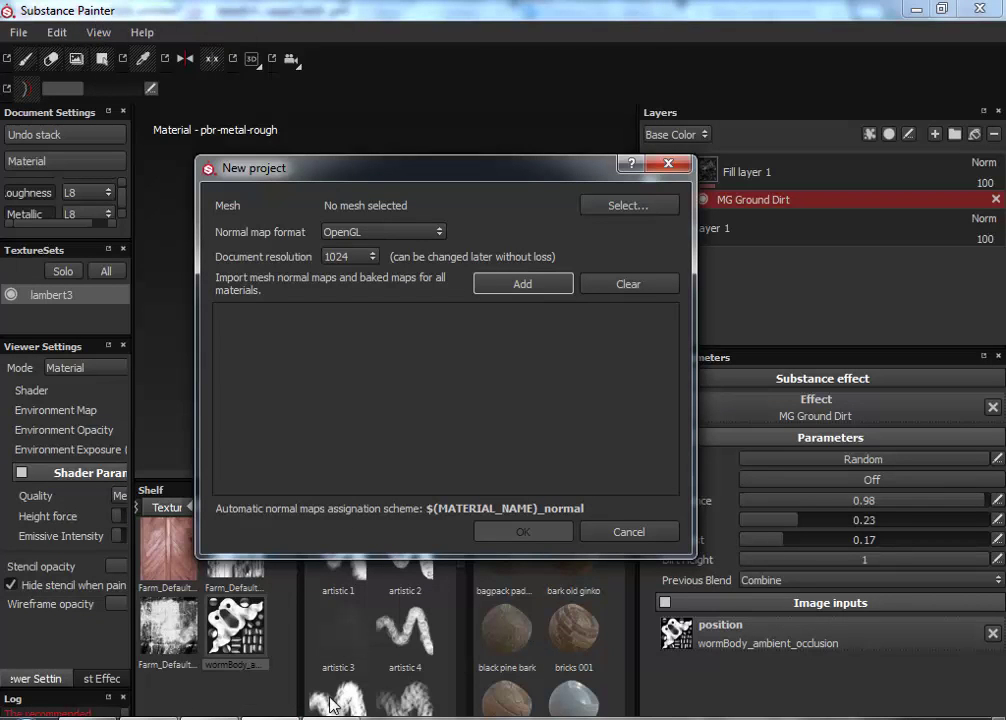
Dismiss the New project dialog without creating a project and inspect the painted gum mesh from another angle.
left_click(213, 660)
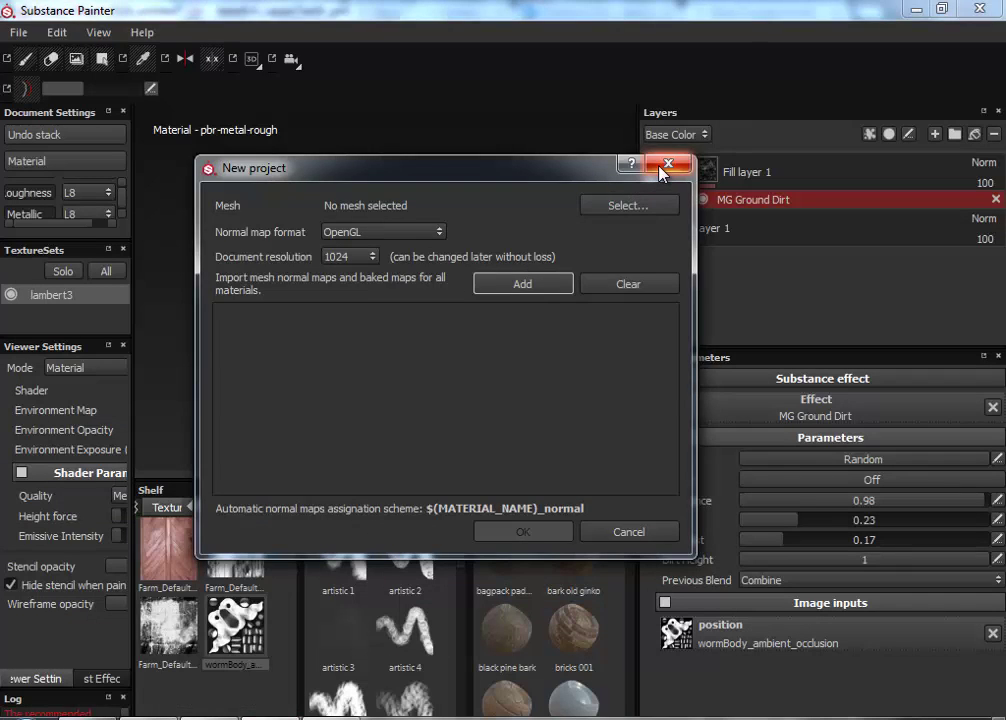
left_click(664, 165)
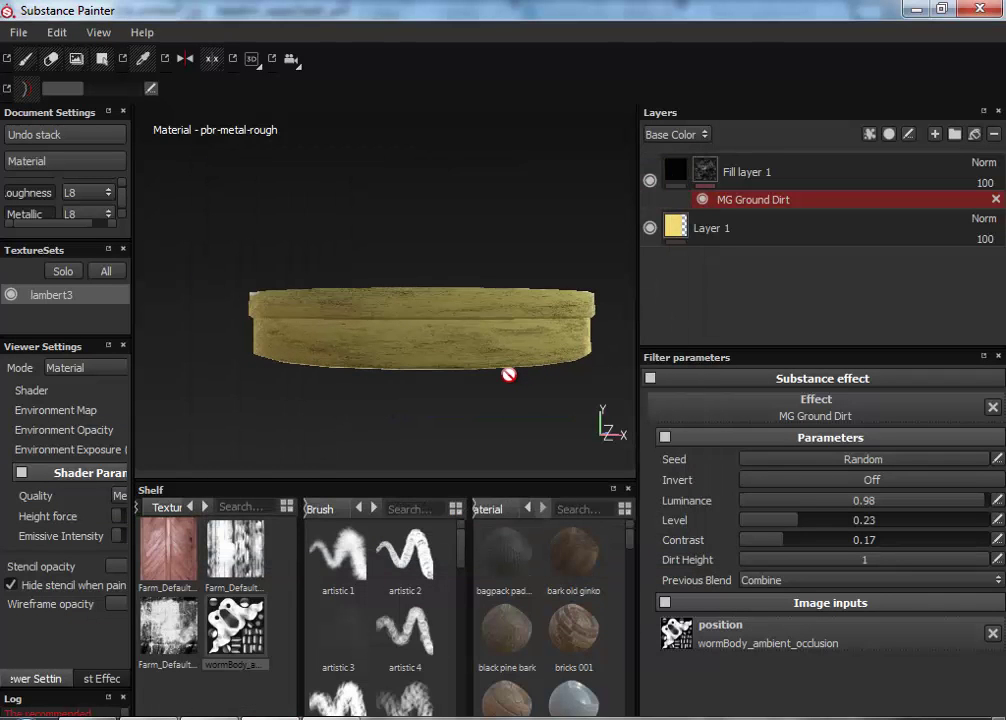
left_click_drag(517, 417, 478, 352, "alt")
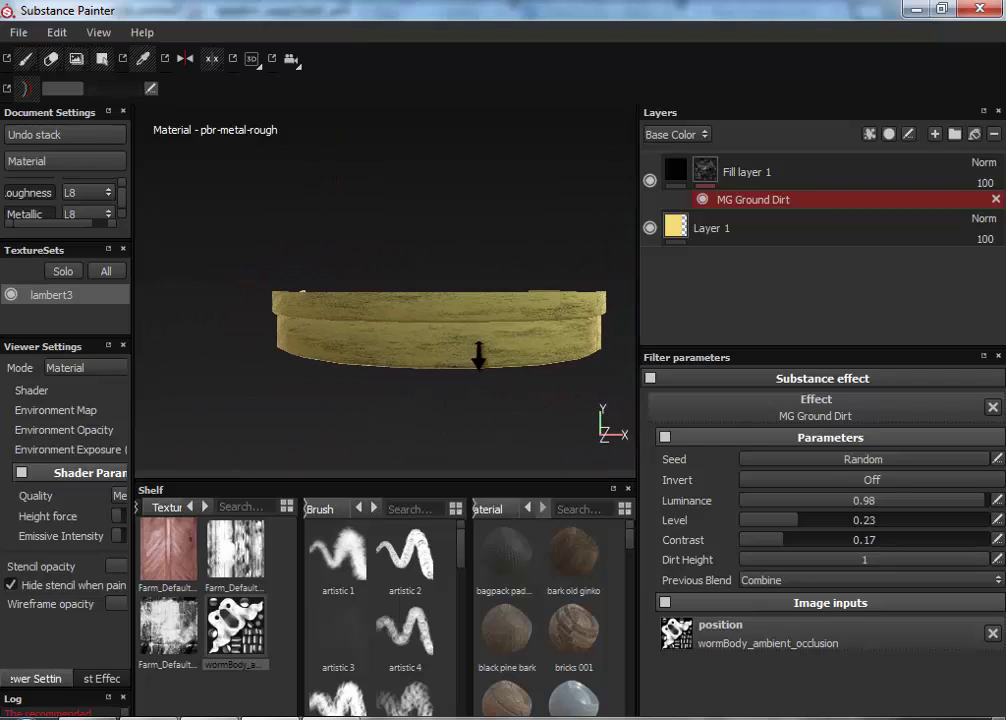
Display the model's texture layout as 2D only, followed by the combined 3D/2D view of the mesh.
left_click(256, 64)
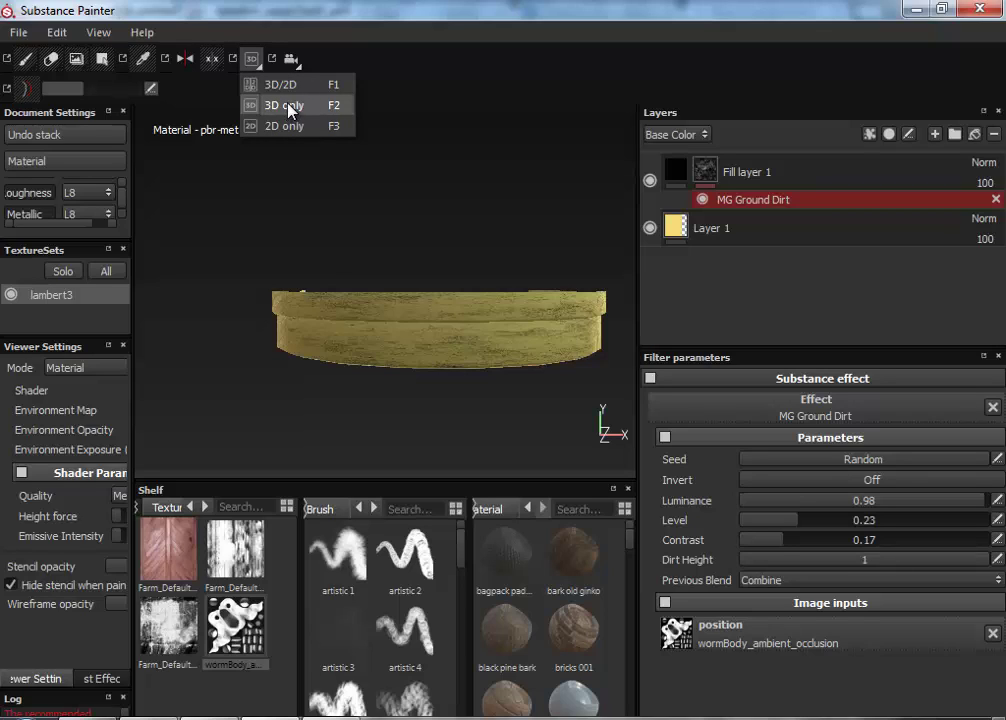
left_click(286, 127)
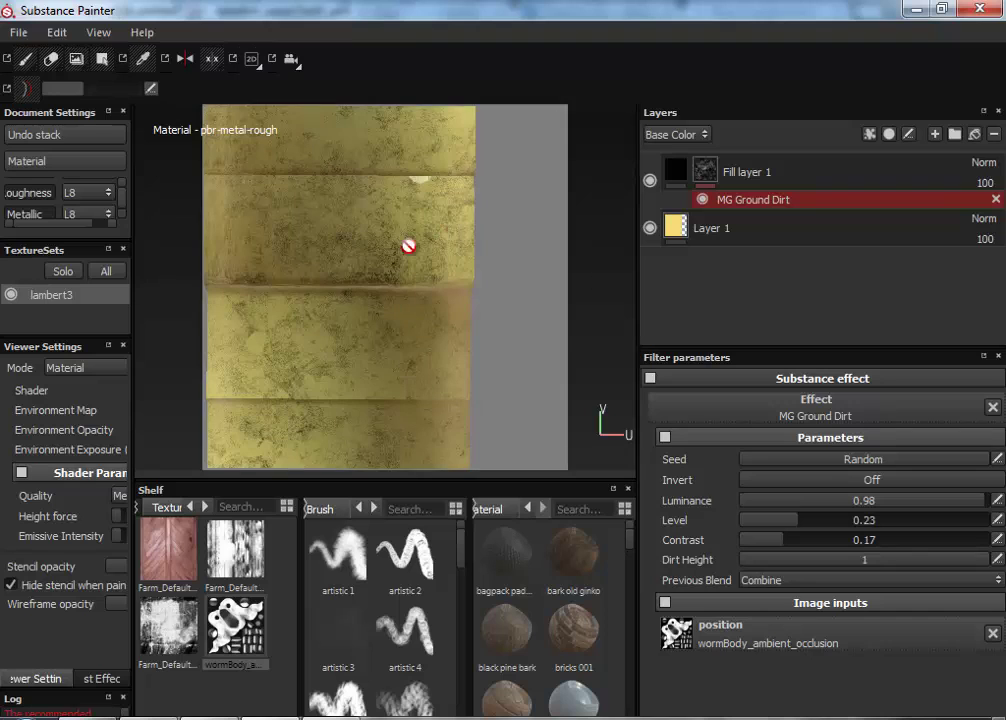
left_click(251, 58)
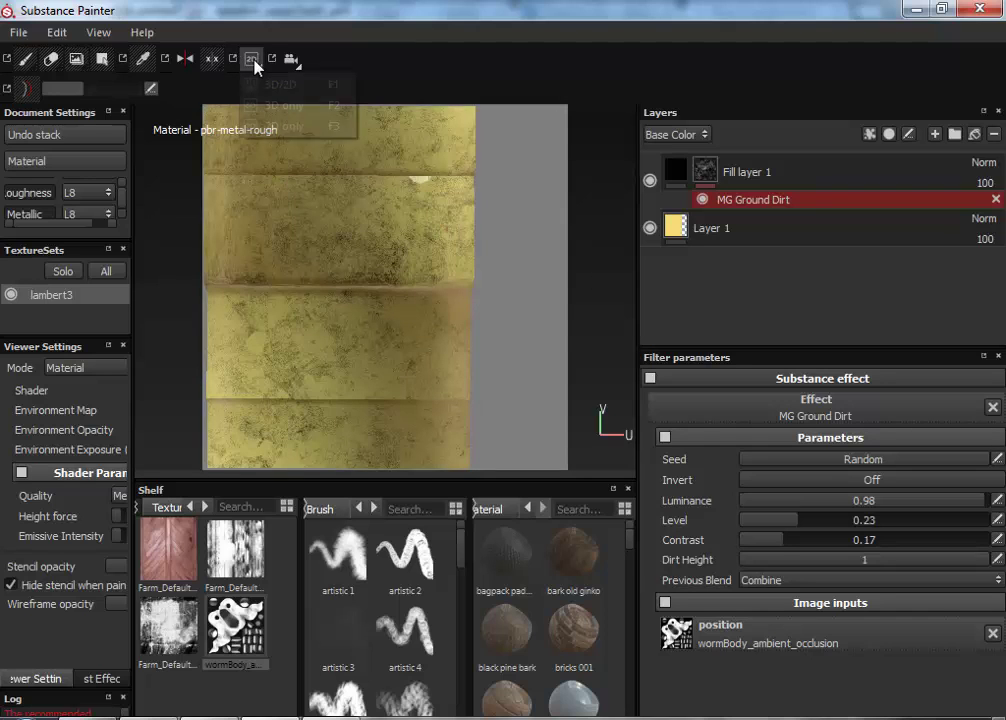
left_click(260, 83)
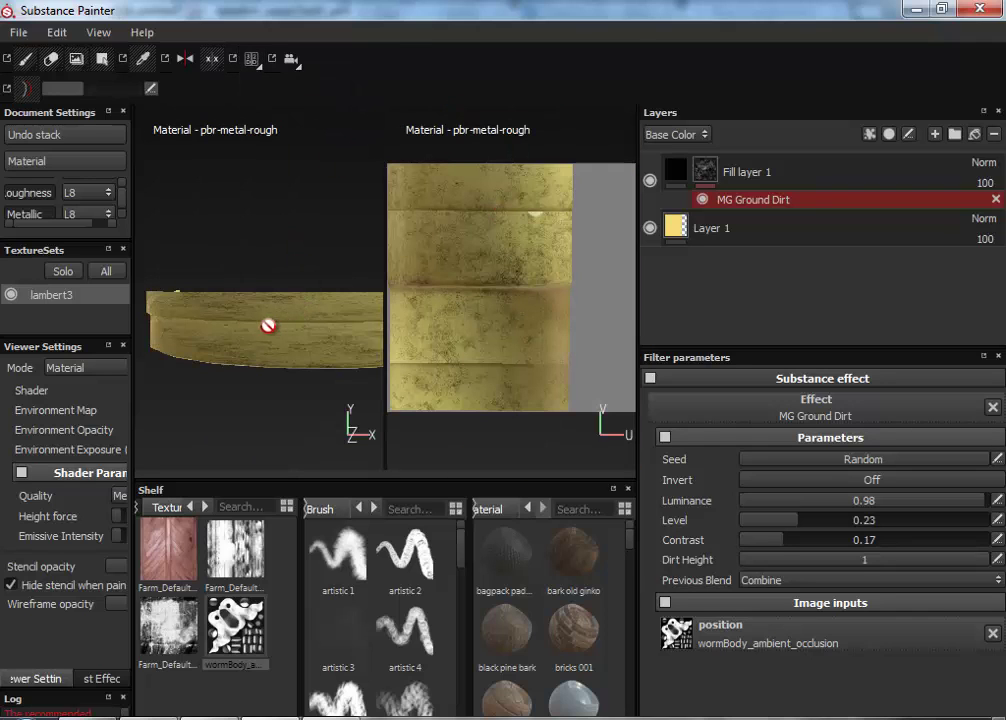
left_click_drag(264, 330, 229, 319, "alt")
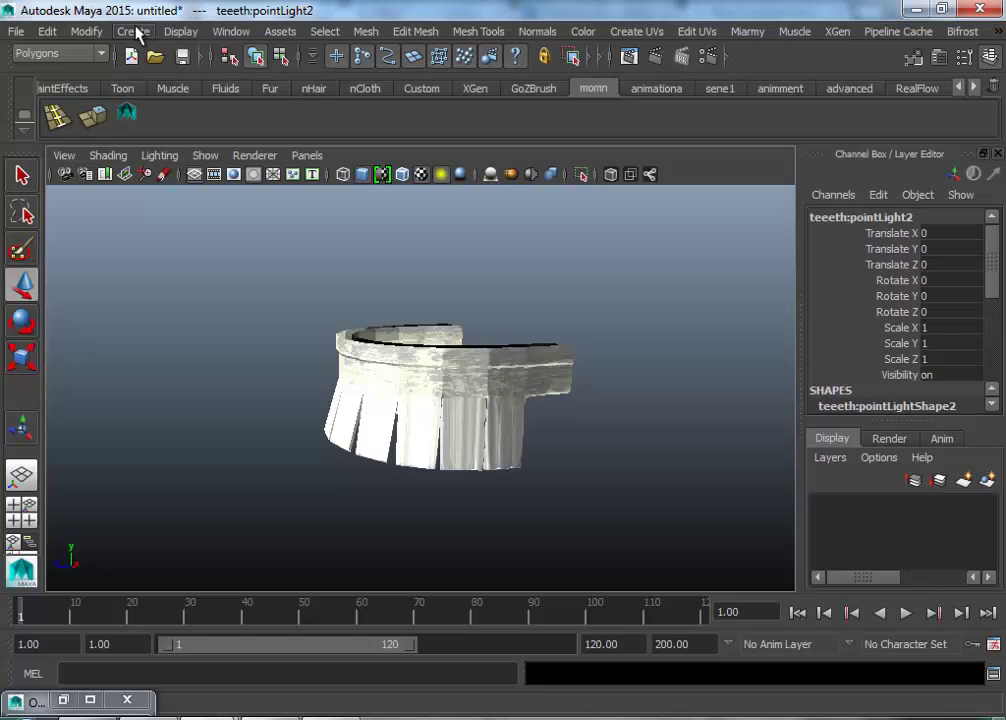
Switch to Maya and add a polygon sphere to the open teeth scene.
left_click(133, 31)
mouse_move(168, 79)
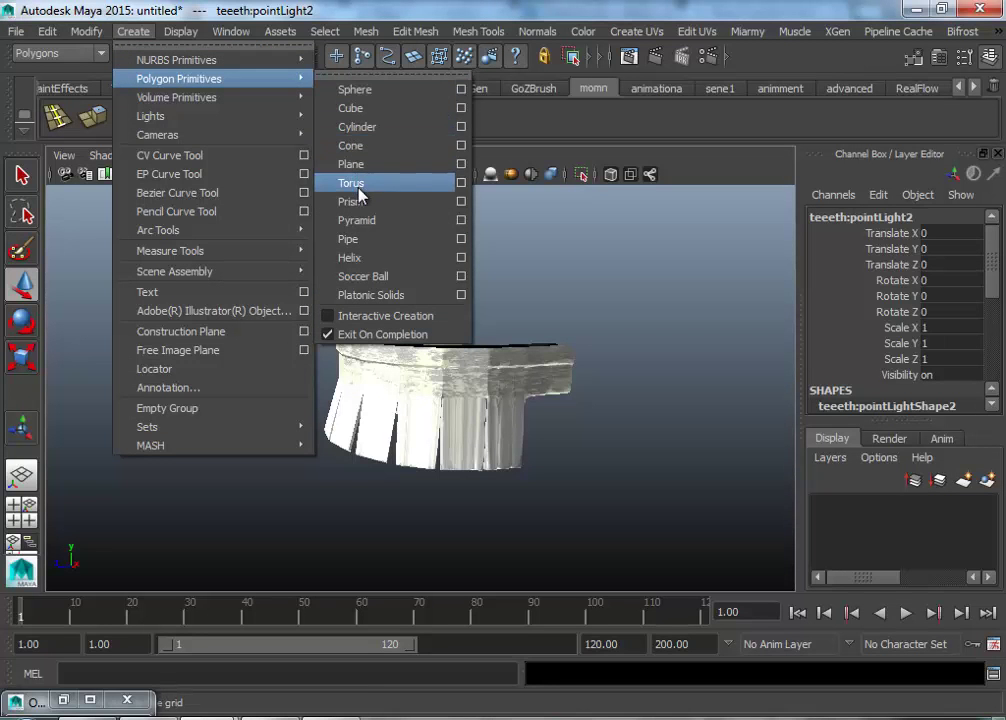
left_click(385, 100)
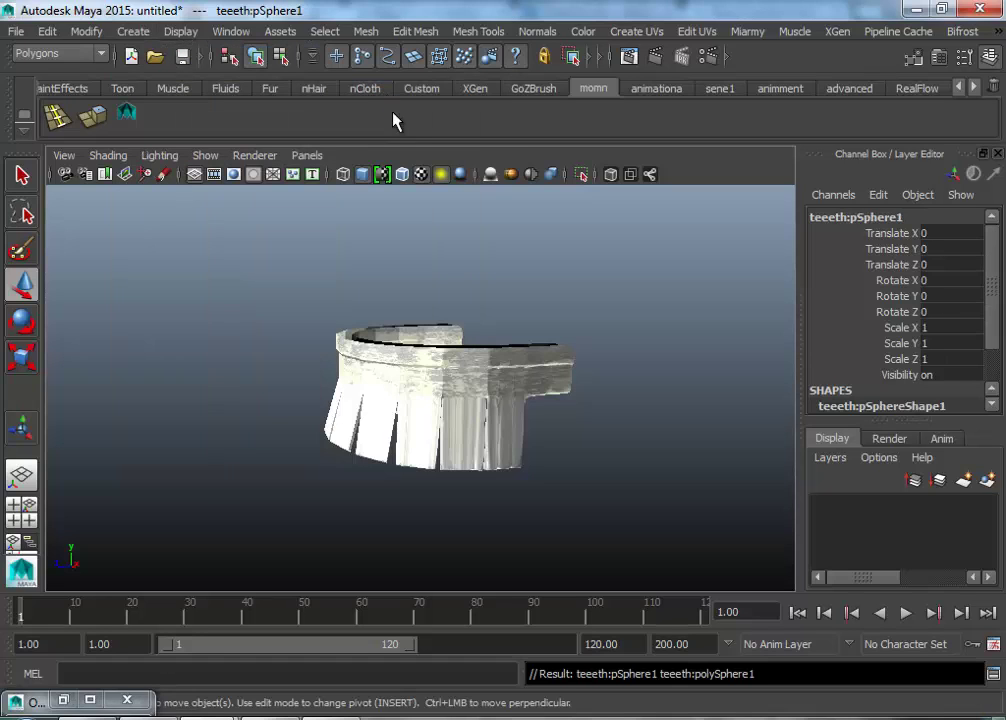
Start a new empty scene without saving the untitled one.
left_click(16, 31)
left_click(29, 61)
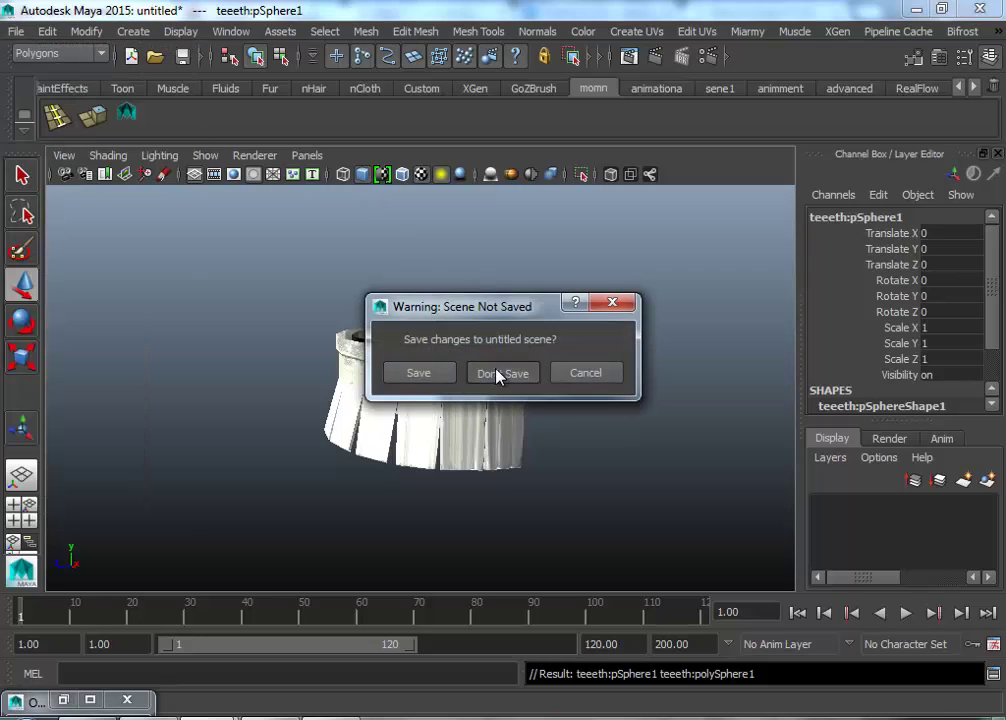
left_click(497, 373)
Create a polygon sphere at the origin and activate the Scale tool on it.
left_click(132, 31)
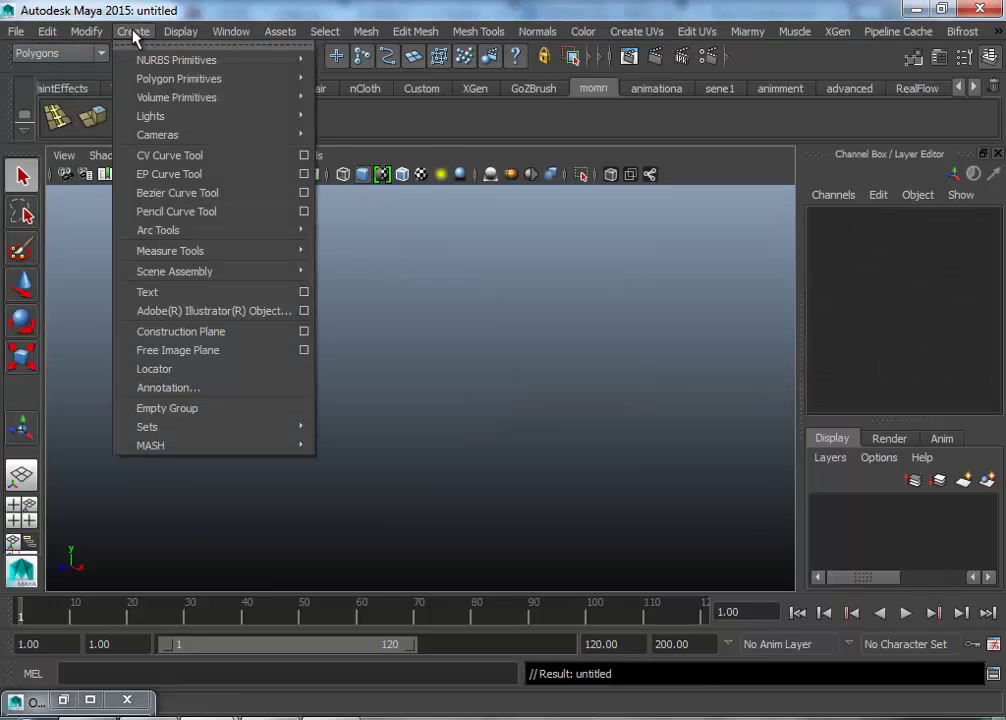
mouse_move(215, 79)
left_click(372, 93)
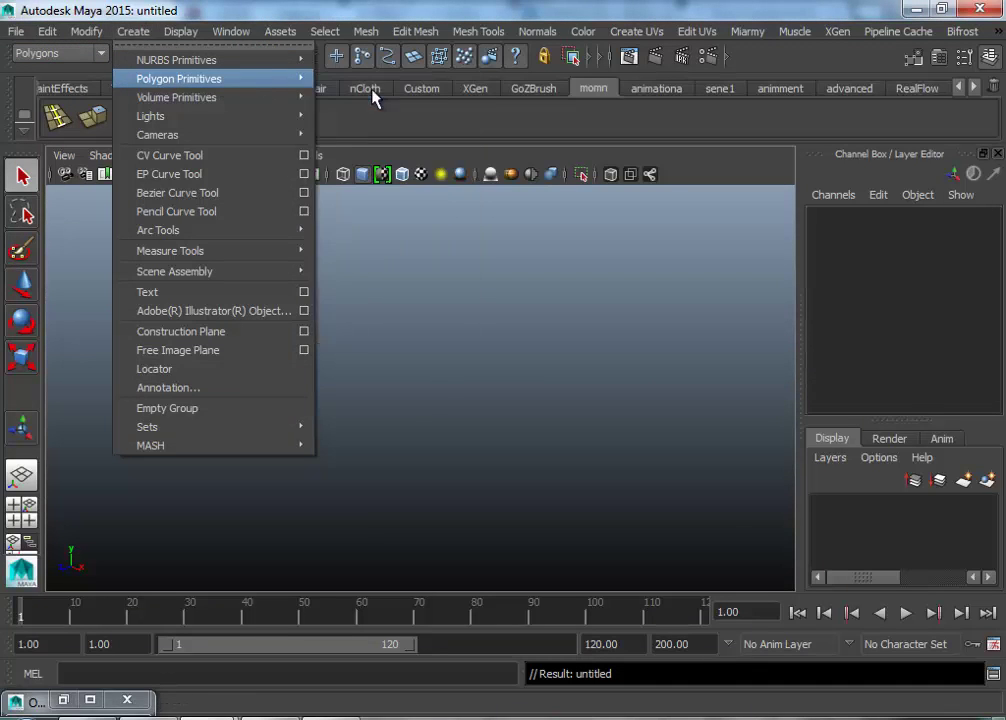
scroll(440, 386, "up", 5)
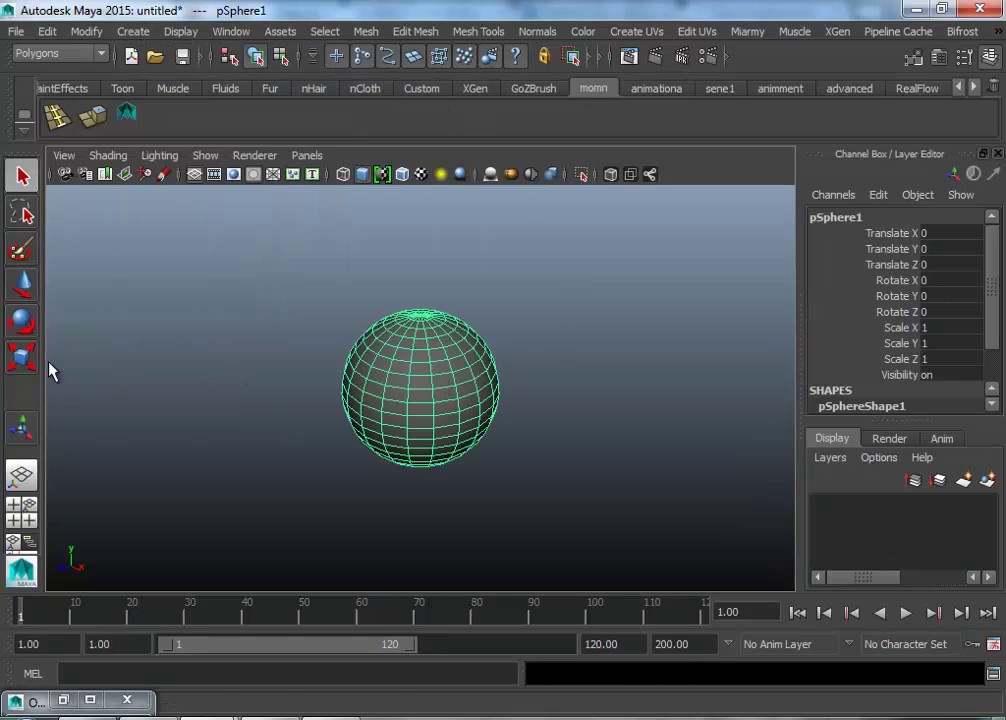
left_click(22, 357)
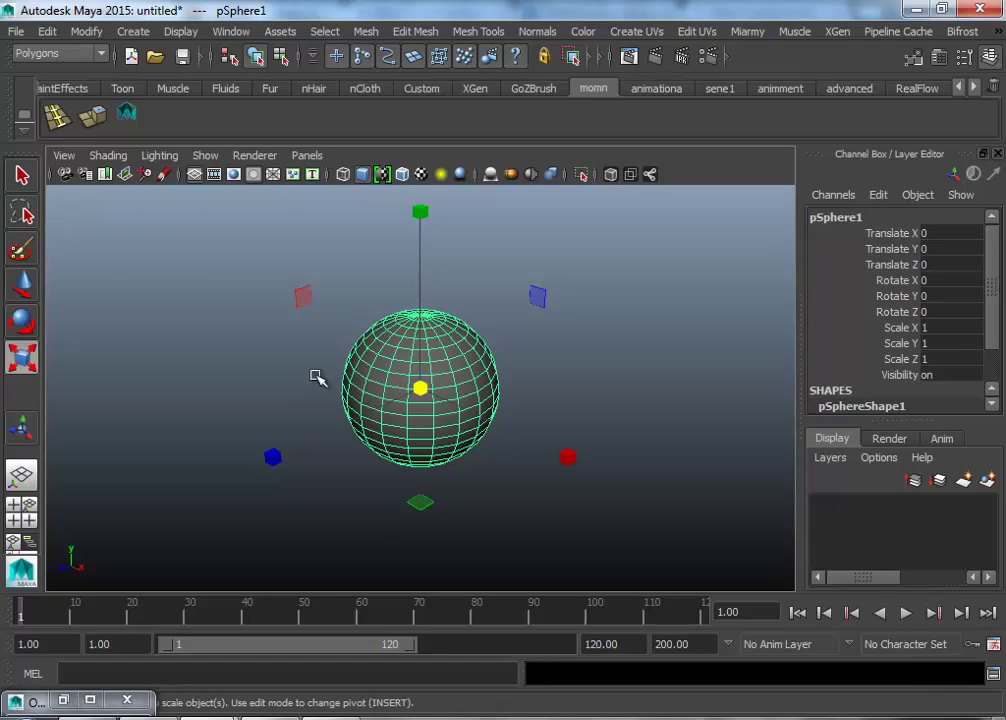
Export only the selected sphere to drive C: as an FBX file named aabb.
left_click(267, 388)
left_click(384, 365)
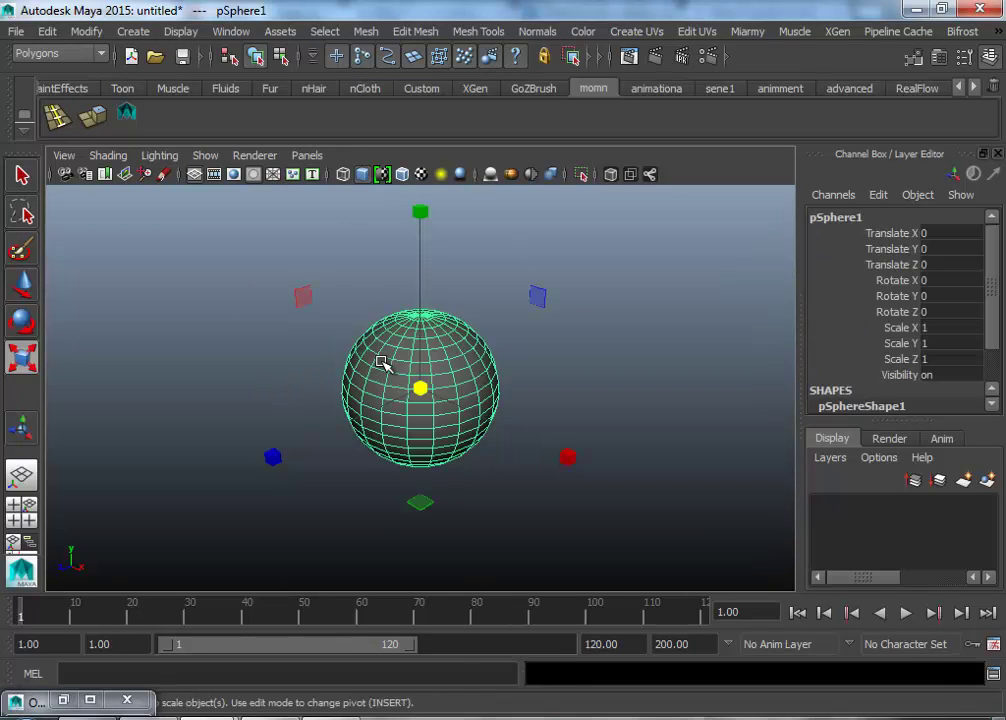
right_click_drag(382, 362, 523, 397)
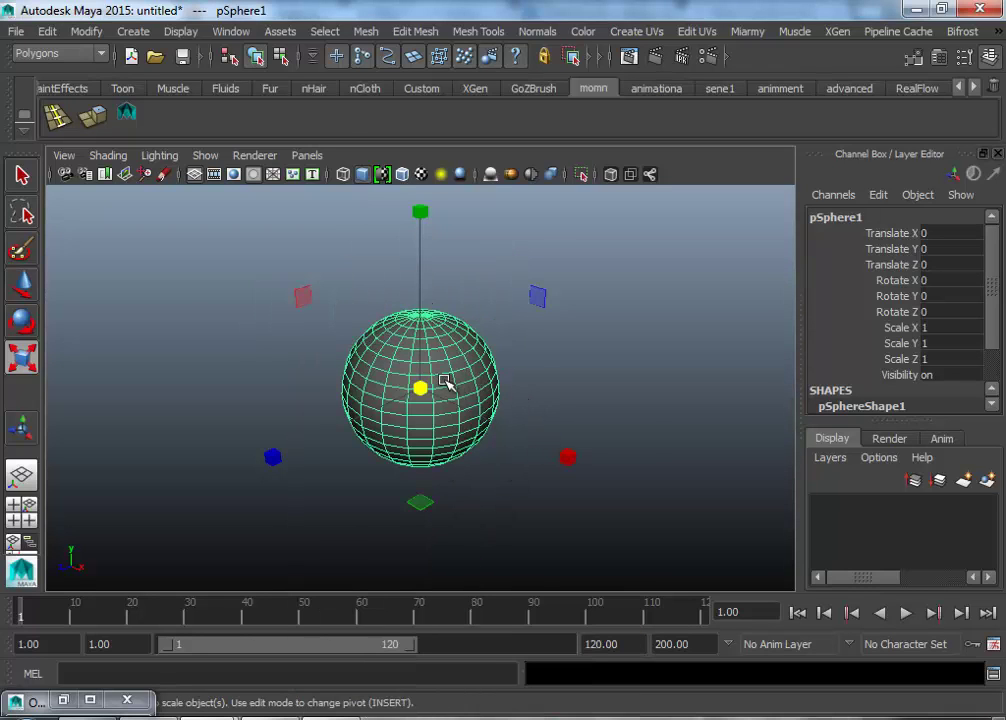
left_click(16, 30)
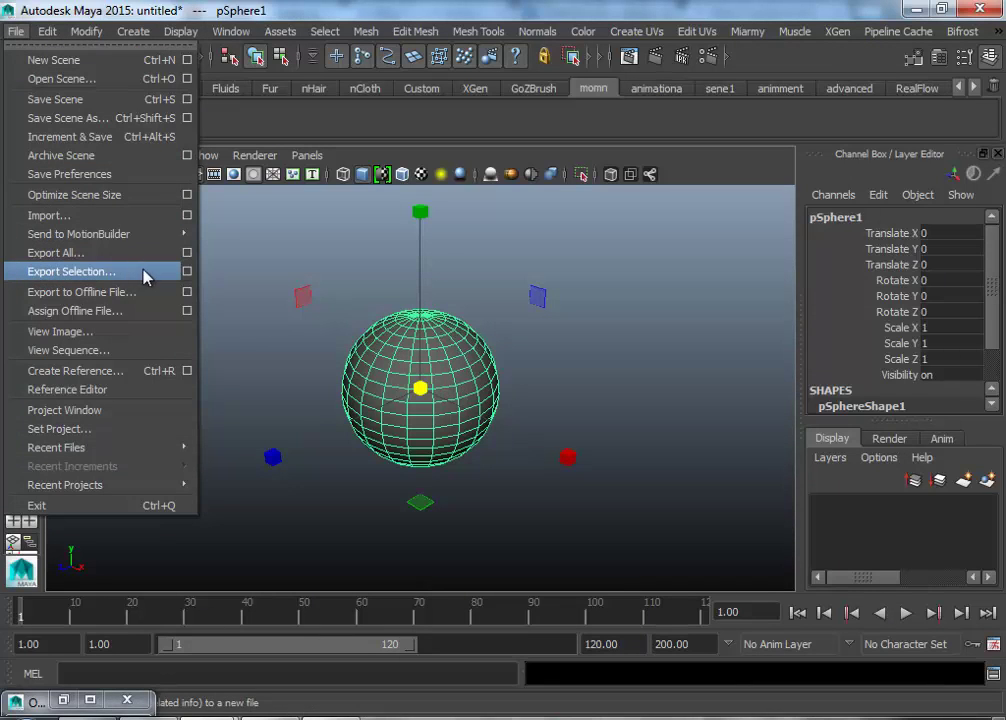
left_click(189, 272)
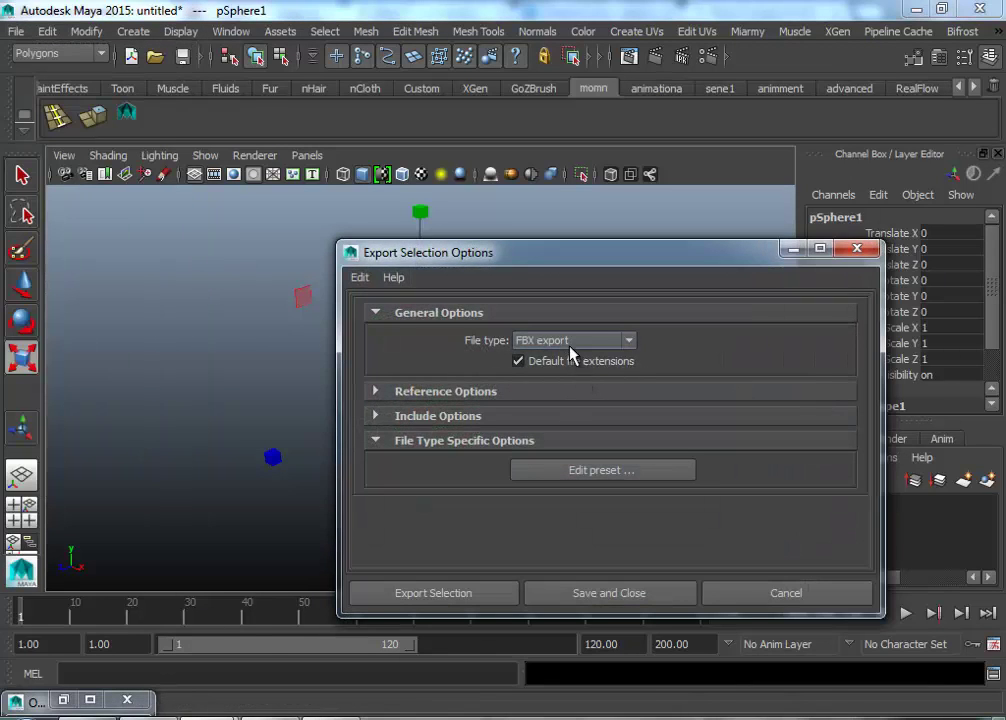
left_click(473, 598)
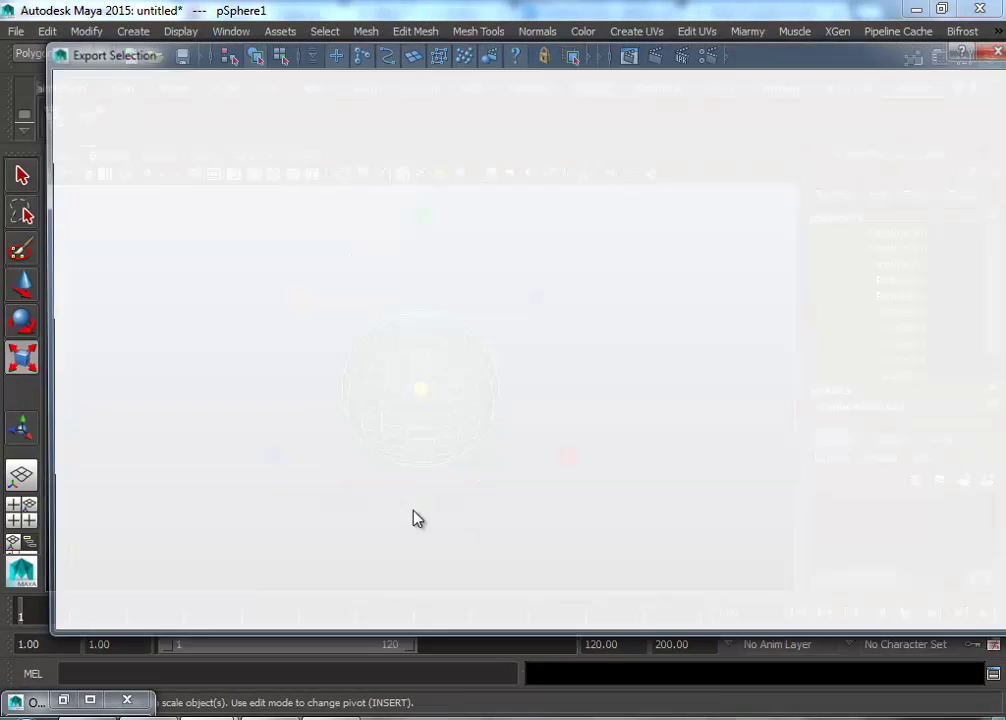
type("aabb")
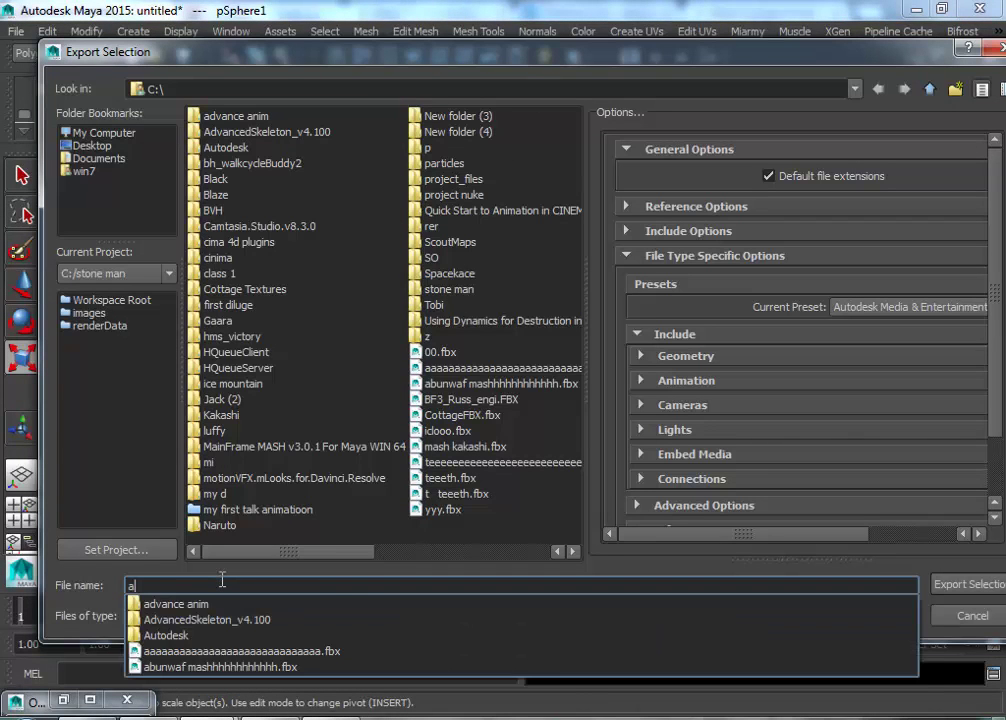
left_click(970, 585)
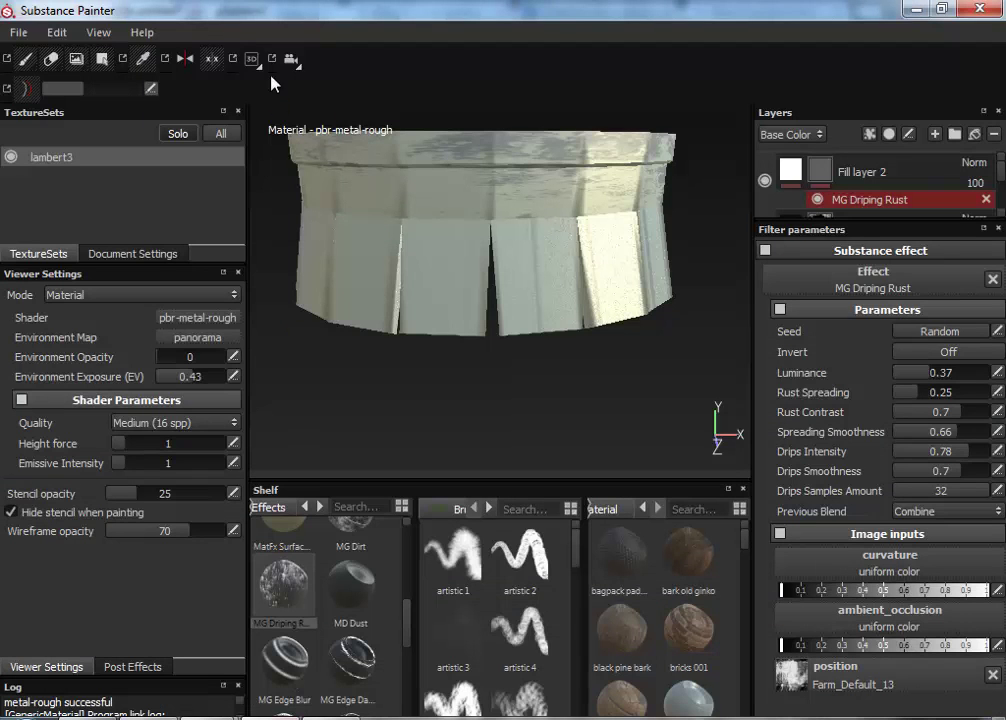
Switch to Substance Painter and create a new project from the mesh aabb.fbx, using OpenGL normal maps and 1024 resolution.
left_click(18, 33)
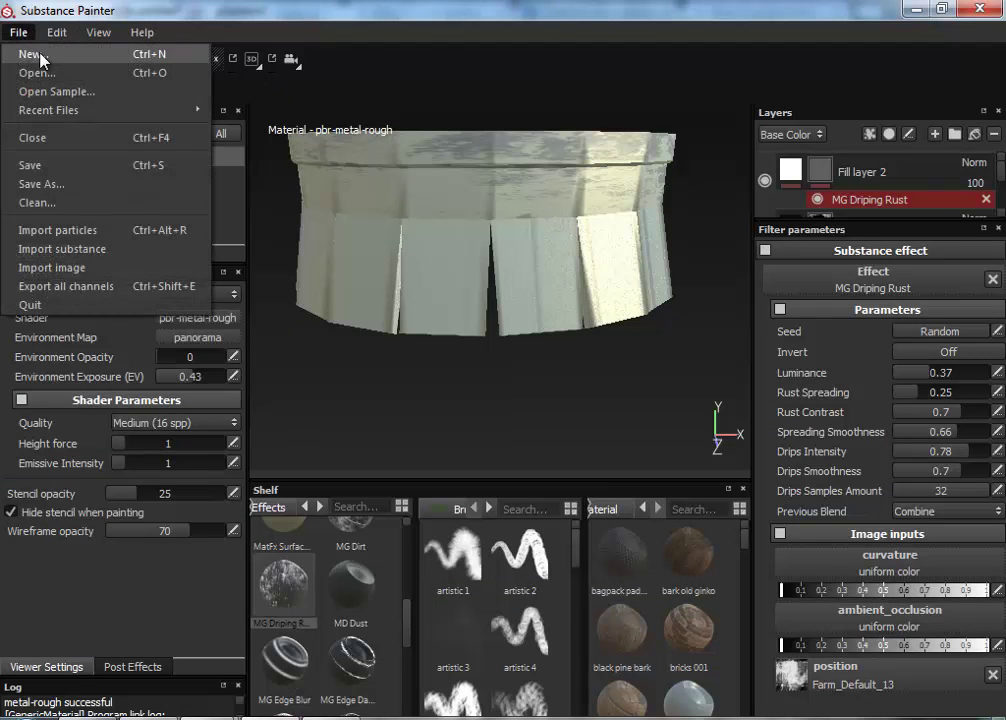
left_click(14, 56)
left_click(487, 438)
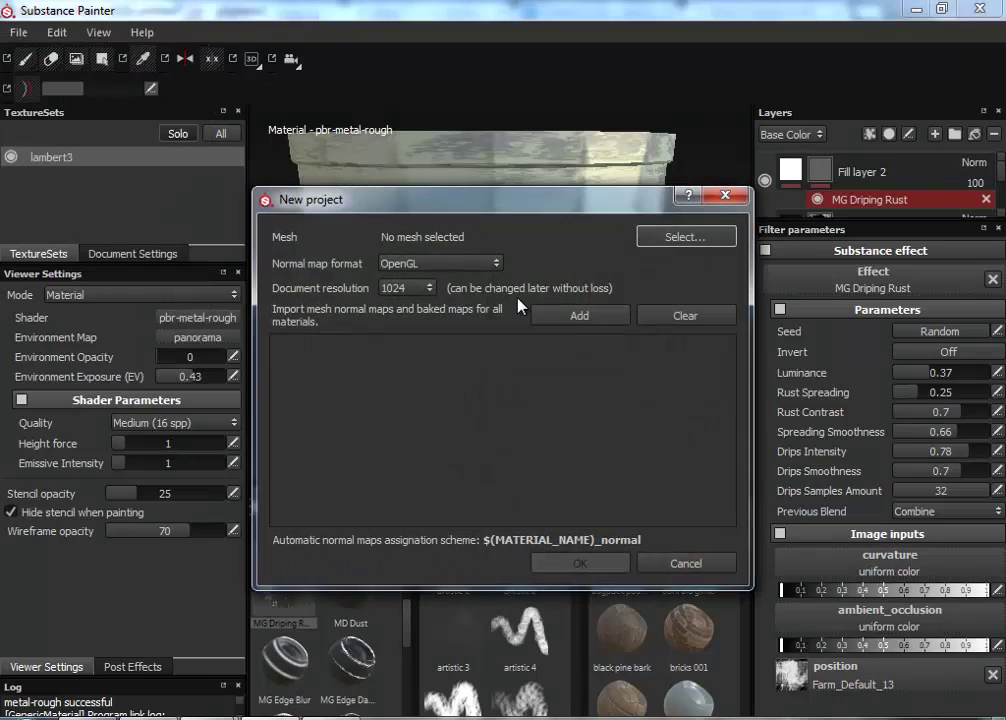
left_click(670, 240)
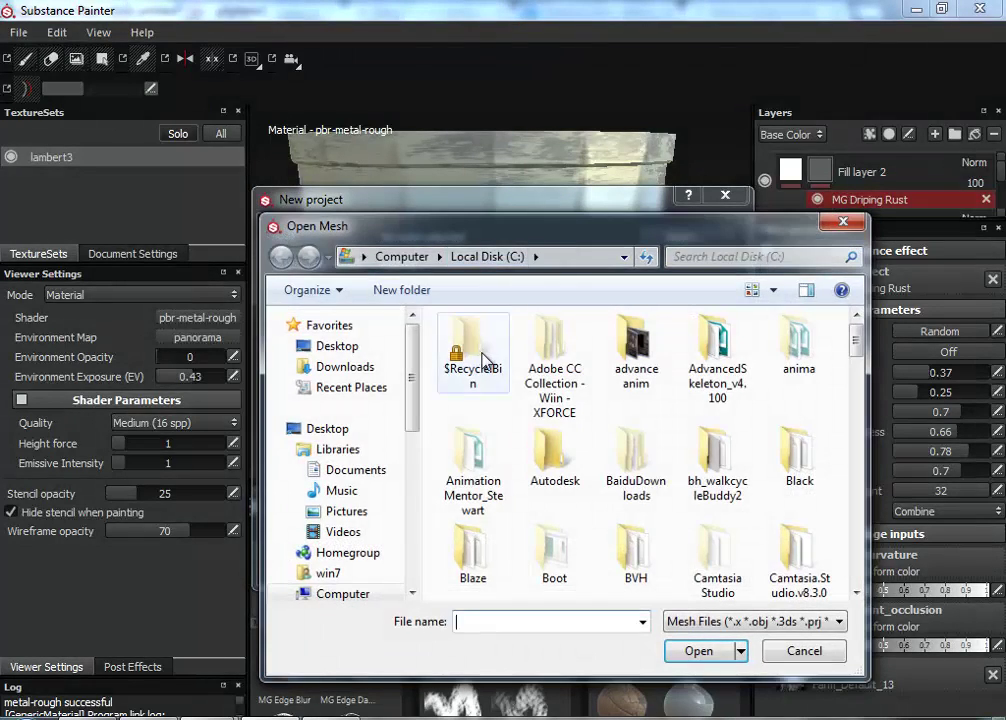
scroll(483, 358, "down", 15)
scroll(480, 350, "up", 5)
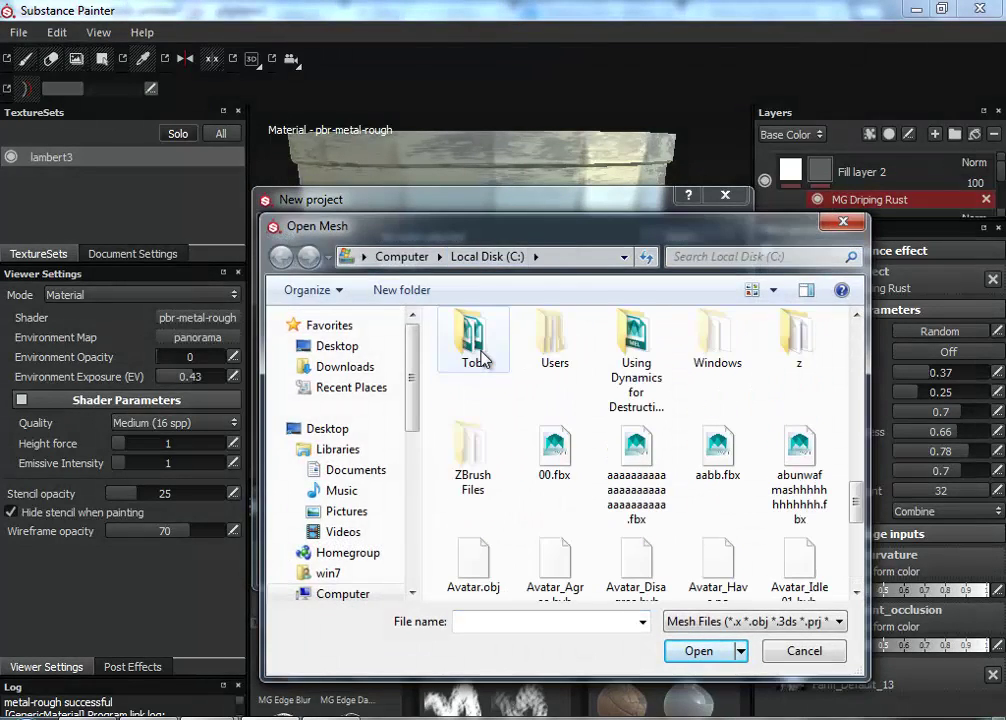
double_click(717, 462)
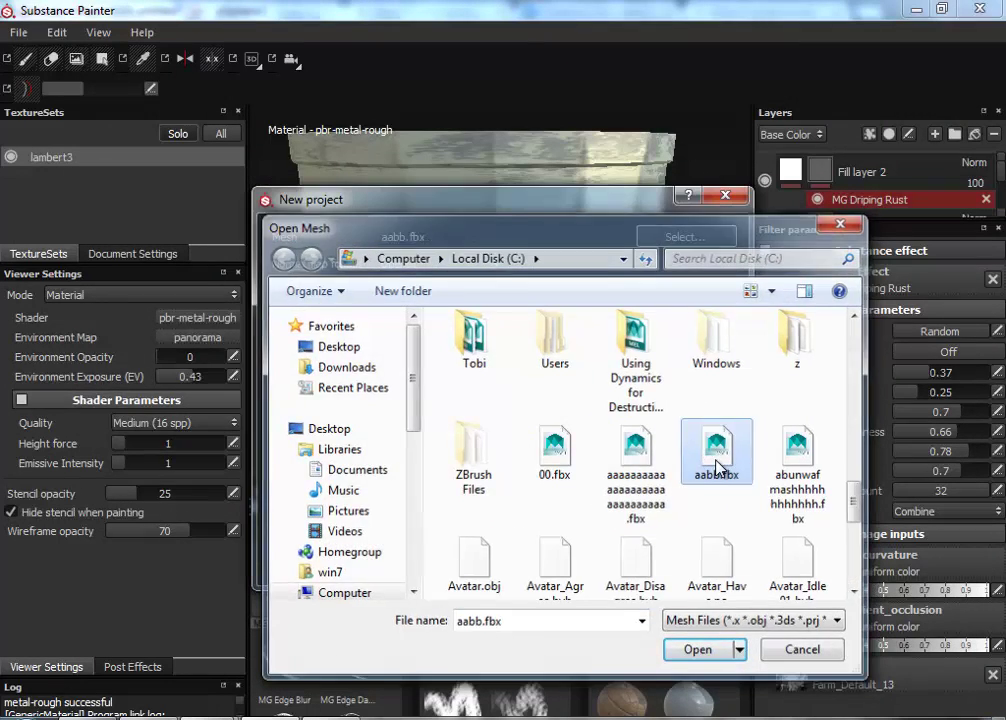
left_click(579, 563)
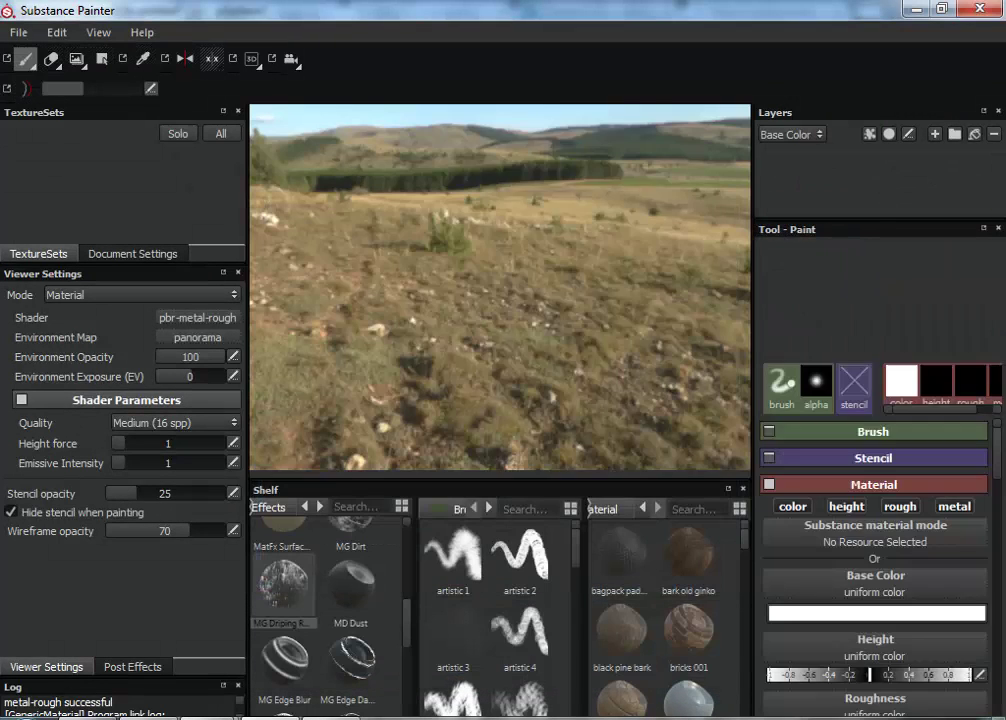
Load the "bark old ginko" material into the paint brush and paint a thin test stroke across the sphere.
scroll(572, 311, "down", 4)
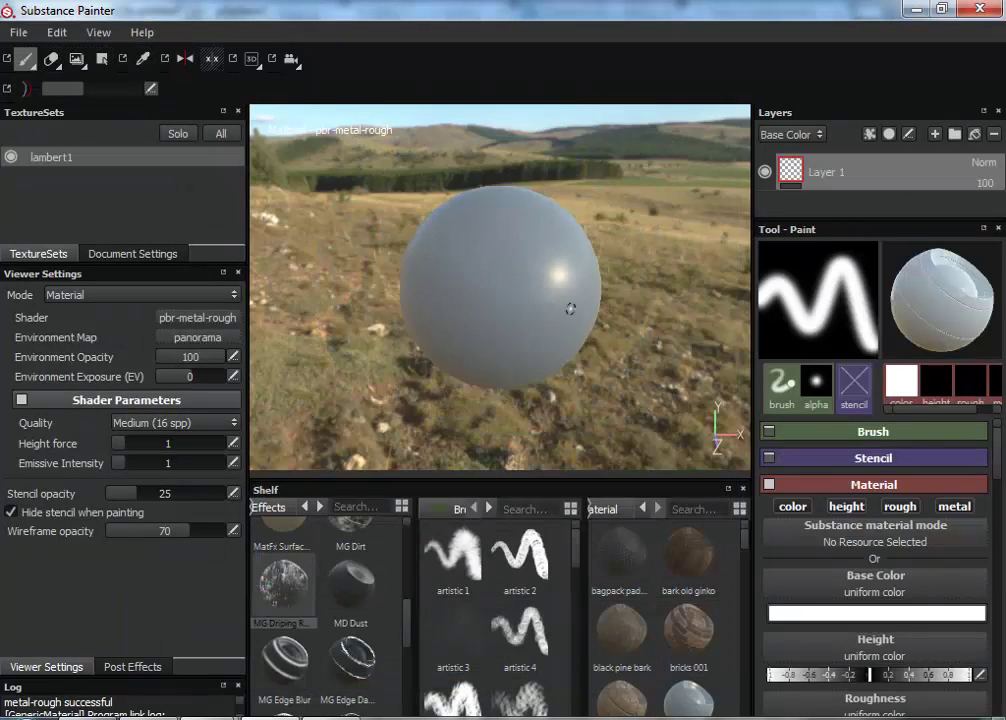
left_click_drag(570, 310, 535, 322, "alt")
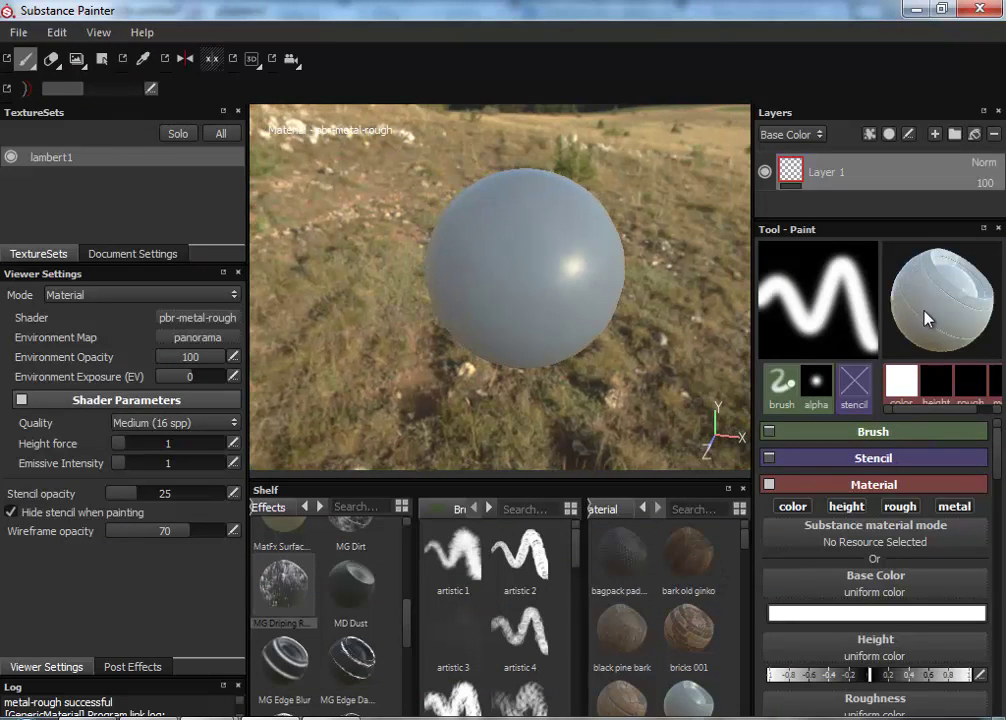
left_click_drag(689, 553, 930, 318)
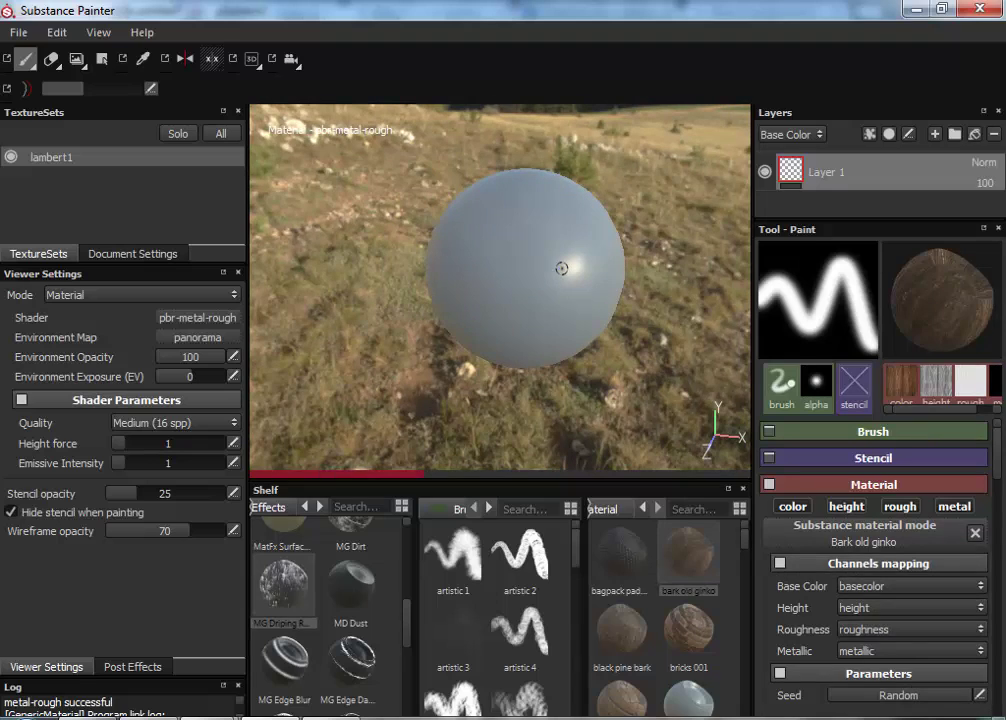
mouse_move(561, 266)
left_mouse_down()
mouse_move(432, 302)
mouse_move(561, 270)
left_mouse_up()
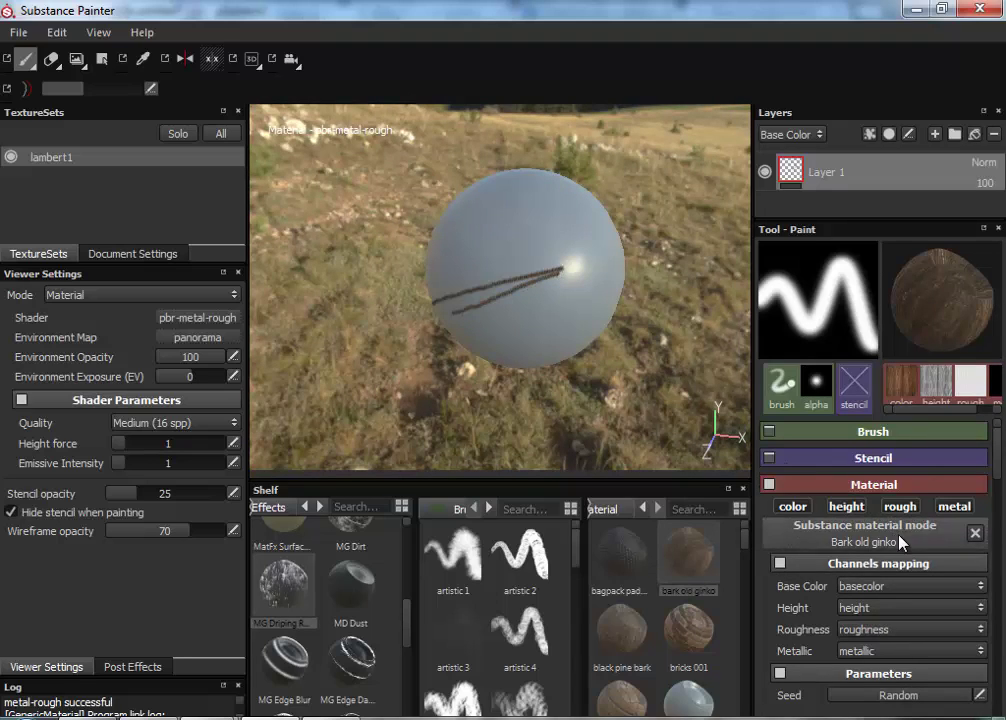
Set the basic brush size to 100 and paint the bark material broadly over the upper part of the sphere.
left_click(780, 563)
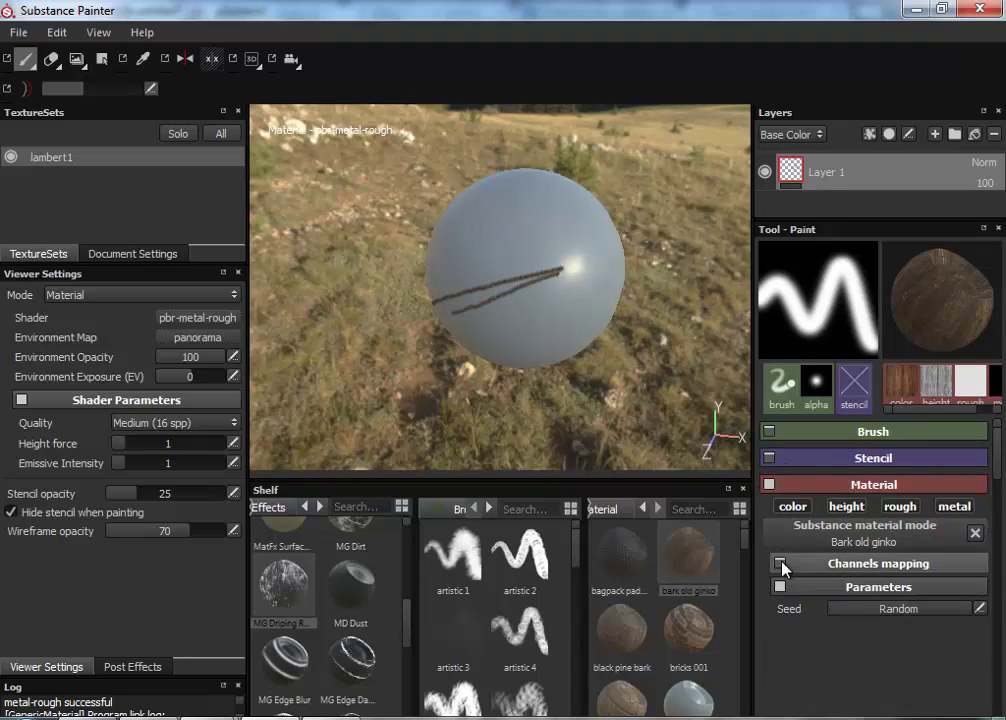
left_click(769, 484)
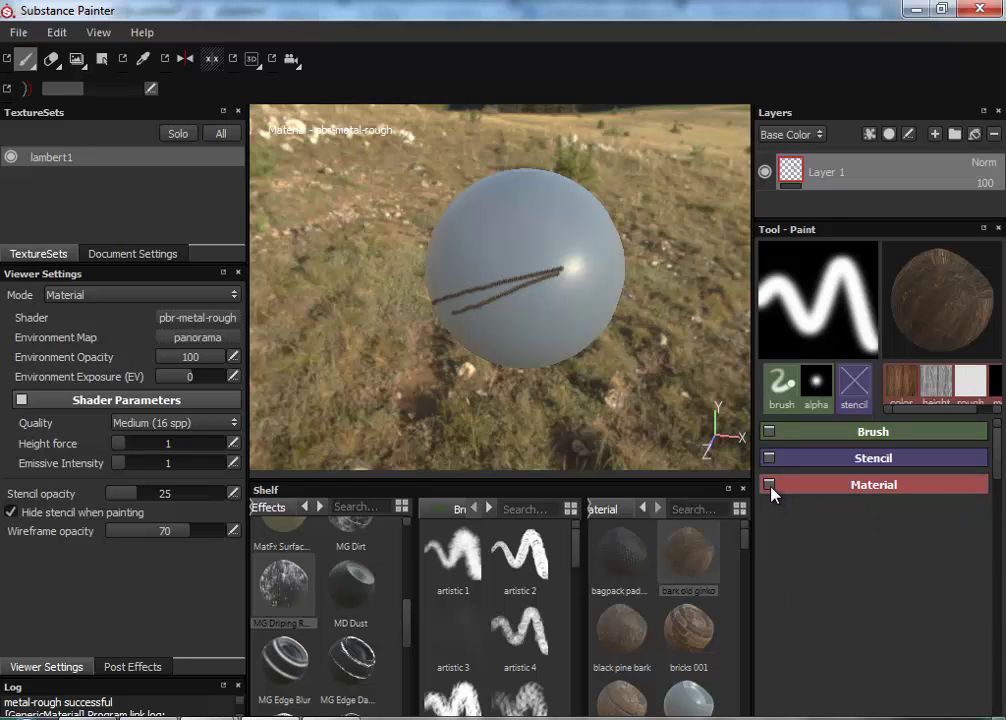
left_click(769, 431)
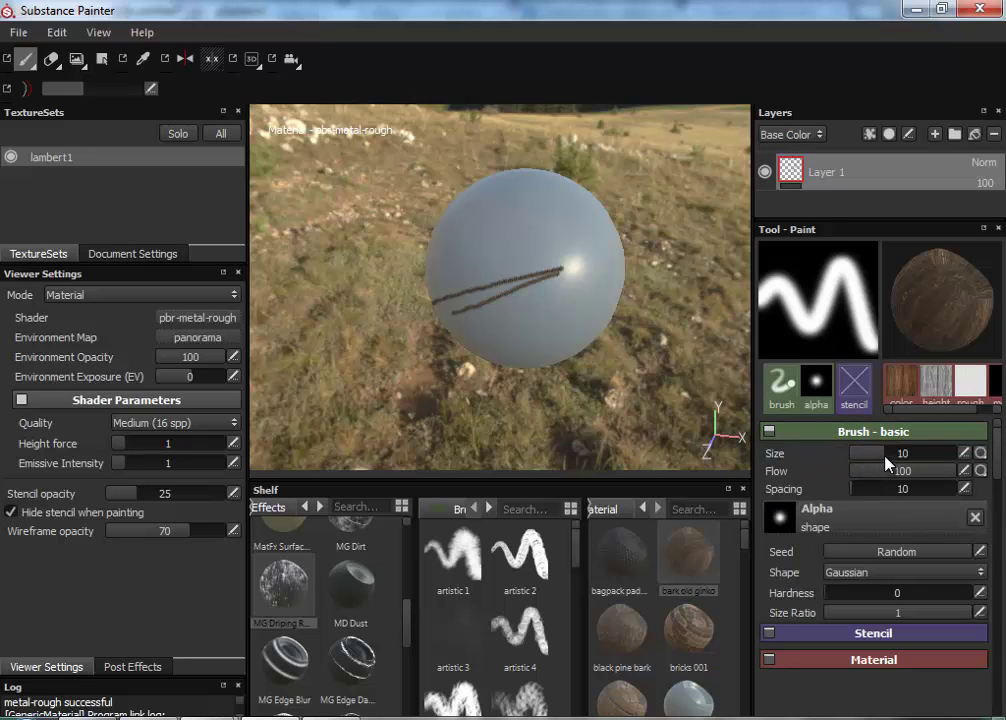
left_click_drag(883, 455, 966, 444)
left_click_drag(436, 250, 615, 240)
mouse_move(490, 190)
left_mouse_down()
mouse_move(450, 215)
mouse_move(500, 240)
mouse_move(560, 215)
mouse_move(491, 251)
mouse_move(440, 160)
mouse_move(400, 170)
mouse_move(445, 175)
mouse_move(440, 285)
mouse_move(480, 215)
mouse_move(430, 225)
left_mouse_up()
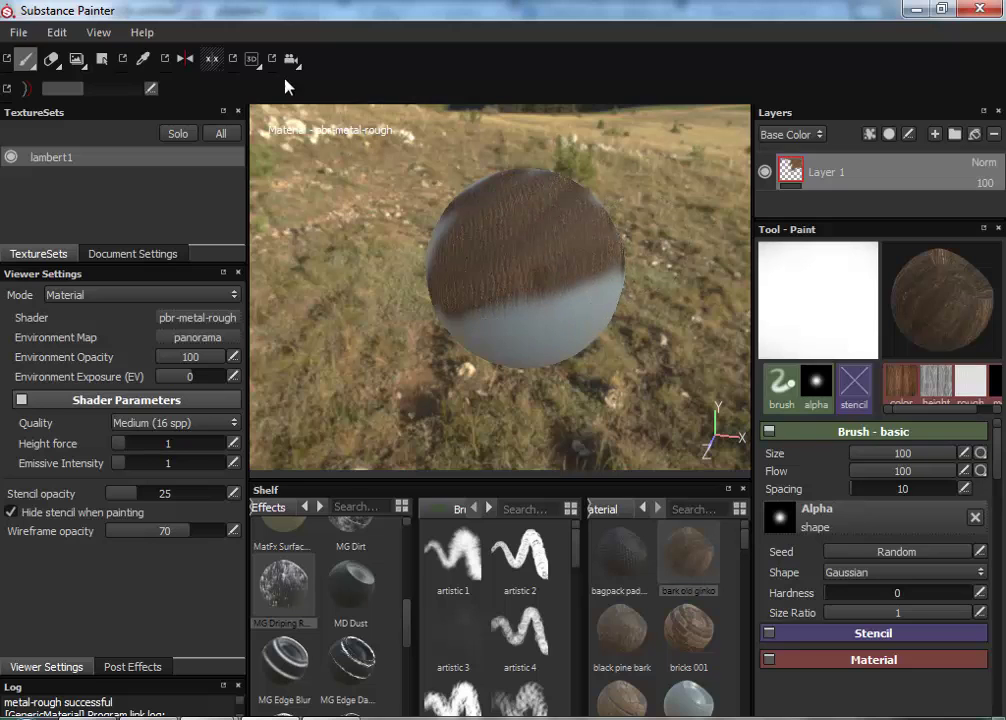
Show only the 2D texture view and paint bark bands along the upper and lower edges of the UV map.
left_click(255, 68)
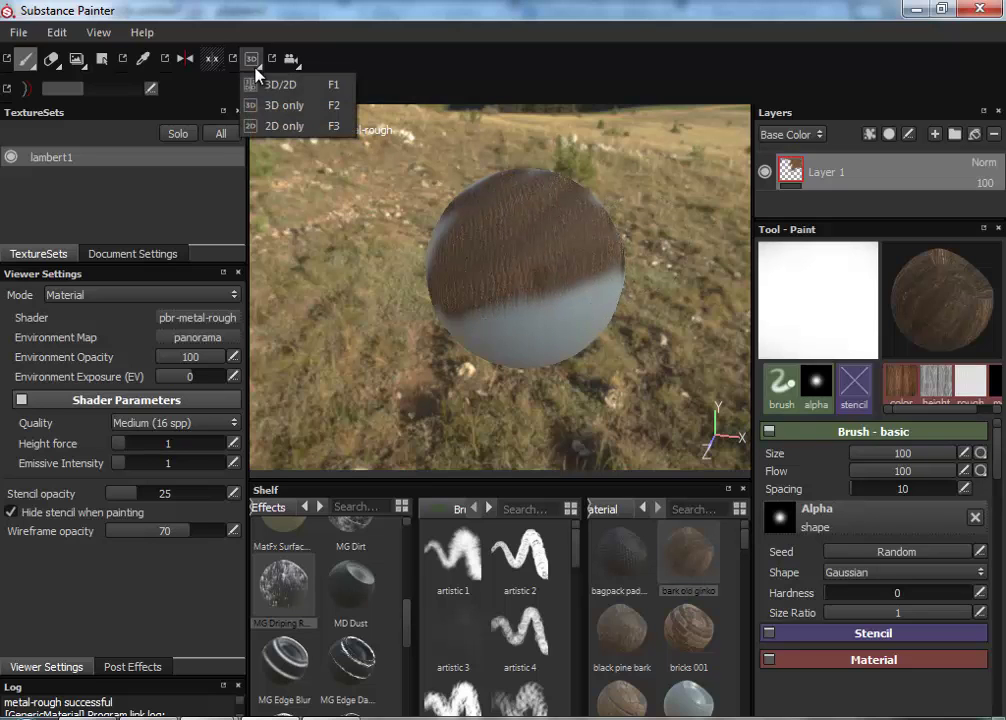
left_click(283, 126)
mouse_move(561, 211)
left_mouse_down()
mouse_move(609, 222)
mouse_move(681, 190)
mouse_move(672, 143)
left_mouse_up()
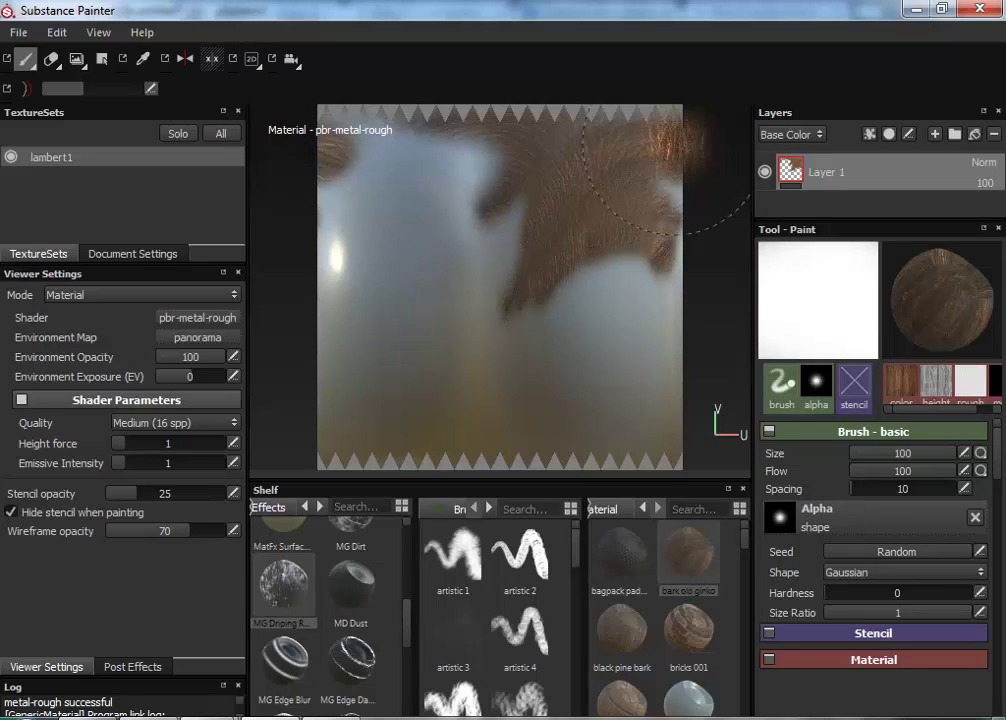
left_click_drag(500, 135, 330, 170)
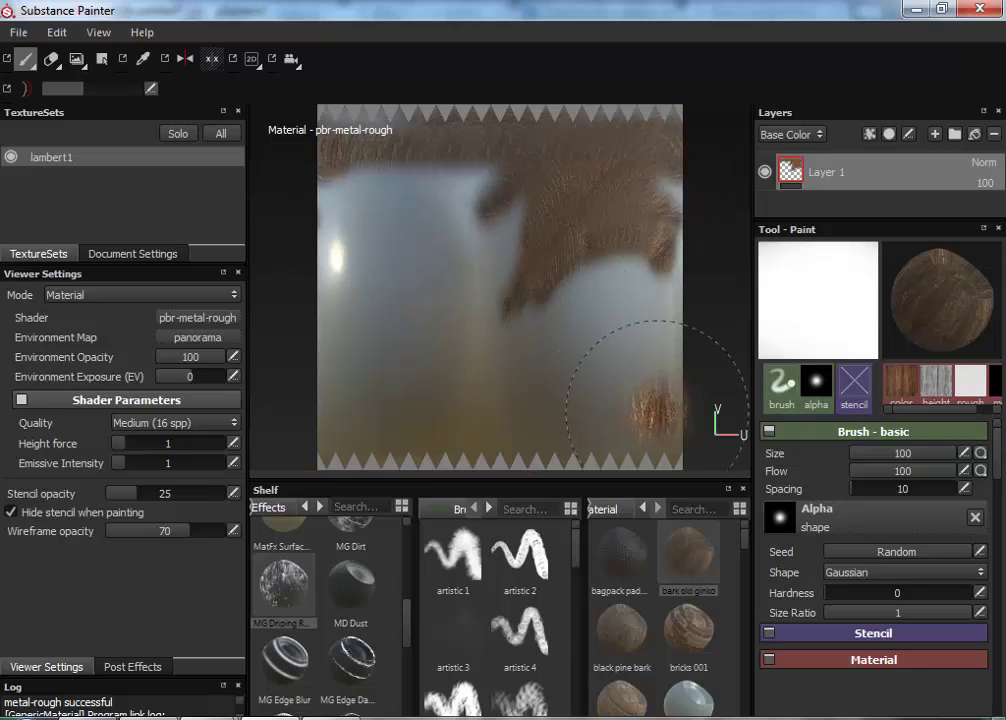
left_click_drag(620, 447, 320, 440)
mouse_move(258, 405)
left_mouse_down()
mouse_move(449, 368)
mouse_move(738, 368)
left_mouse_up()
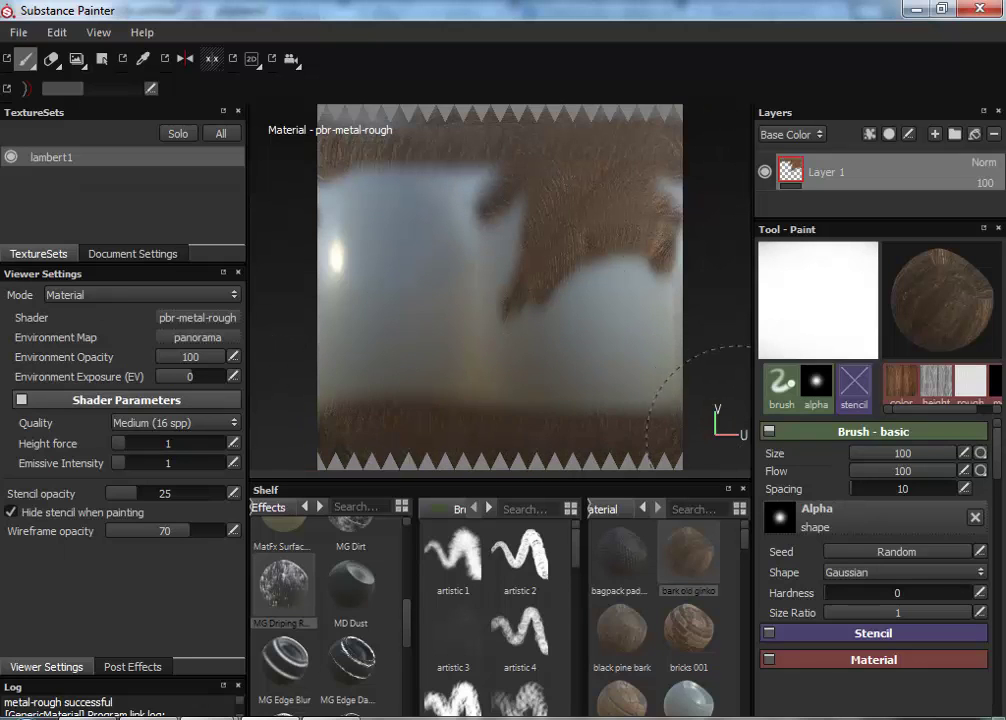
Load the bricks 001 material and paint a vertical stroke down the left half of the UV map.
left_click(698, 628)
left_click(420, 200)
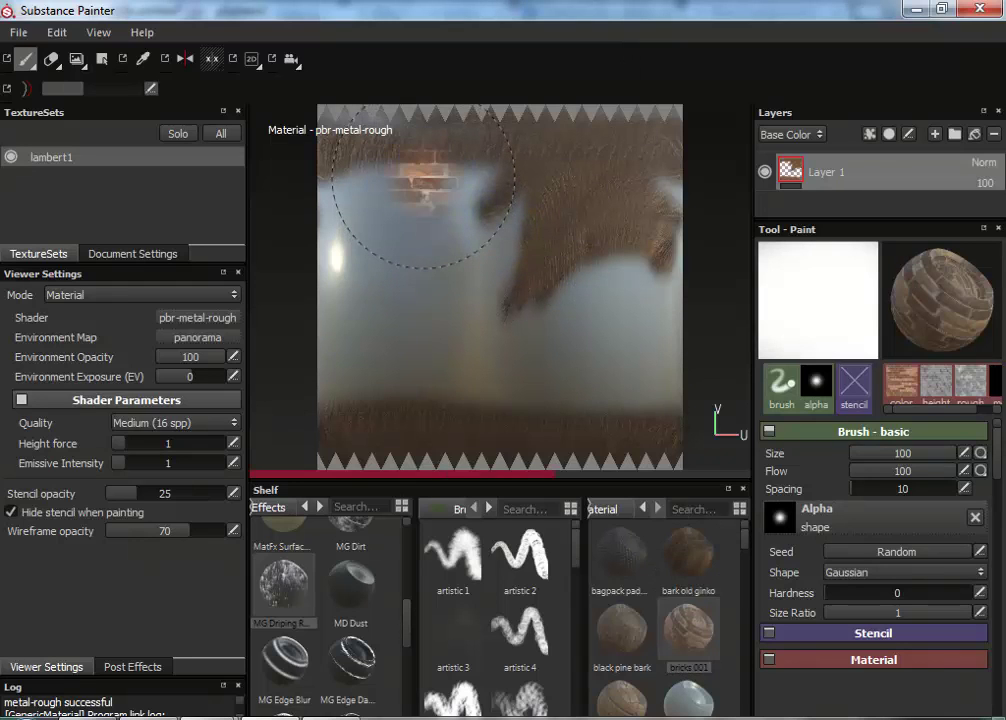
left_click_drag(424, 186, 451, 395)
left_click_drag(366, 282, 356, 138)
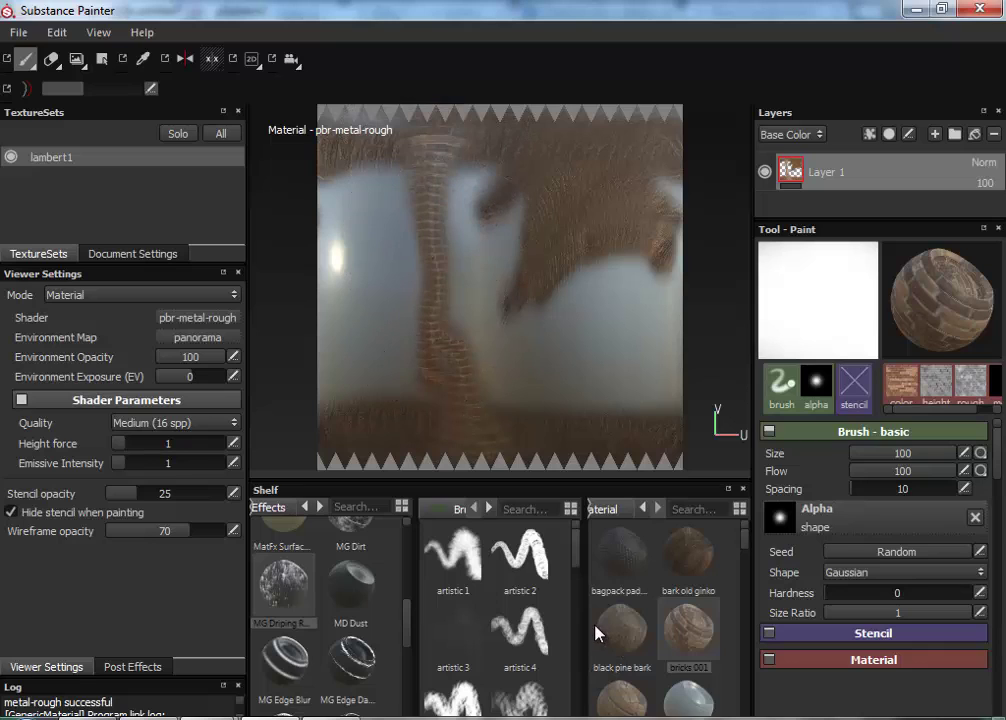
Load the concrete 006 material and paint over the lower right area of the UV map.
left_click_drag(744, 543, 744, 567)
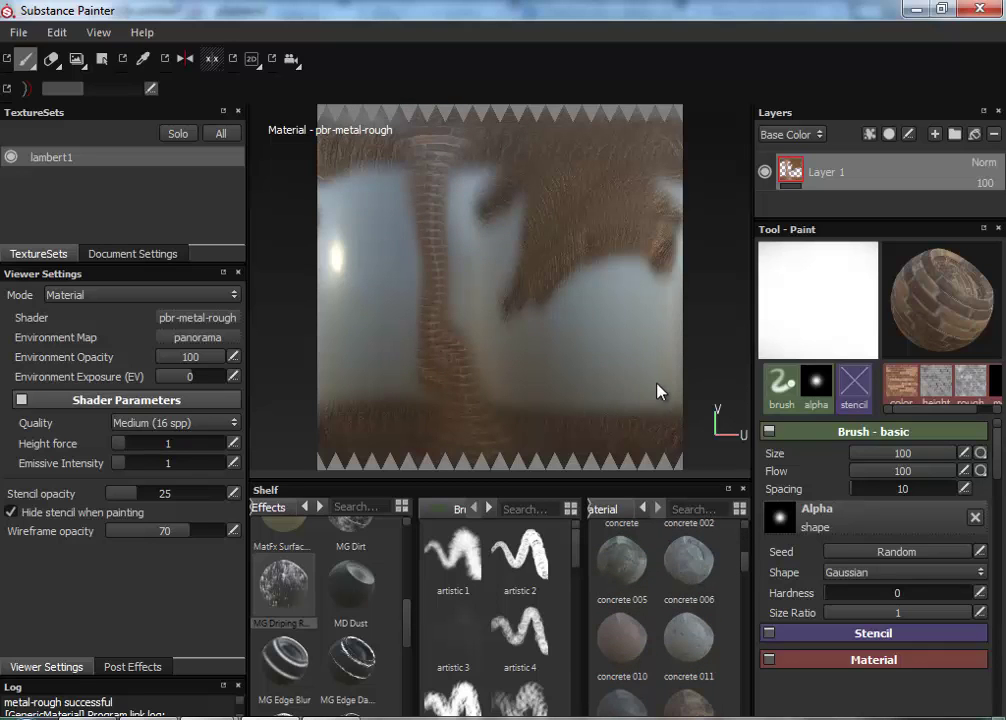
mouse_move(688, 560)
left_mouse_down()
mouse_move(633, 366)
mouse_move(655, 370)
left_mouse_up()
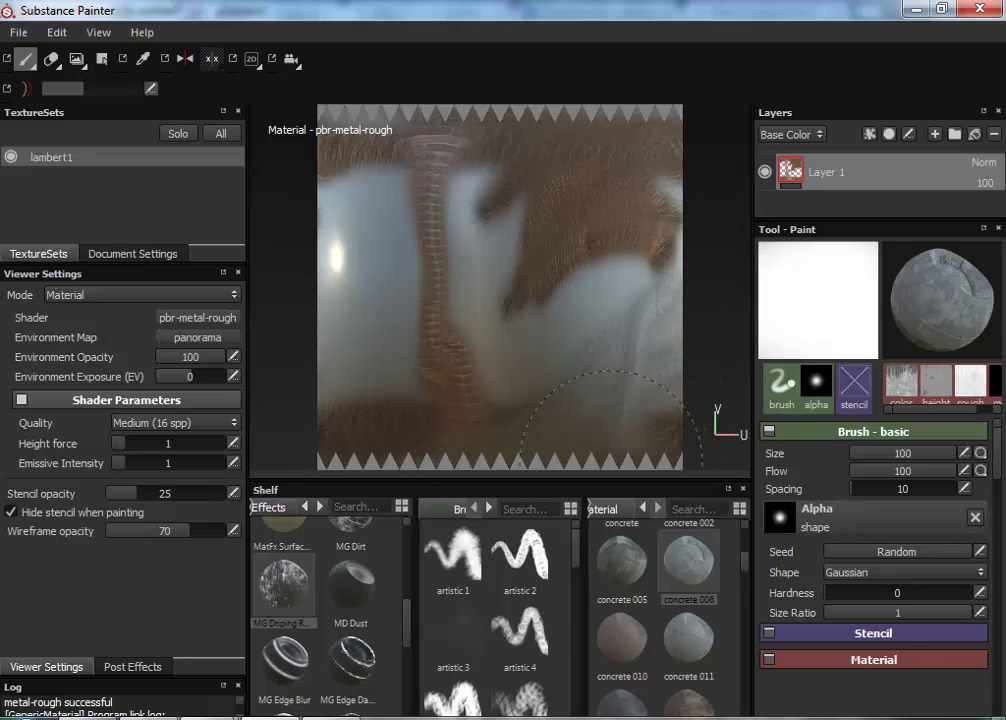
mouse_move(604, 438)
left_mouse_down()
mouse_move(660, 225)
mouse_move(626, 254)
mouse_move(531, 449)
mouse_move(644, 337)
mouse_move(677, 268)
mouse_move(531, 342)
mouse_move(573, 440)
left_mouse_up()
Load the fabric fake croc material and paint a horizontal band across the full width below the UV map's middle.
left_click_drag(745, 565, 742, 597)
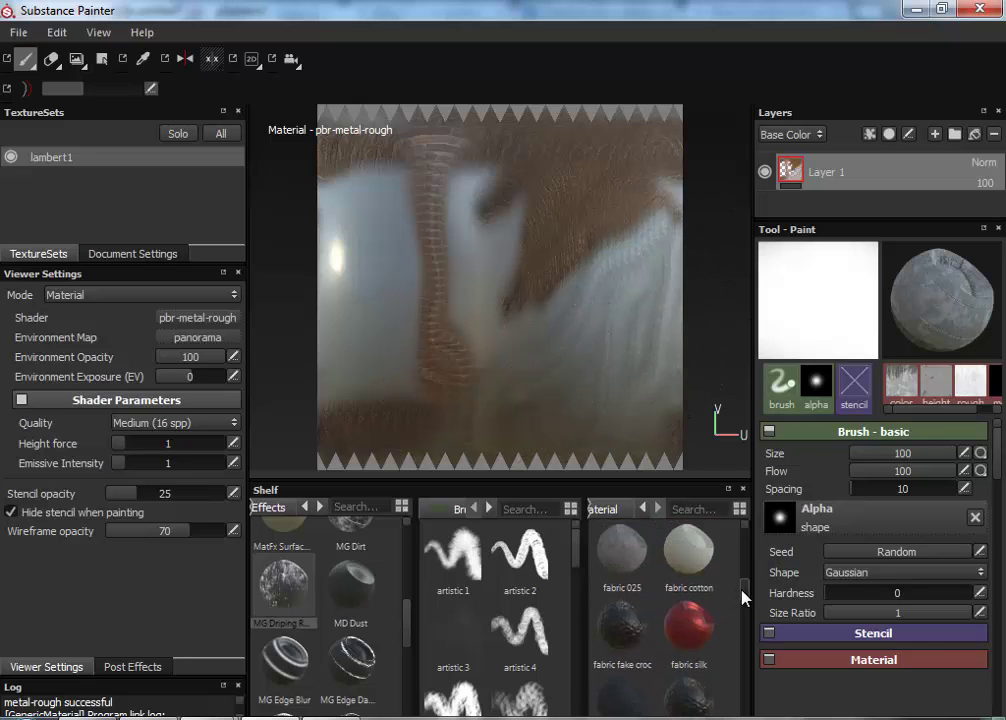
left_click(643, 635)
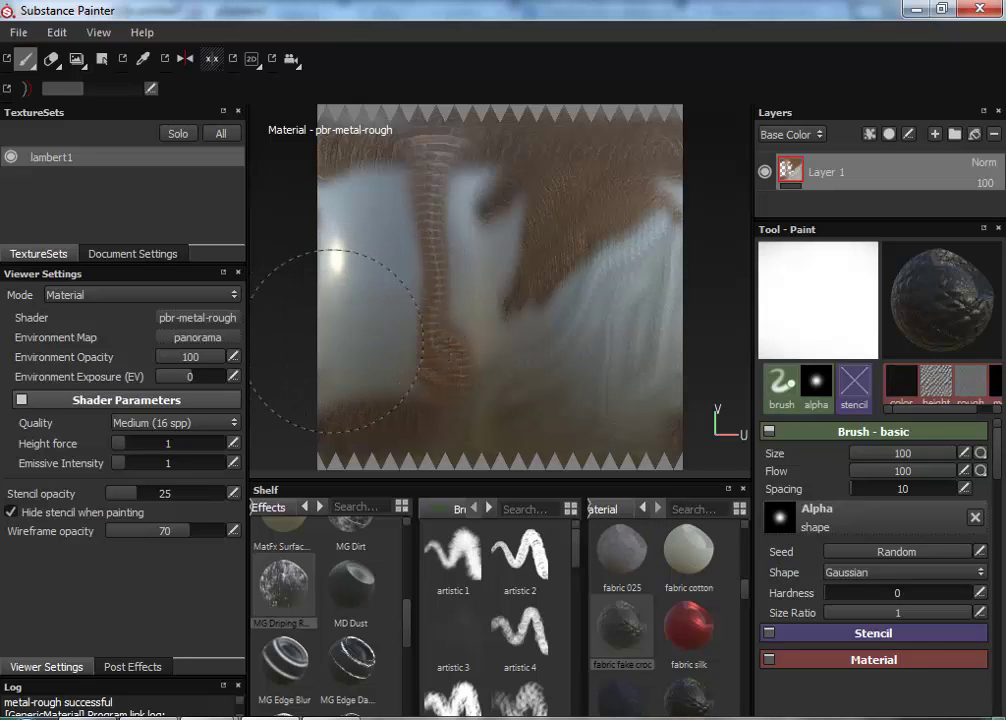
mouse_move(336, 340)
left_mouse_down()
mouse_move(393, 359)
mouse_move(326, 368)
mouse_move(285, 359)
mouse_move(568, 380)
mouse_move(690, 368)
left_mouse_up()
mouse_move(501, 367)
right_mouse_down("shift")
mouse_move(460, 371)
mouse_move(460, 269)
mouse_move(999, 382)
mouse_move(311, 345)
right_mouse_up("shift")
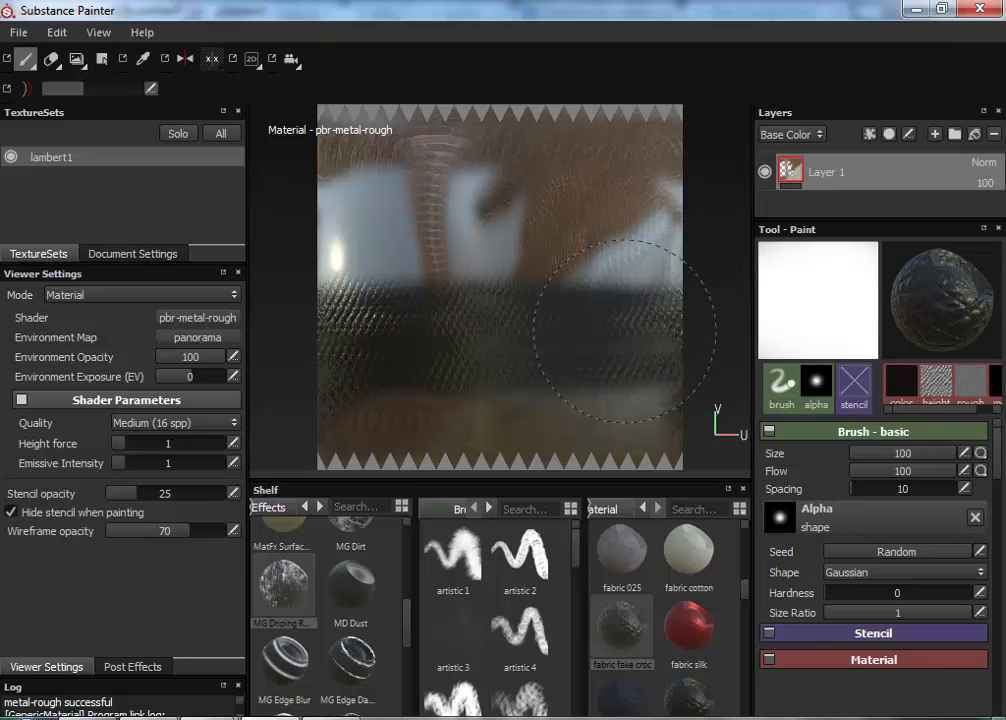
Load the green ground tiles material and paint a horizontal band just above the fake croc band.
scroll(729, 620, "down", 3)
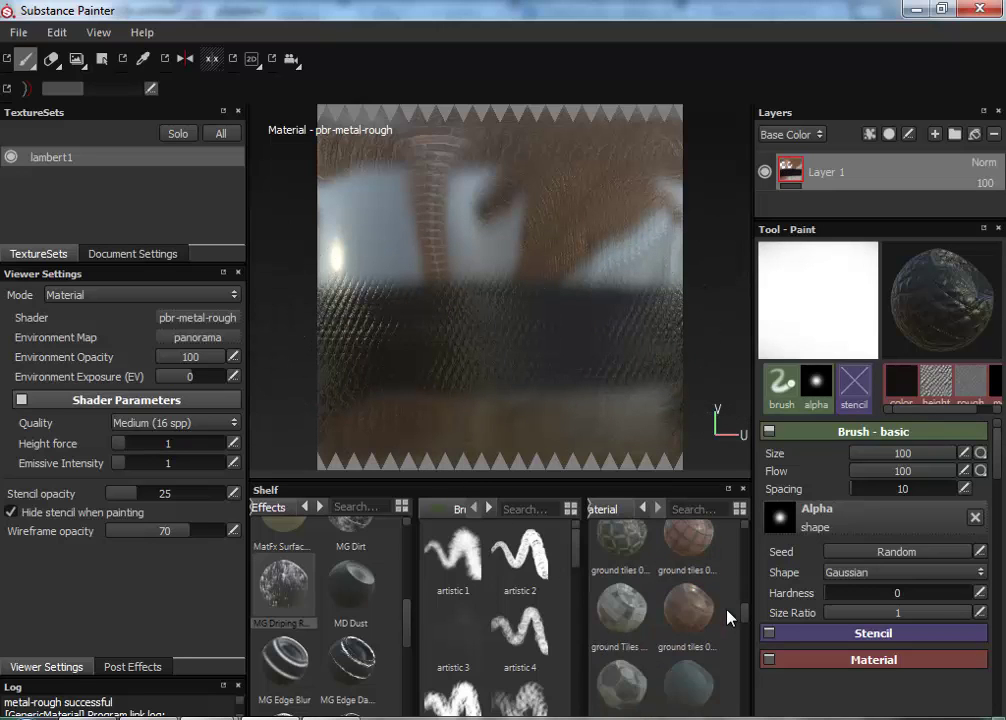
left_click(630, 560)
mouse_move(572, 267)
right_mouse_down("shift")
mouse_move(236, 265)
mouse_move(690, 258)
right_mouse_up("shift")
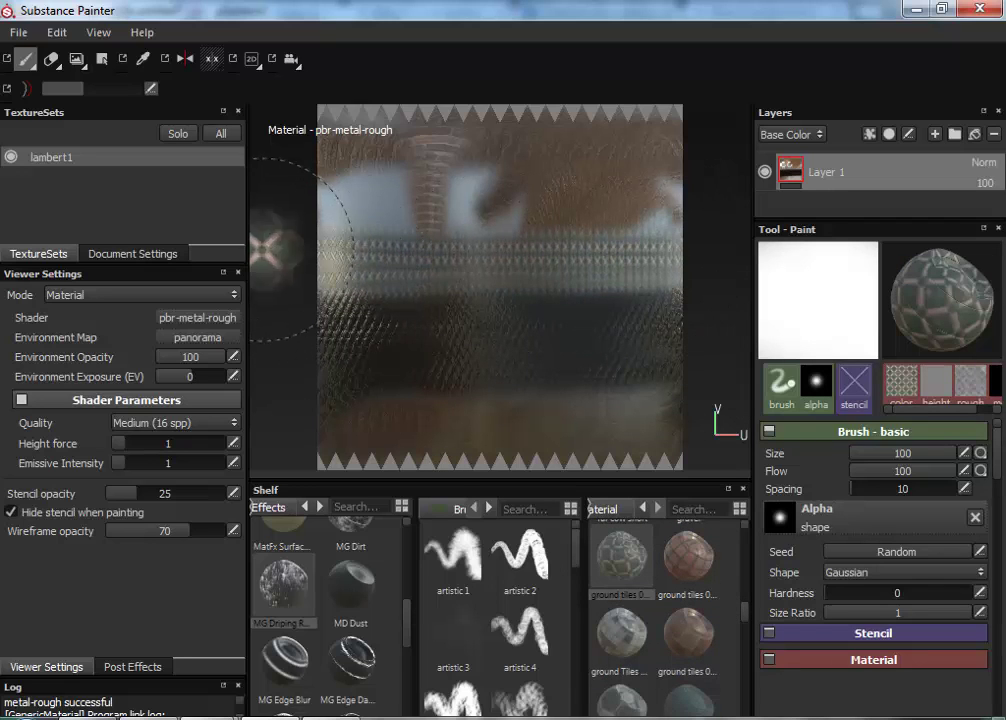
Choose the broken glass particle brush and paint a short stroke over the dark fake croc band.
left_click(320, 507)
left_click(491, 510)
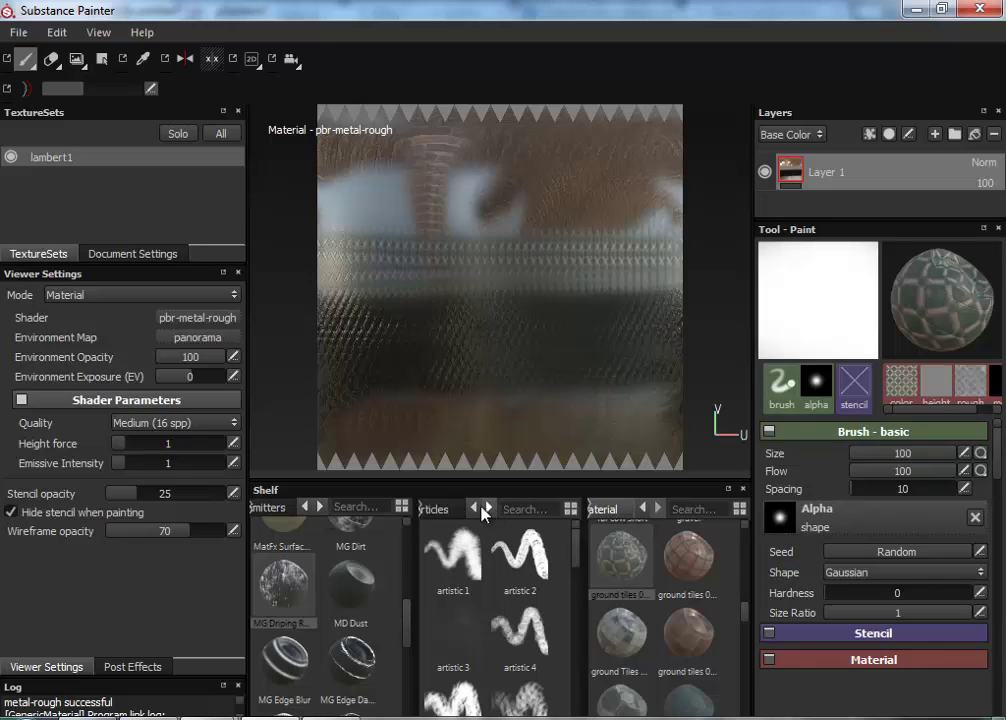
left_click(445, 519)
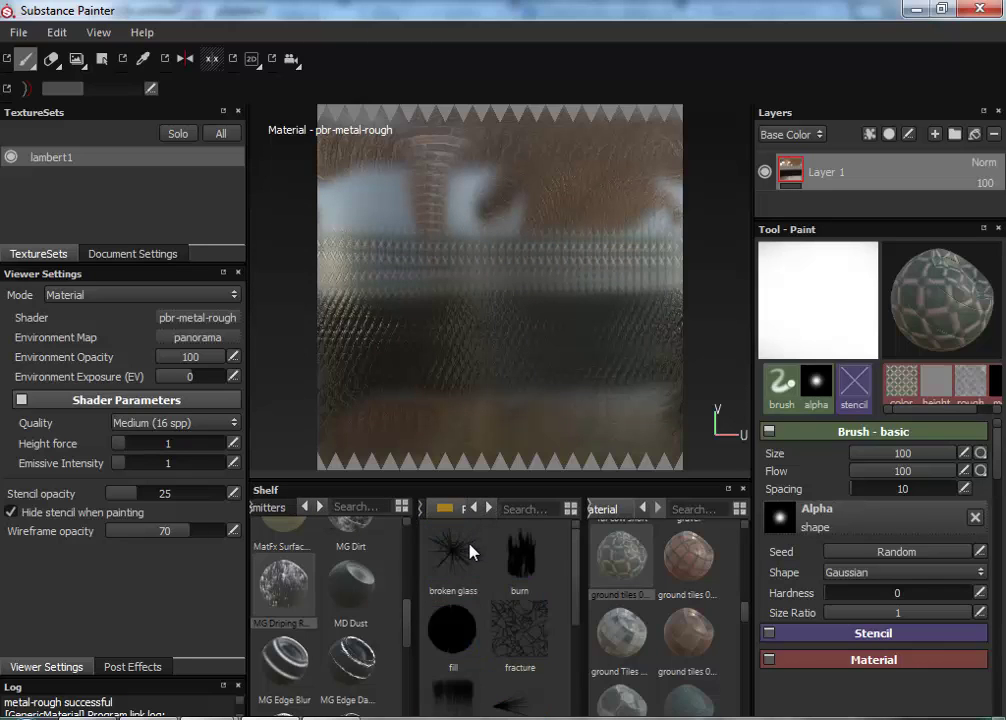
left_click(456, 556)
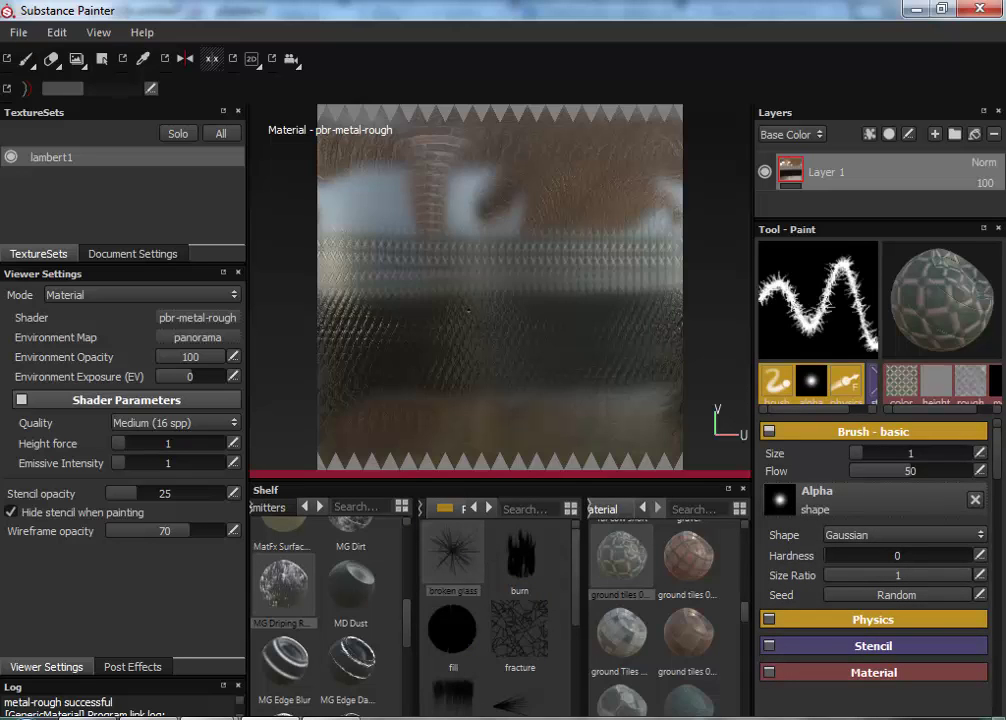
left_click_drag(560, 324, 499, 390)
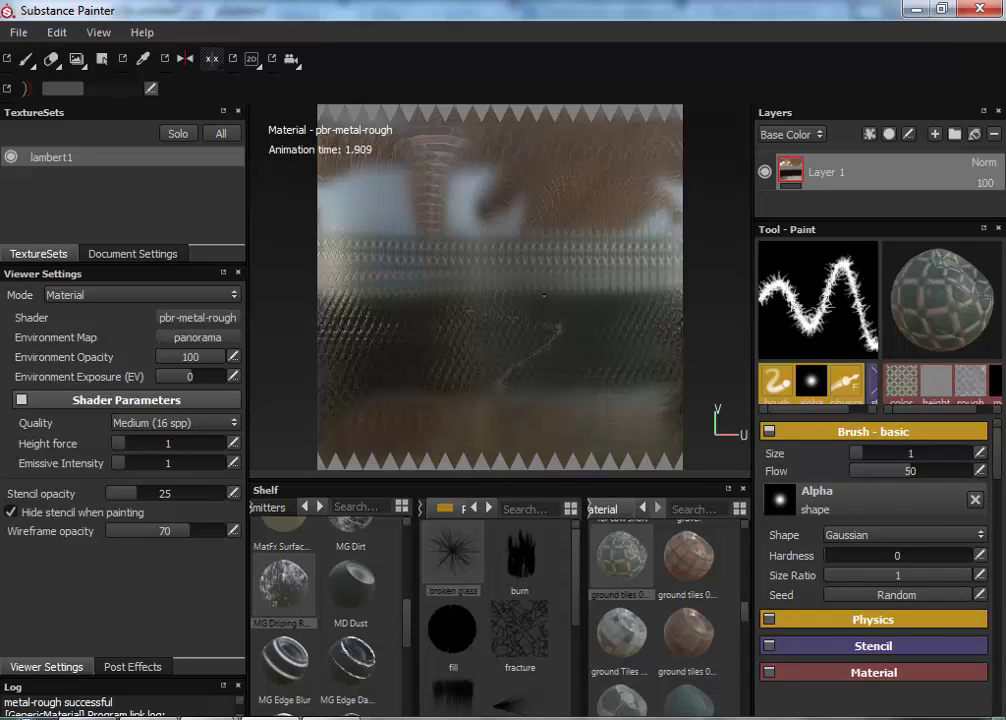
Choose the artistic 1 brush, paint test strokes over the fake croc band, and paint wider ones at size 38.11.
left_click(475, 508)
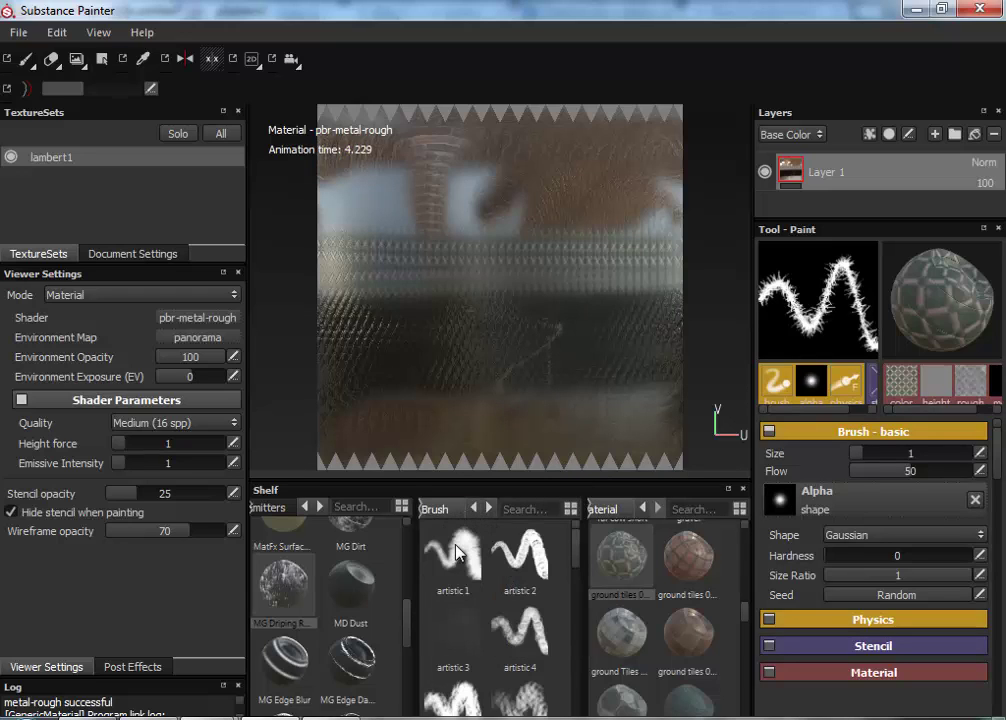
left_click(456, 553)
mouse_move(523, 348)
left_mouse_down()
mouse_move(377, 359)
mouse_move(415, 341)
mouse_move(615, 322)
left_mouse_up()
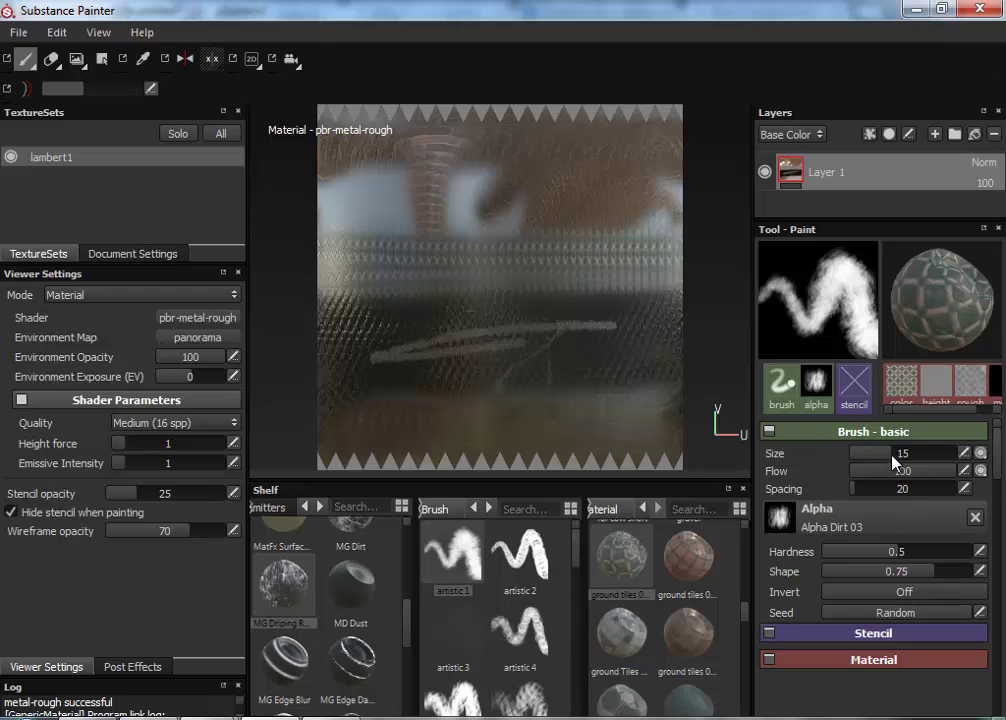
left_click_drag(893, 460, 915, 458)
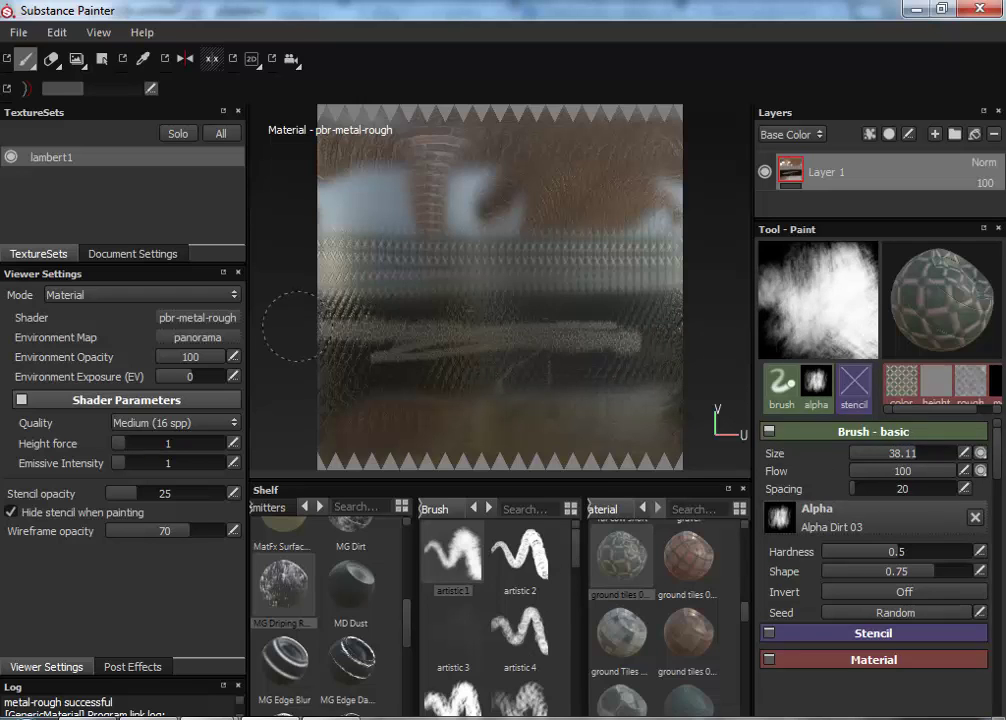
mouse_move(295, 325)
left_mouse_down()
mouse_move(520, 285)
mouse_move(280, 285)
mouse_move(600, 290)
left_mouse_up()
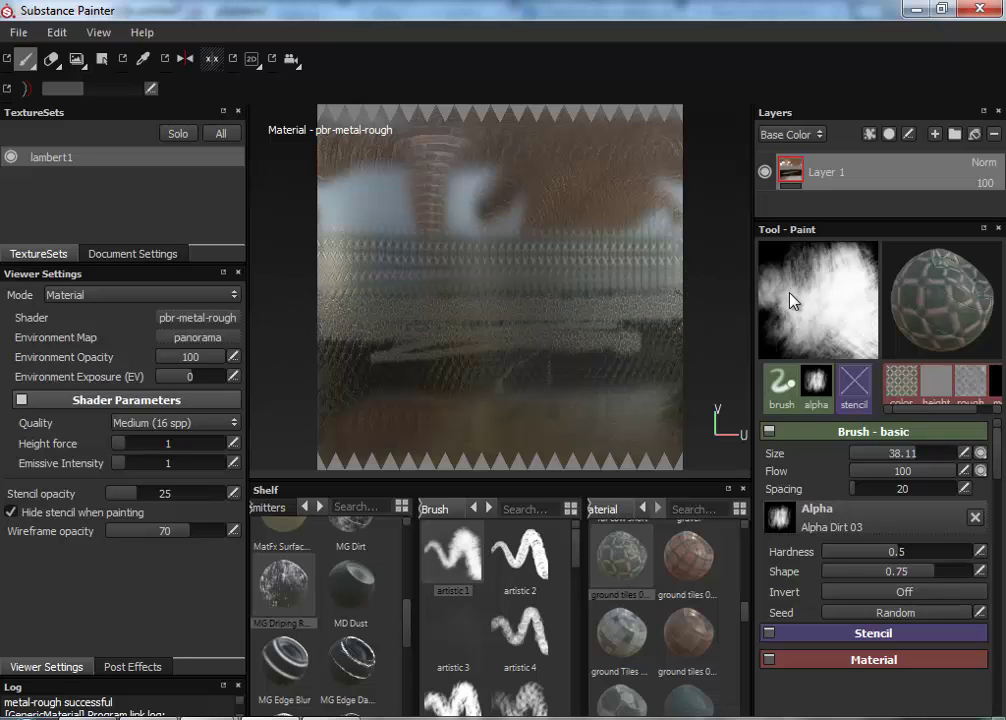
Load the metal copper material and paint the whole upper area of the UV map above the tile band.
scroll(648, 578, "down", 3)
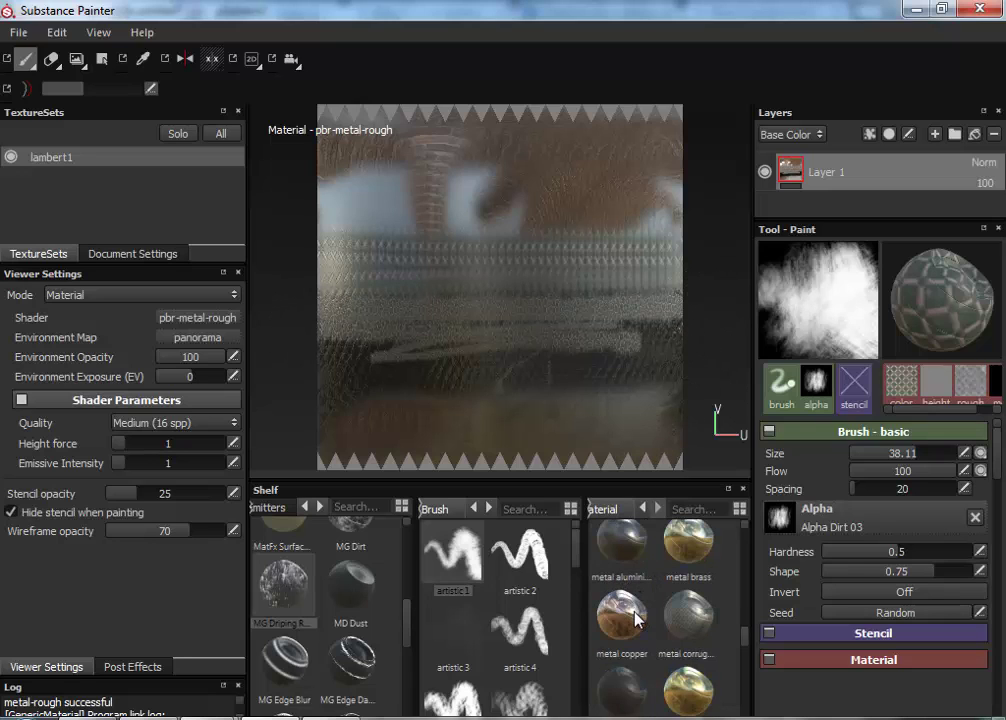
left_click(636, 620)
mouse_move(515, 172)
left_mouse_down()
mouse_move(366, 204)
mouse_move(530, 183)
mouse_move(365, 150)
mouse_move(260, 160)
mouse_move(300, 150)
mouse_move(335, 210)
mouse_move(714, 215)
left_mouse_up()
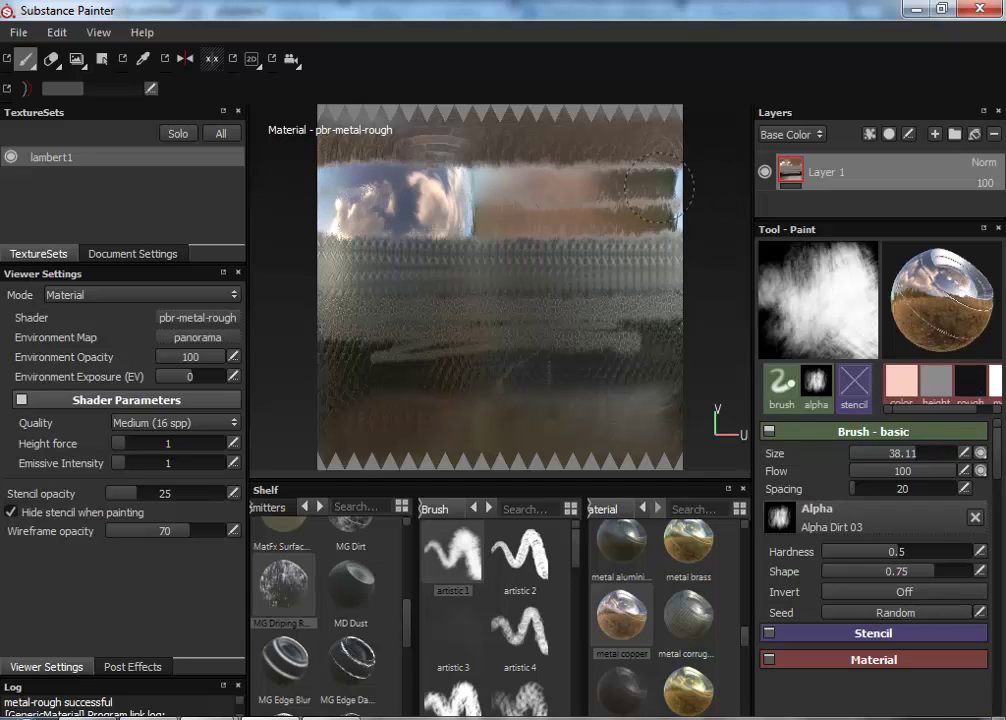
mouse_move(657, 188)
left_mouse_down()
mouse_move(262, 160)
mouse_move(265, 125)
mouse_move(530, 135)
mouse_move(262, 157)
mouse_move(511, 118)
mouse_move(319, 155)
mouse_move(280, 135)
mouse_move(512, 135)
mouse_move(440, 130)
mouse_move(617, 118)
mouse_move(300, 140)
mouse_move(603, 153)
mouse_move(516, 162)
mouse_move(335, 148)
mouse_move(736, 197)
left_mouse_up()
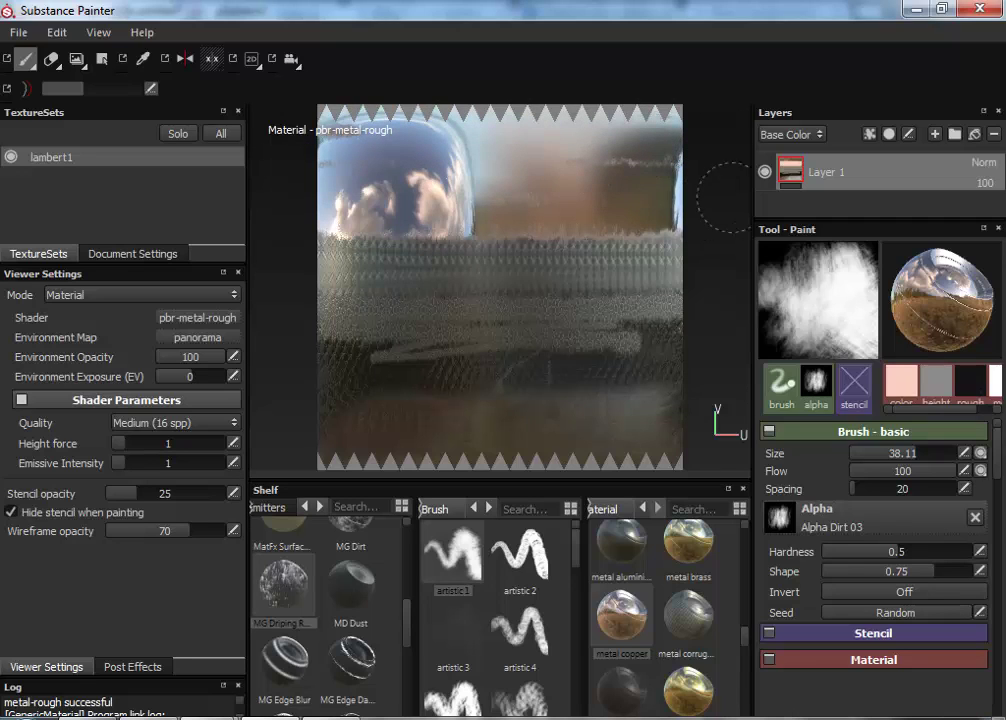
Load the silver metal material listed below metal plate 004 and paint a stroke from the upper edge down through the copper area.
left_click(691, 702)
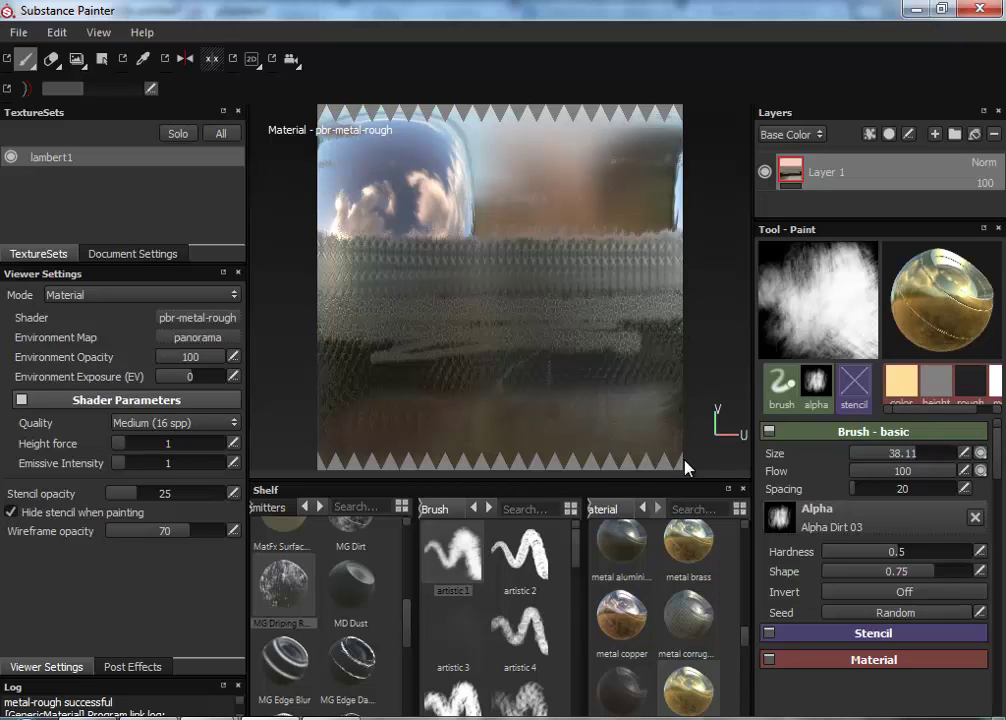
scroll(665, 610, "down", 2)
left_click(688, 680)
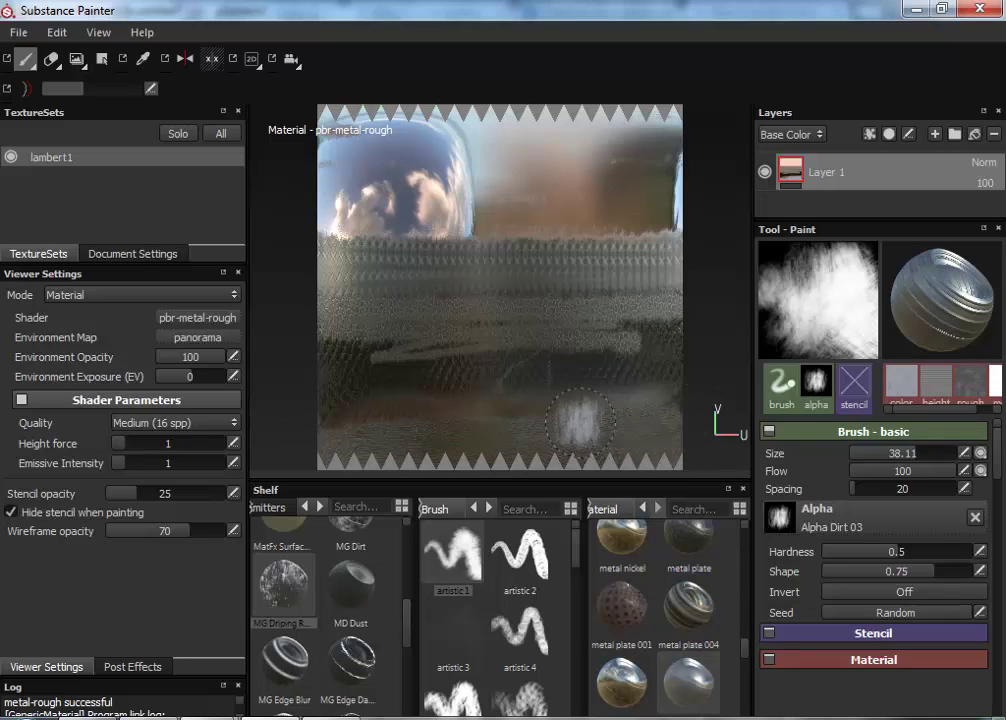
mouse_move(510, 107)
left_mouse_down()
mouse_move(521, 184)
mouse_move(551, 250)
left_mouse_up()
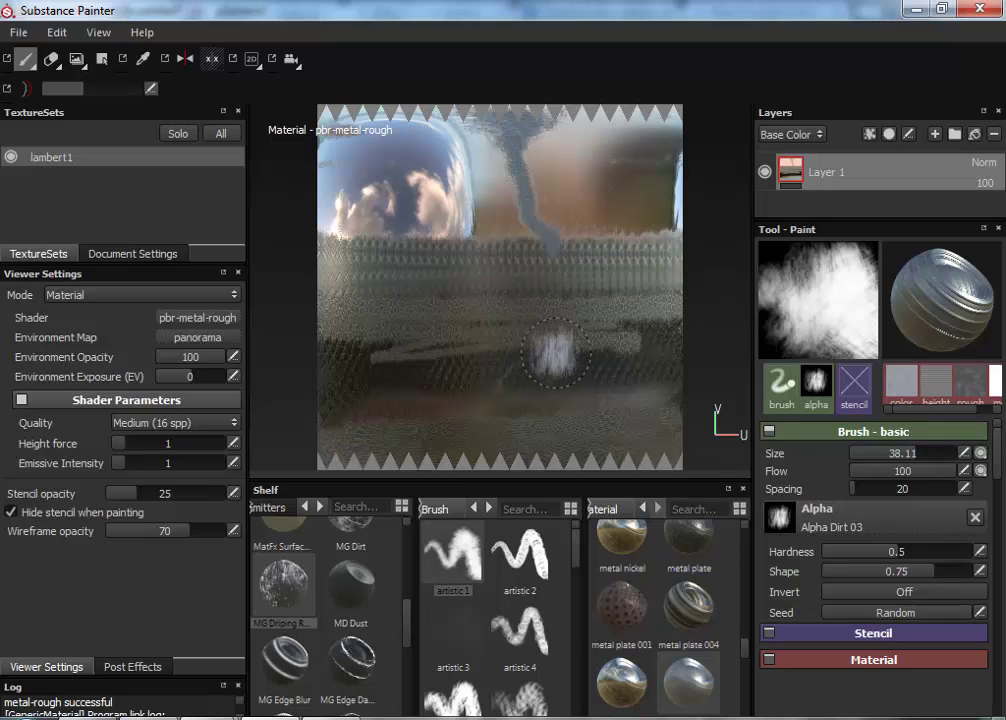
Start exporting all channels and browse to Local Disk (C:) for the destination folder.
left_click(15, 34)
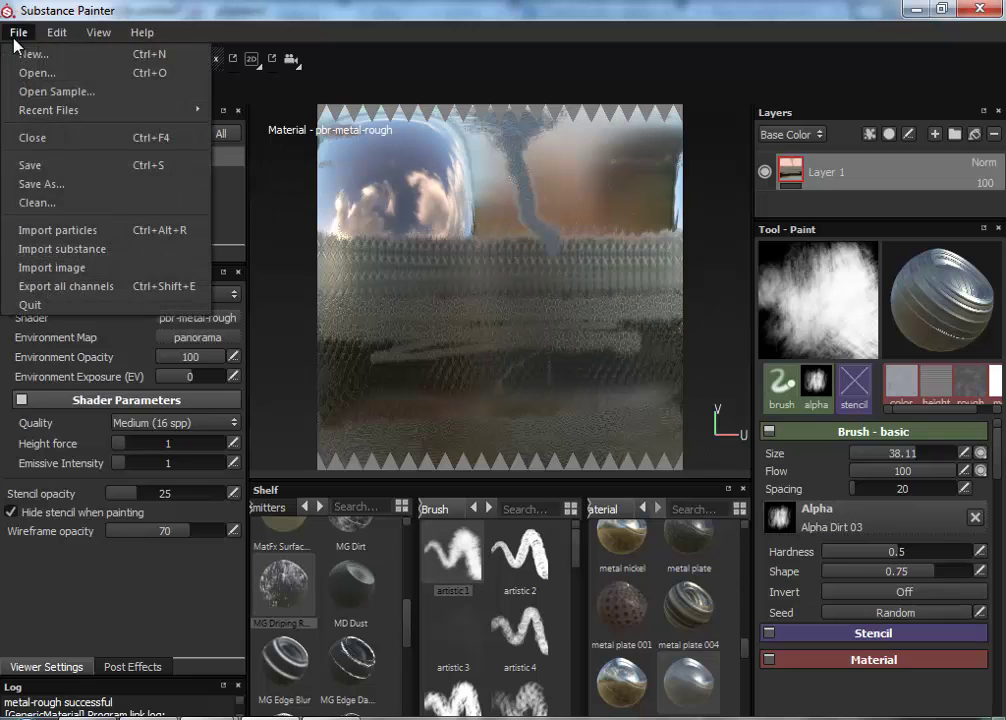
left_click(73, 286)
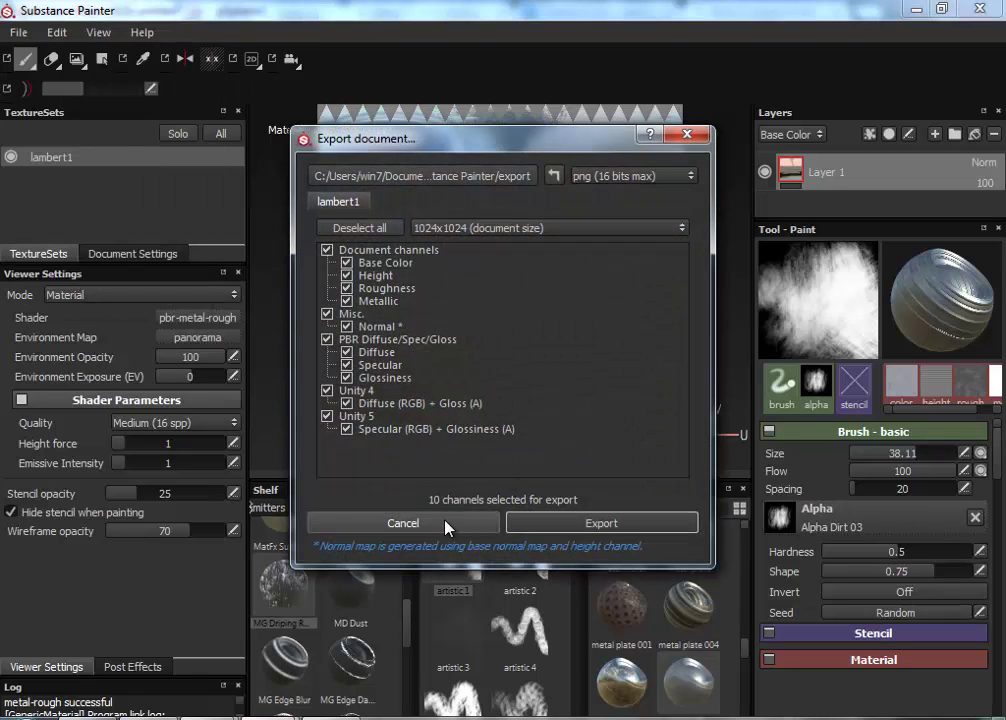
left_click(427, 176)
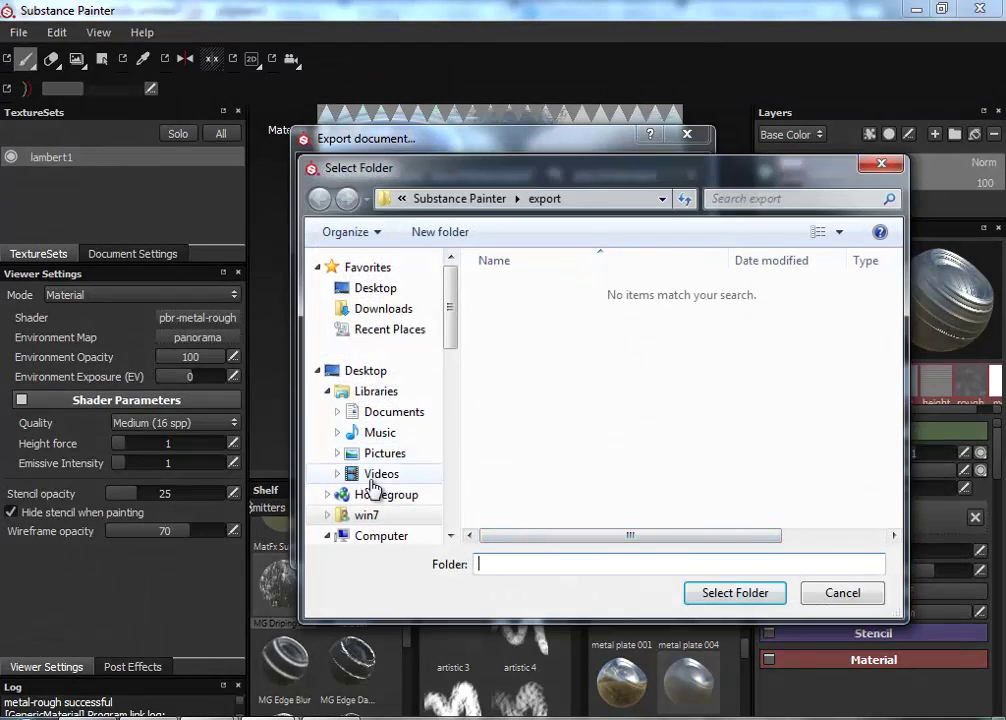
left_click(365, 536)
left_click(386, 528)
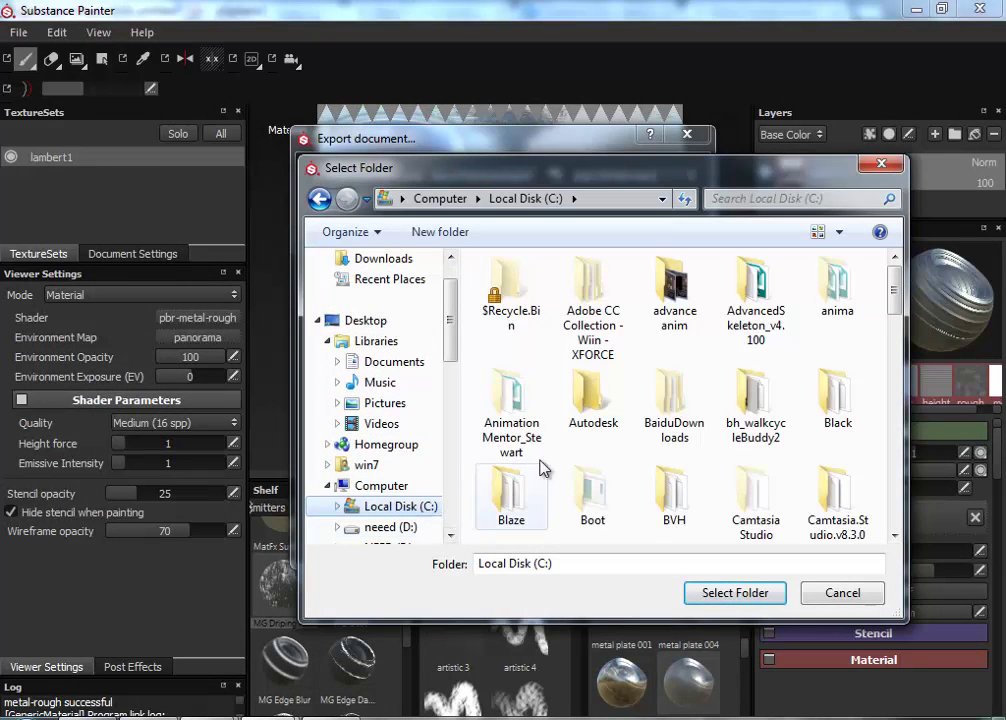
Create New folder (5) on drive C:, choose it as the destination, and export all channels as 1024x1024 PNG files.
left_click_drag(894, 292, 824, 523)
right_click(798, 516)
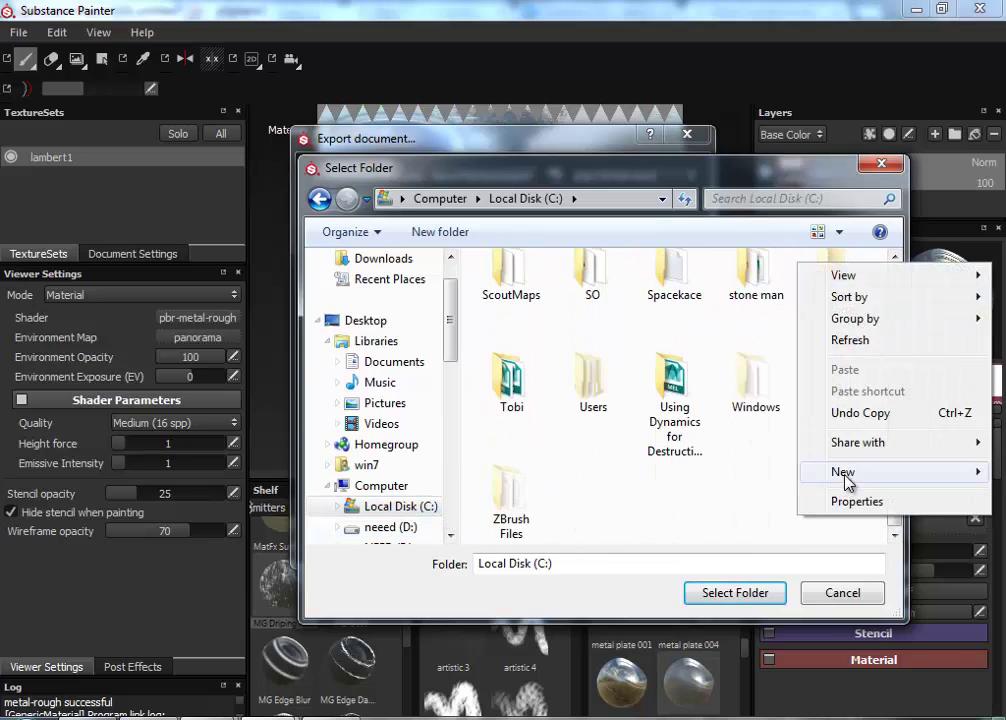
mouse_move(847, 480)
left_click(608, 478)
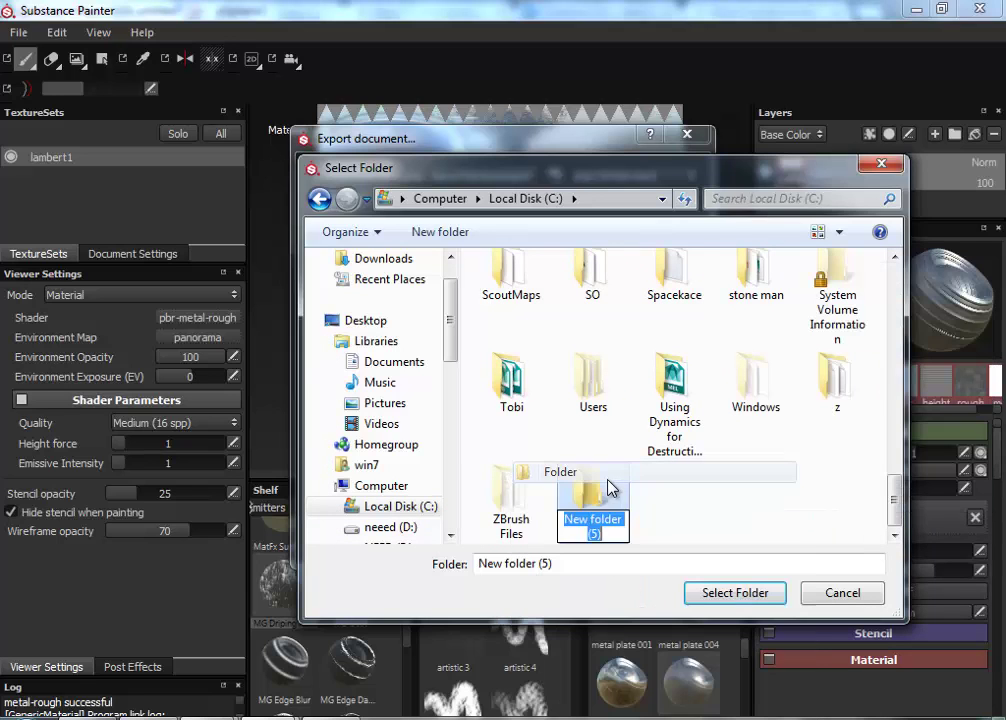
key("Return")
left_click(721, 588)
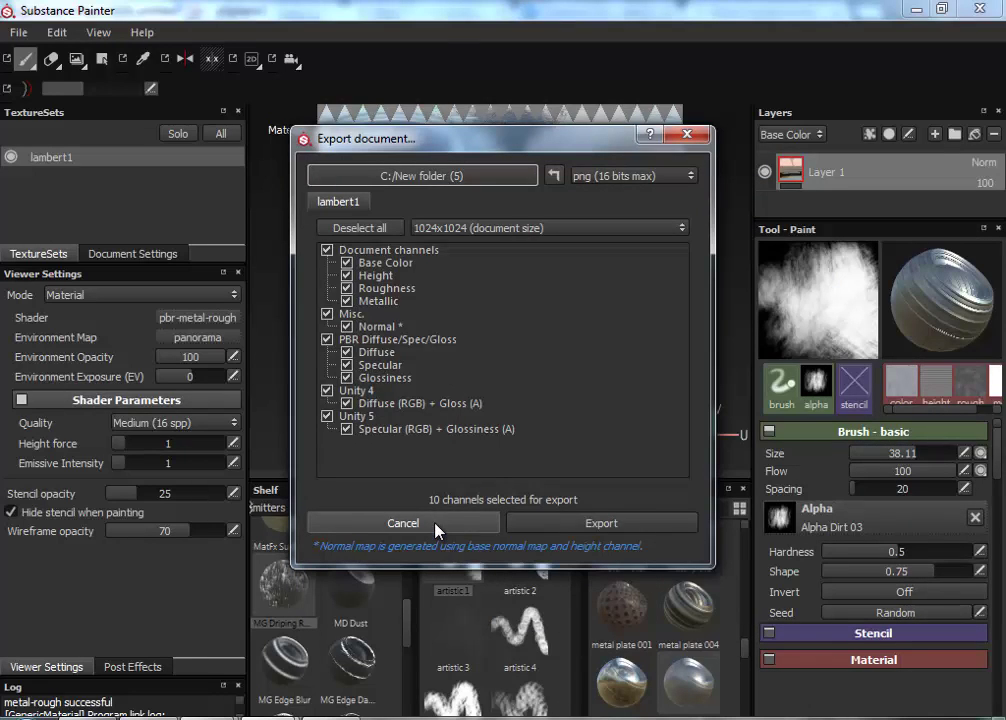
left_click(540, 521)
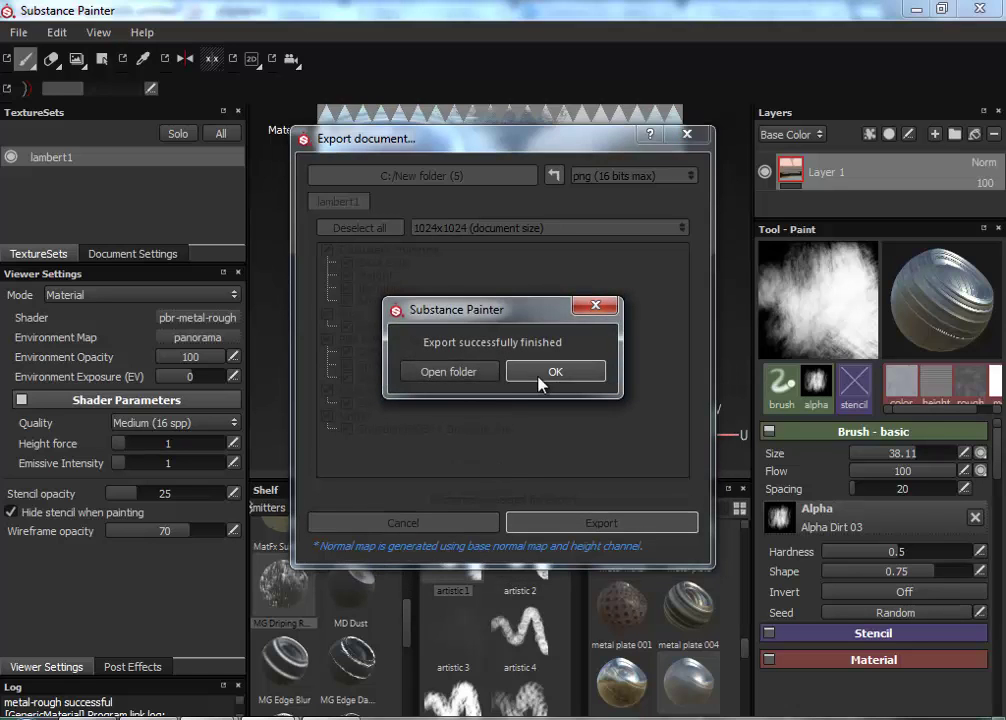
left_click(545, 373)
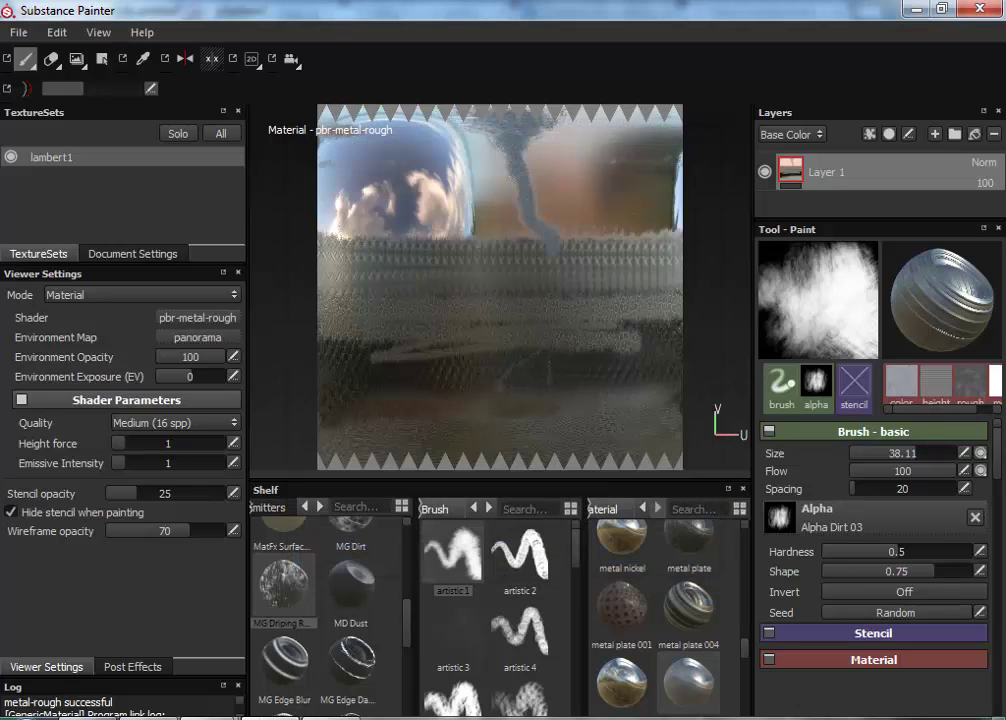
Switch to Autodesk Maya 2015 and assign a new Blinn material to the sphere.
mouse_move(235, 717)
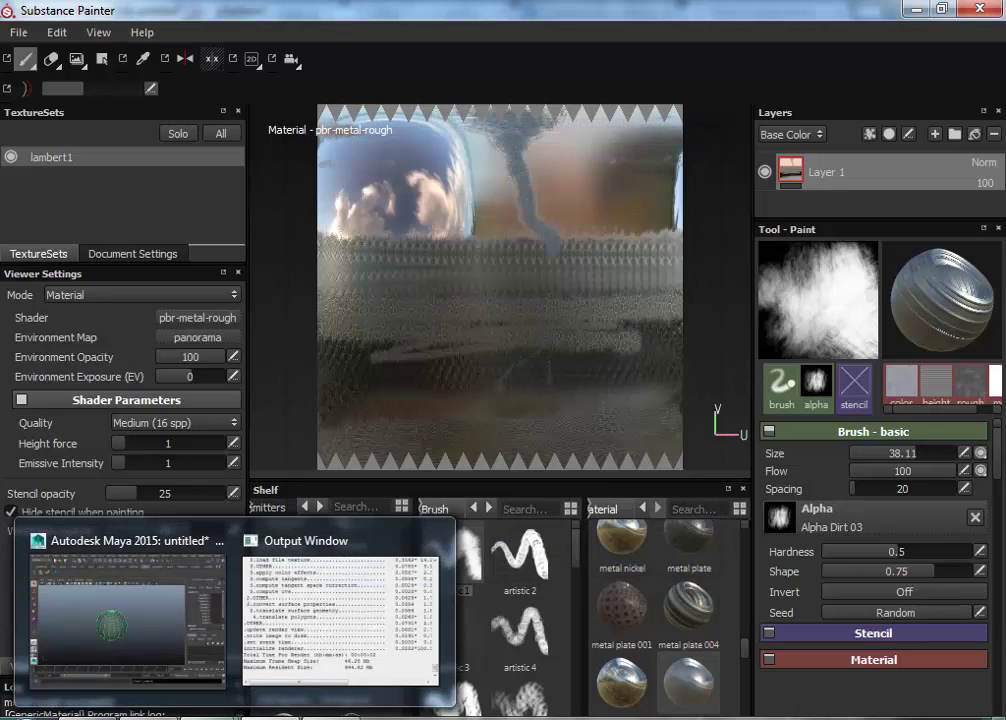
left_click(153, 657)
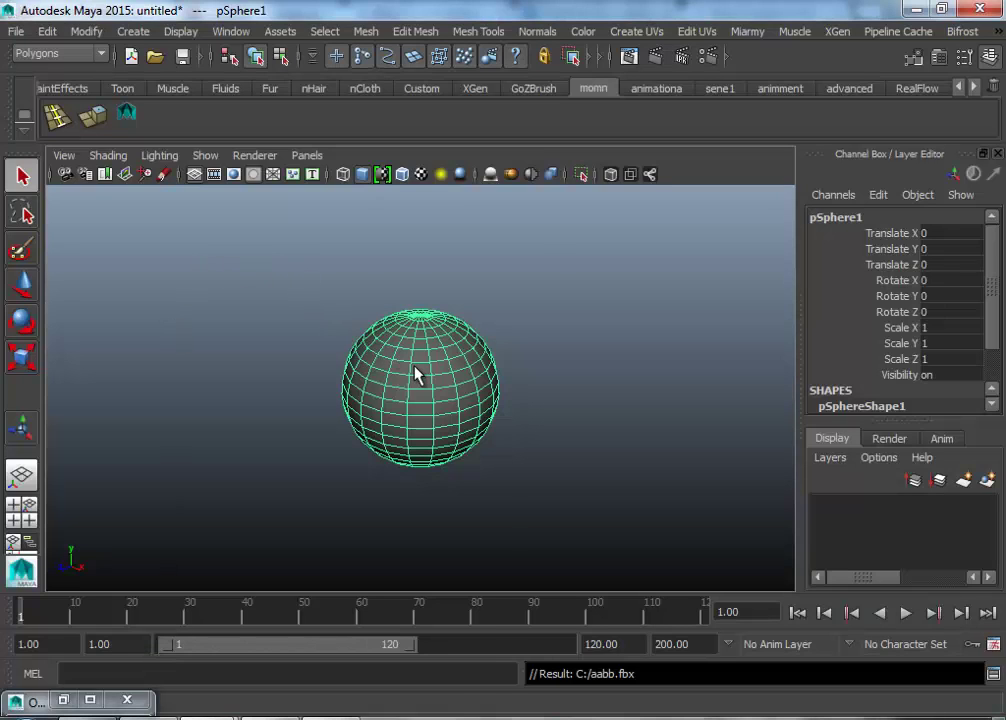
right_click_drag(416, 375, 577, 609)
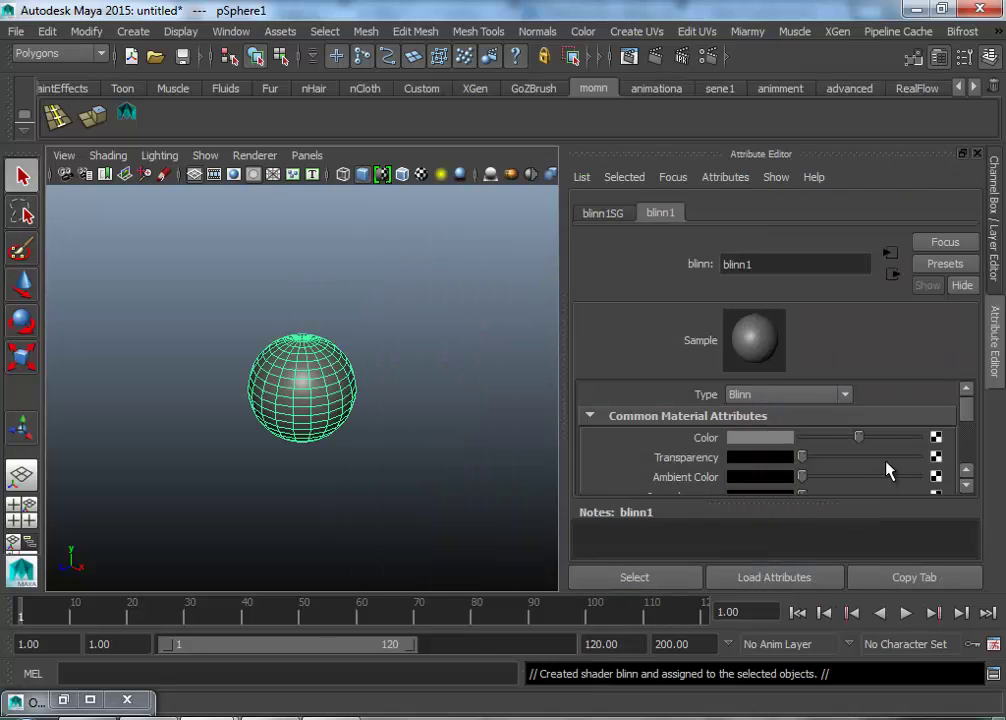
Connect a File texture to the Blinn material's Color and set its filter type to Off.
left_click(936, 441)
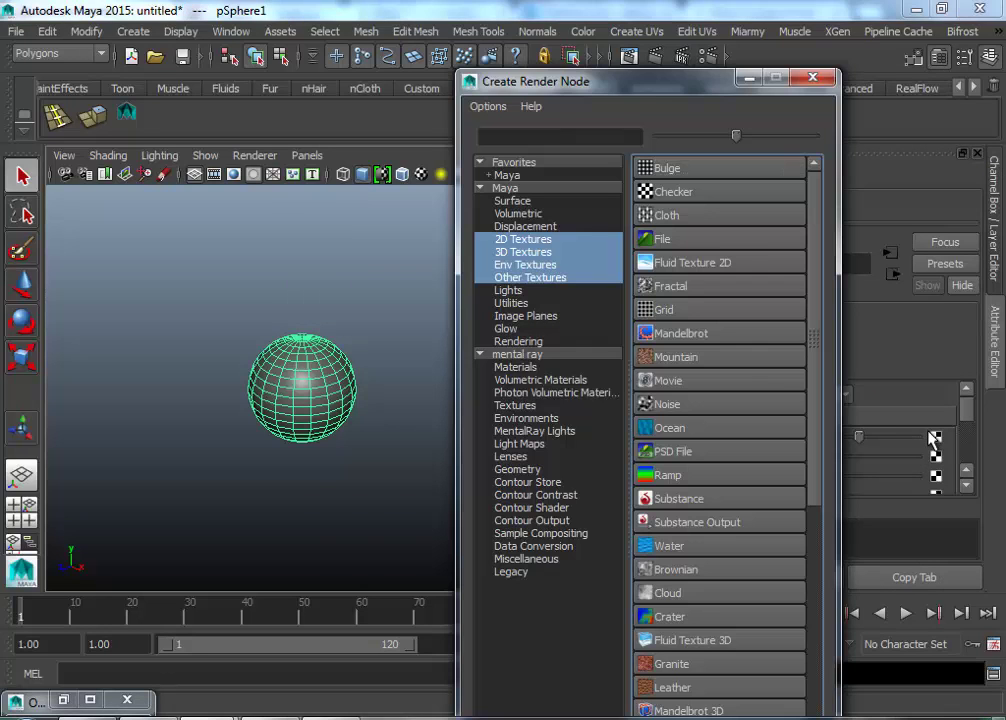
left_click(672, 307)
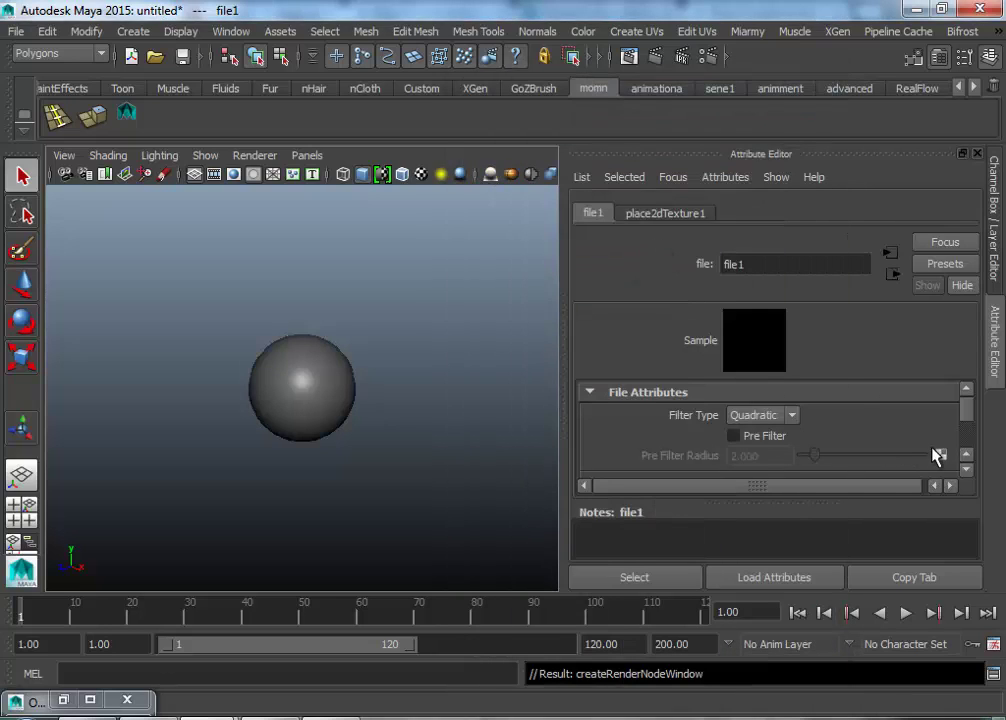
left_click(790, 416)
left_click(764, 433)
left_click(966, 469)
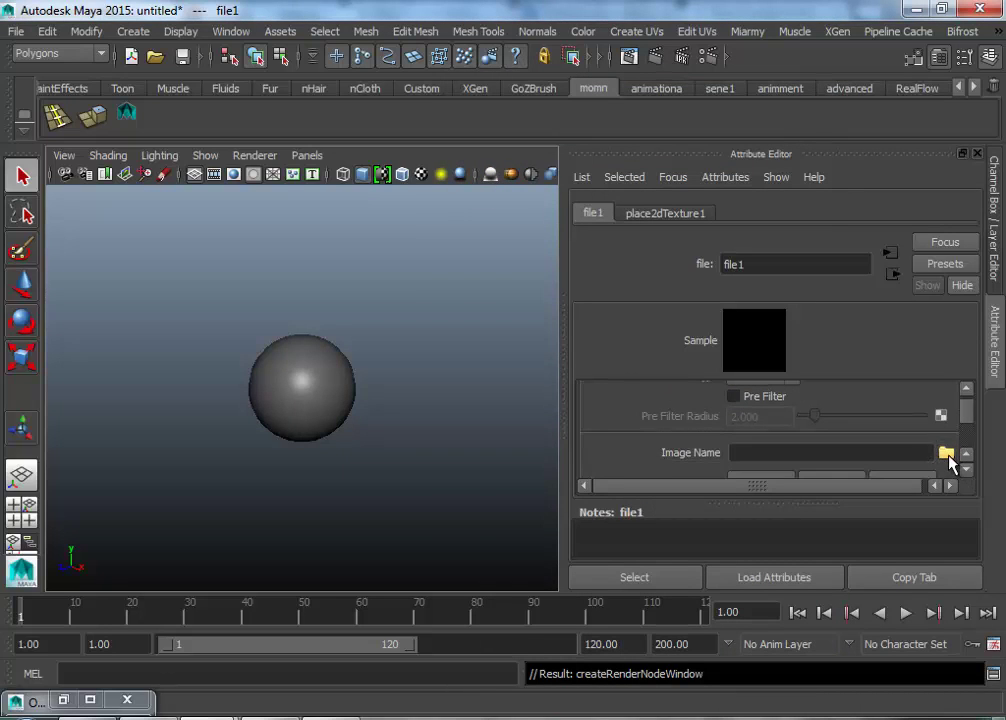
Load aabb_BaseColor.png from C:\New folder (5) as the color texture's image and display the sphere textured.
left_click(946, 454)
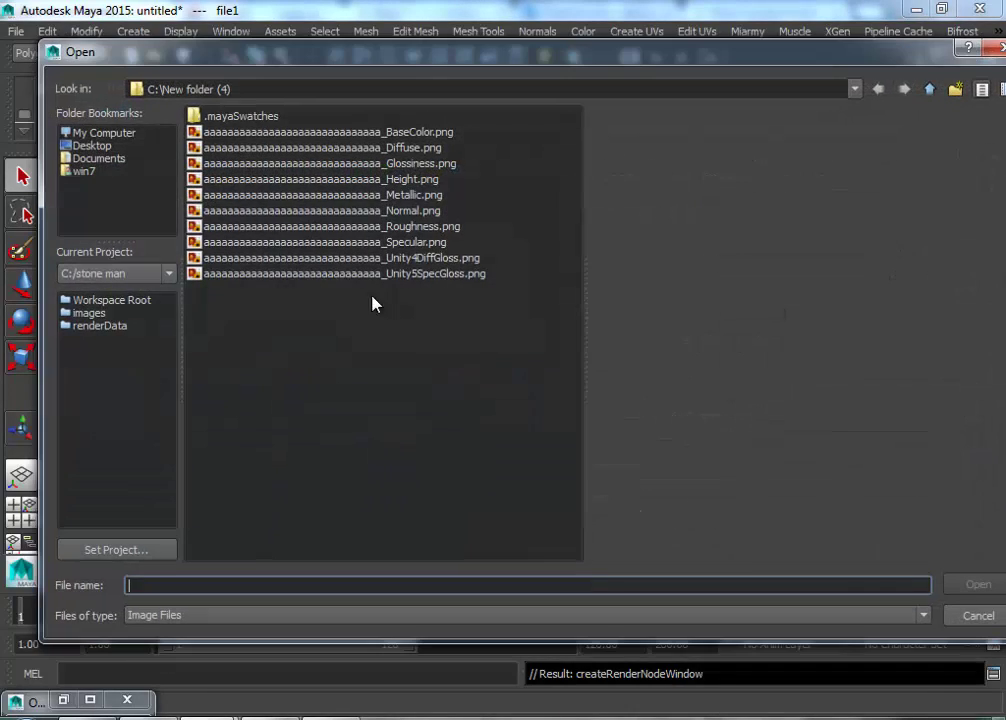
left_click(931, 90)
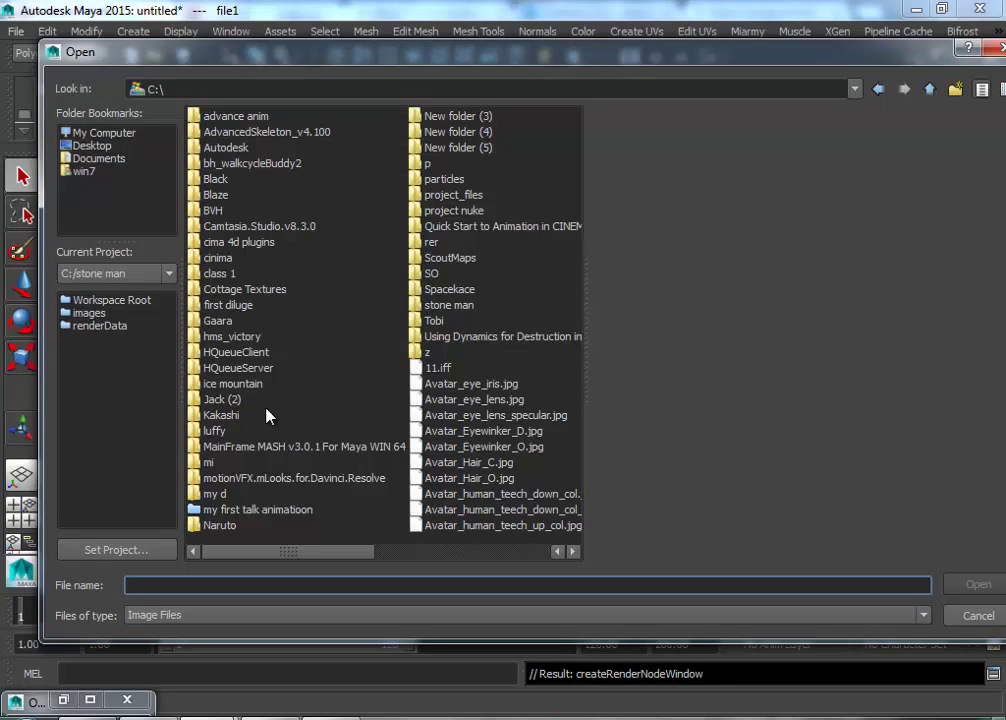
double_click(476, 152)
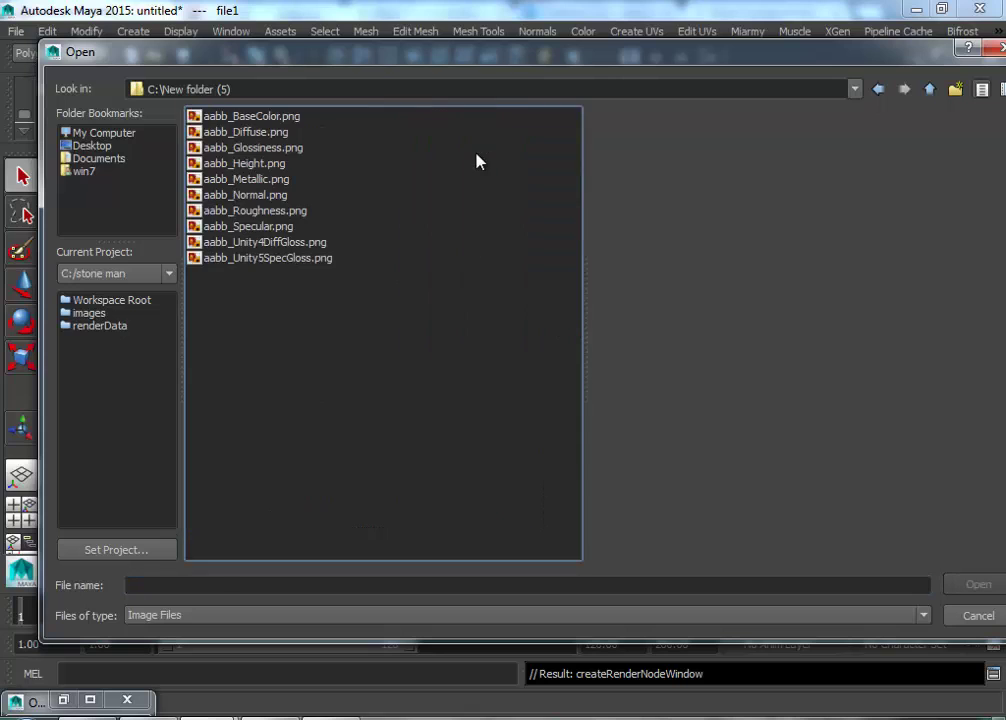
left_click(267, 119)
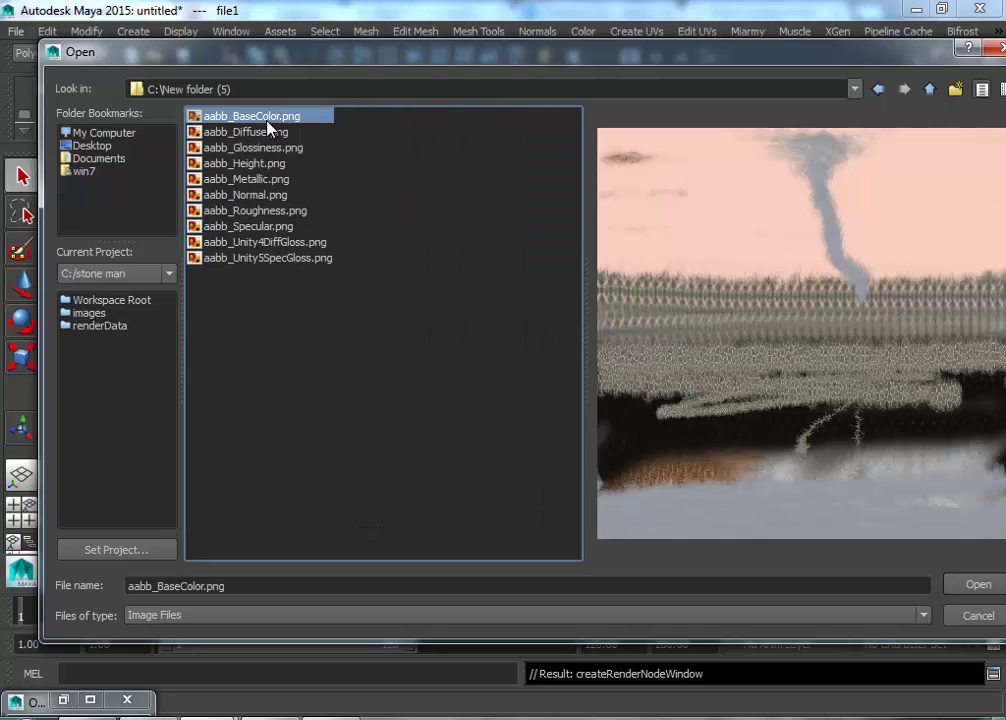
left_click(975, 584)
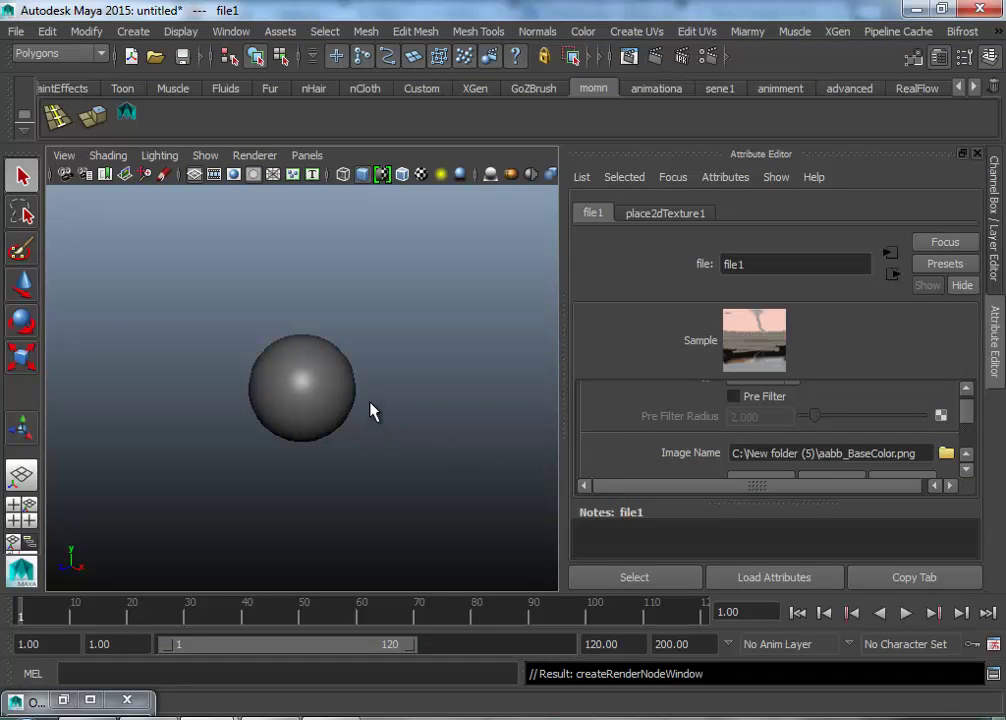
scroll(373, 408, "up", 5)
left_click_drag(373, 406, 285, 318, "alt")
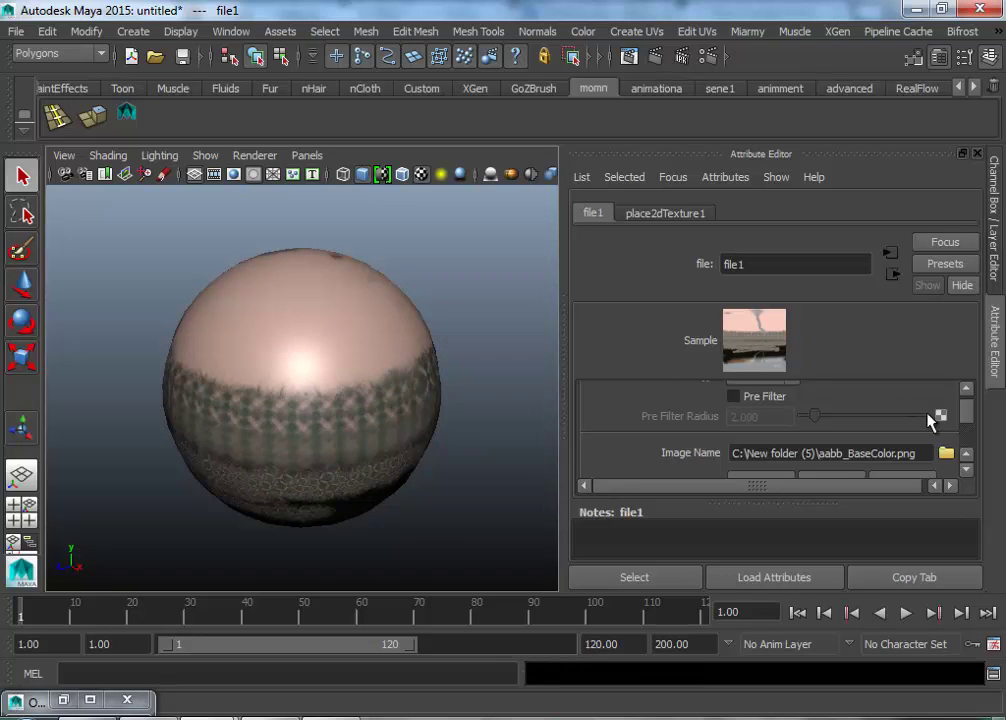
Return to the Blinn material and connect a File texture to its Ambient Color.
left_click(893, 273)
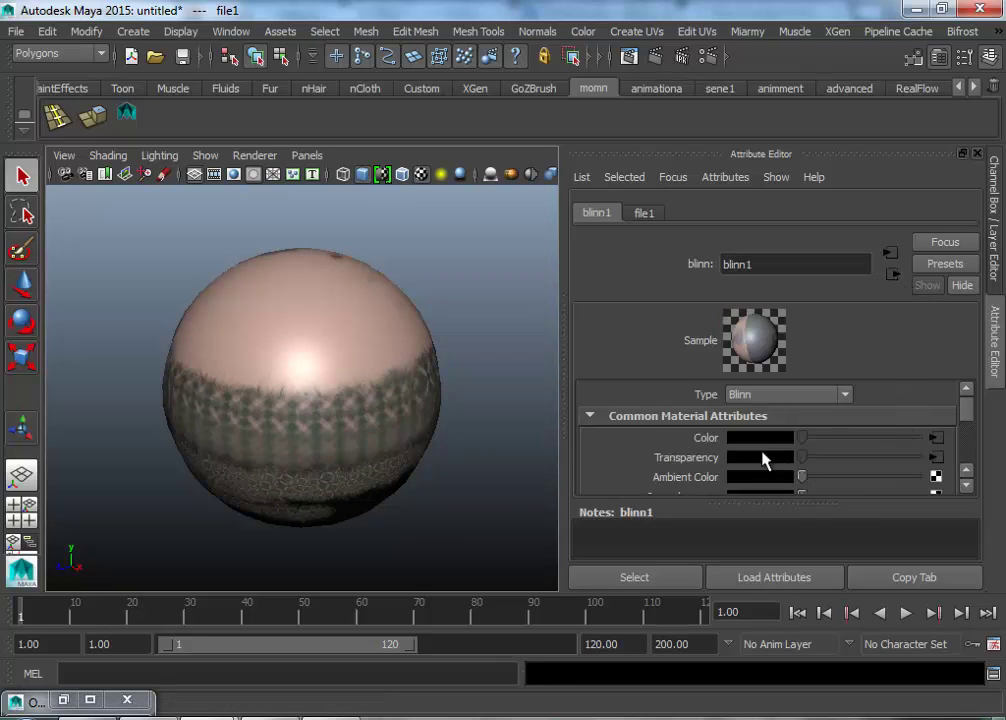
left_click(933, 478)
left_click(664, 239)
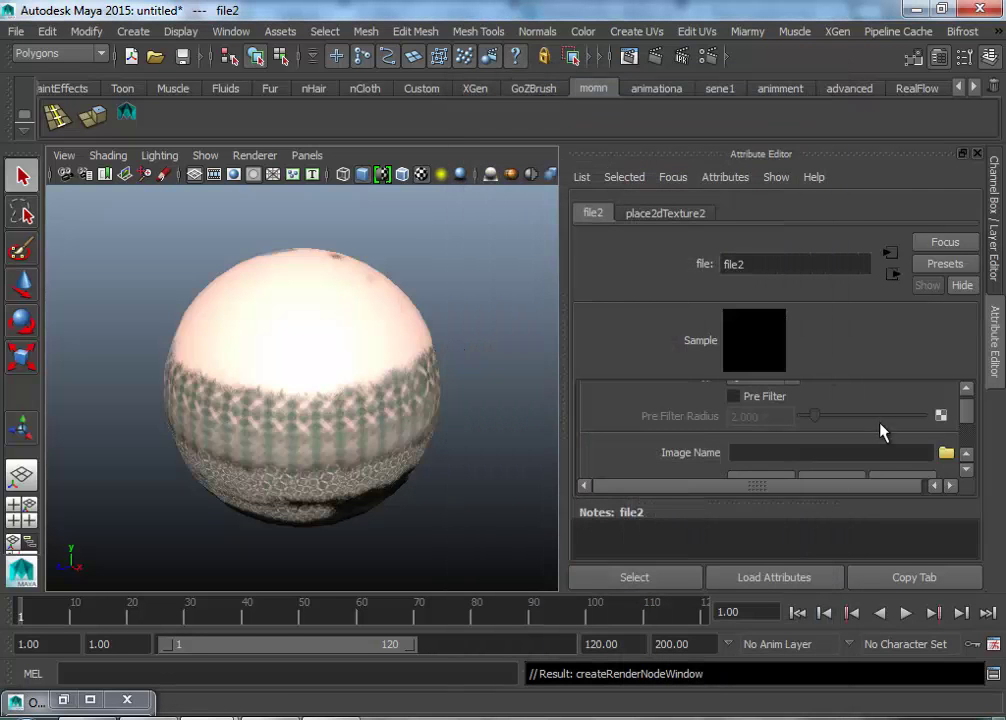
Load aabb_Roughness.png from the exported maps as the ambient color texture's image and set its filter type to Off.
left_click(945, 453)
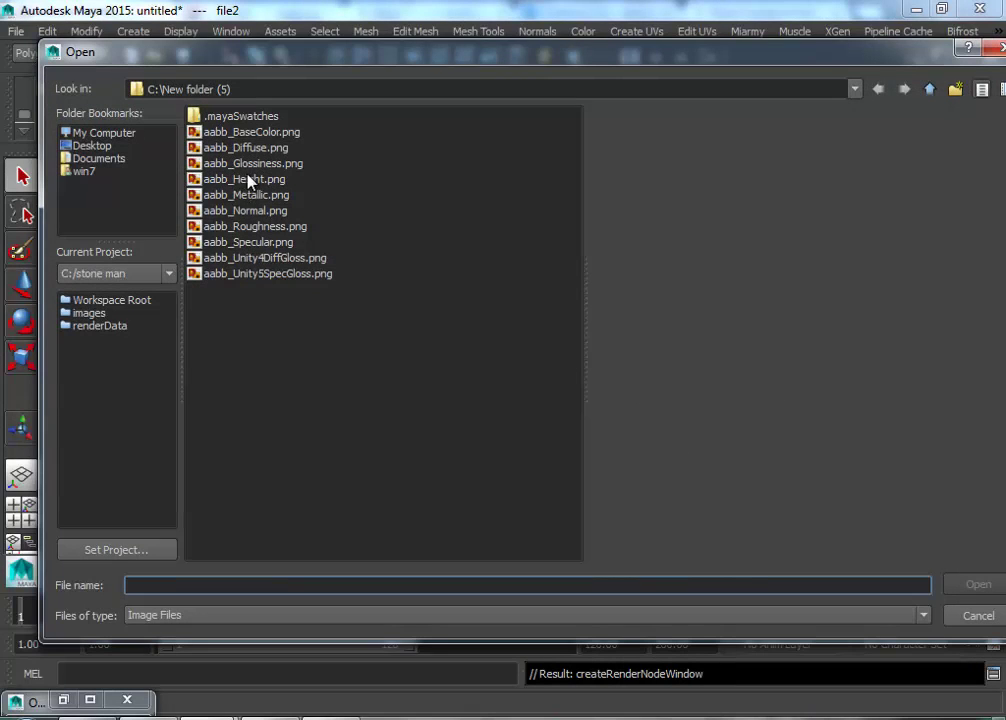
left_click(268, 275)
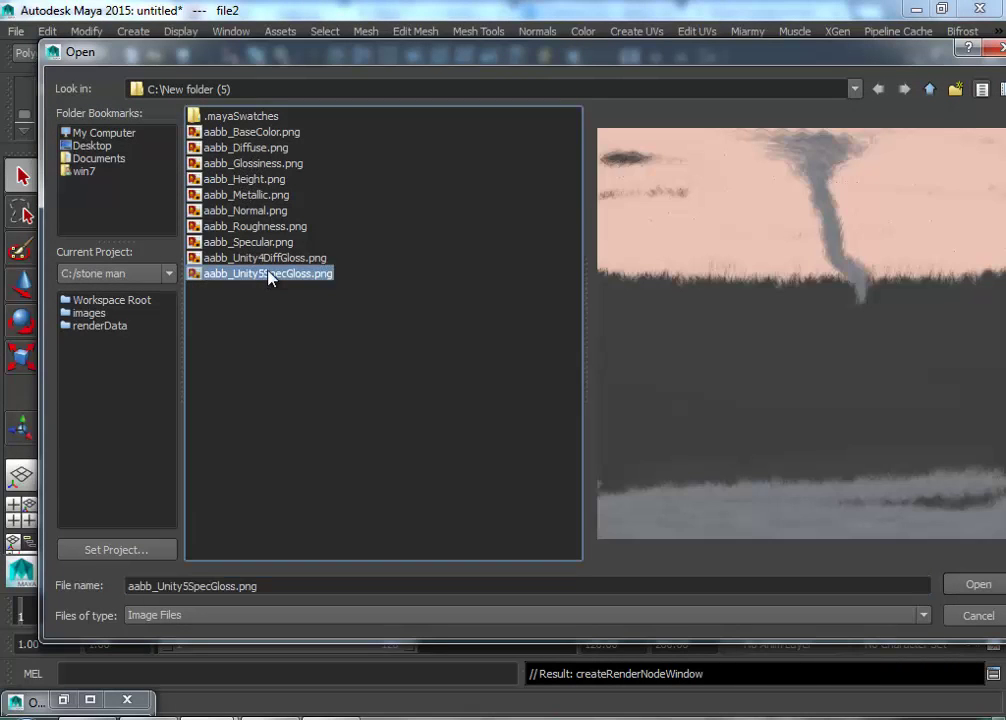
left_click(277, 259)
left_click(277, 273)
left_click(293, 228)
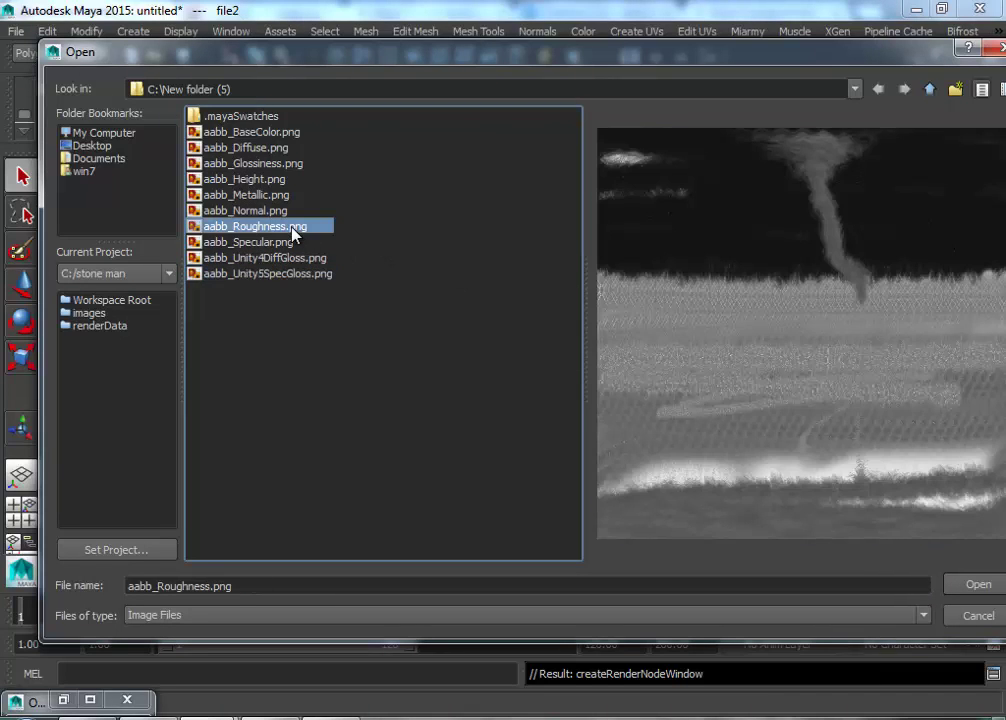
left_click(955, 587)
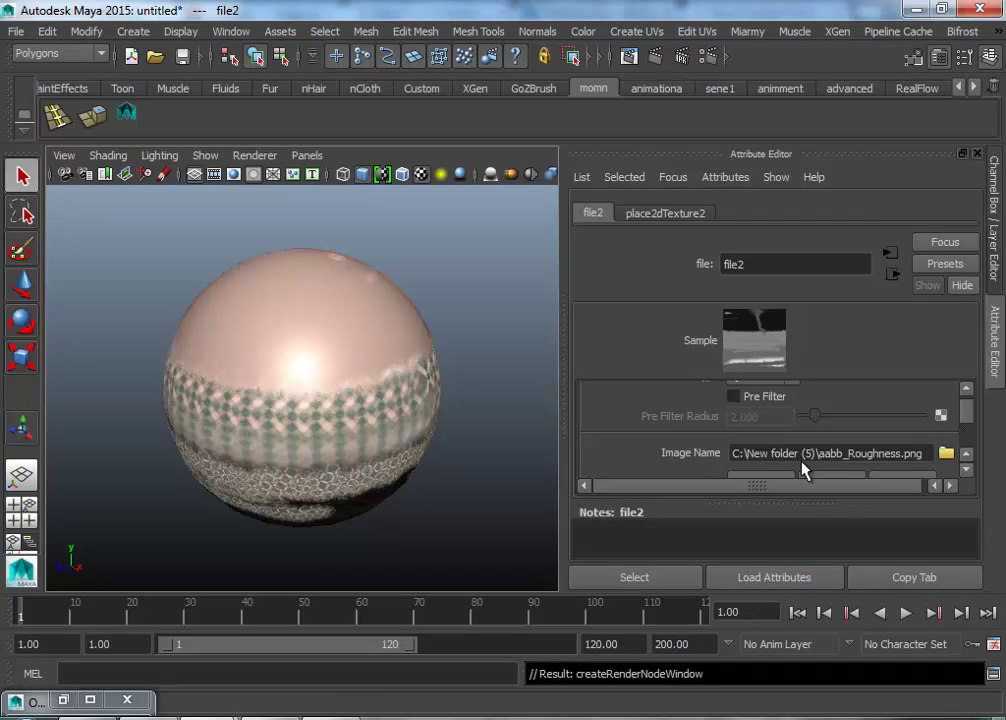
scroll(849, 422, "up", 2)
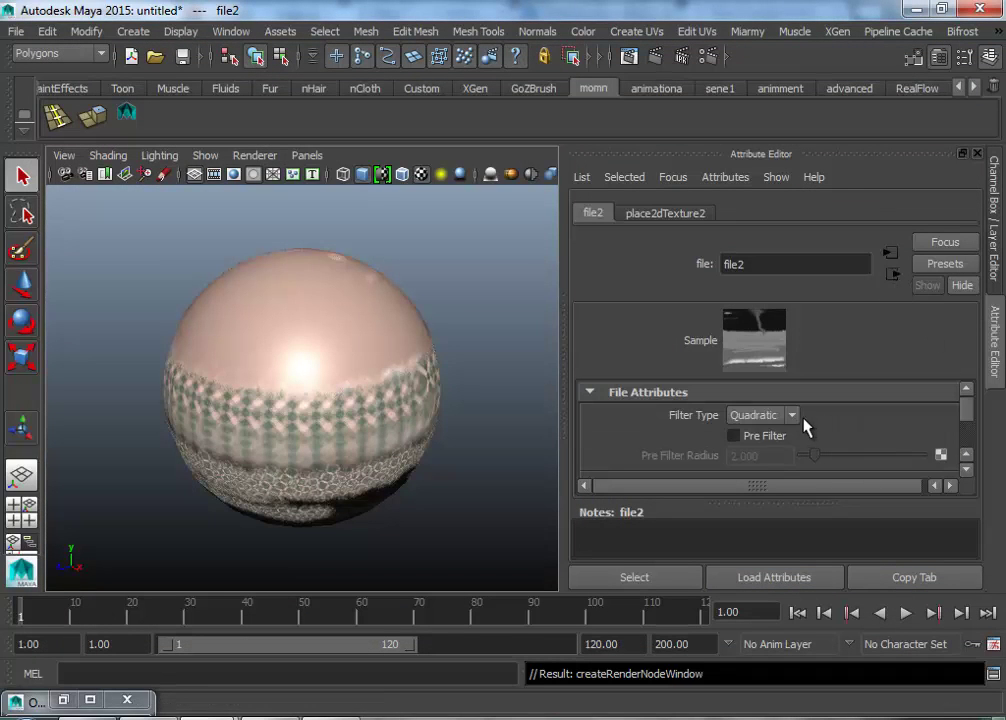
left_click(760, 417)
left_click(737, 432)
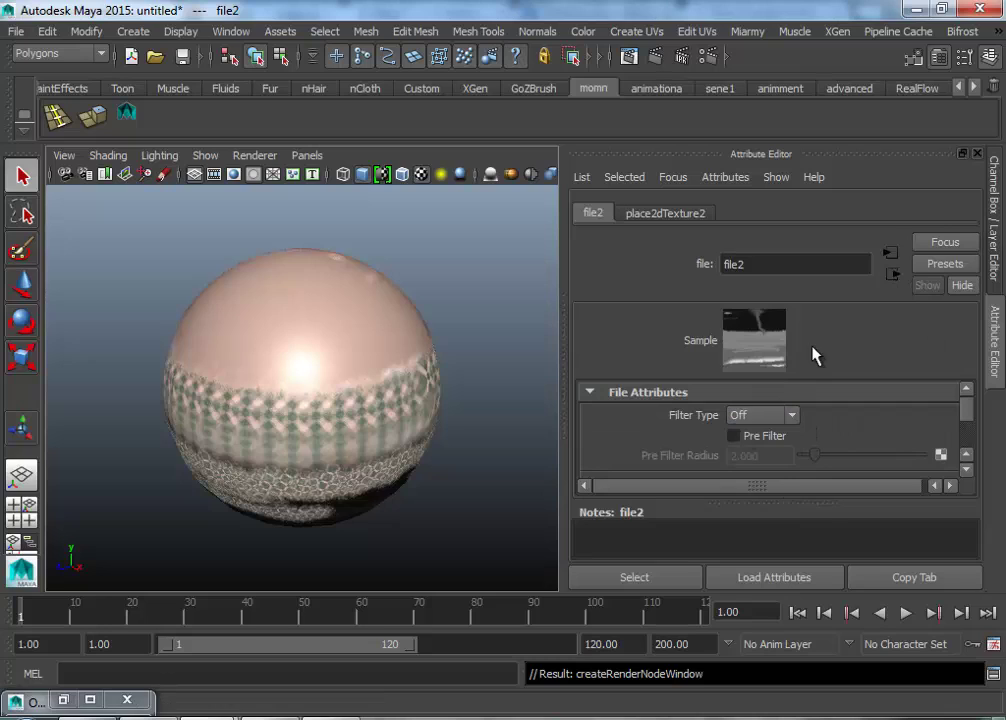
Connect a File texture to the Blinn material's Bump Mapping and set the bump to be used as Tangent Space Normals.
left_click(893, 273)
scroll(890, 445, "down", 3)
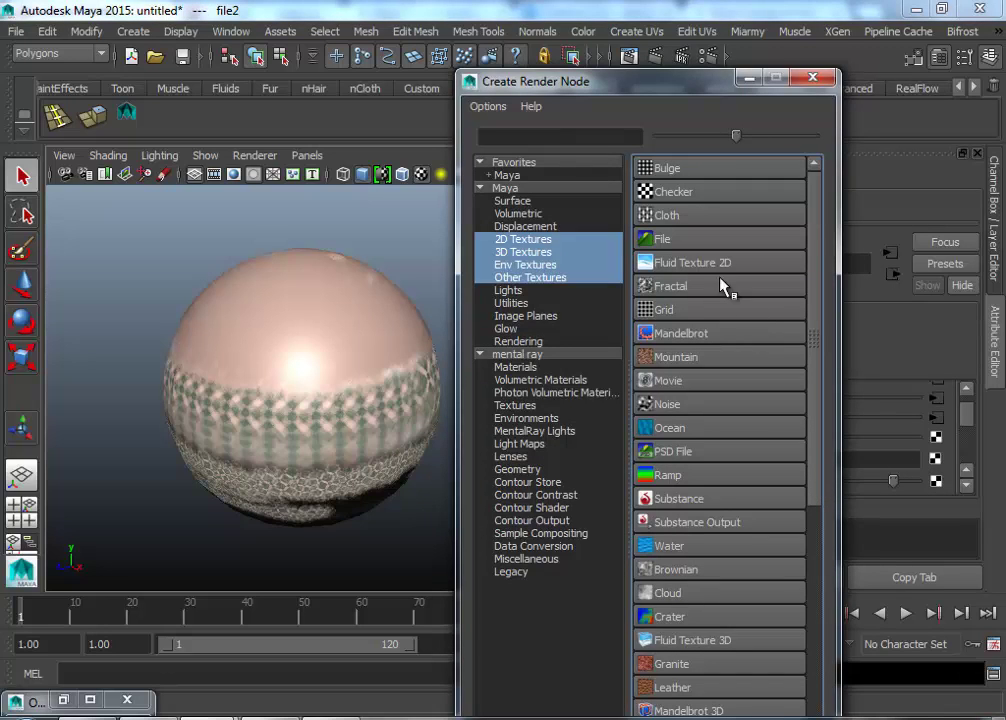
left_click(688, 248)
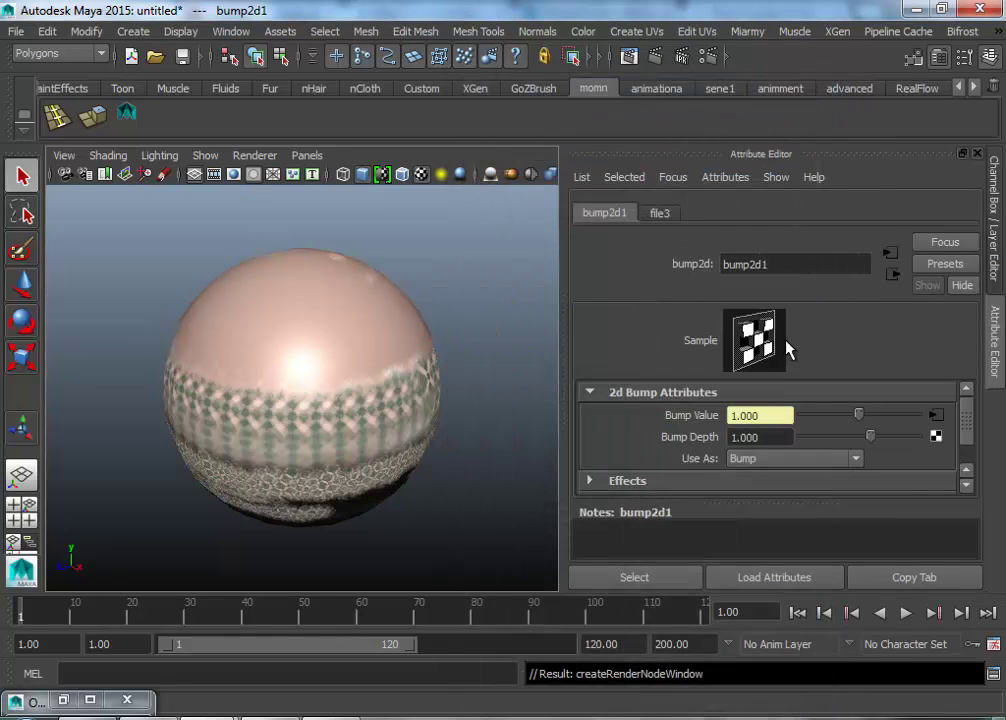
left_click(815, 459)
left_click(782, 489)
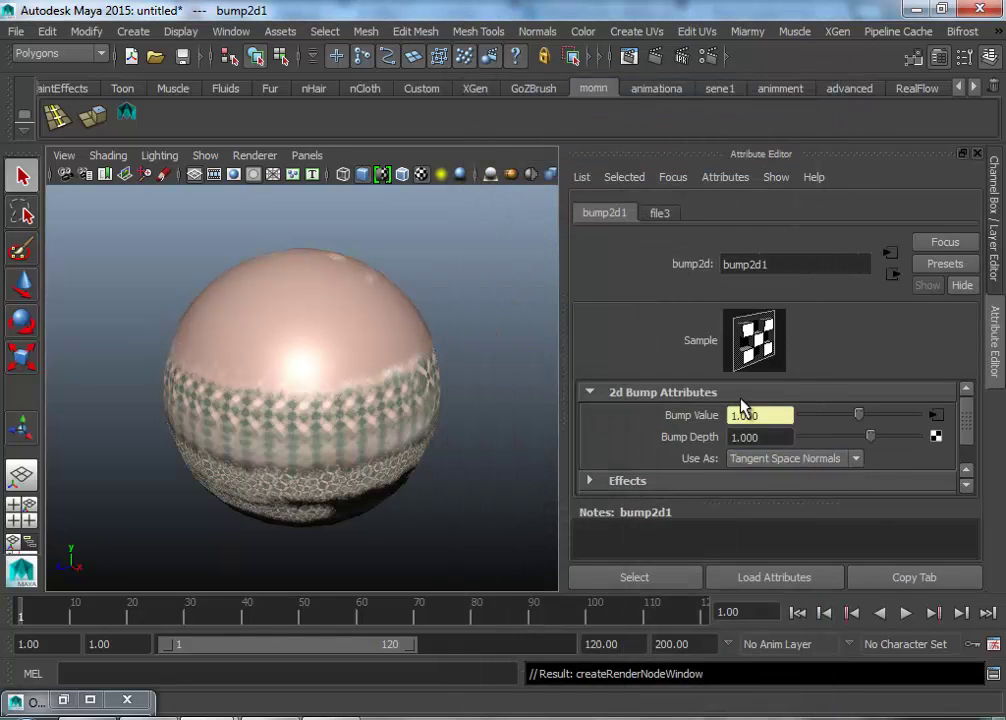
Set the bump File texture's filter type to Off and load aabb_Normal.png from C:\New folder (5) as its image.
left_click(938, 414)
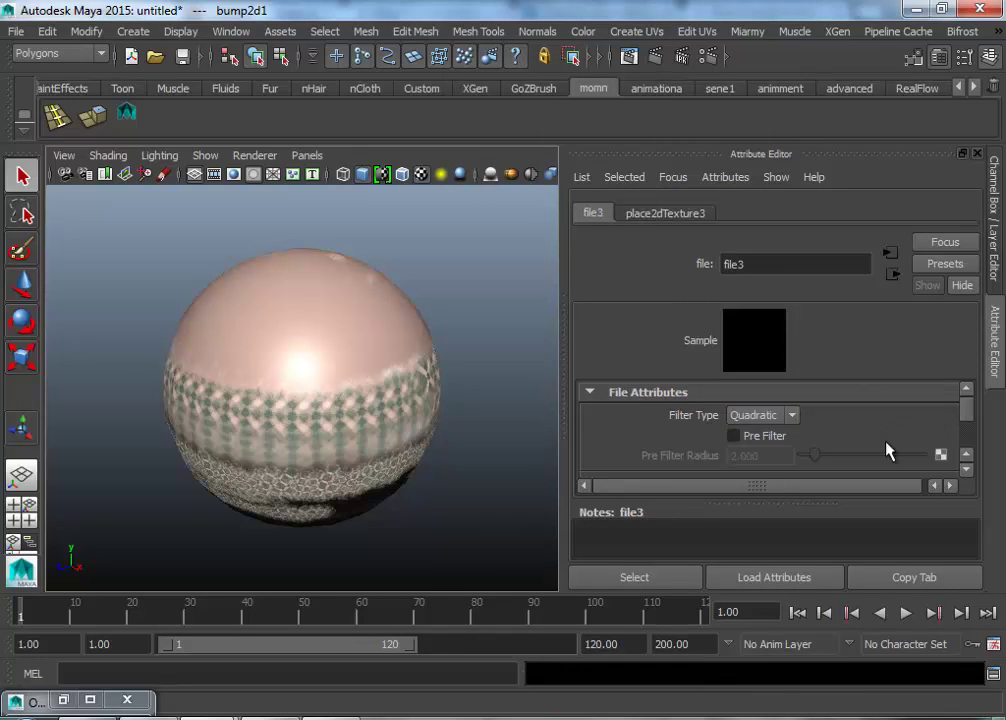
left_click(790, 415)
left_click(741, 433)
scroll(900, 450, "down", 2)
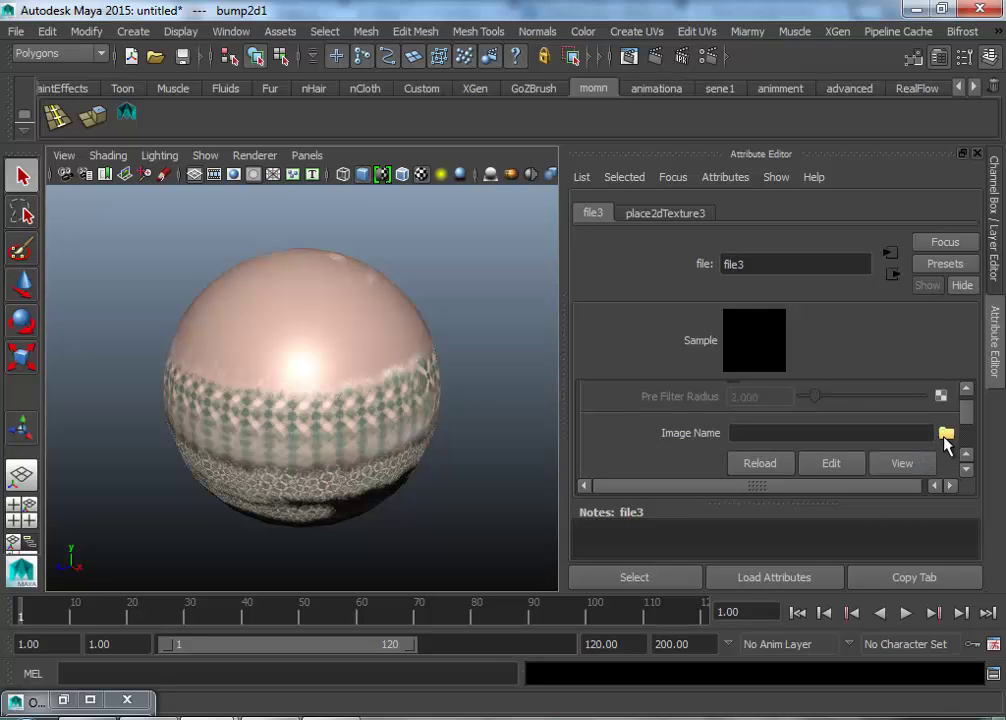
left_click(946, 435)
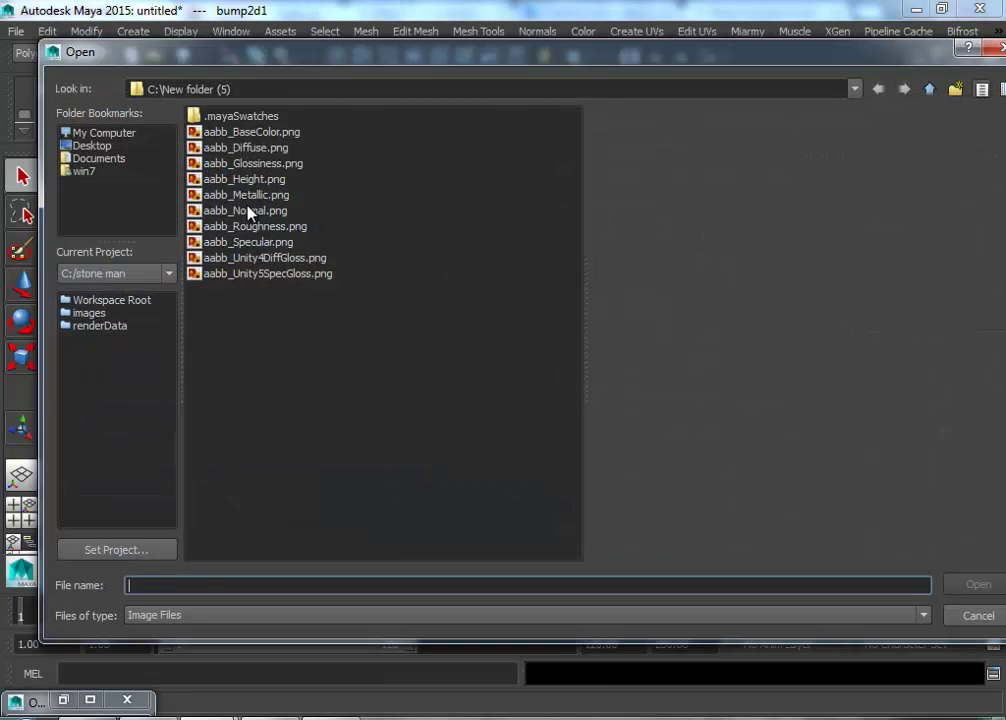
left_click(249, 211)
left_click(966, 586)
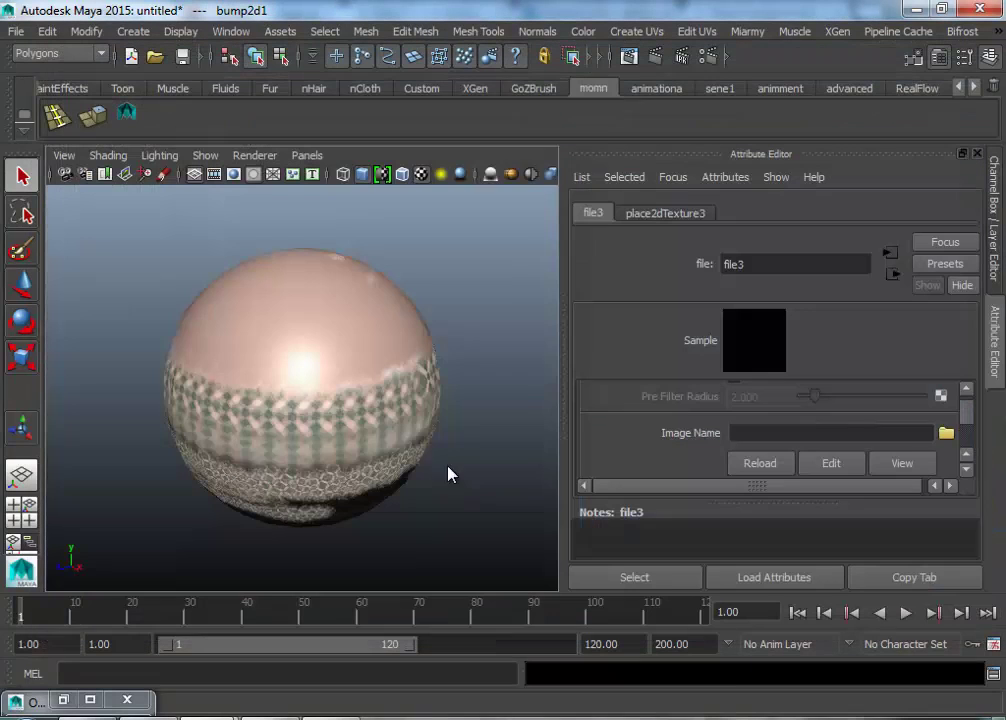
scroll(367, 414, "down", 3)
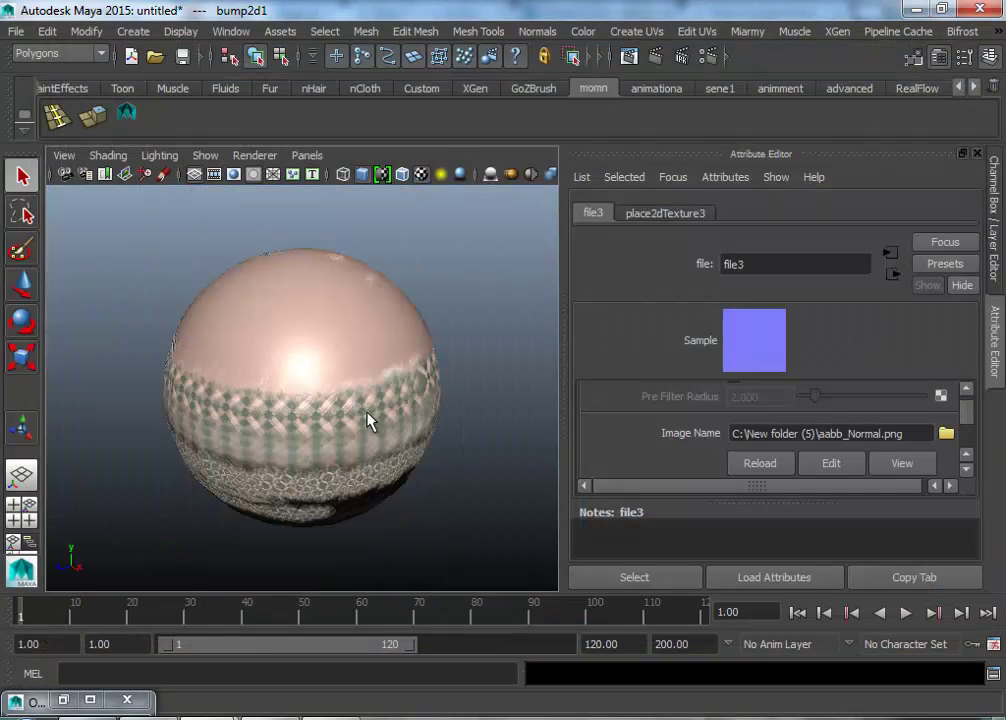
left_click_drag(338, 410, 525, 402, "alt")
scroll(465, 411, "up", 3)
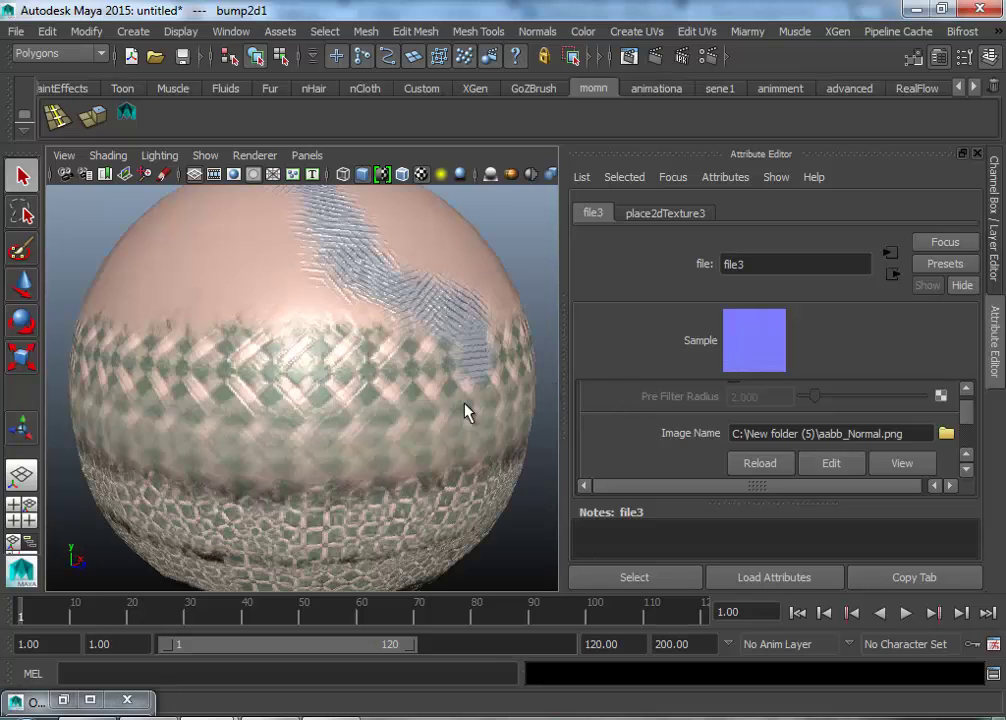
left_click_drag(465, 411, 370, 410, "alt")
Return to the Blinn material and connect a File texture to its Diffuse attribute.
key("super")
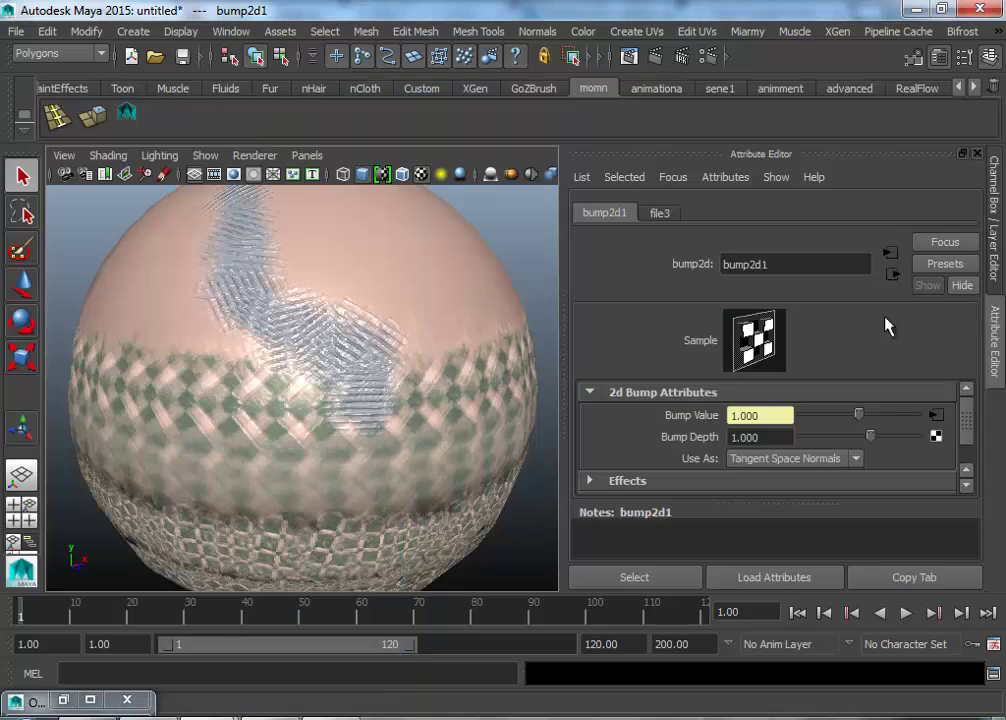
scroll(935, 440, "down", 2)
scroll(922, 440, "up", 2)
left_click(894, 278)
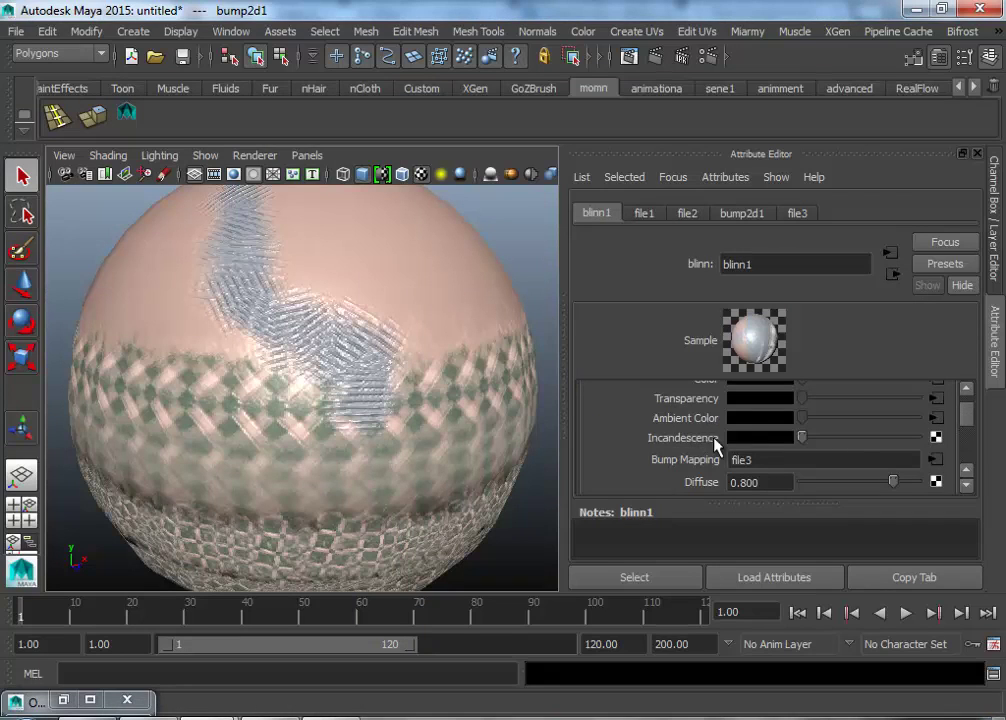
scroll(716, 446, "down", 3)
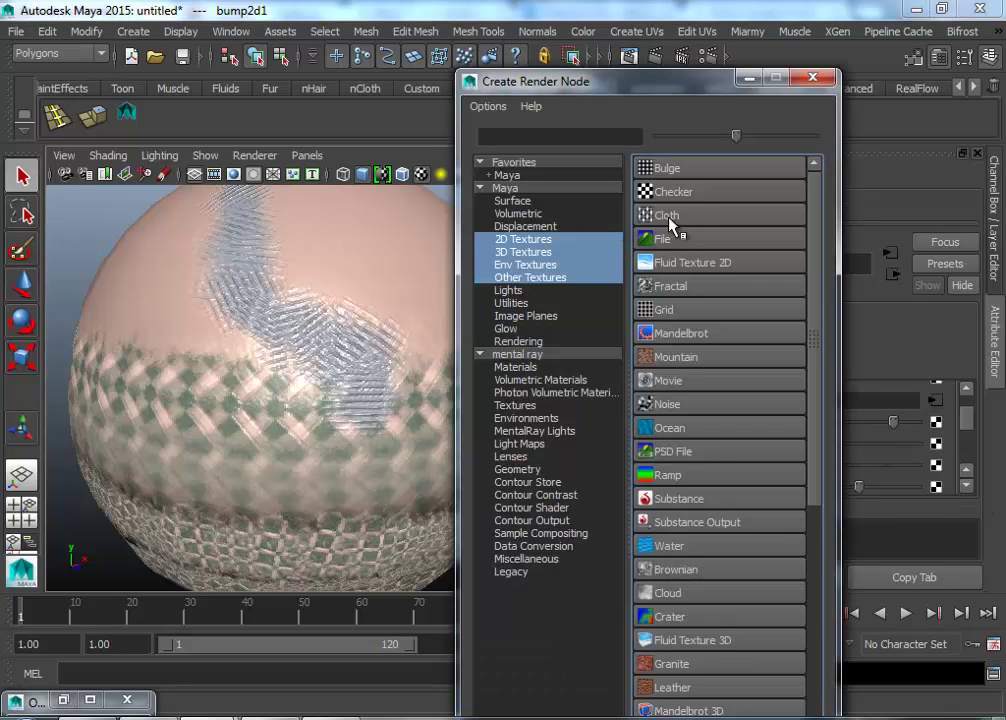
left_click(677, 240)
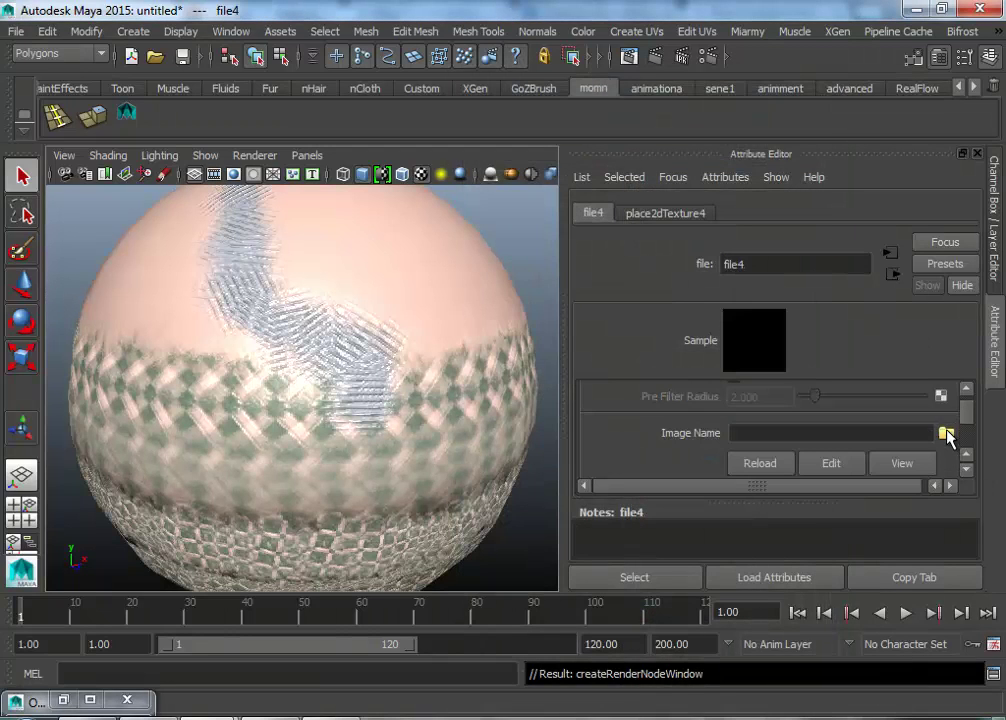
Load aabb_Diffuse.png from the exported maps as the diffuse texture's image.
left_click(945, 429)
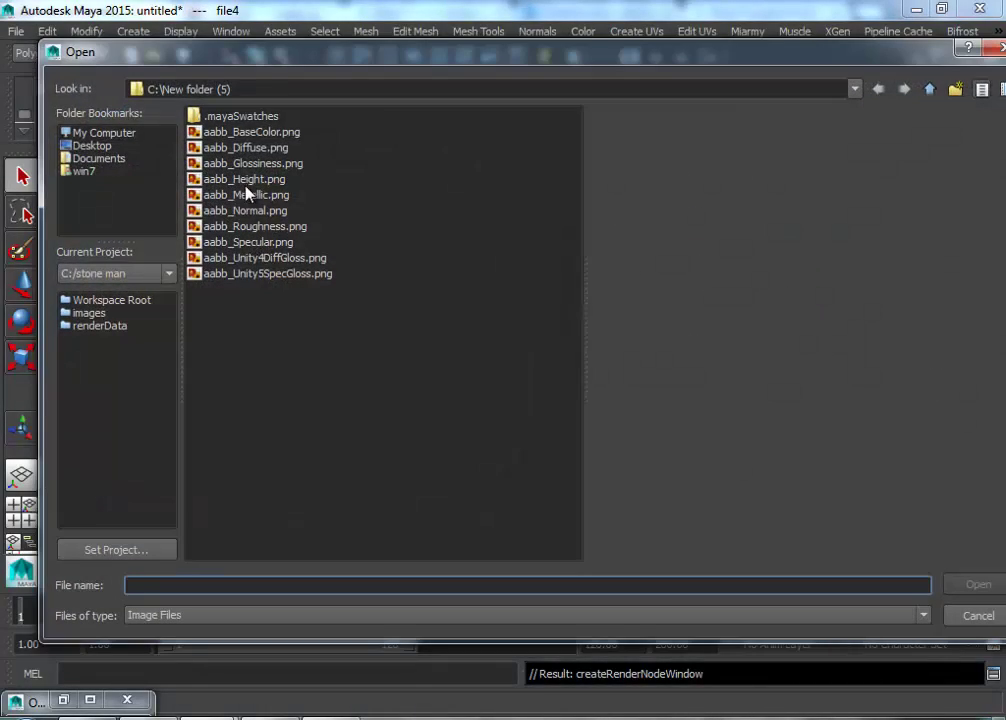
left_click(246, 149)
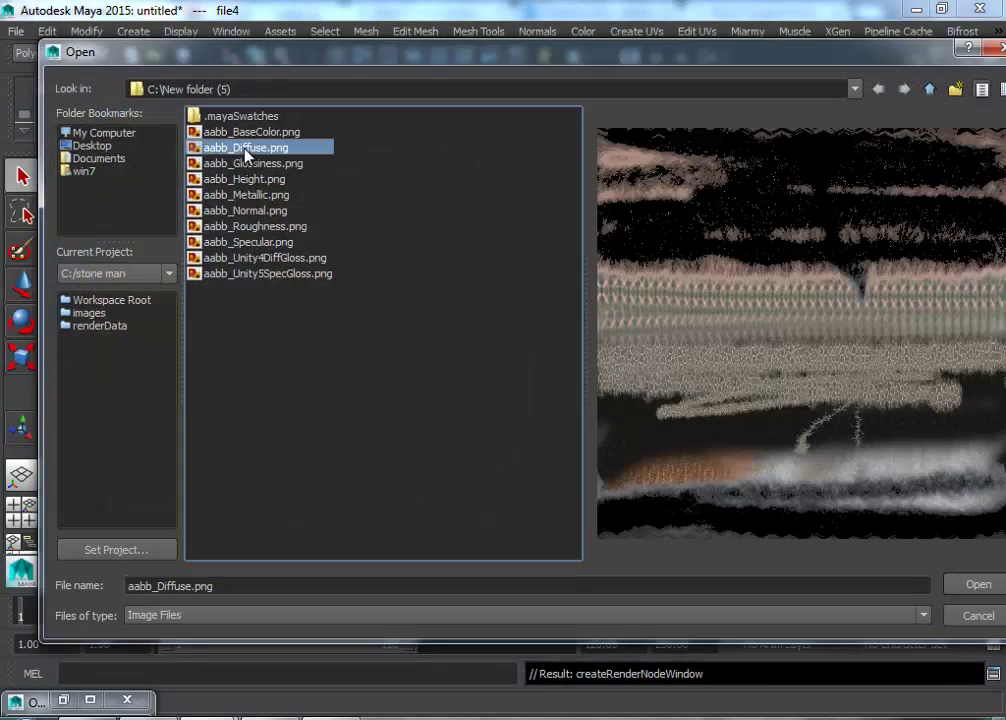
left_click(975, 586)
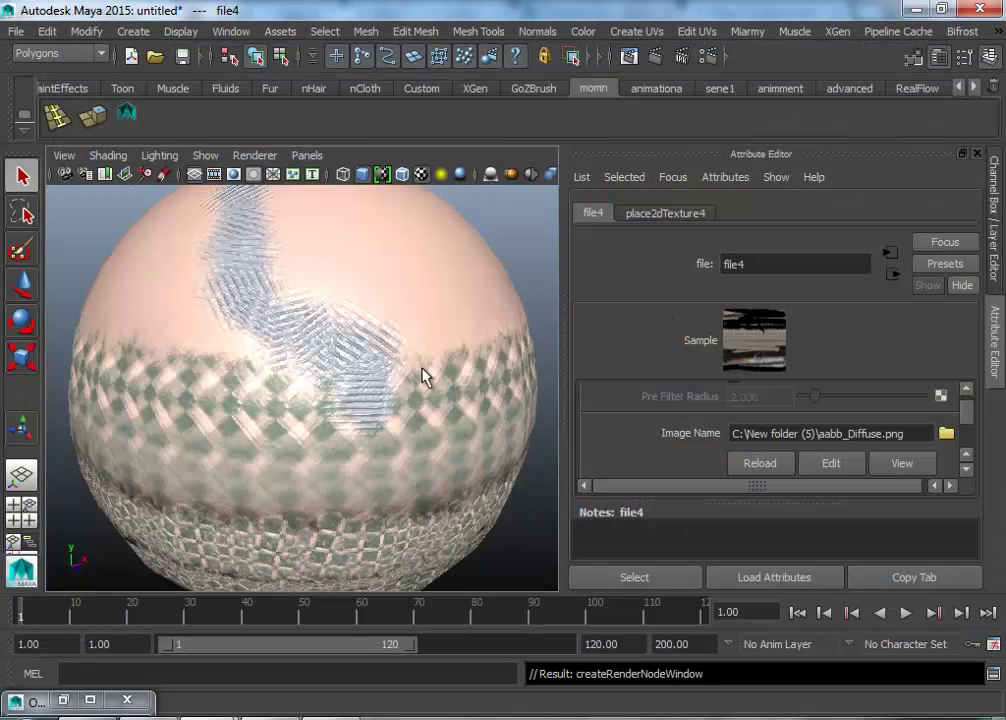
scroll(450, 380, "down", 4)
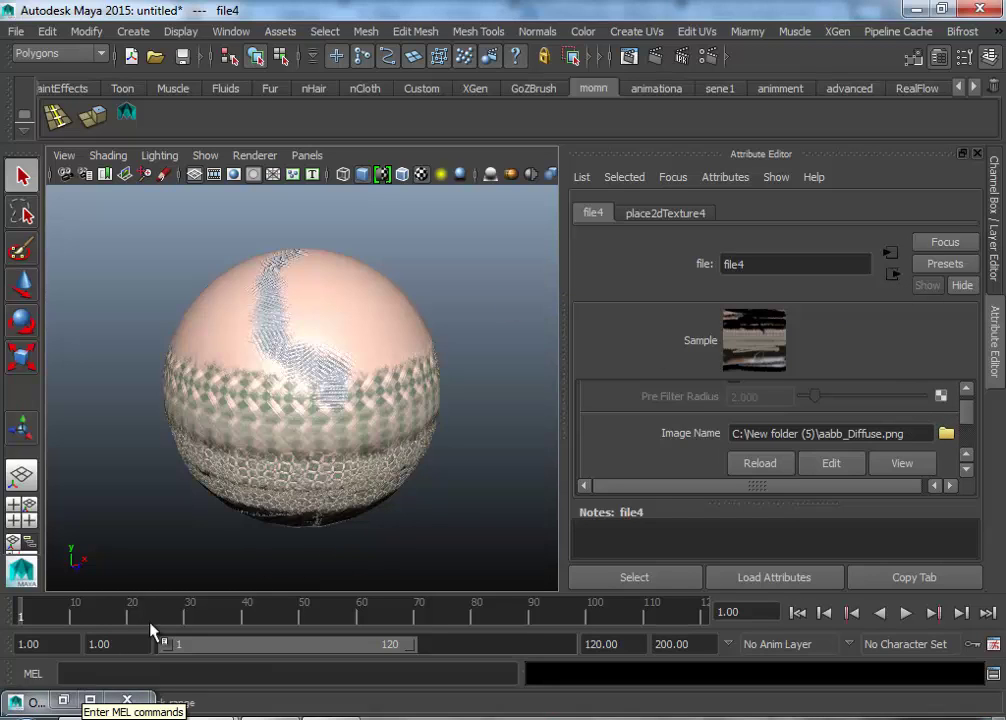
left_click(66, 699)
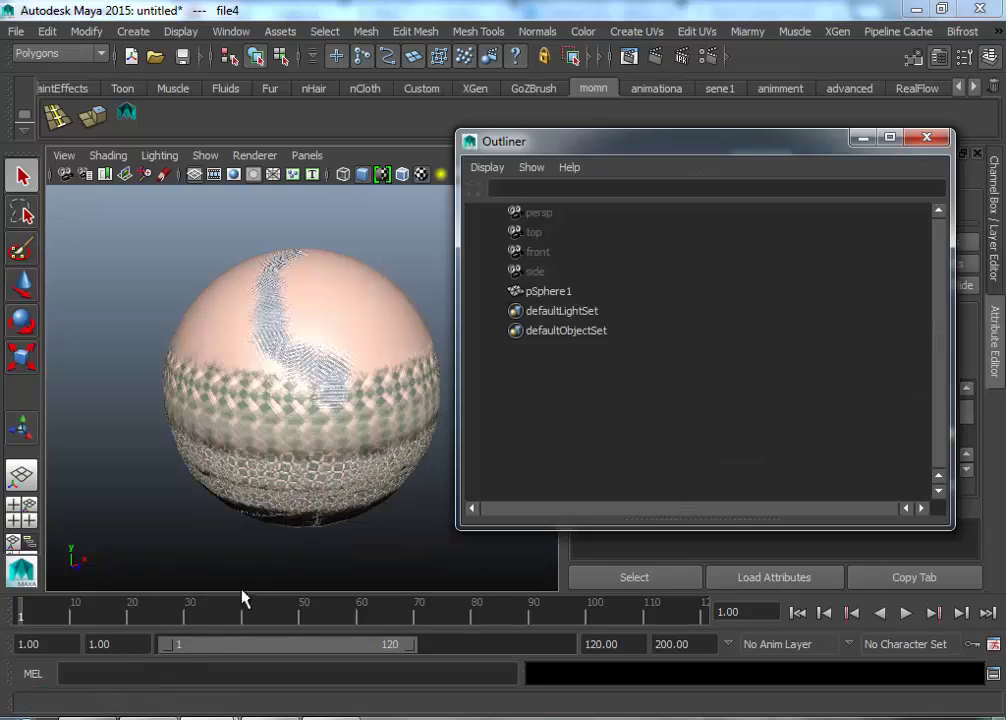
left_click(862, 139)
left_click_drag(314, 341, 420, 245, "alt")
left_click_drag(274, 366, 382, 386, "alt")
right_click_drag(382, 386, 520, 378, "alt")
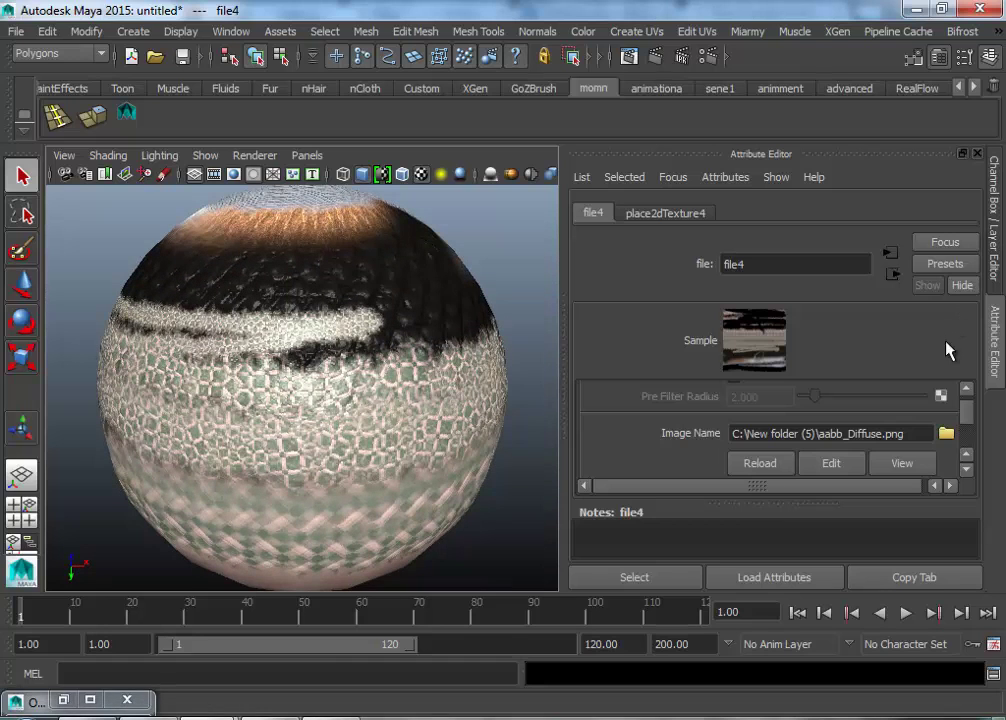
Return to the Blinn material and connect a File texture to its Specular Color.
left_click(893, 273)
scroll(880, 440, "down", 2)
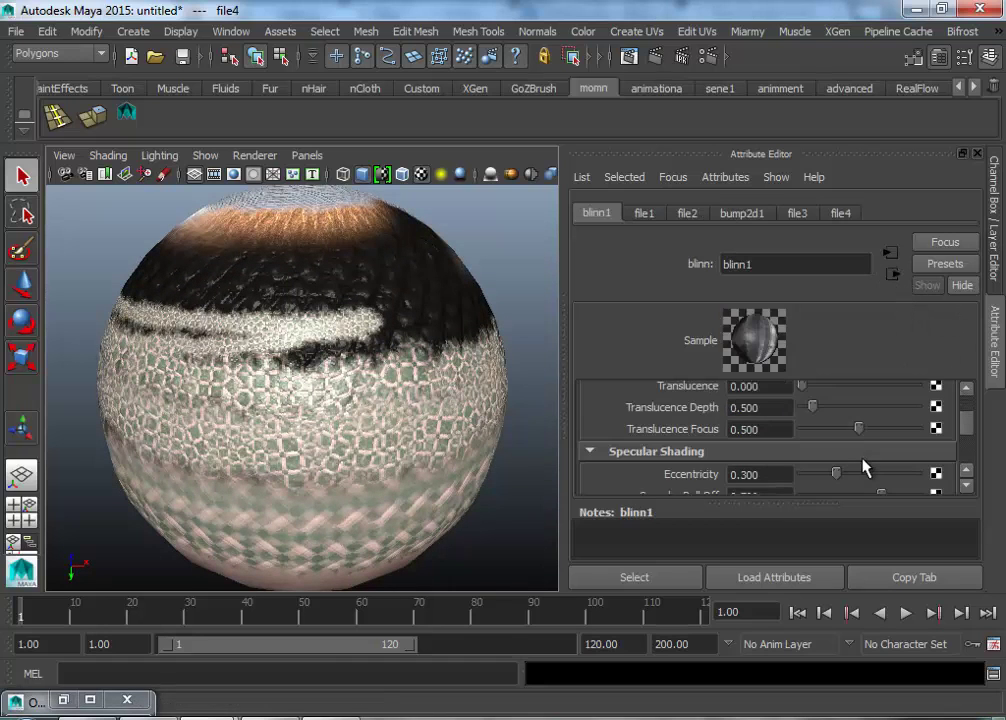
scroll(866, 470, "down", 2)
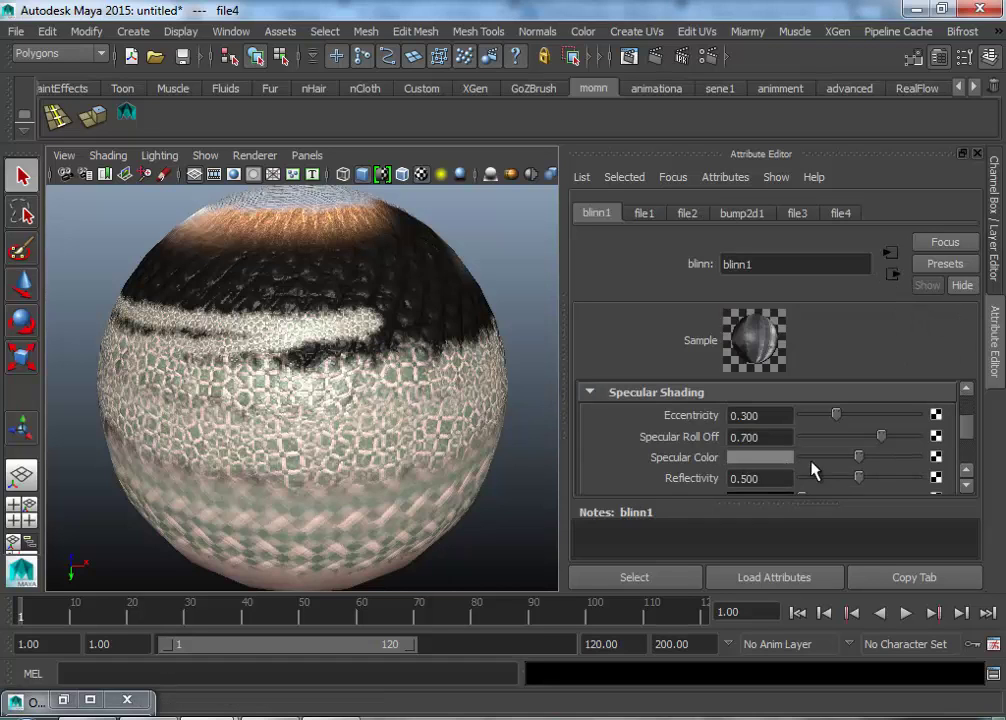
left_click(935, 458)
left_click(688, 243)
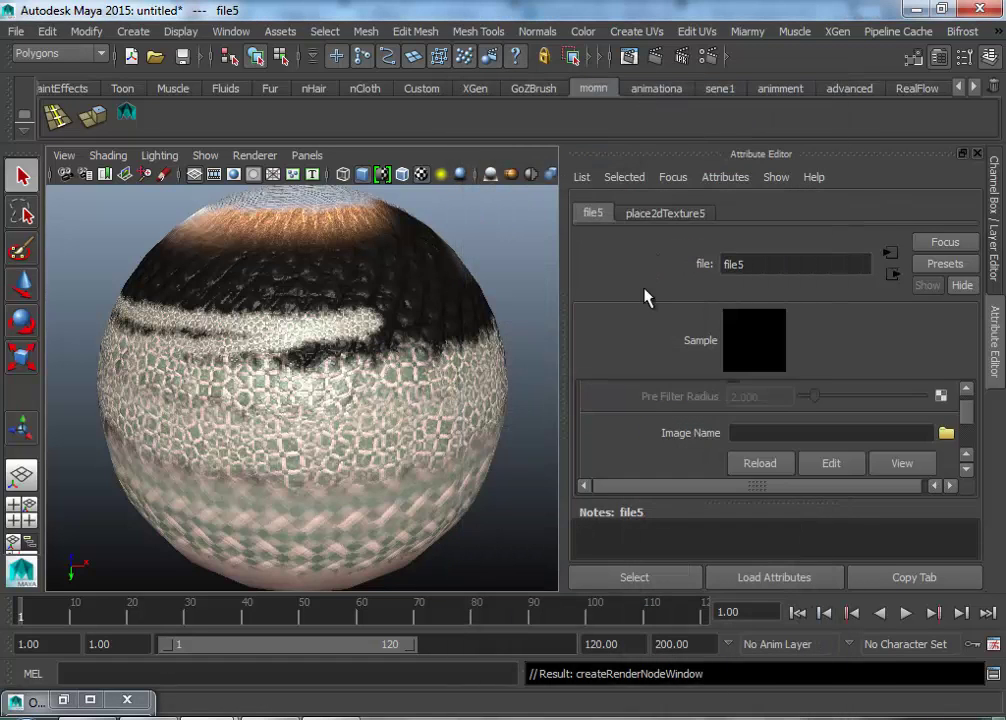
Load aabb_Specular.png from the exported maps as the specular color texture's image.
left_click(945, 433)
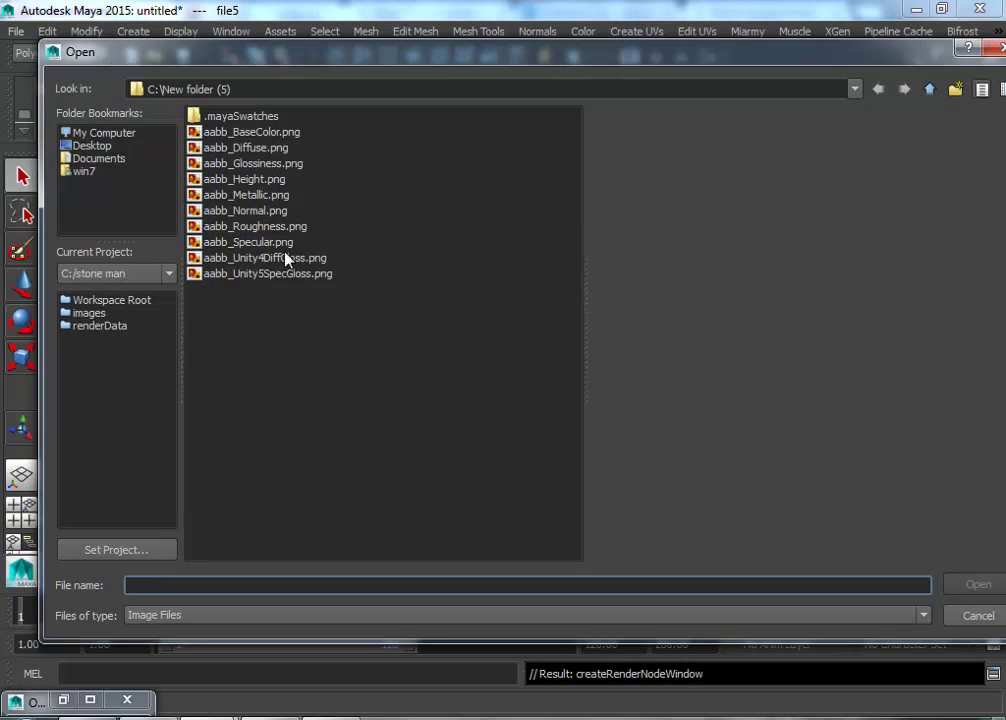
left_click(250, 243)
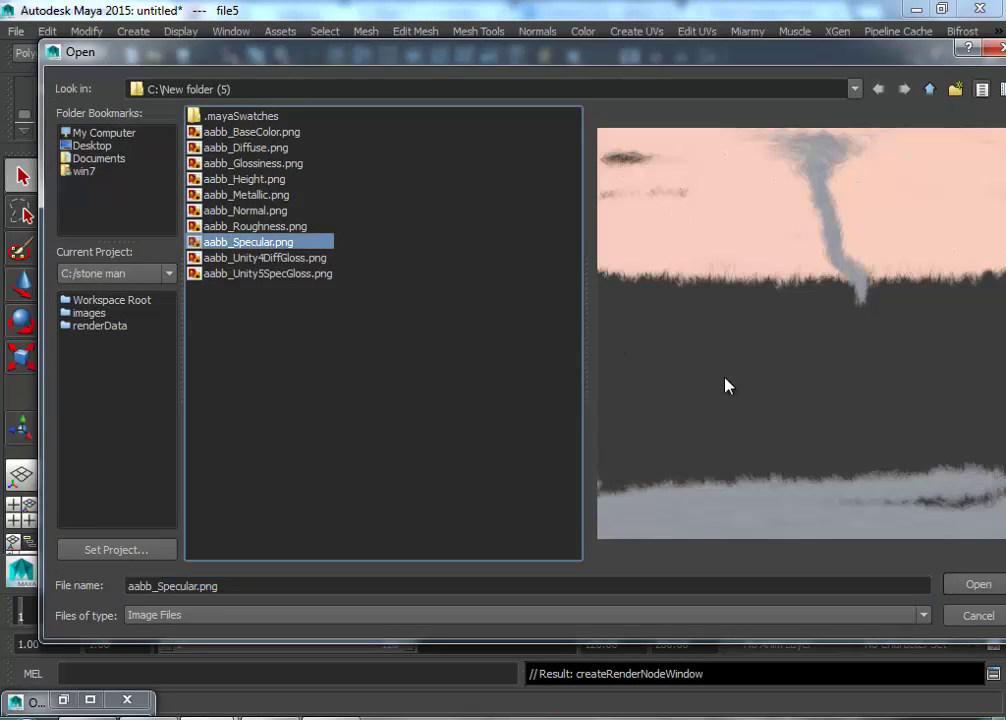
left_click(970, 585)
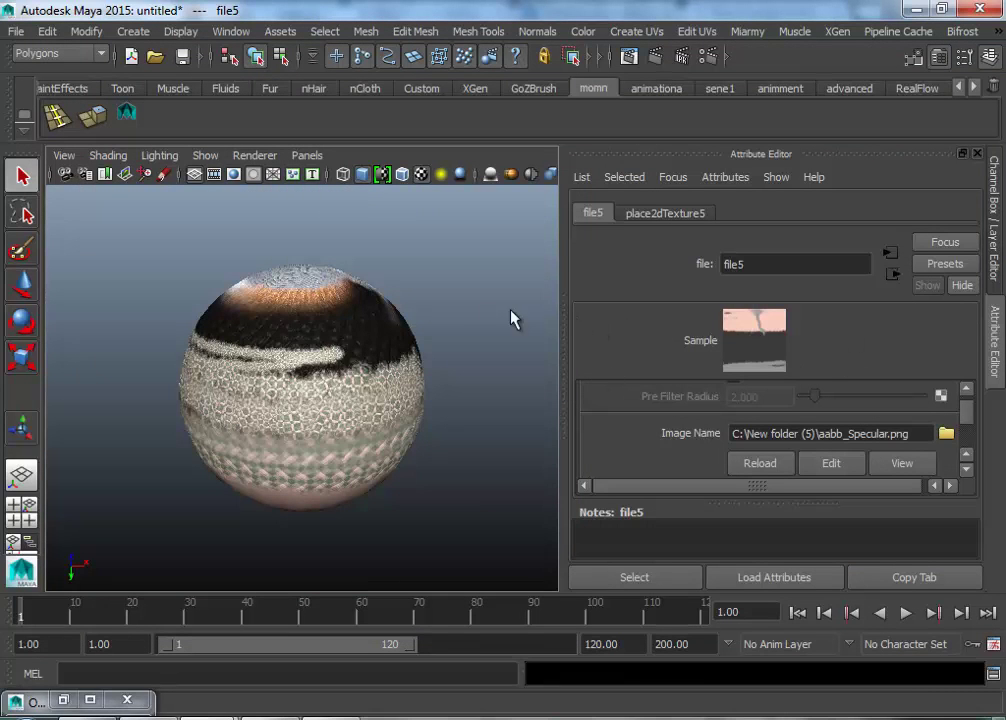
Close the Attribute Editor and render the textured sphere with Maya Software in the Render View.
left_click(976, 154)
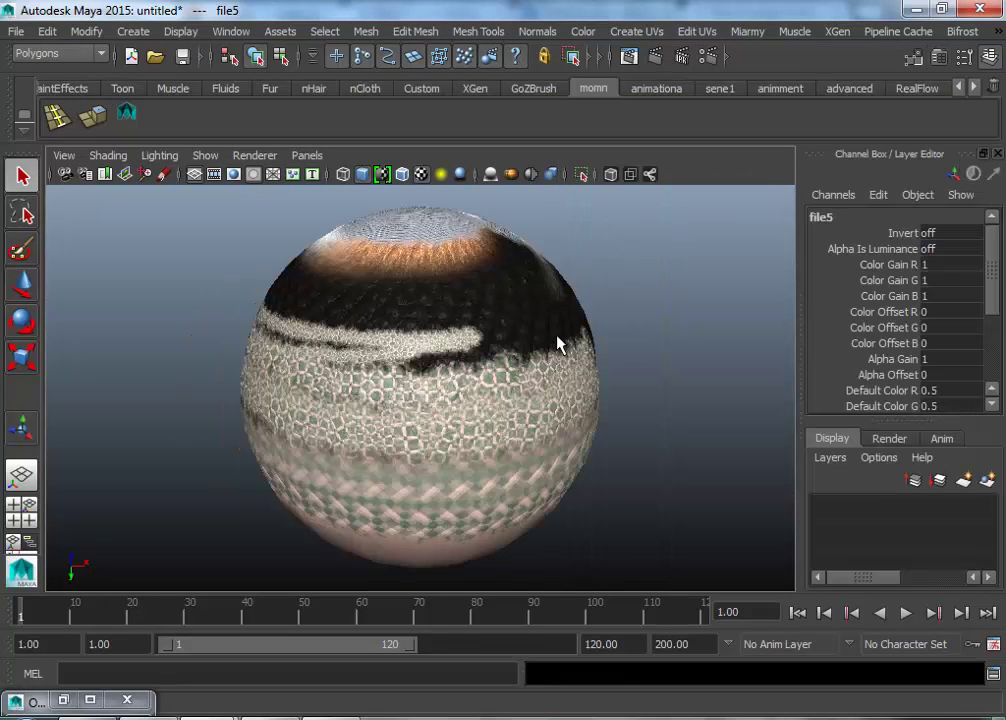
left_click_drag(557, 341, 481, 383, "alt")
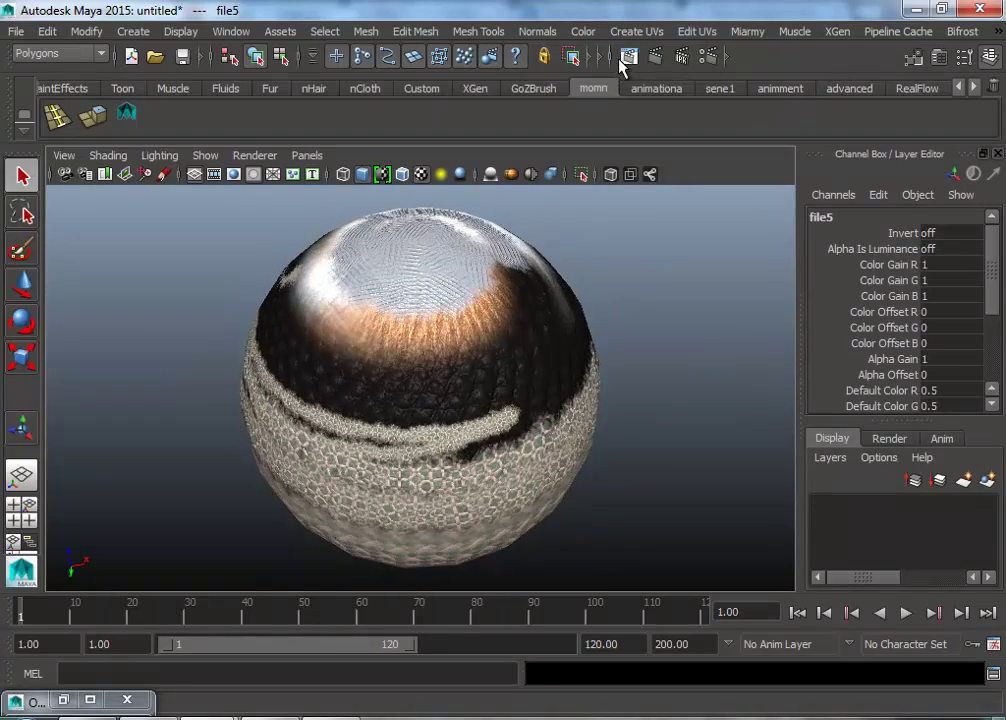
left_click(629, 56)
left_click(15, 56)
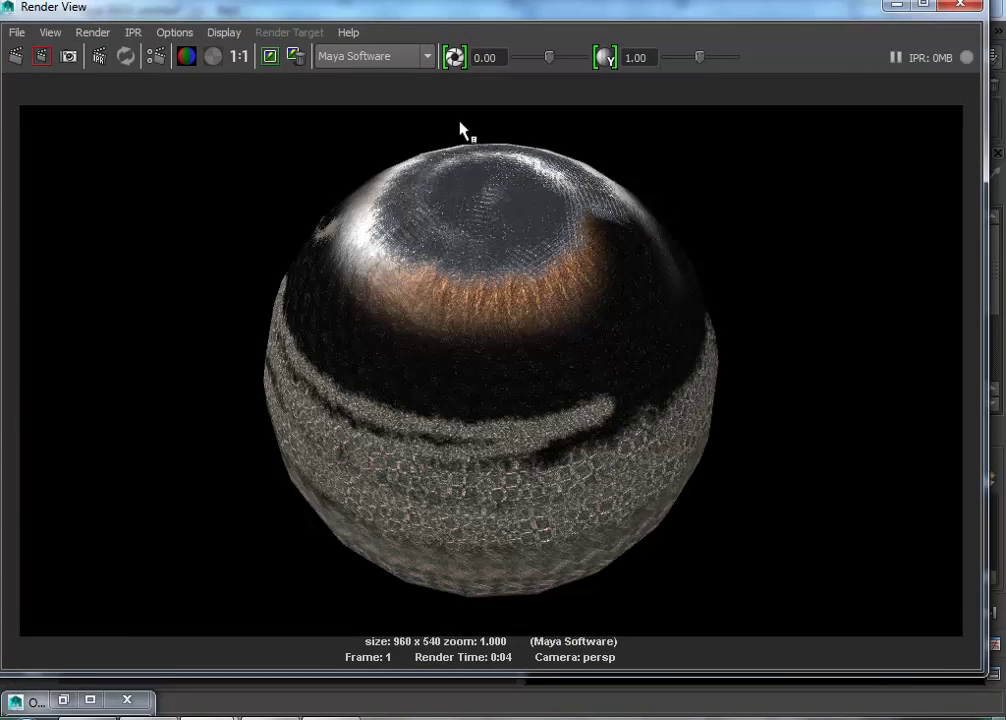
Switch the renderer to mental ray, render the sphere again, and close the Render View.
left_click(428, 57)
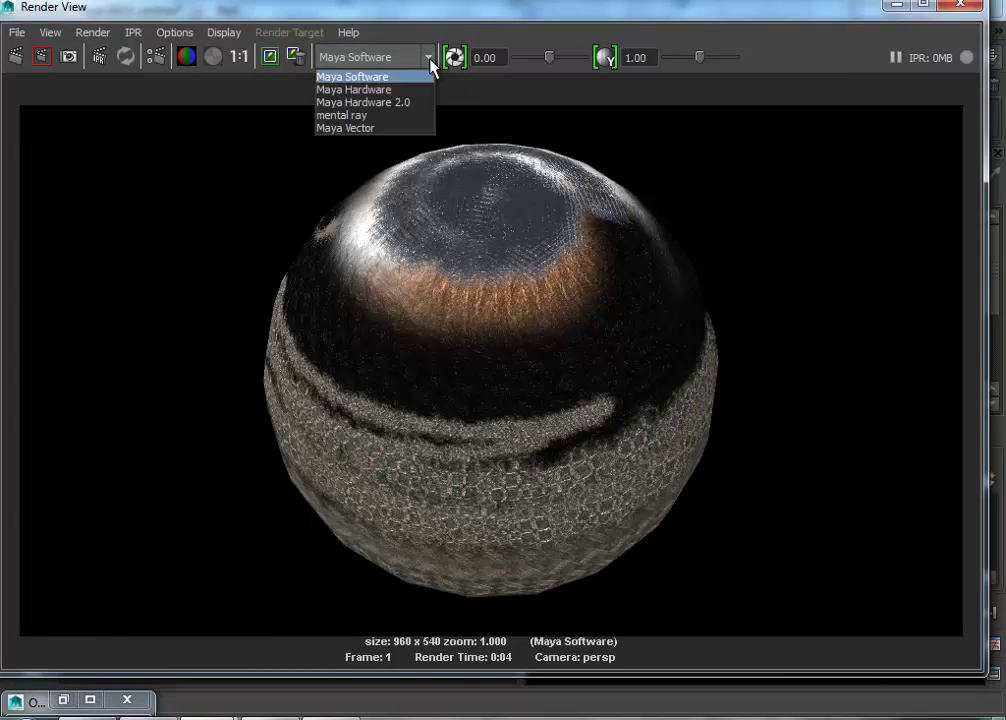
left_click(350, 116)
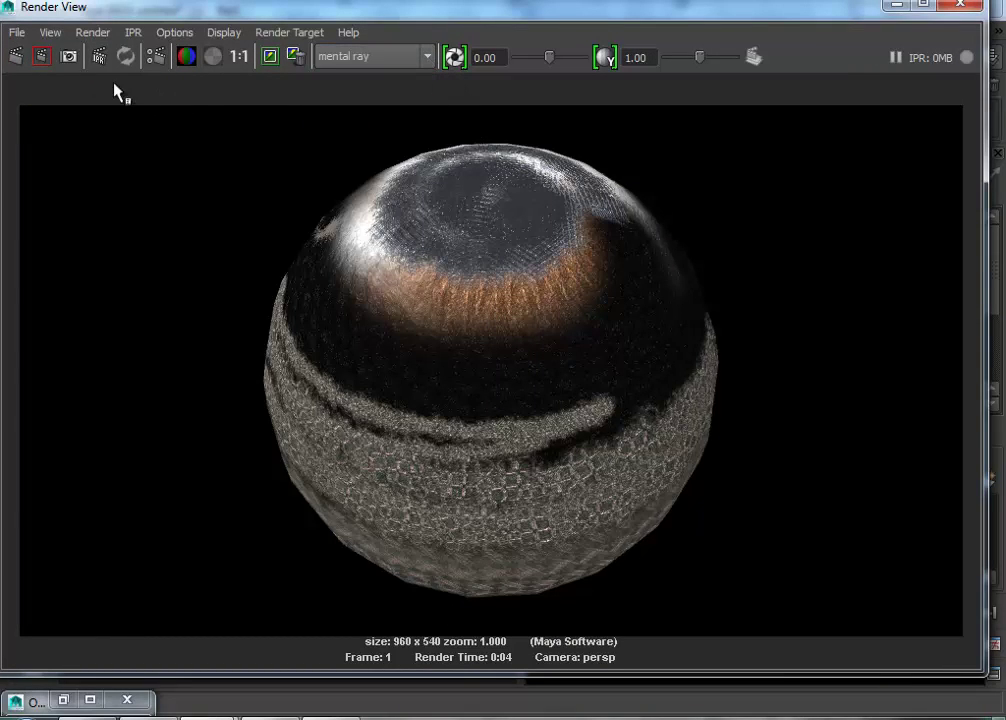
left_click(22, 58)
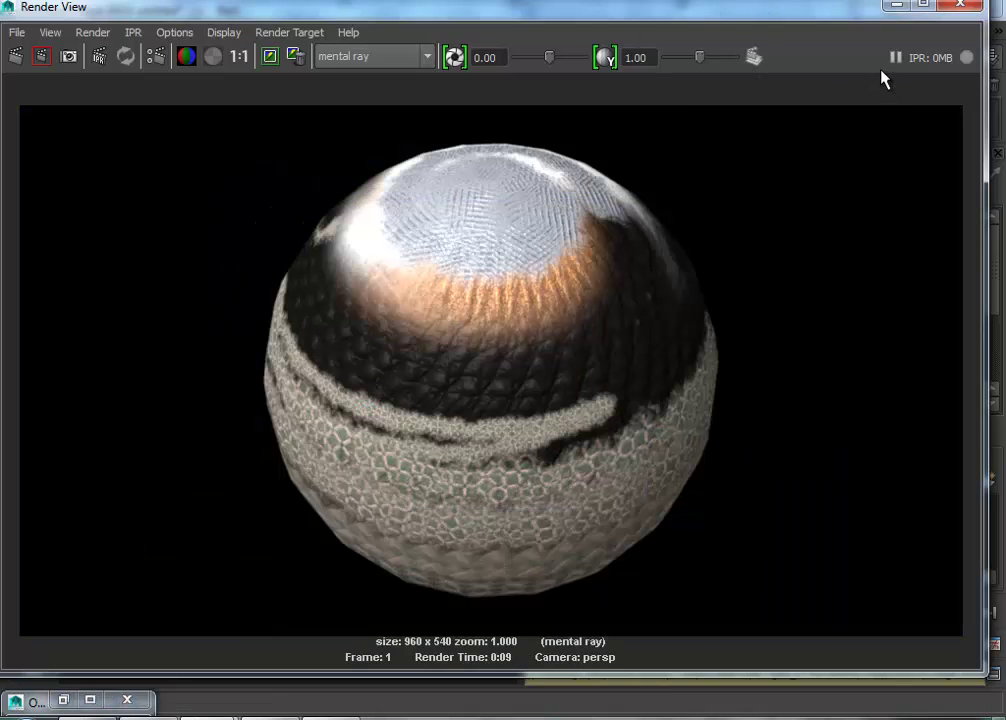
left_click(966, 10)
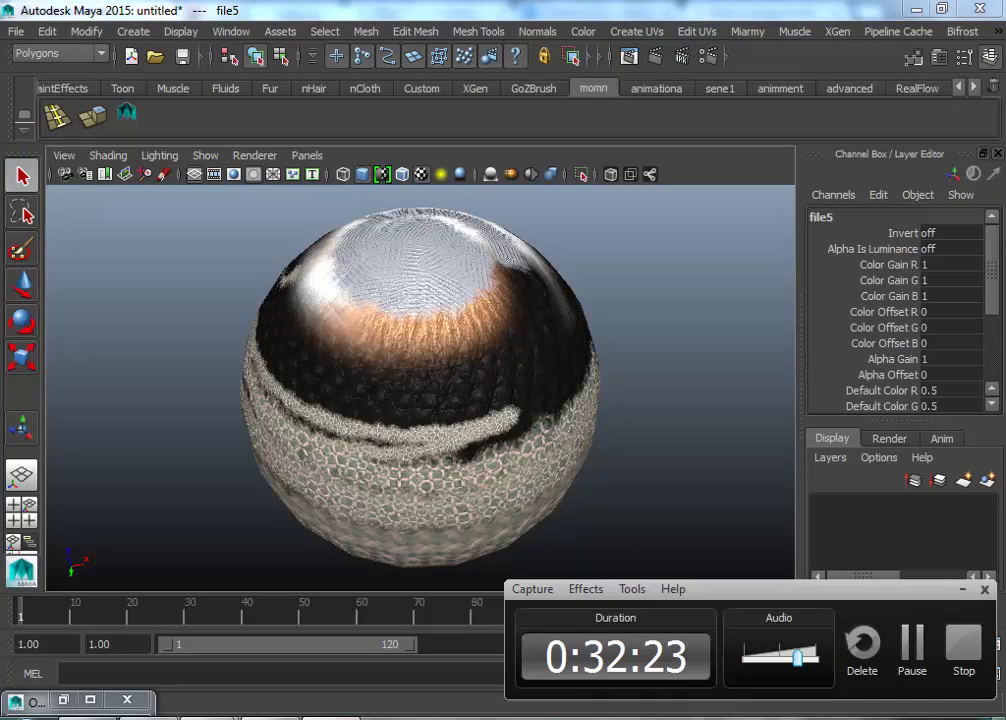
left_click(966, 647)
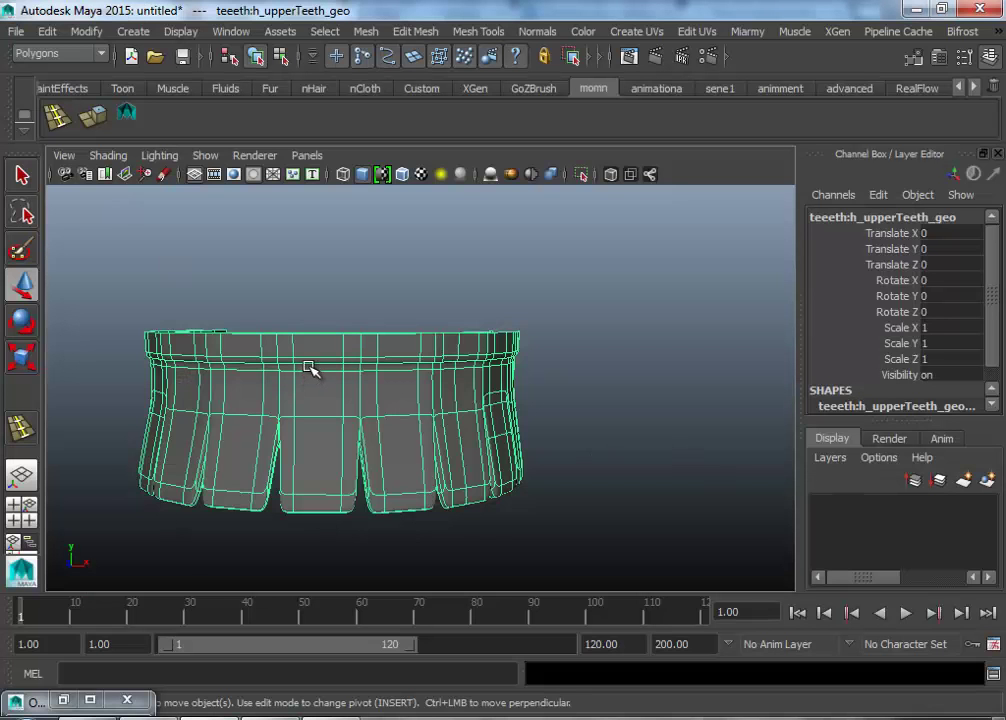
Extrude all faces of the upper teeth mesh.
scroll(309, 367, "down", 4)
scroll(313, 368, "up", 7)
scroll(318, 374, "down", 5)
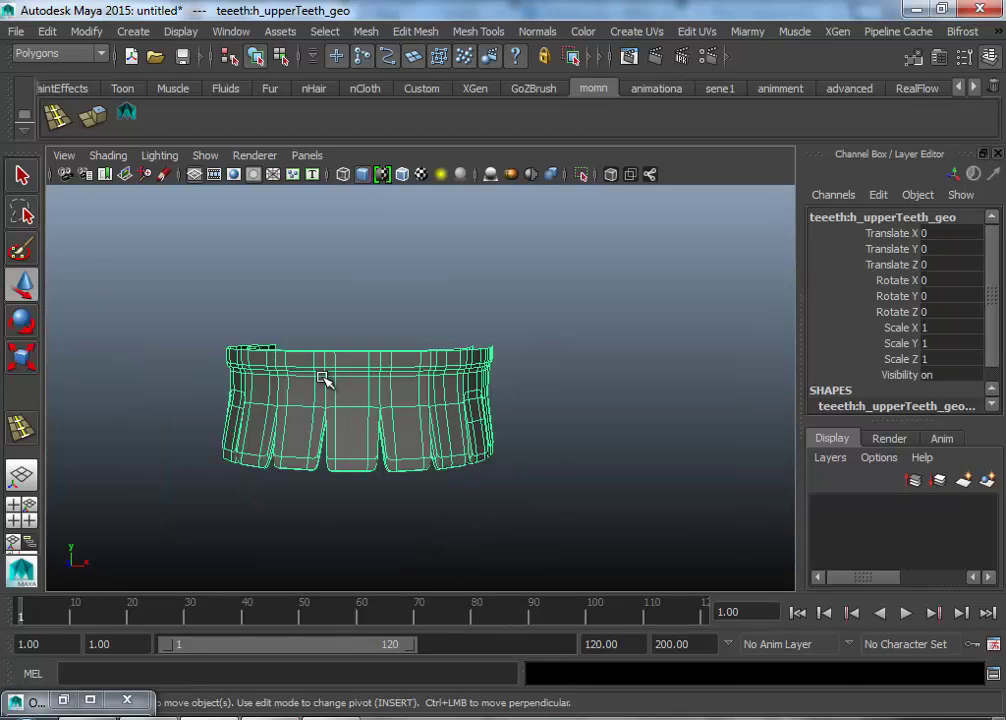
middle_click_drag(322, 377, 366, 375, "alt")
scroll(364, 370, "up", 3)
scroll(366, 371, "down", 3)
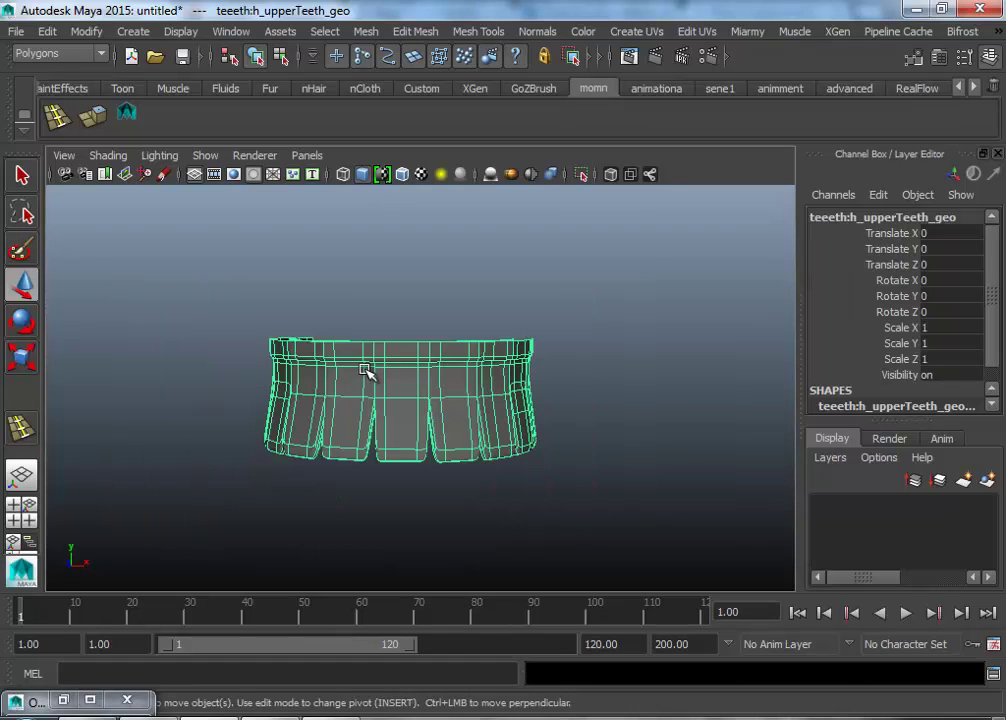
left_click_drag(366, 371, 348, 386, "alt")
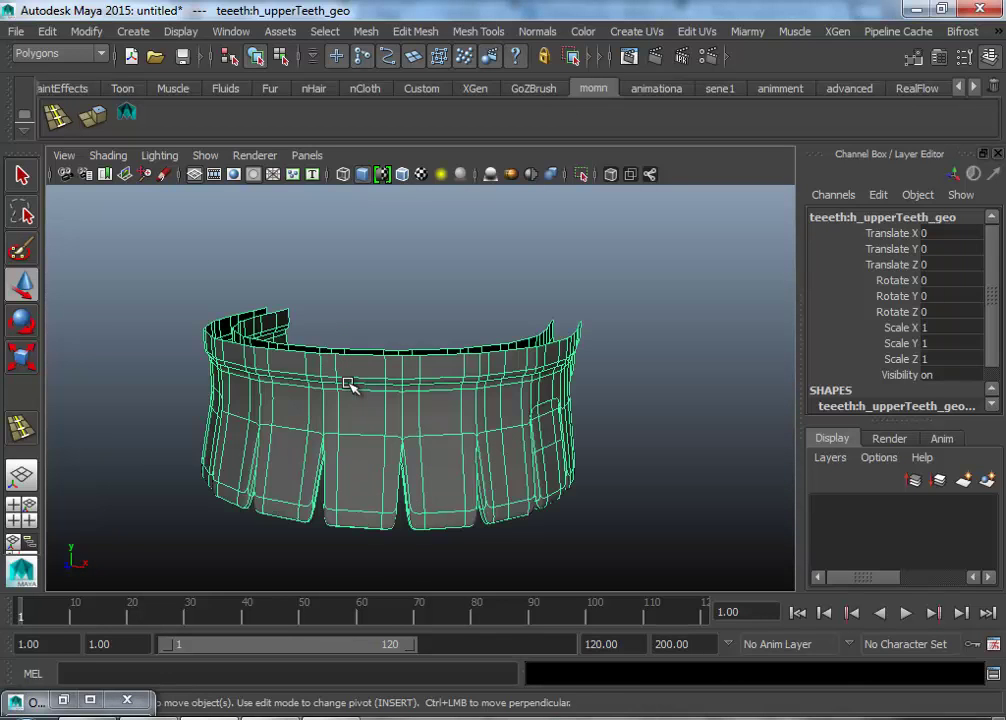
middle_click_drag(348, 384, 356, 357, "alt")
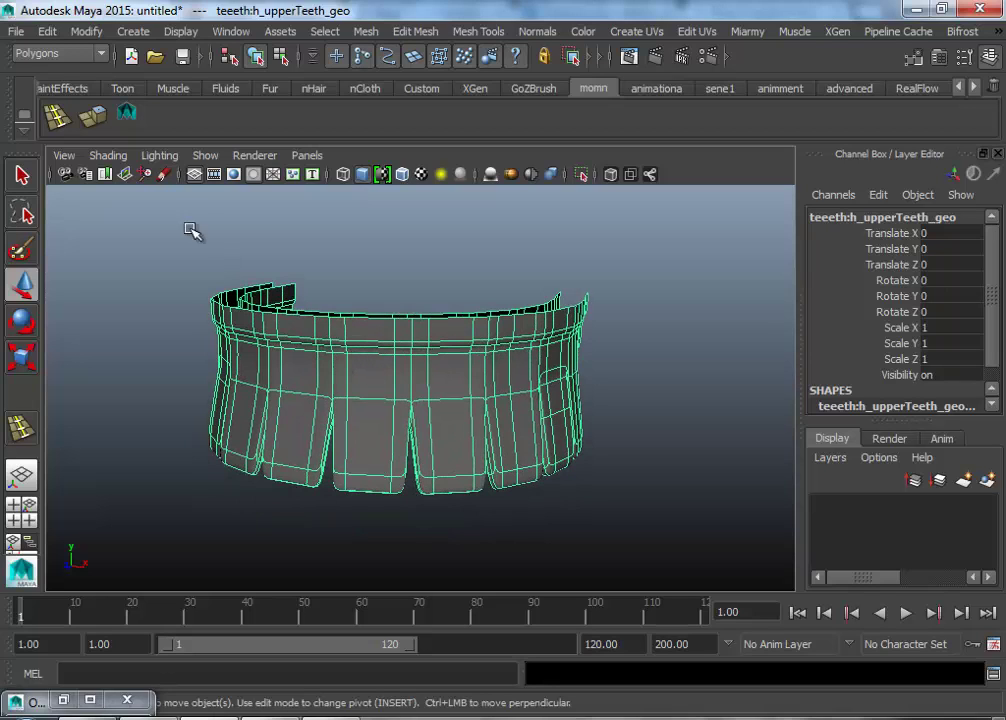
left_click(85, 131)
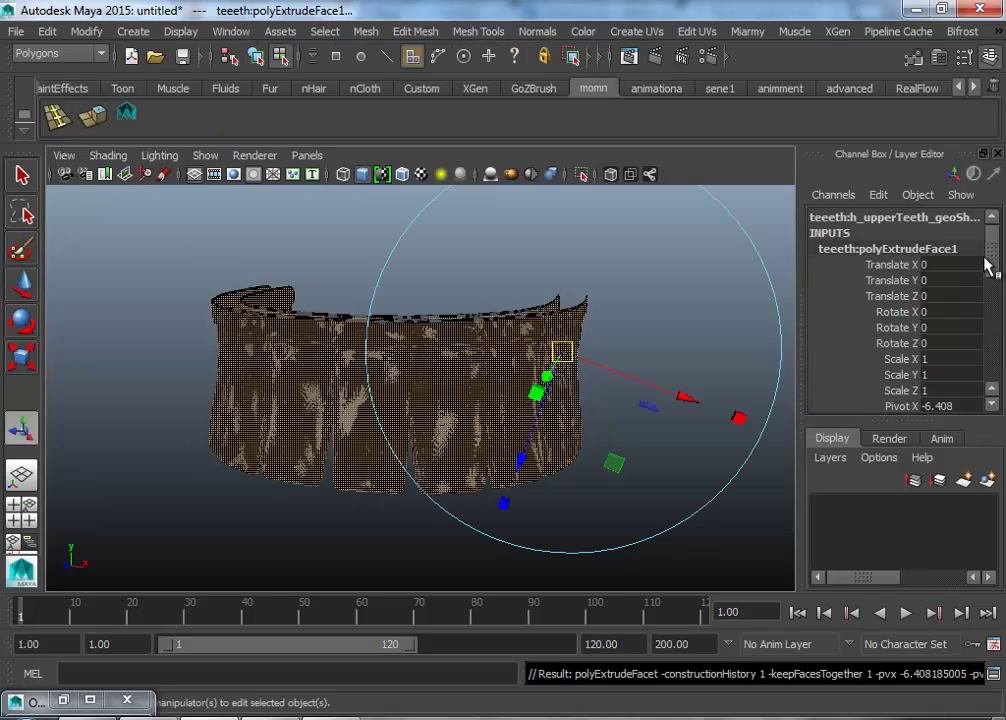
Turn off Keep Faces Together for the teeth extrusion.
left_click_drag(995, 265, 988, 348)
double_click(930, 341)
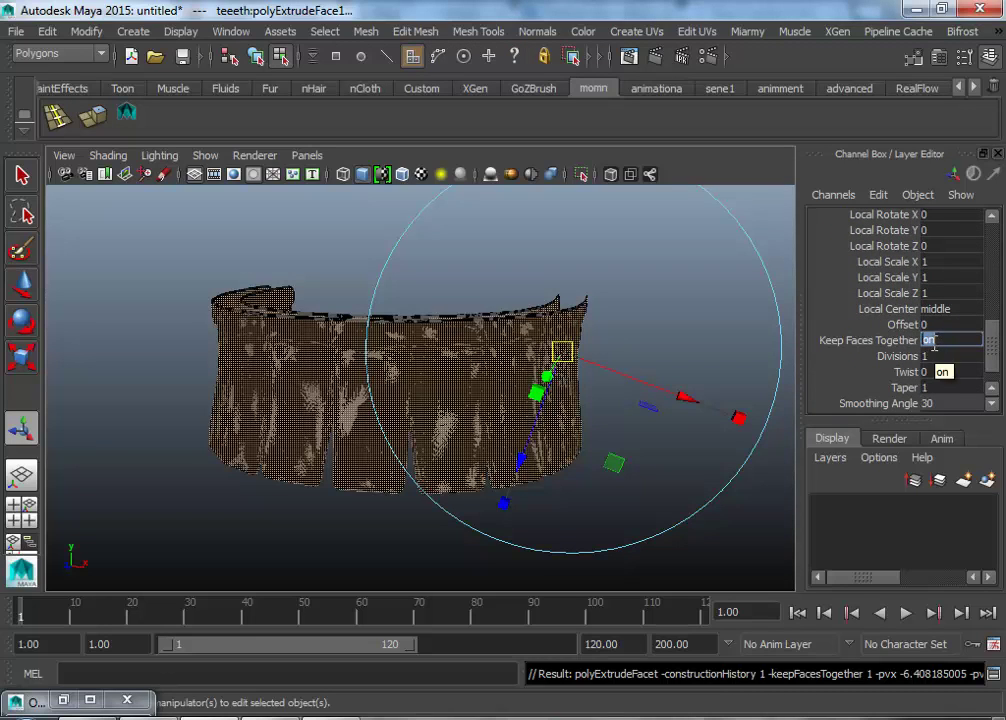
type("0")
key("Return")
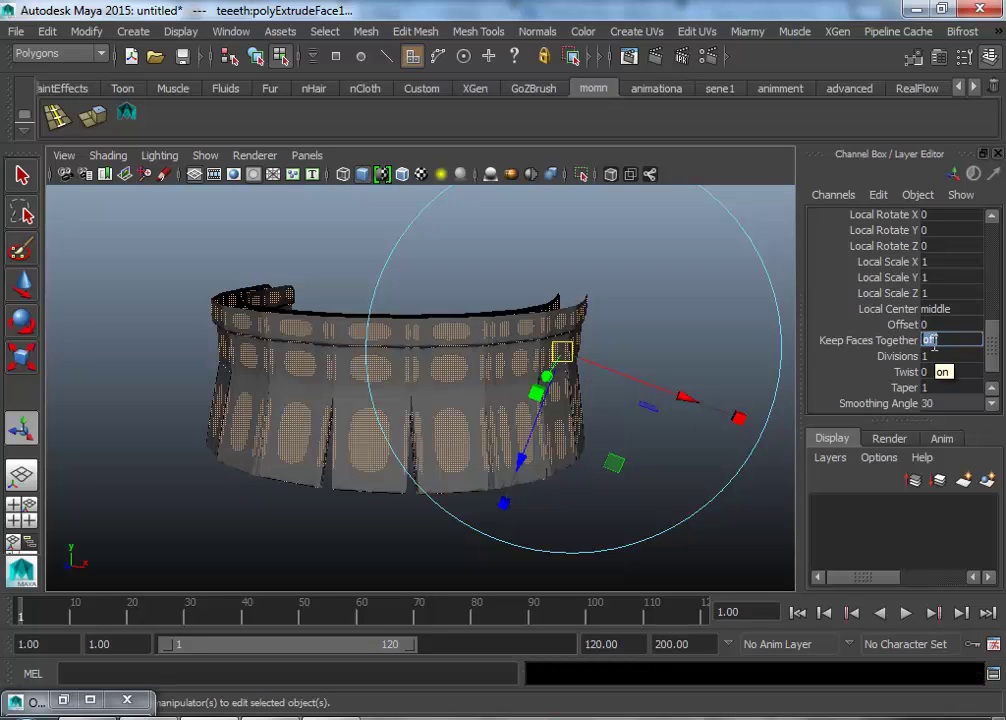
left_click(890, 341)
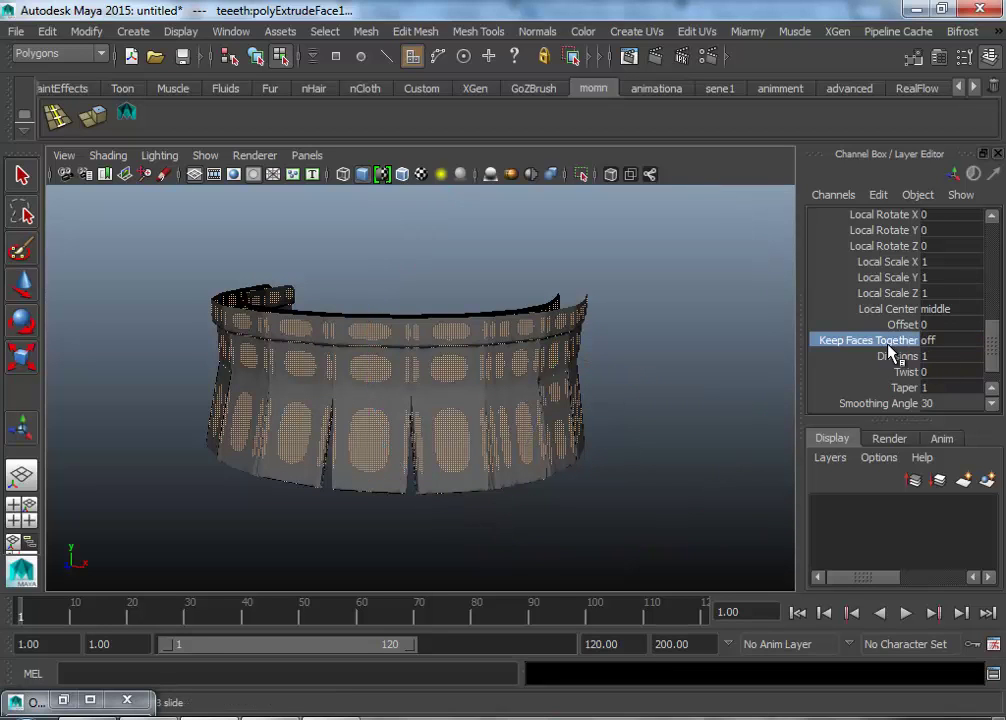
Reselect the whole upper teeth mesh in object mode and delete the construction history.
left_click(383, 275)
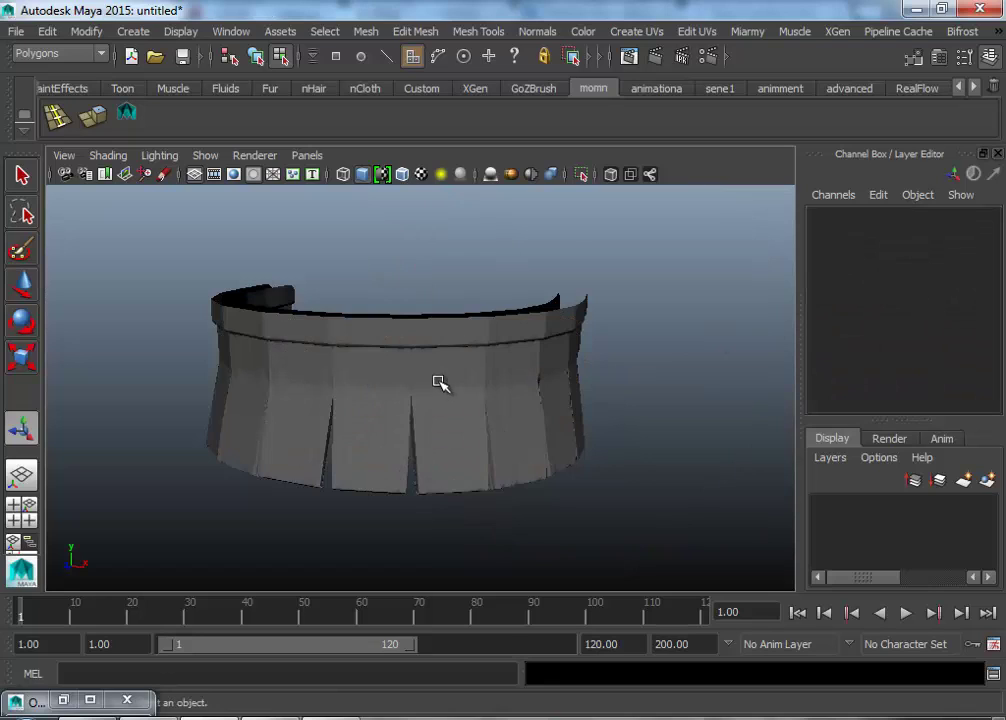
right_click_drag(438, 288, 526, 268)
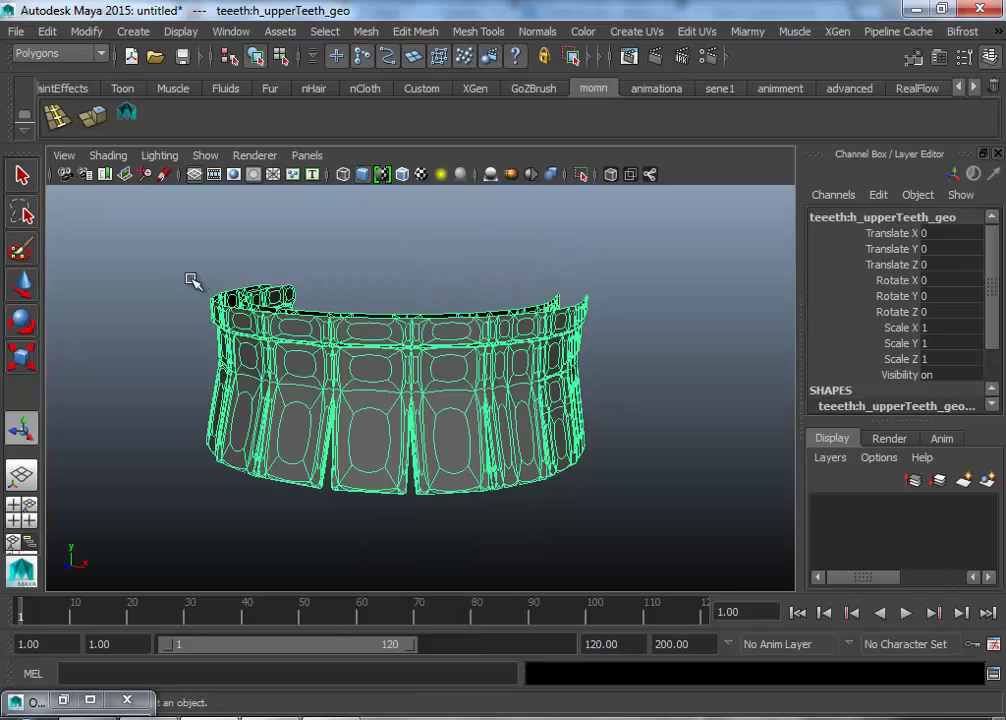
left_click_drag(173, 282, 320, 360)
scroll(487, 420, "up", 3)
scroll(487, 420, "down", 3)
left_click(47, 31)
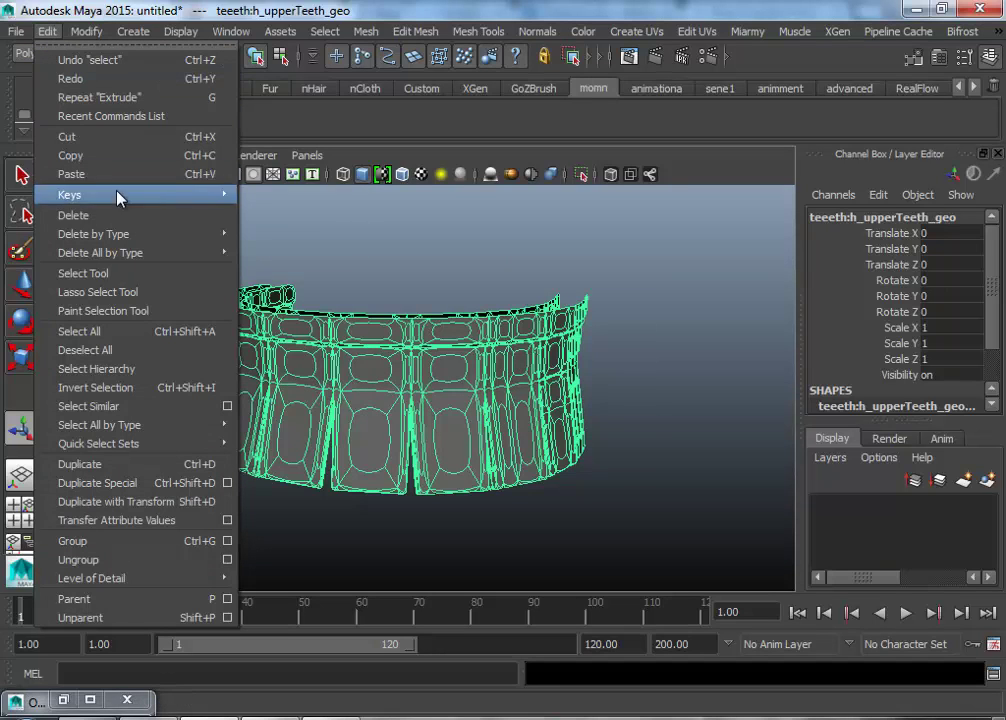
mouse_move(186, 247)
left_click(276, 244)
left_click(298, 241)
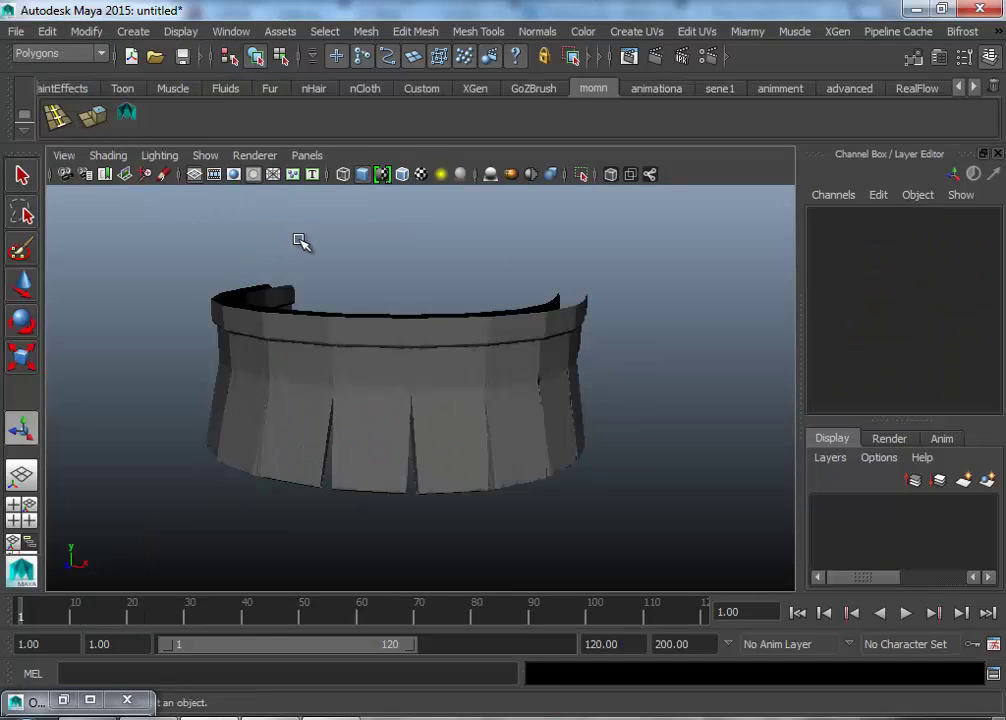
Export the selected upper teeth mesh to C:\ as an FBX file named aaaaaaaaaaaaaaaaaaaaaaaaaaaaaa.
left_click(300, 328)
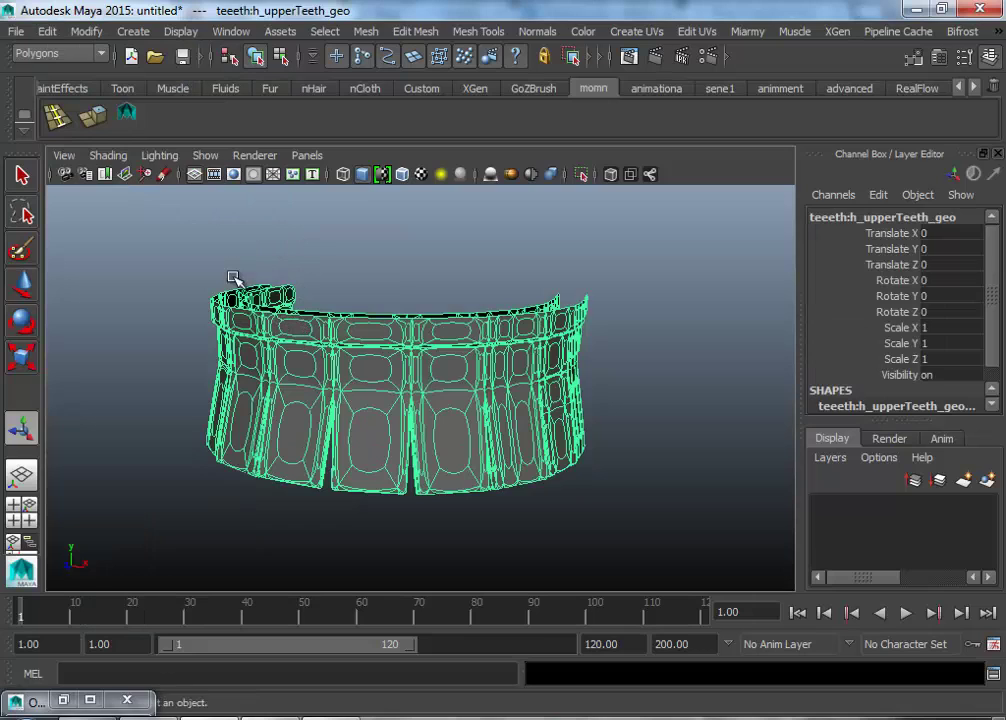
left_click(14, 31)
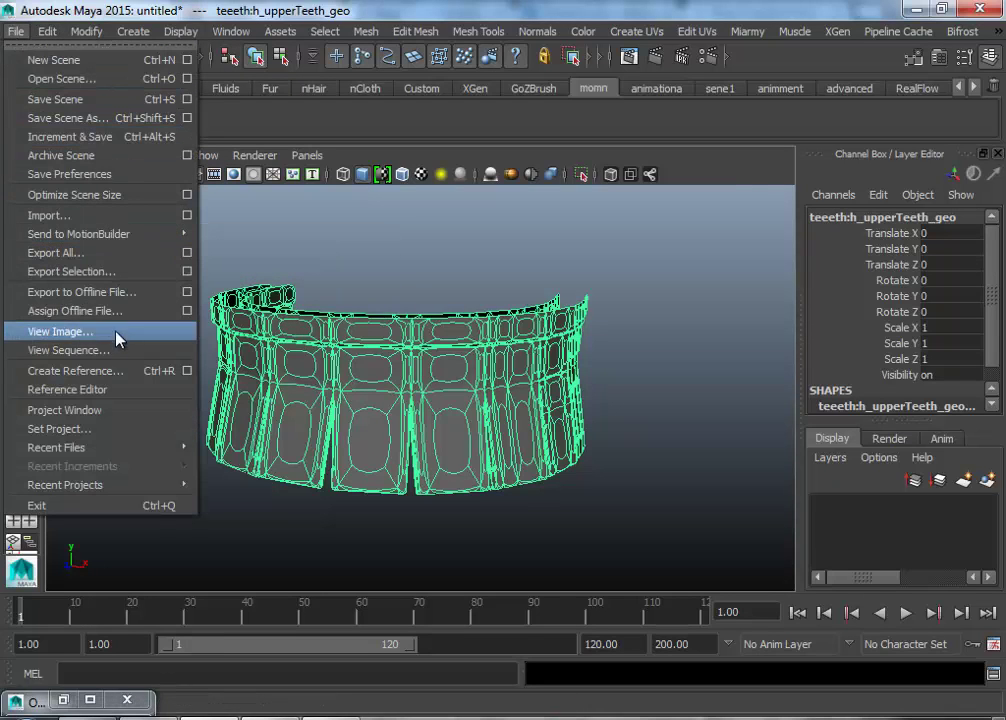
left_click(185, 272)
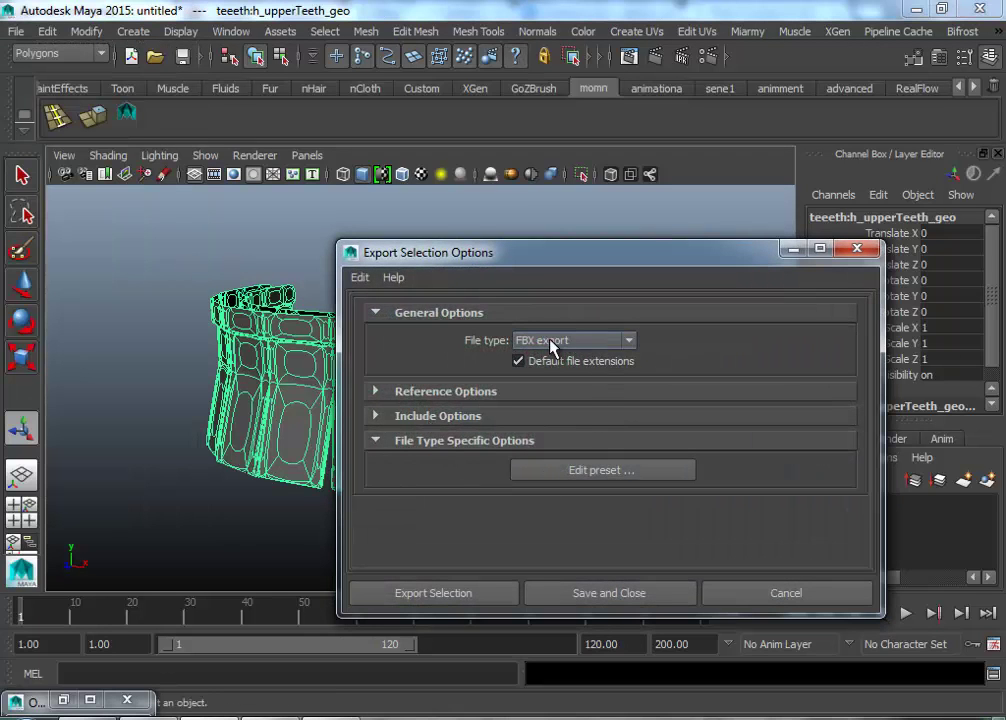
left_click(480, 593)
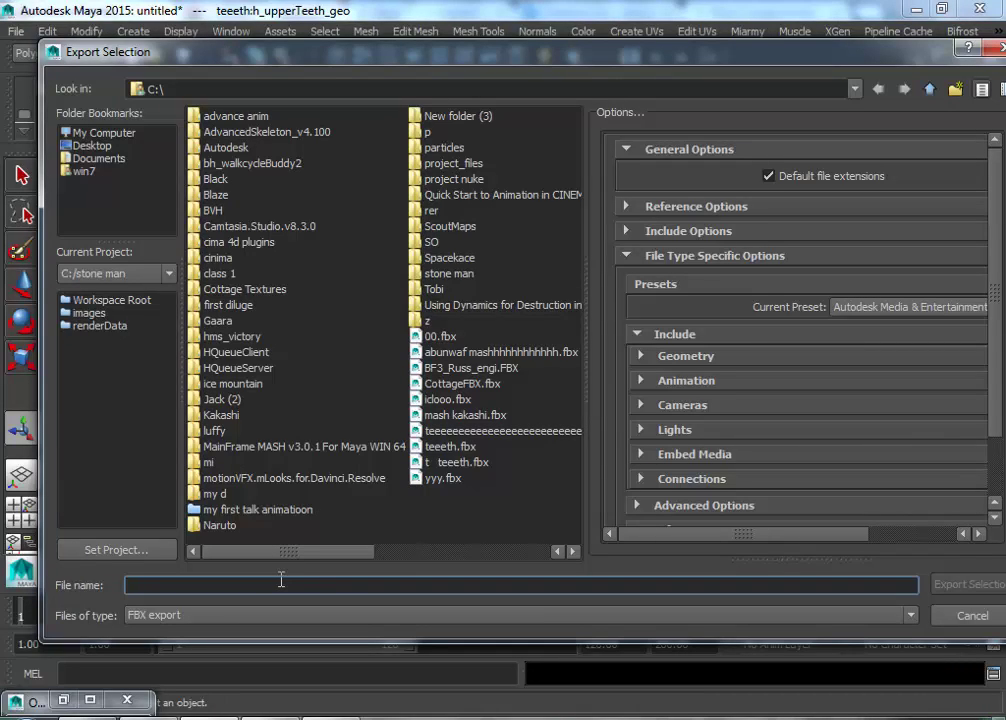
type("zzzzzzzzzzzzzzzzzzzzzzzzzzzzzzzzzzzzzz")
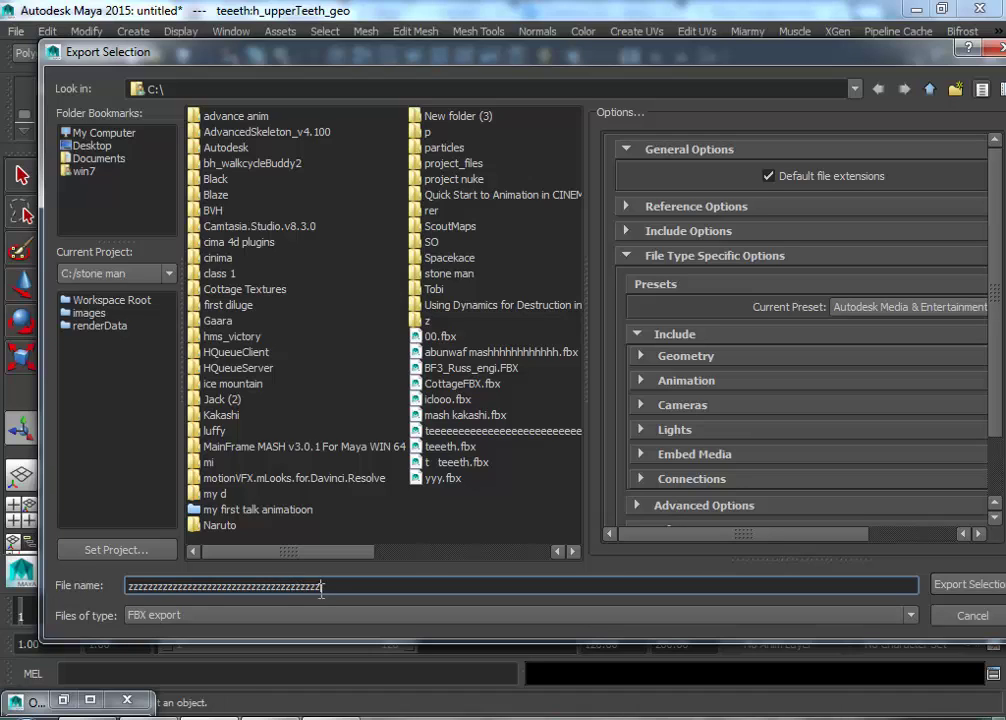
left_click_drag(321, 587, 128, 609)
type("aaaa")
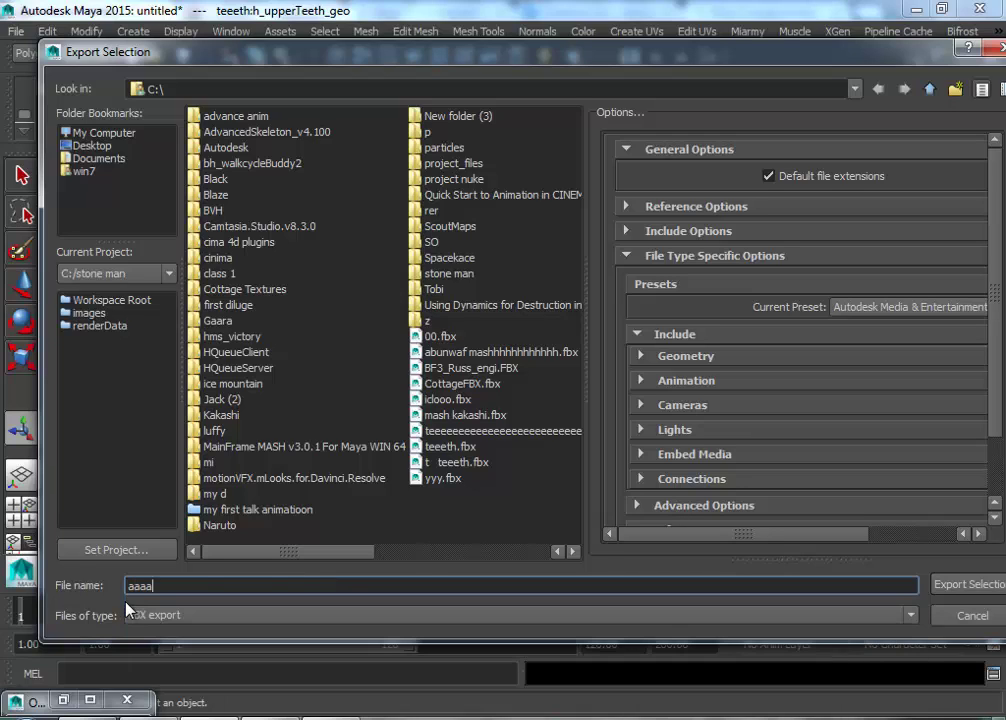
type("aaaaaaaaaaaaaaaaaaaaaaaaaa")
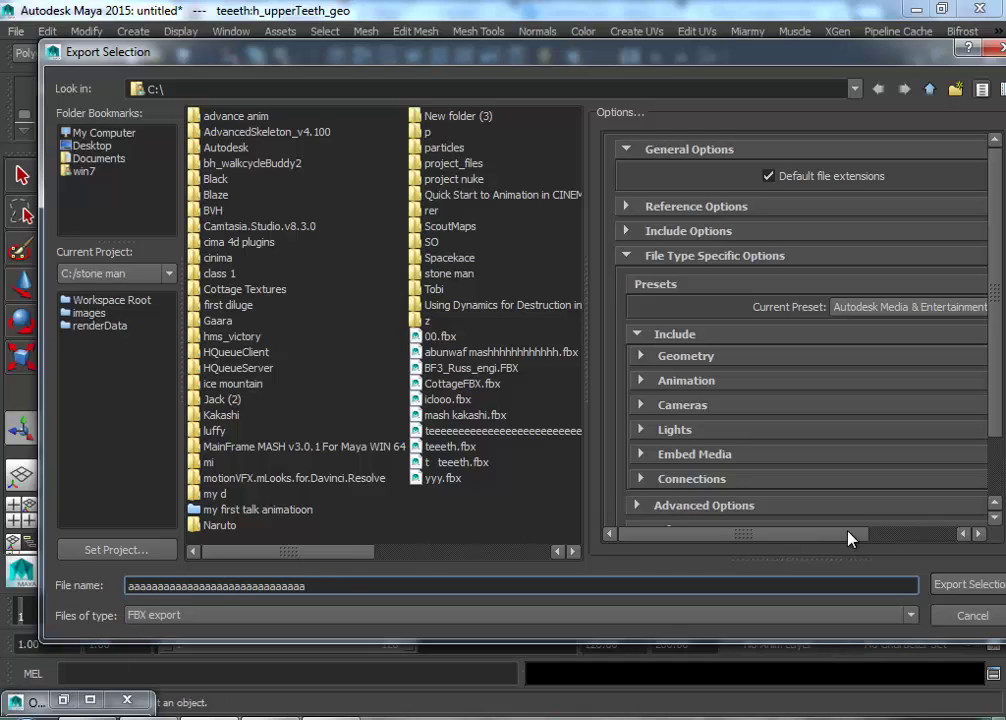
left_click(968, 584)
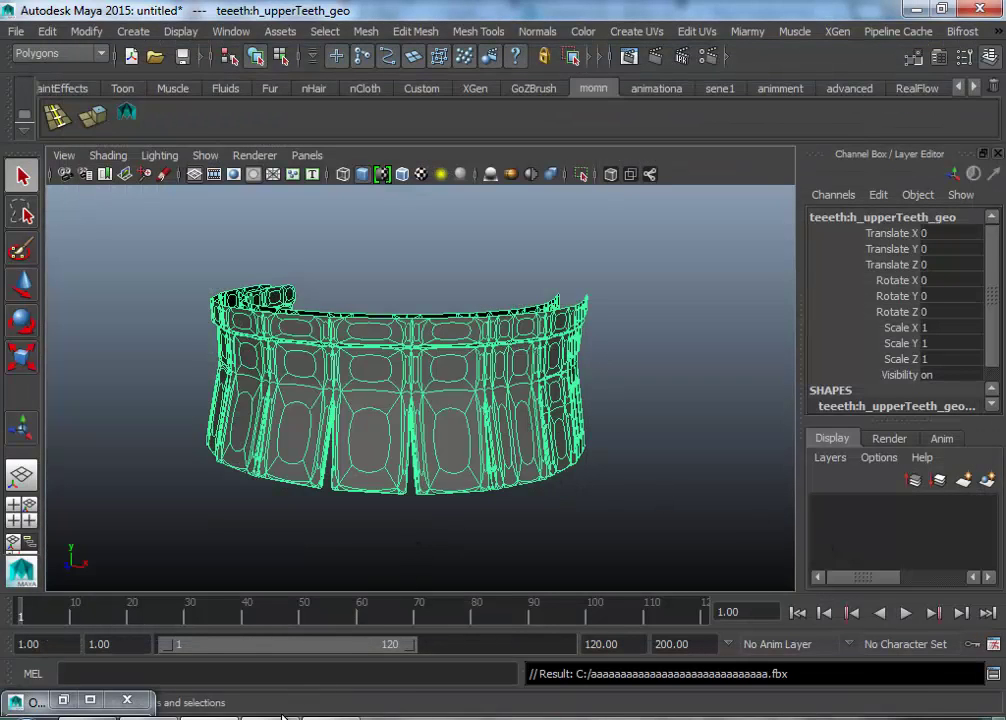
Switch to Substance Painter and start a new project, discarding the changes to the current one.
mouse_move(270, 714)
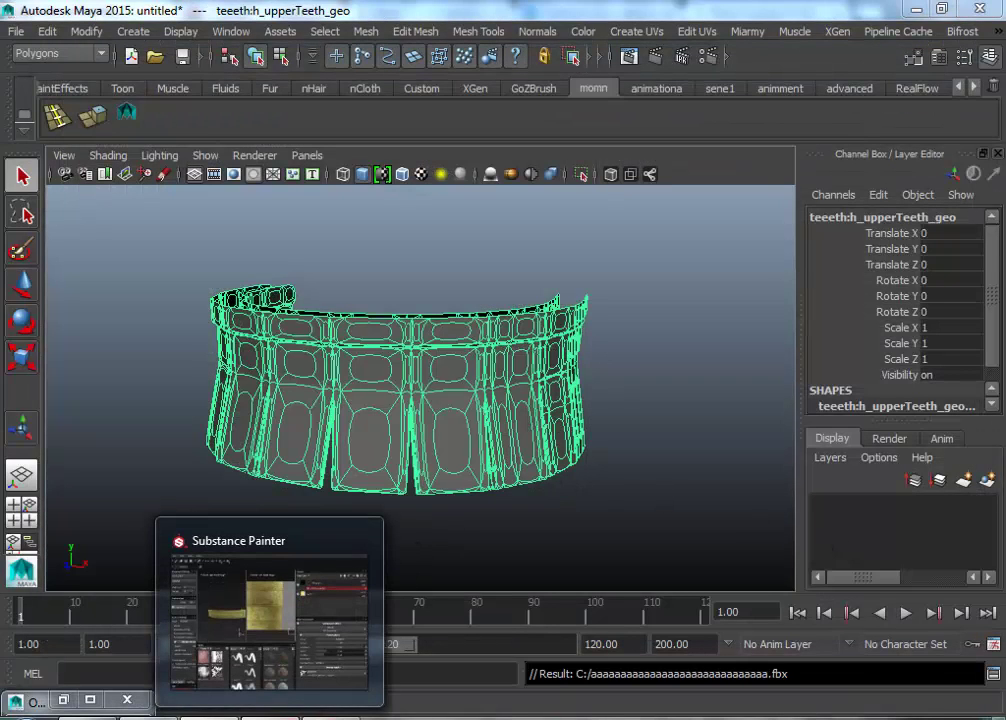
left_click(270, 714)
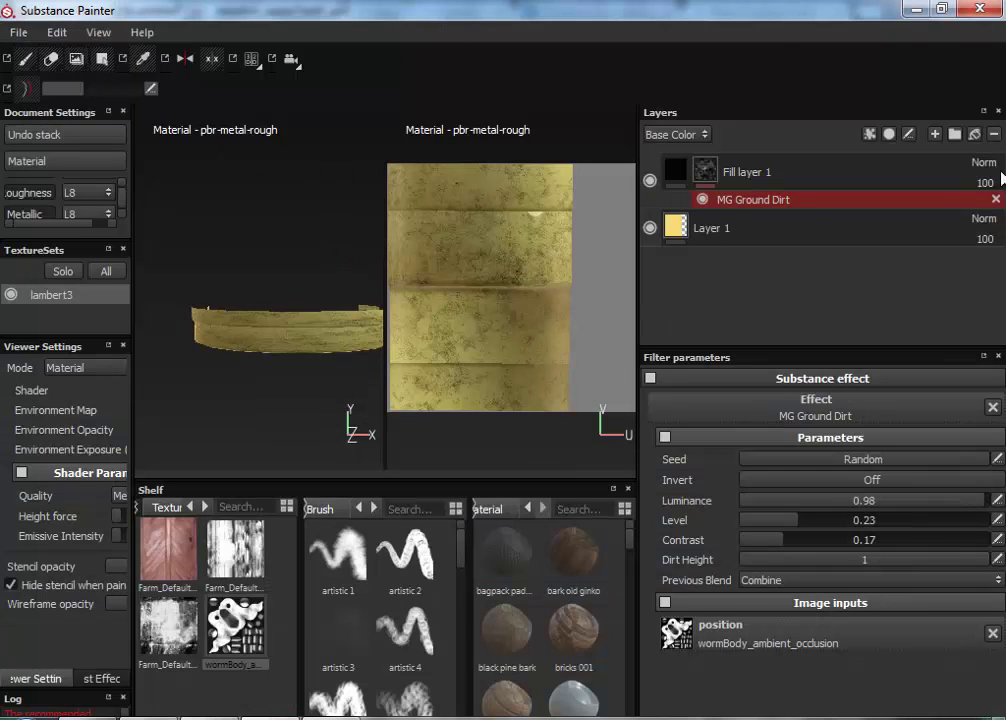
left_click(19, 35)
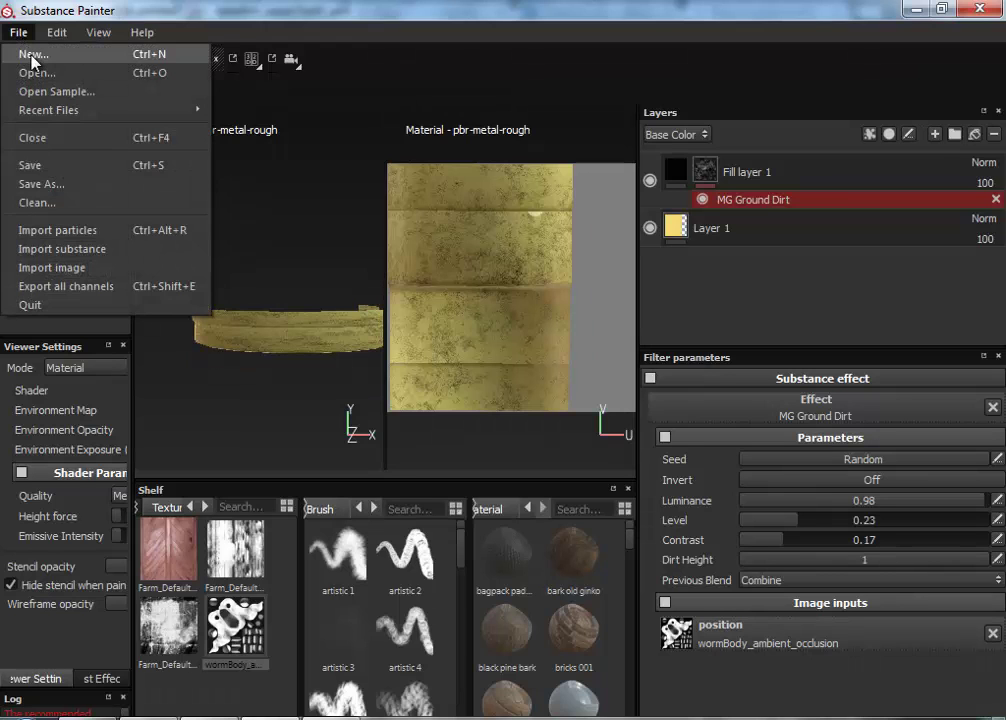
left_click(32, 56)
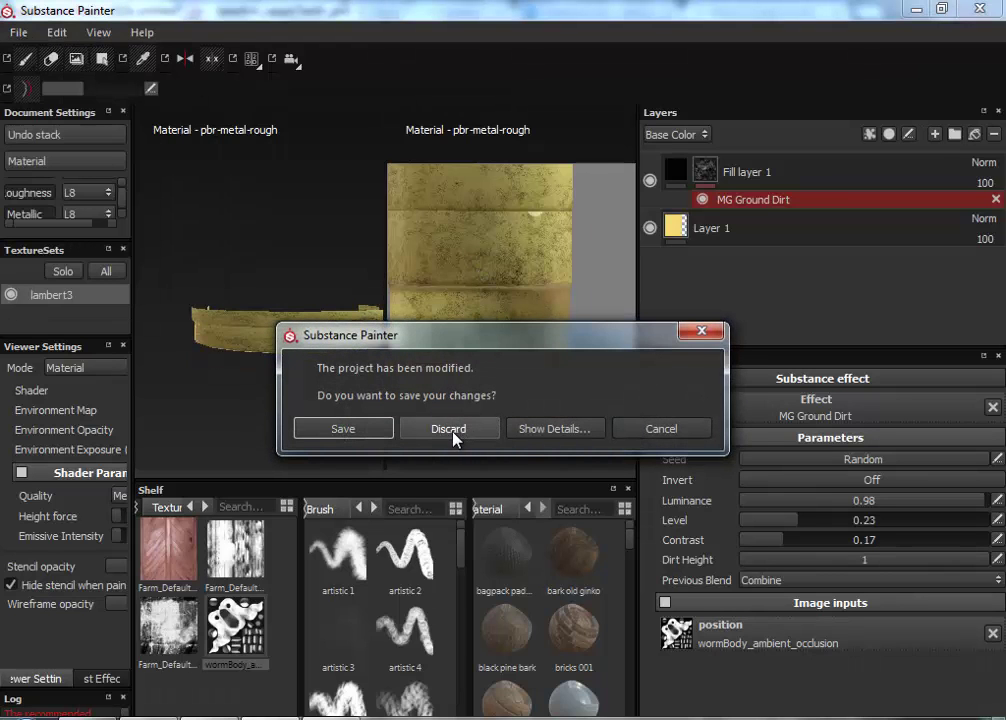
left_click(433, 430)
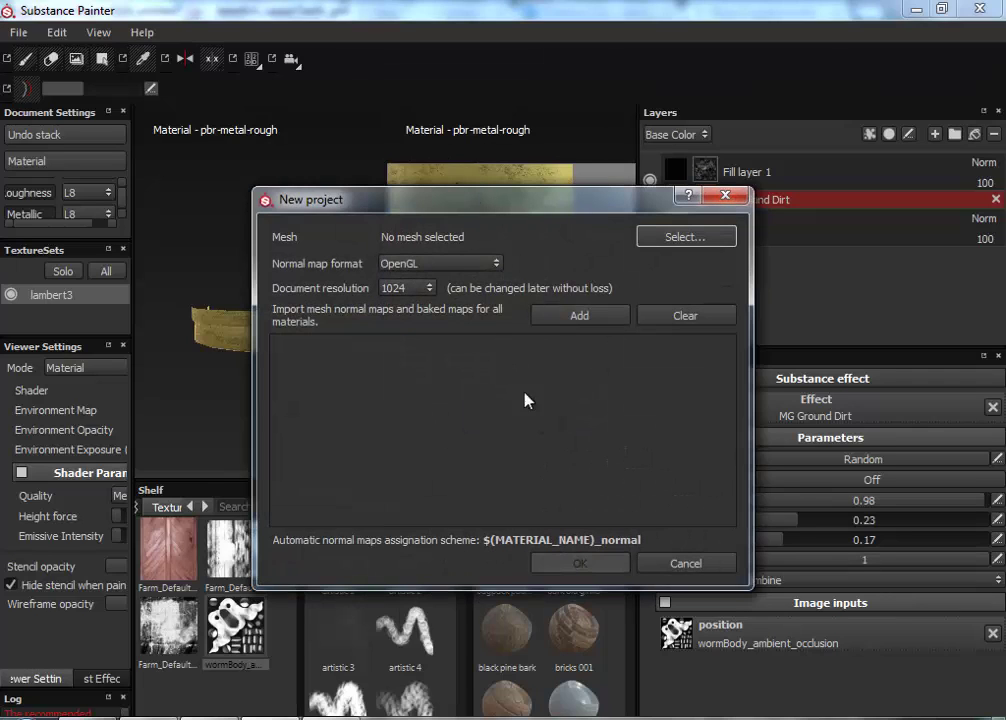
Create the project from aaaaaaaaaaaaaaaaaaaaaaaaaaaaaa.fbx with OpenGL normal maps and 1024 document resolution.
left_click(487, 264)
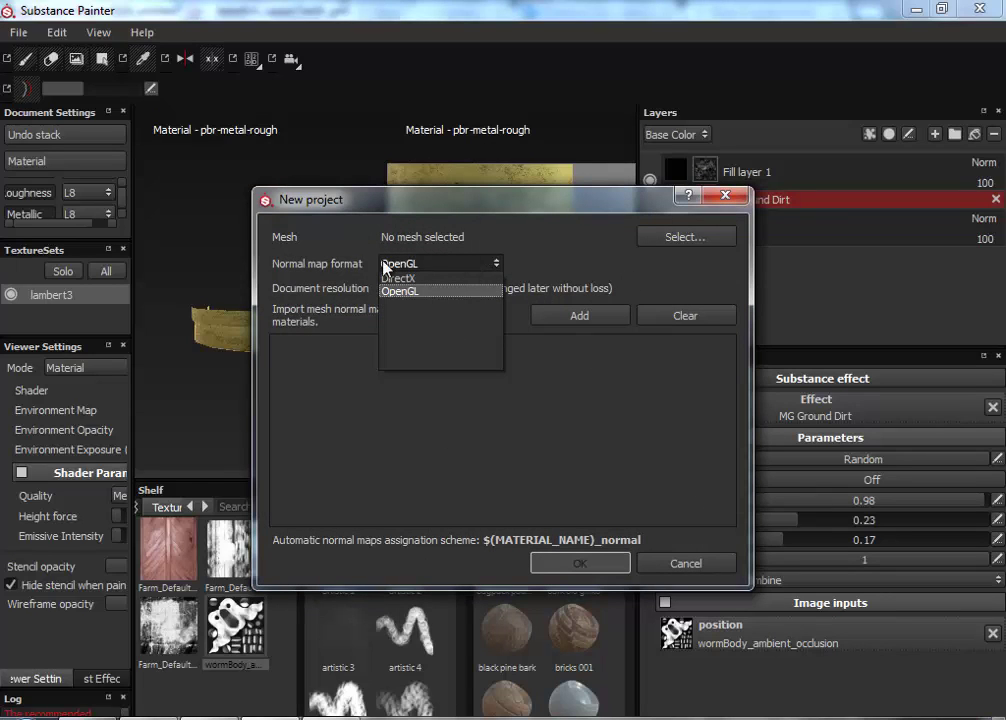
left_click(436, 292)
left_click(431, 289)
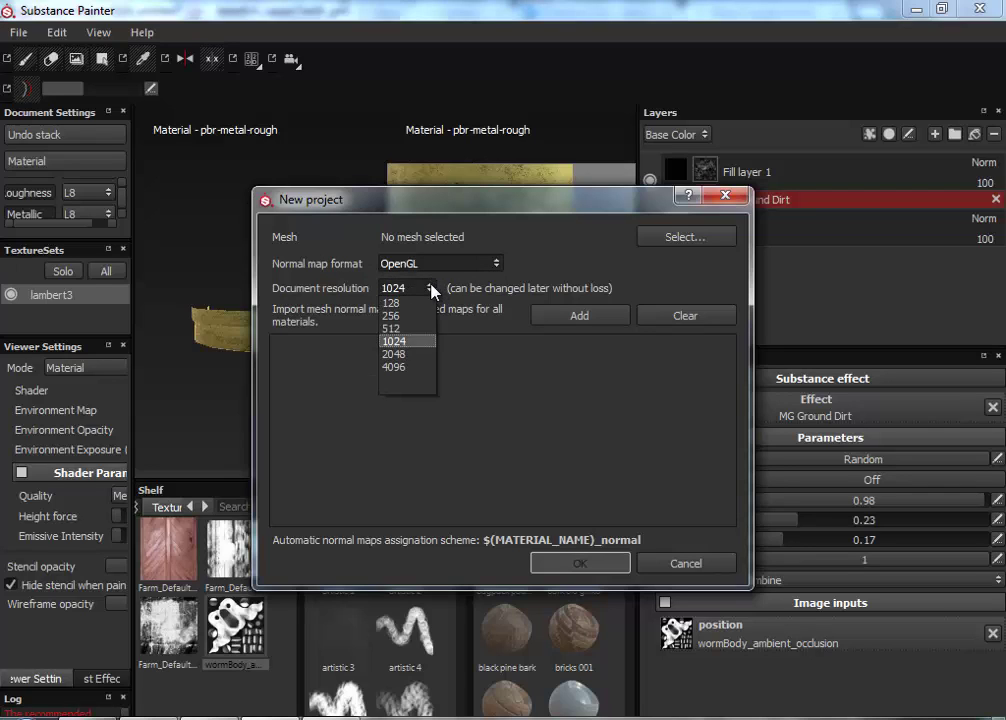
left_click(431, 289)
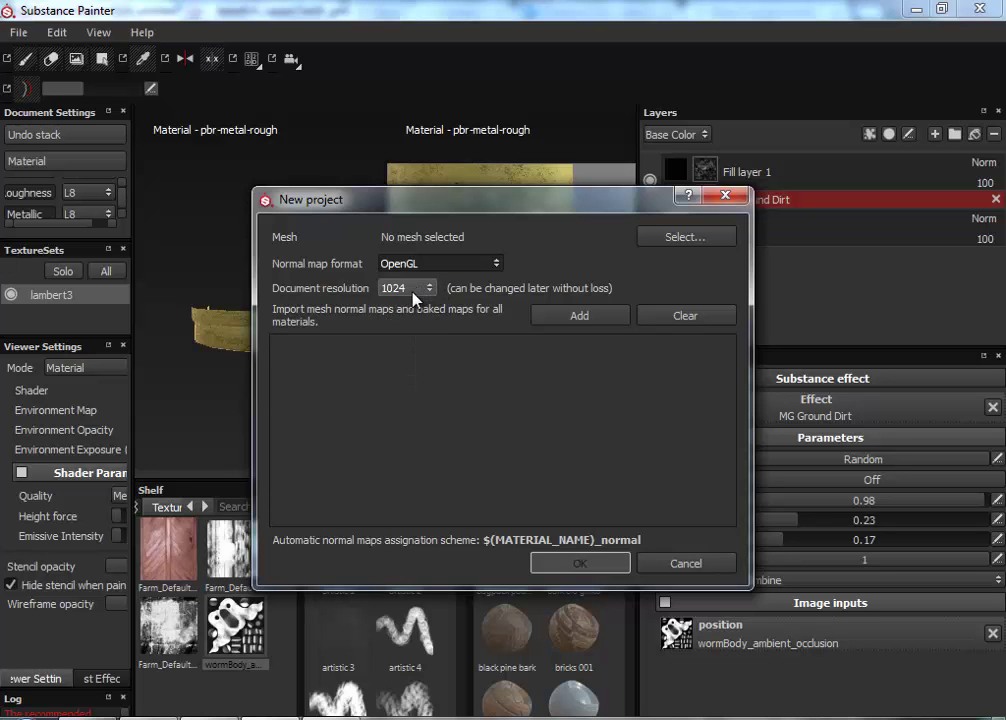
left_click(686, 240)
left_click_drag(853, 341, 838, 511)
left_click(575, 462)
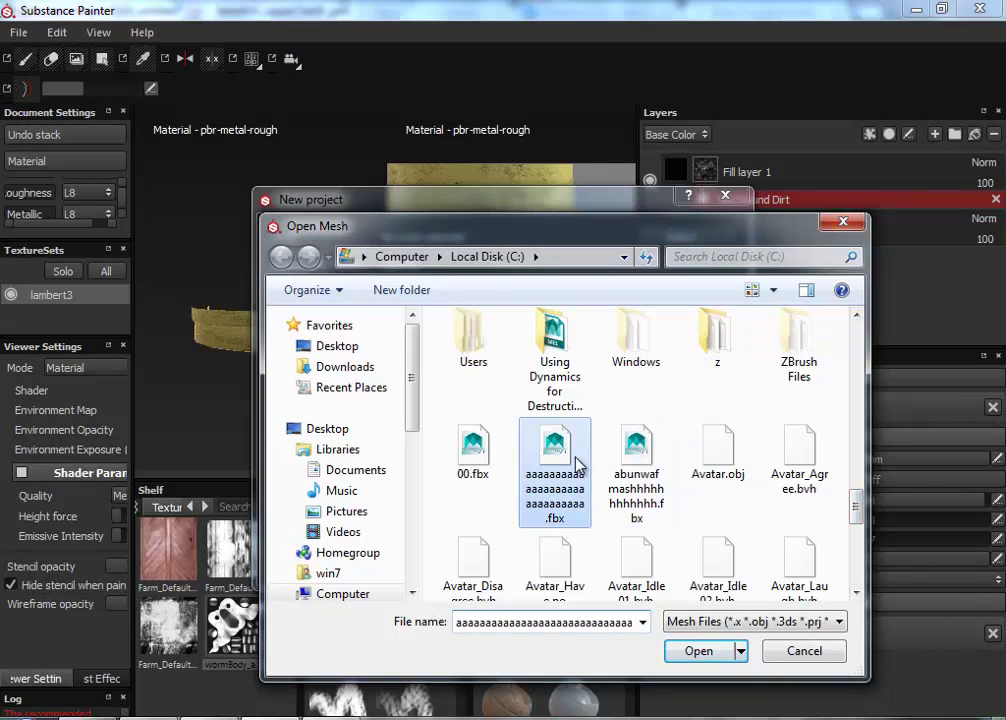
left_click(710, 652)
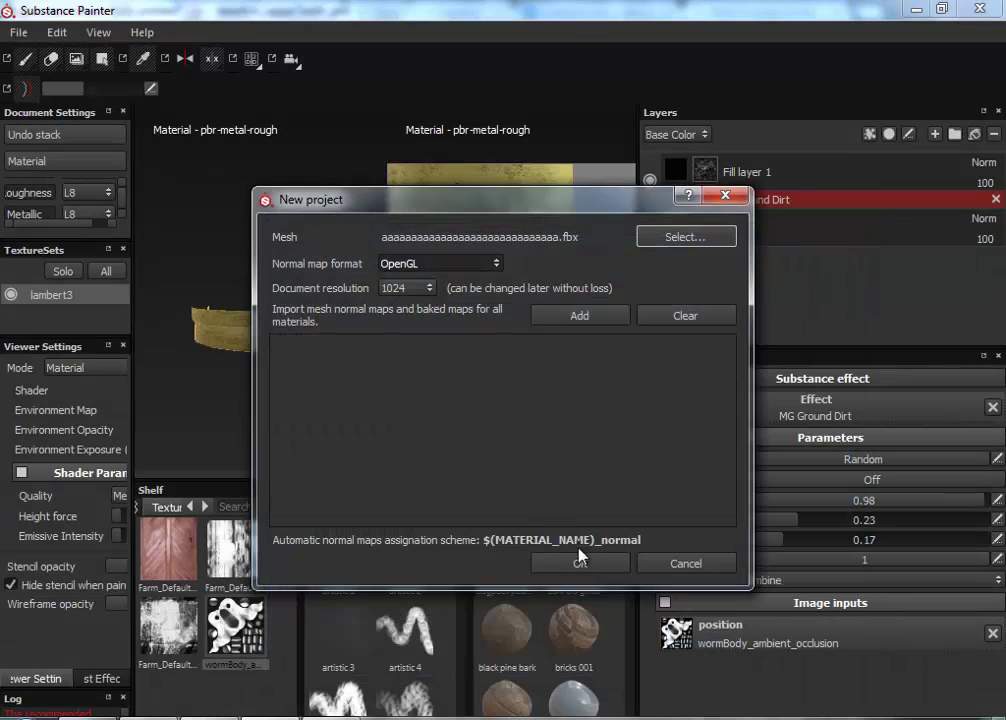
left_click(581, 562)
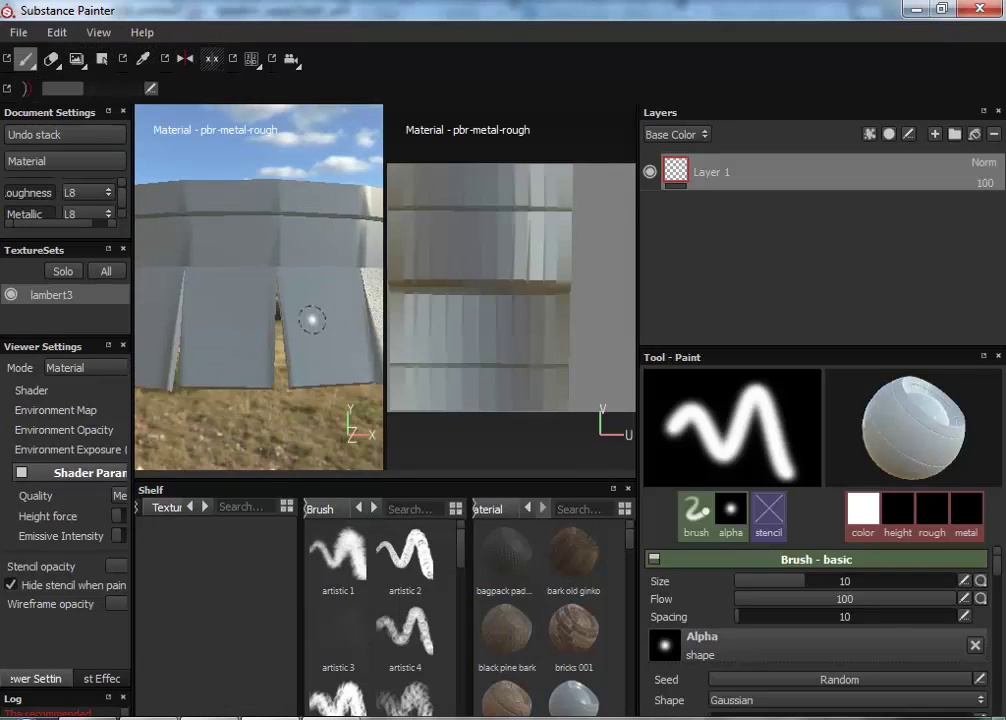
Show only the 3D view of the teeth mesh instead of the split 3D/2D layout.
scroll(311, 319, "down", 5)
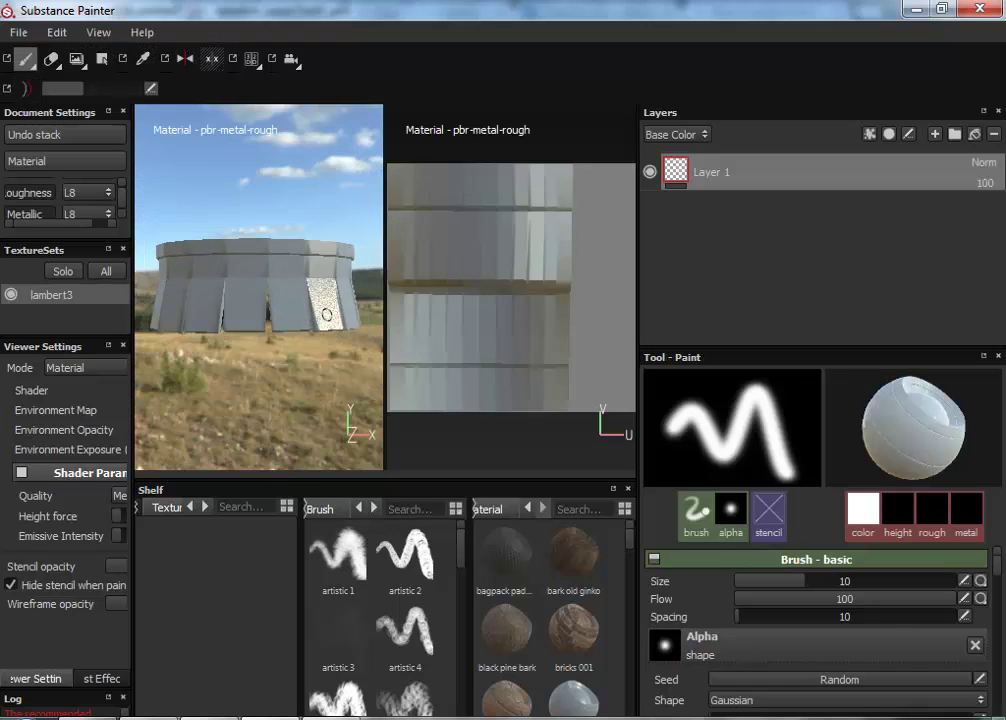
mouse_move(325, 315)
left_mouse_down("alt")
mouse_move(278, 330)
mouse_move(318, 330)
left_mouse_up("alt")
mouse_move(318, 330)
left_mouse_down("alt")
mouse_move(260, 334)
mouse_move(318, 332)
left_mouse_up("alt")
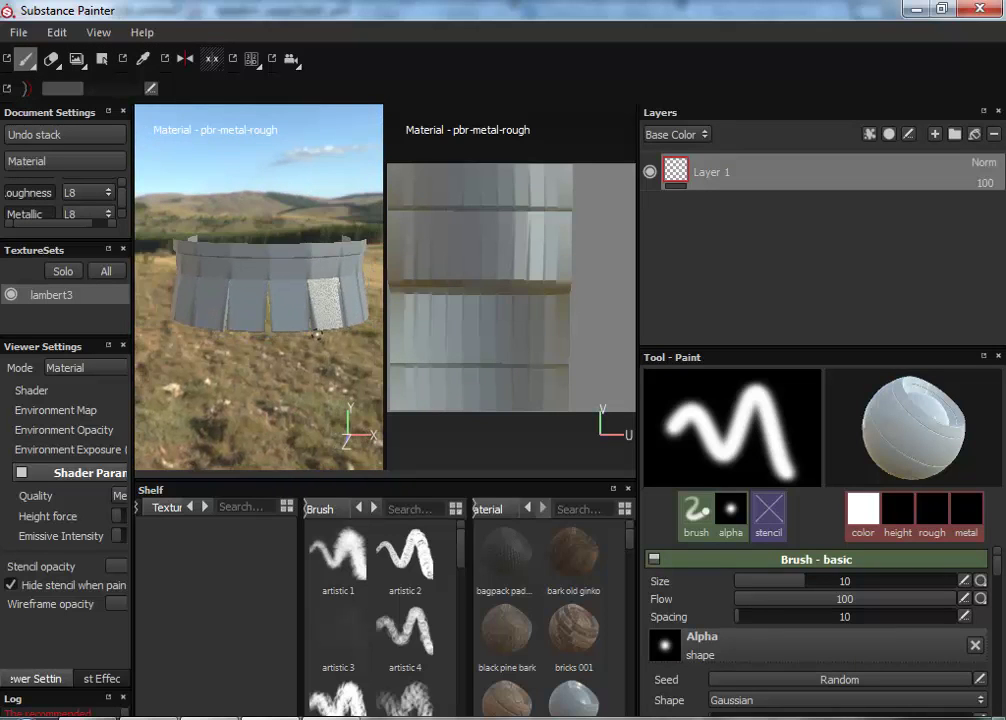
left_click_drag(240, 241, 321, 316, "alt")
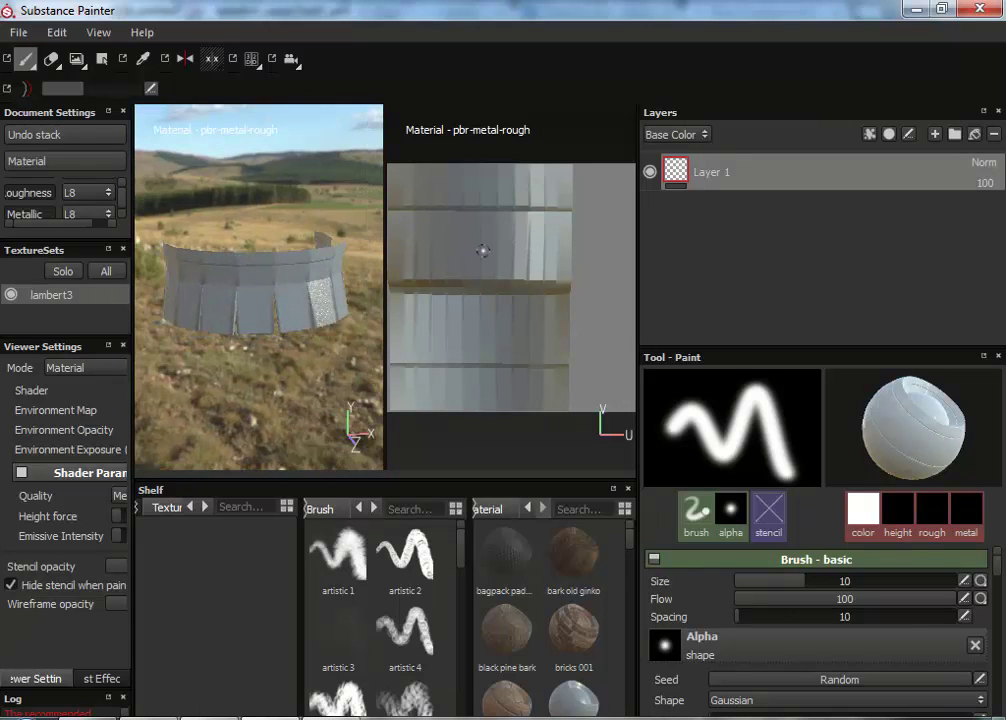
left_click(253, 61)
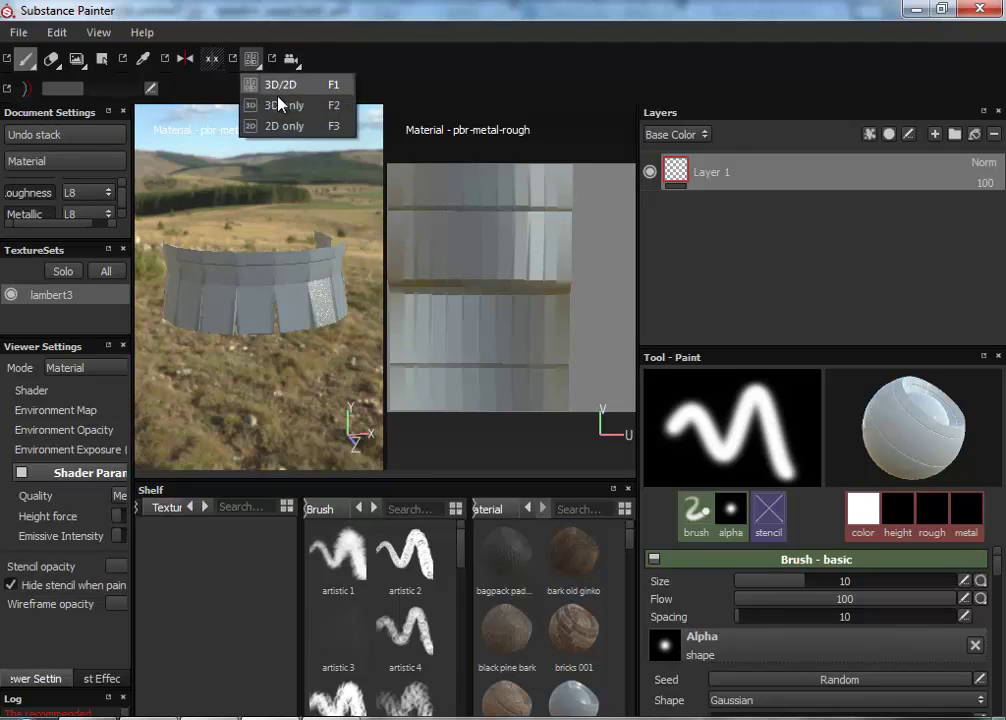
left_click(290, 105)
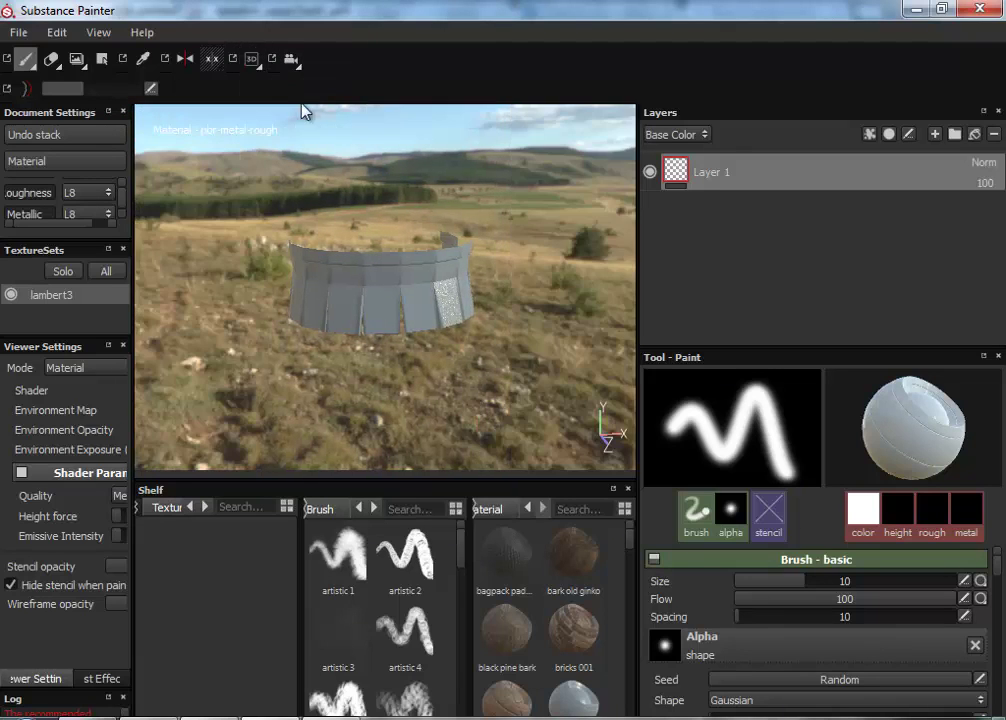
scroll(429, 303, "up", 5)
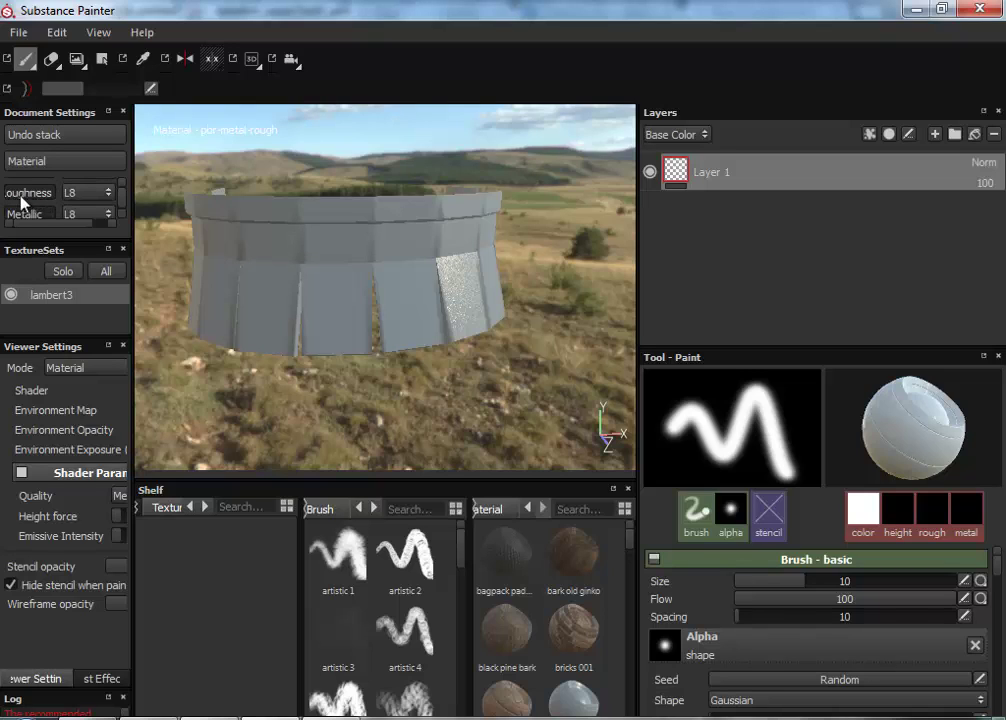
Examine the additional map slots in the document settings and check which normal maps can be chosen.
scroll(127, 220, "down", 2)
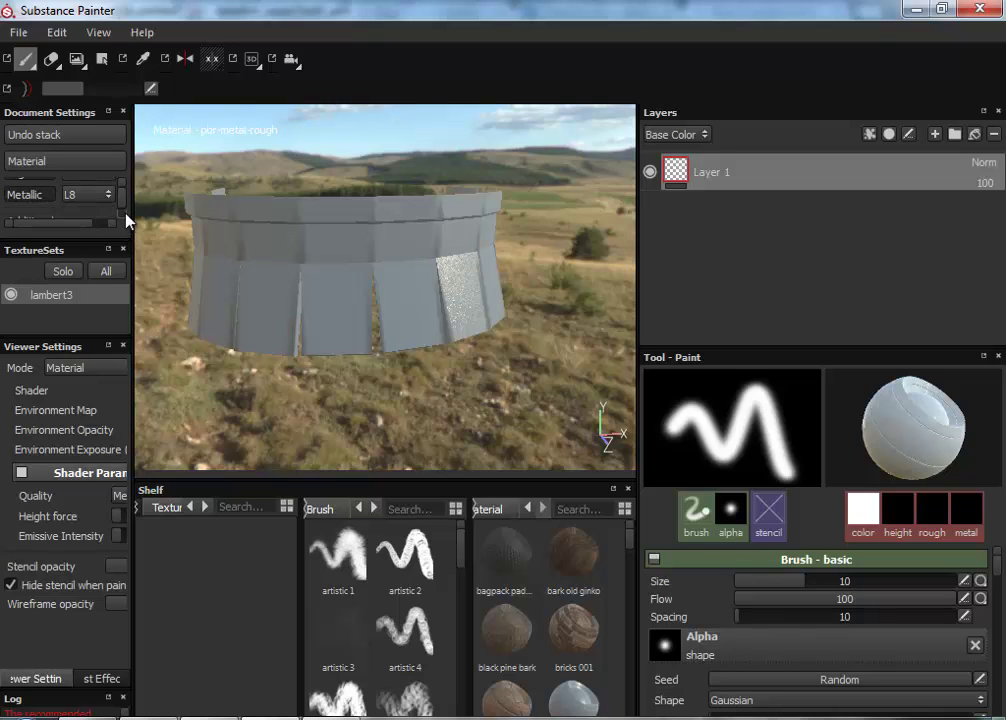
scroll(127, 220, "down", 1)
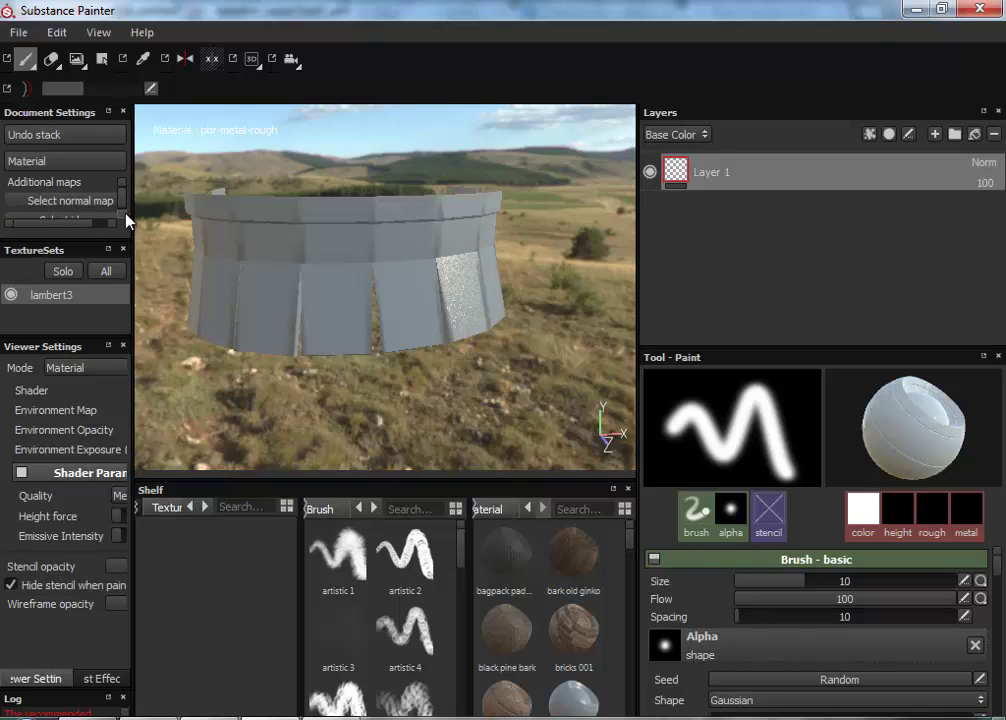
scroll(127, 218, "down", 1)
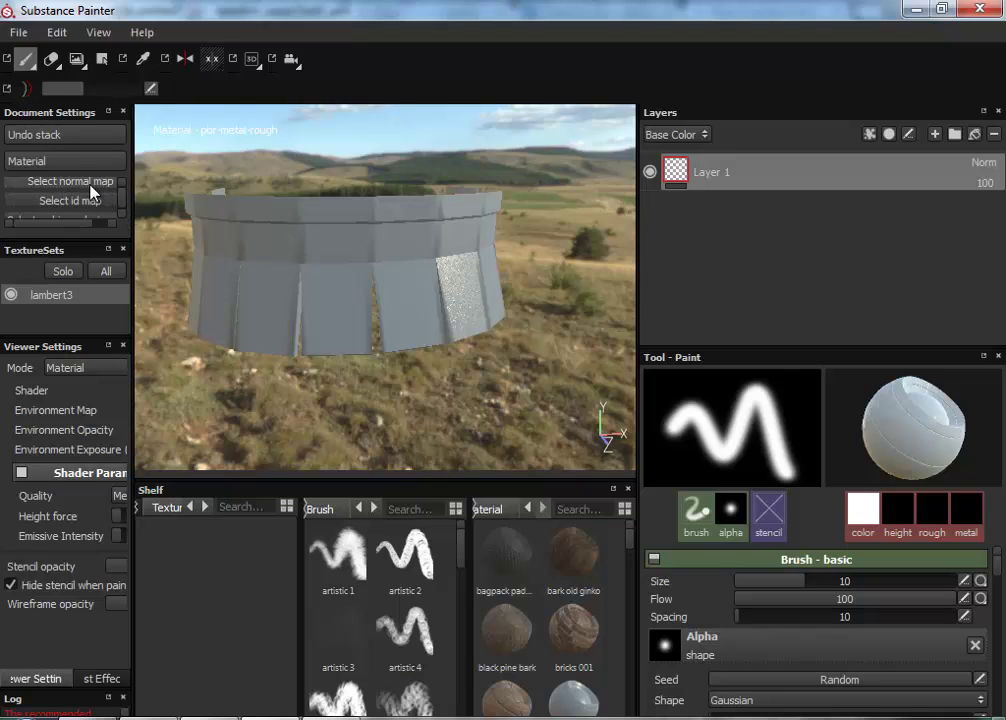
left_click(92, 186)
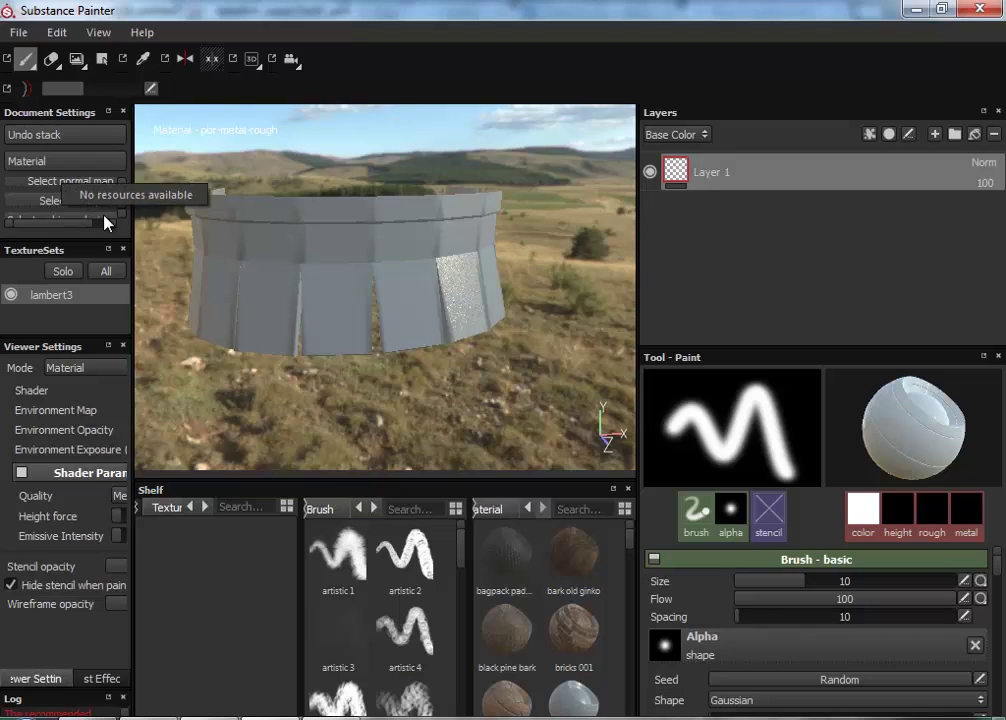
scroll(122, 222, "down", 2)
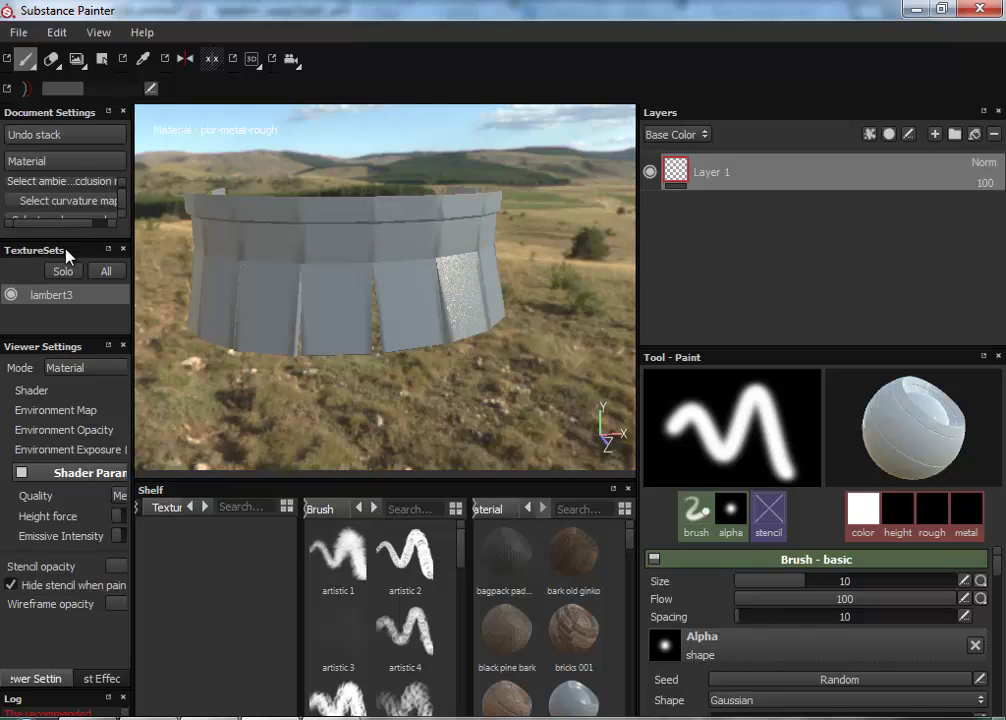
Undock TextureSets and group it with Document Settings, keeping Document Settings in front.
left_click(109, 250)
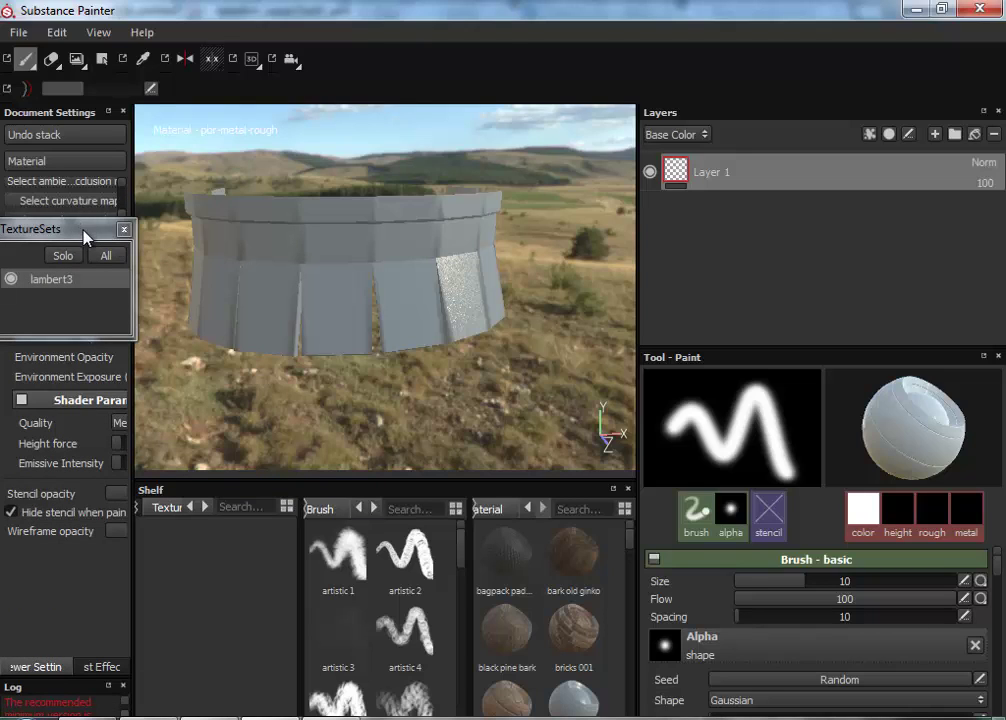
mouse_move(84, 236)
left_mouse_down()
mouse_move(85, 294)
mouse_move(73, 238)
mouse_move(79, 202)
mouse_move(74, 225)
left_mouse_up()
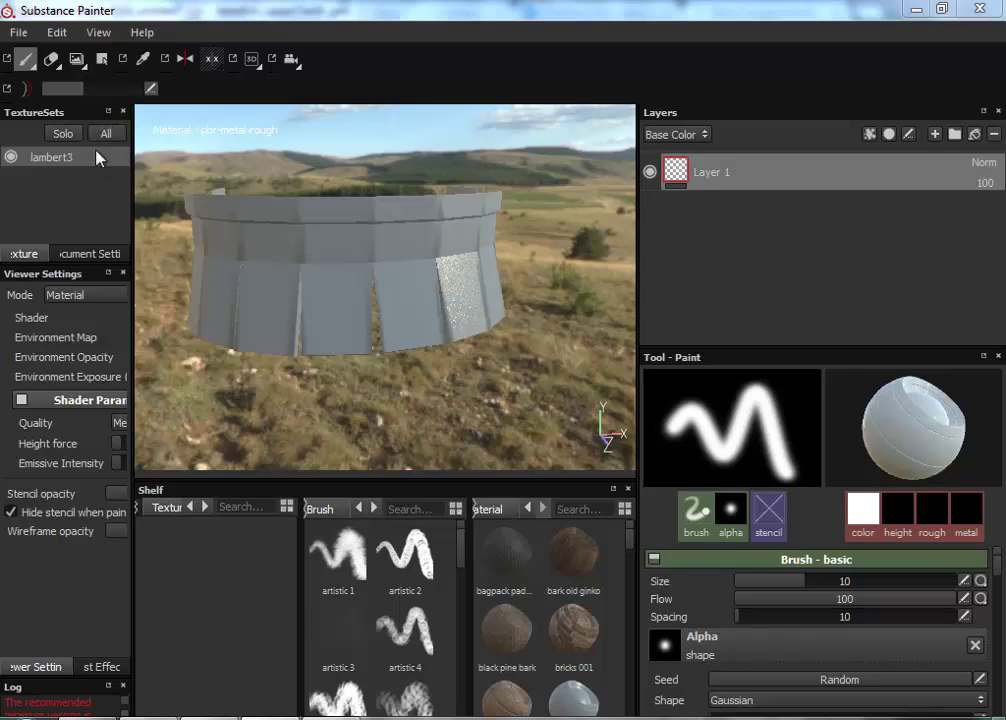
left_click(24, 254)
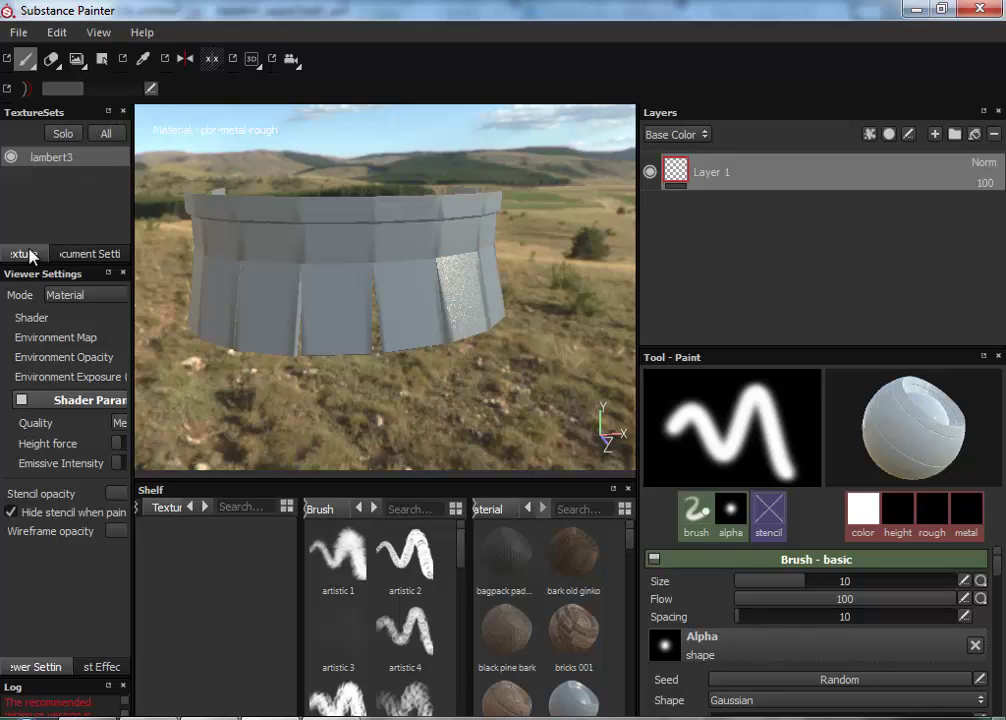
left_click(71, 254)
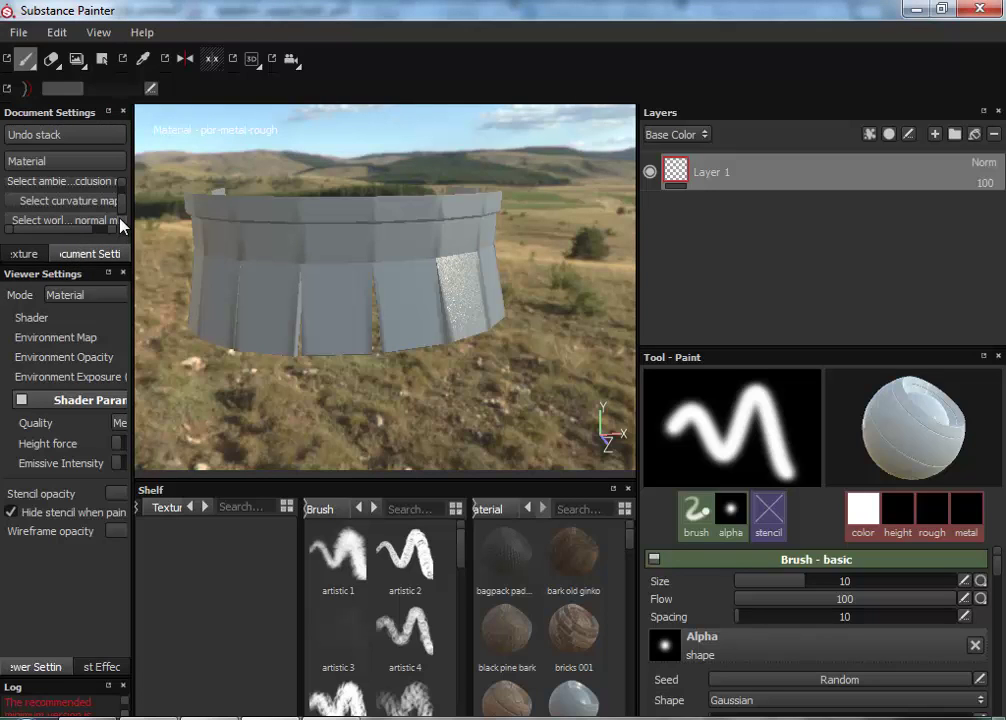
Look through the document settings and widen their column until the size and channel rows are fully readable.
scroll(128, 226, "down", 2)
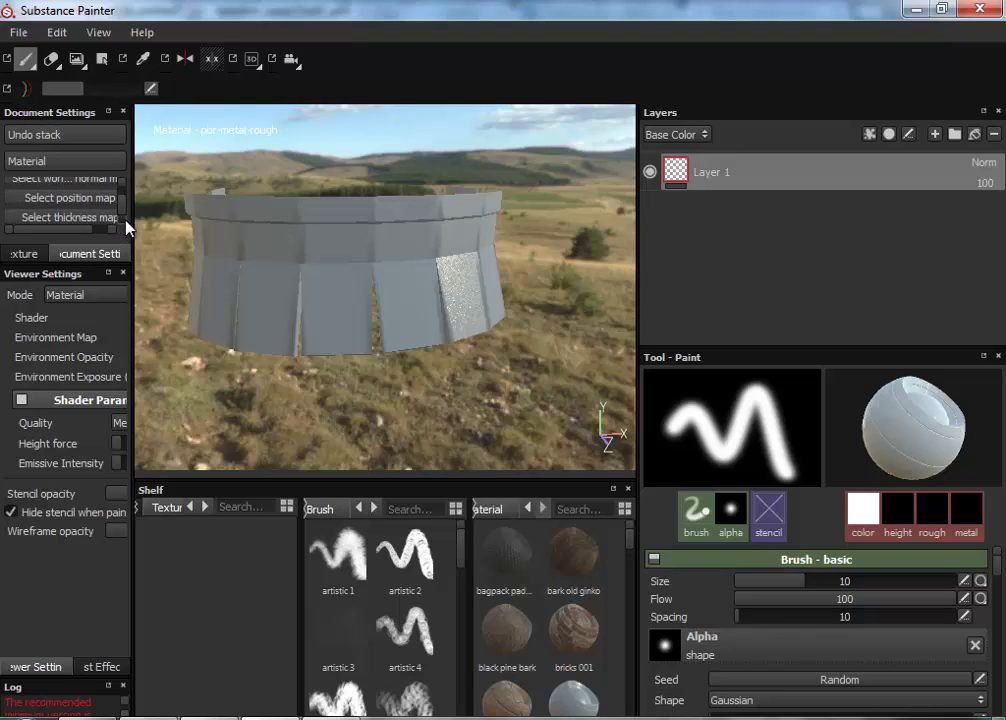
scroll(123, 192, "down", 8)
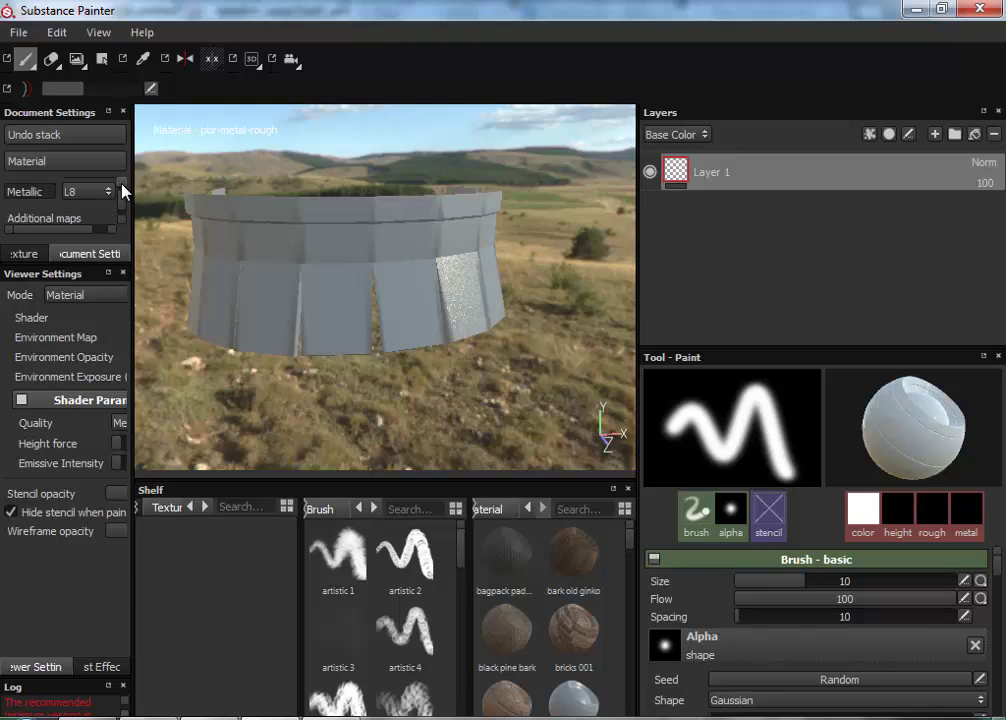
scroll(123, 192, "up", 10)
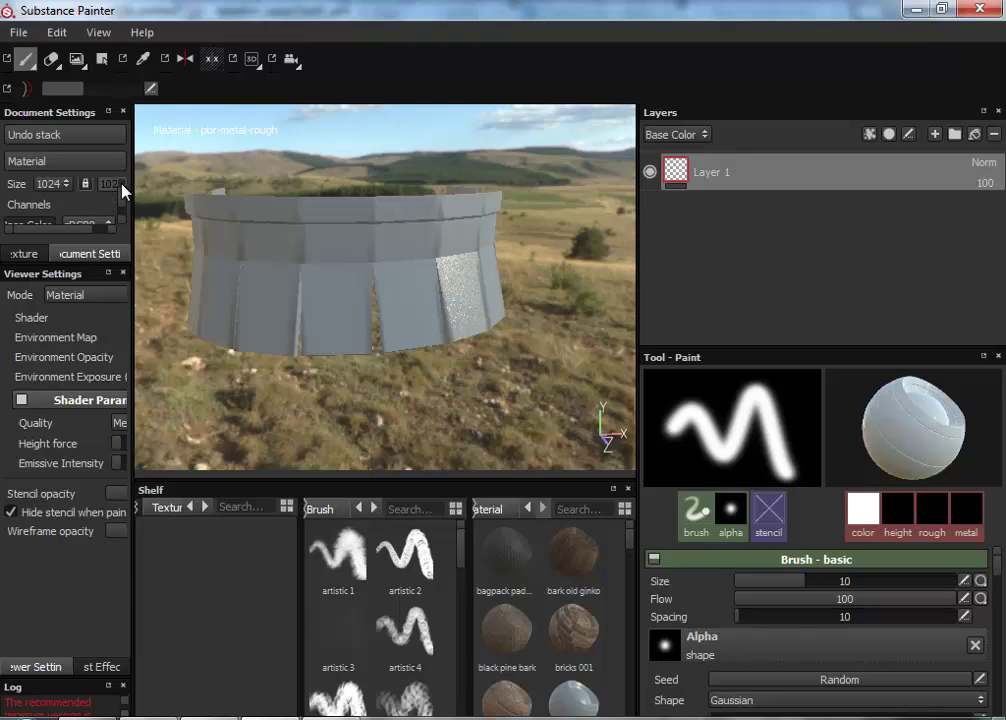
left_click(70, 187)
left_click(71, 186)
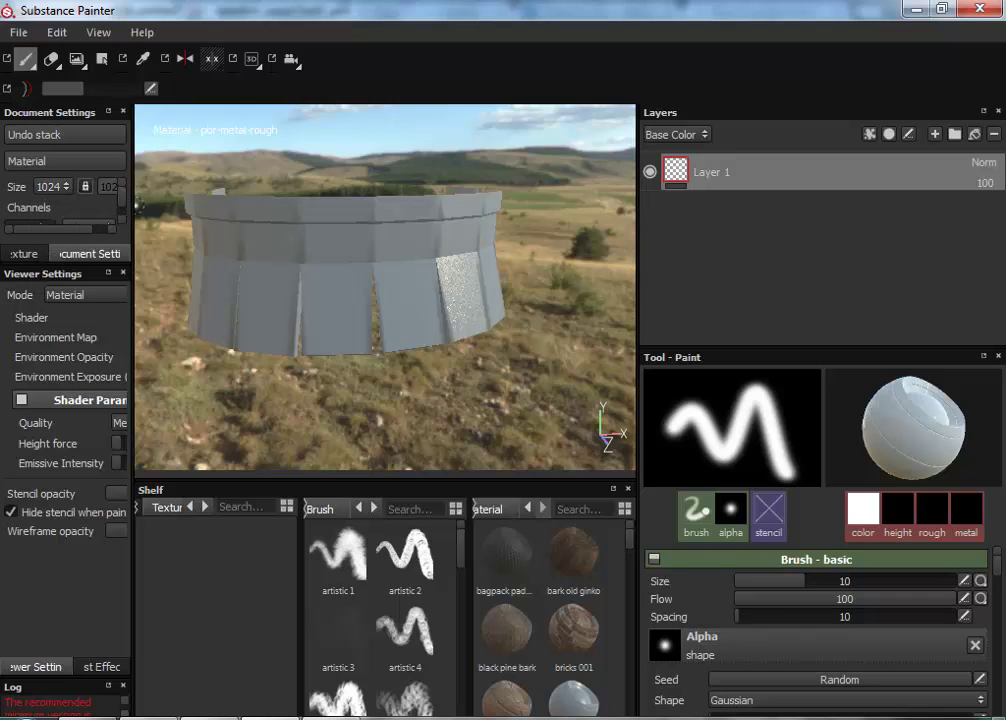
left_click_drag(132, 202, 248, 205)
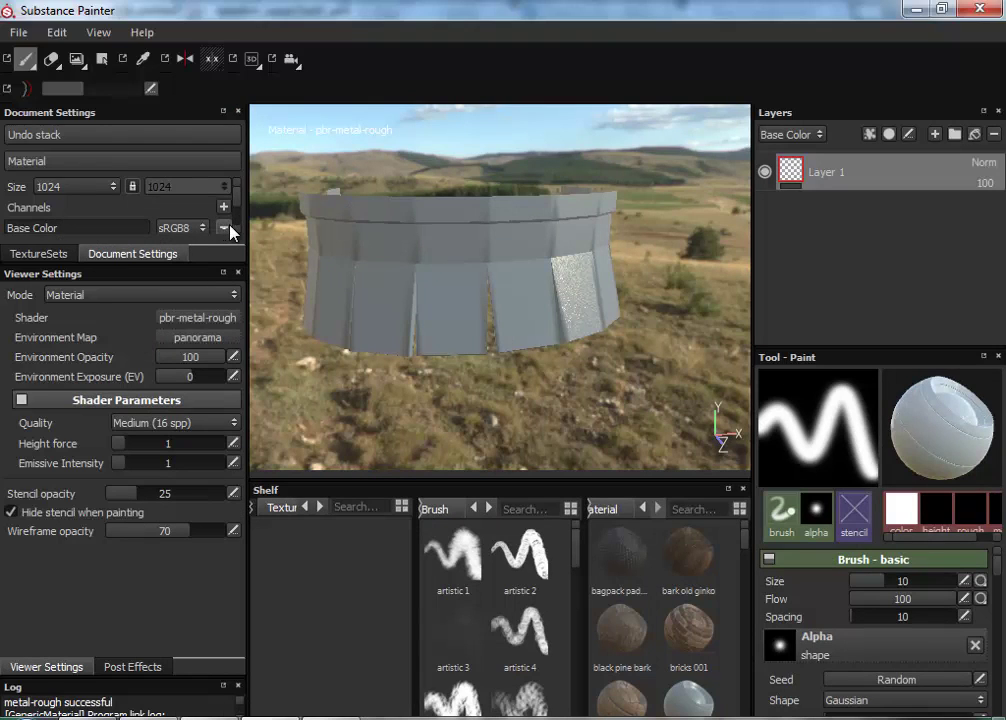
Examine the existing channels and the list of additional channels available for the texture set.
scroll(236, 231, "down", 2)
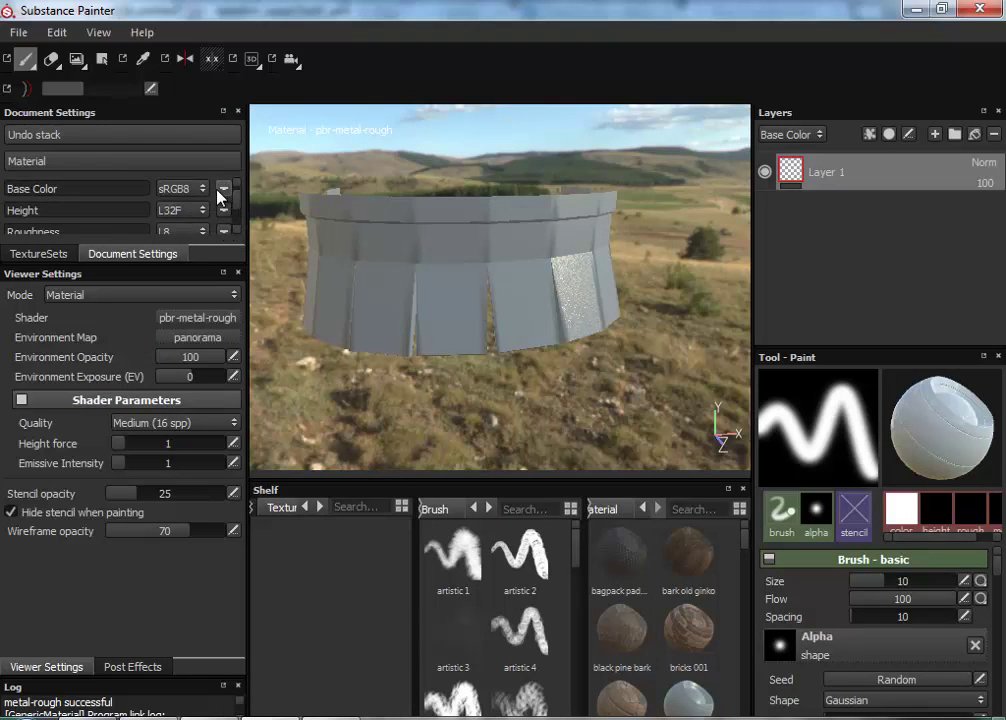
scroll(237, 195, "up", 2)
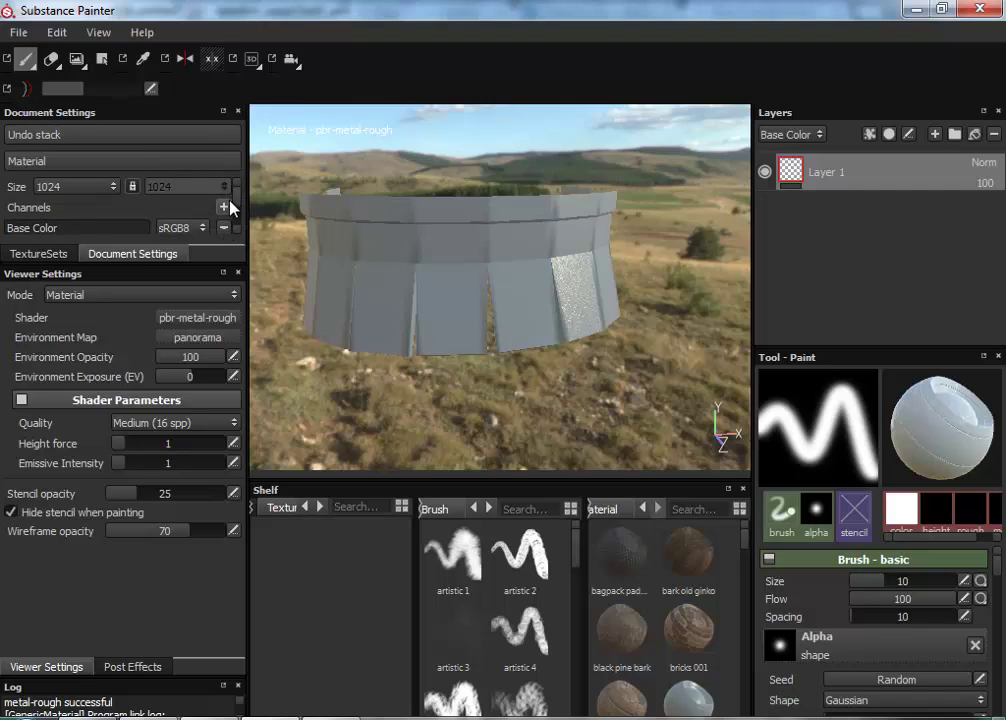
left_click(224, 207)
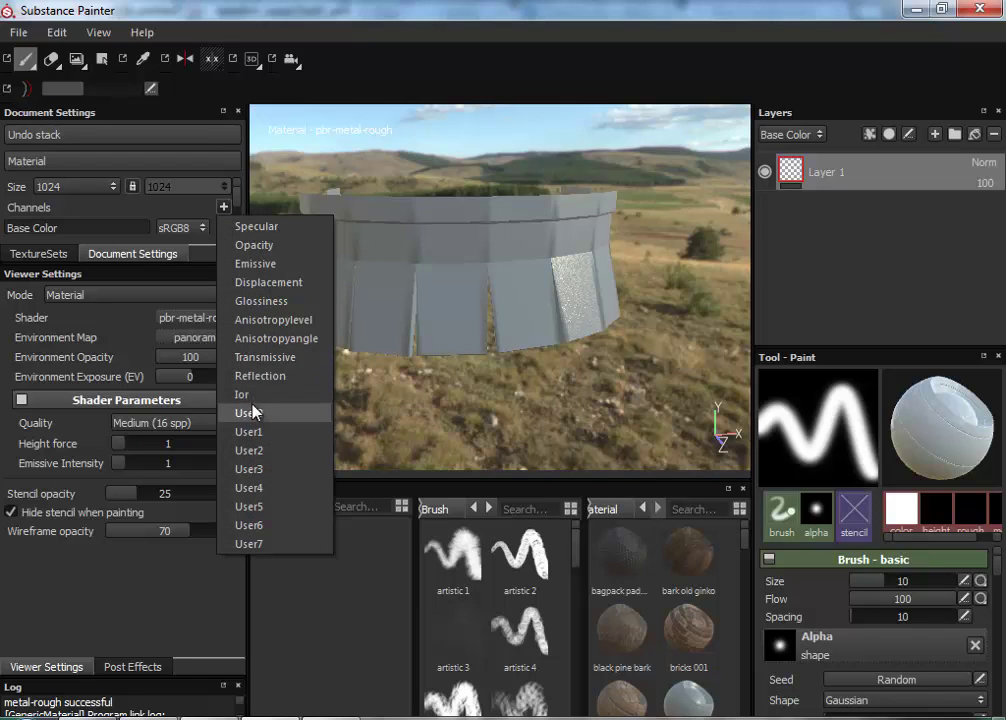
left_click(236, 205)
Toggle the visibility of the lambert3 texture set off and on, then compare TextureSets with Document Settings.
left_click(62, 257)
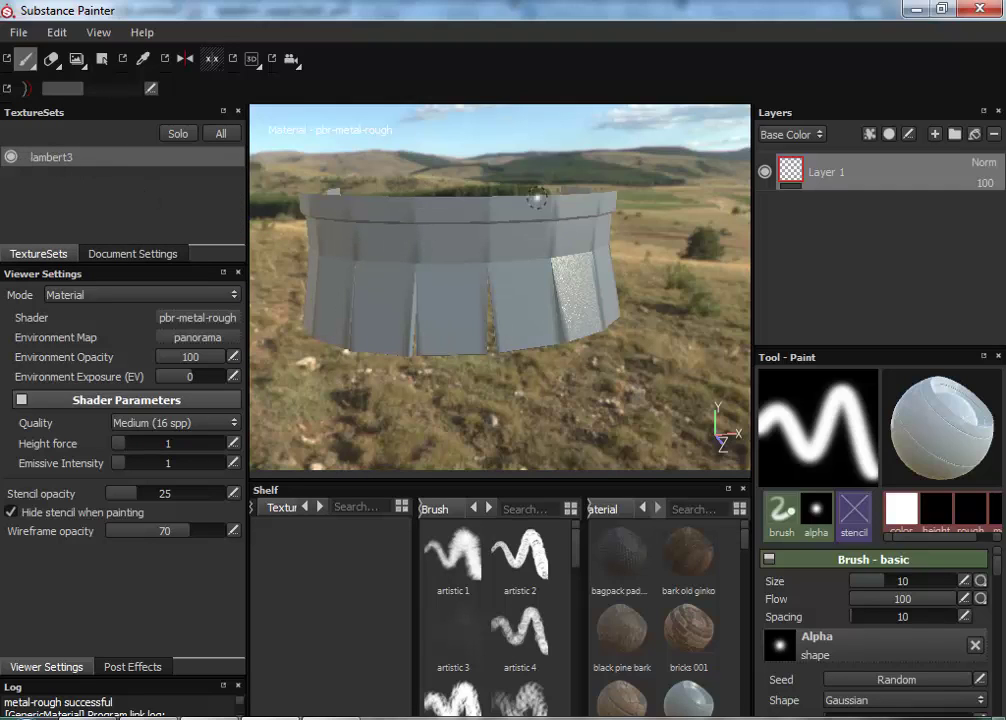
left_click(11, 158)
left_click(11, 158)
left_click(11, 158)
left_click(11, 158)
left_click(130, 256)
left_click(45, 254)
Examine the available viewer modes, the shader choices and the file import options.
left_click(67, 294)
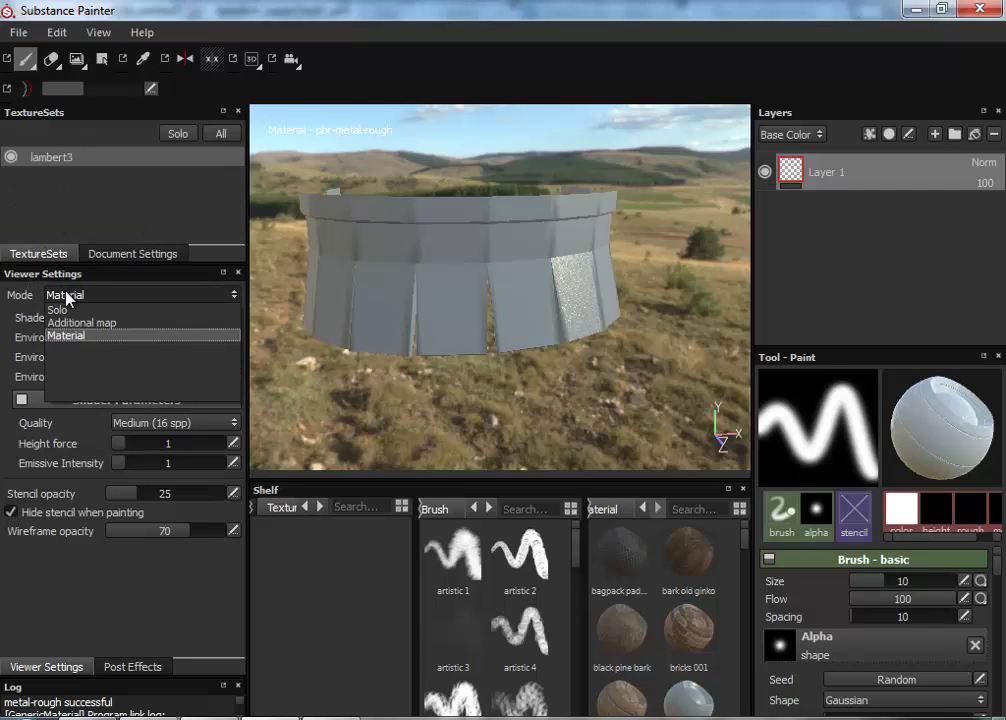
left_click(91, 297)
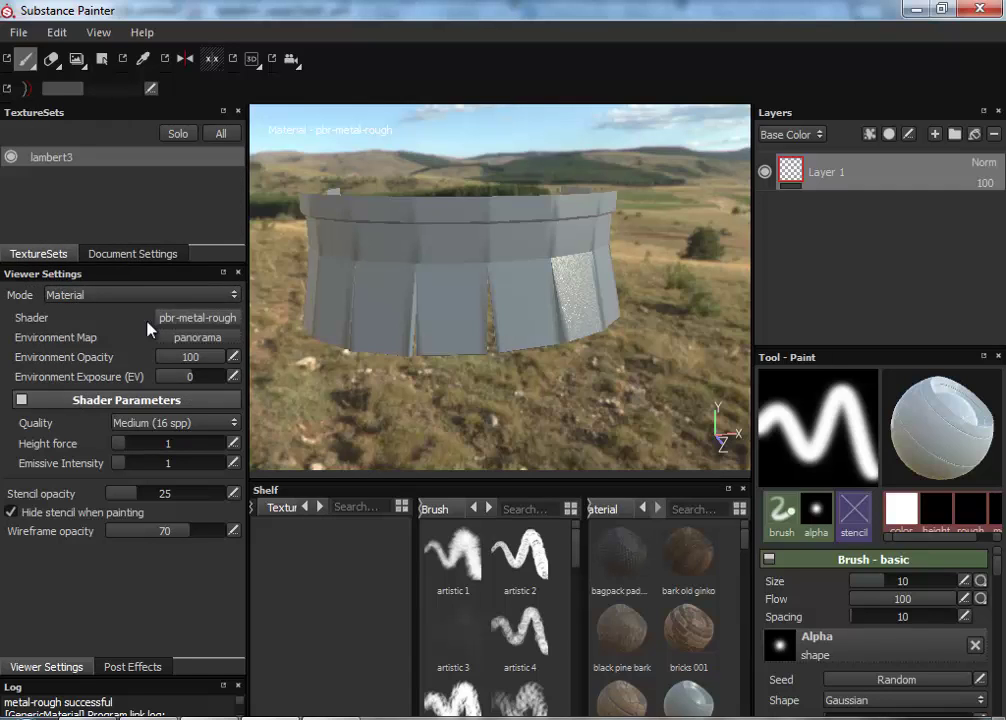
left_click(200, 320)
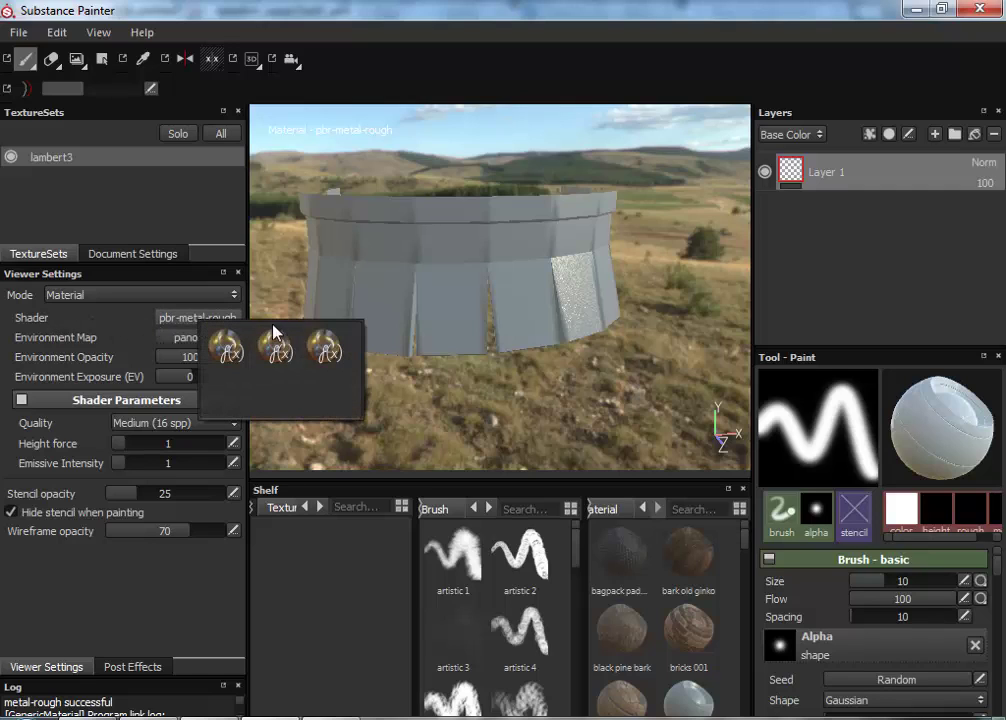
left_click(185, 325)
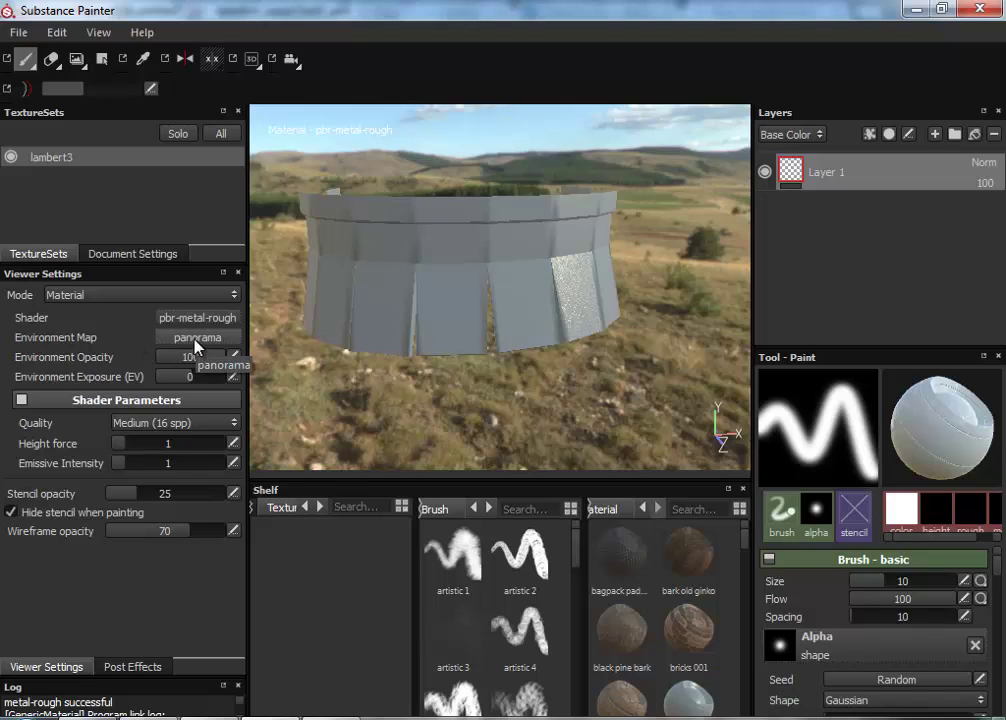
left_click(20, 33)
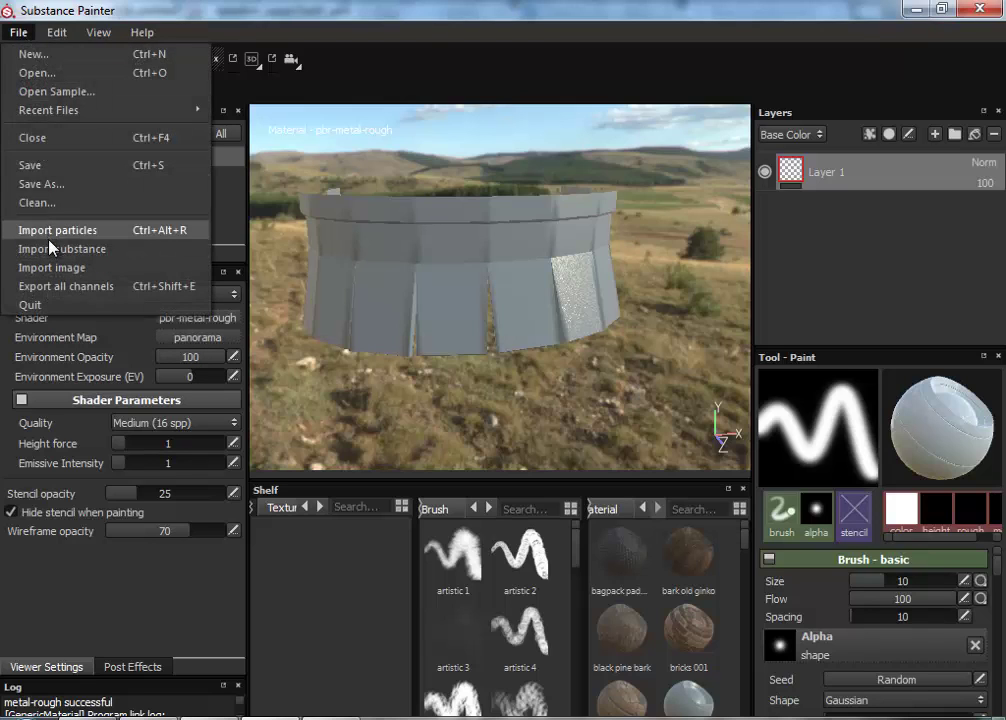
left_click(20, 33)
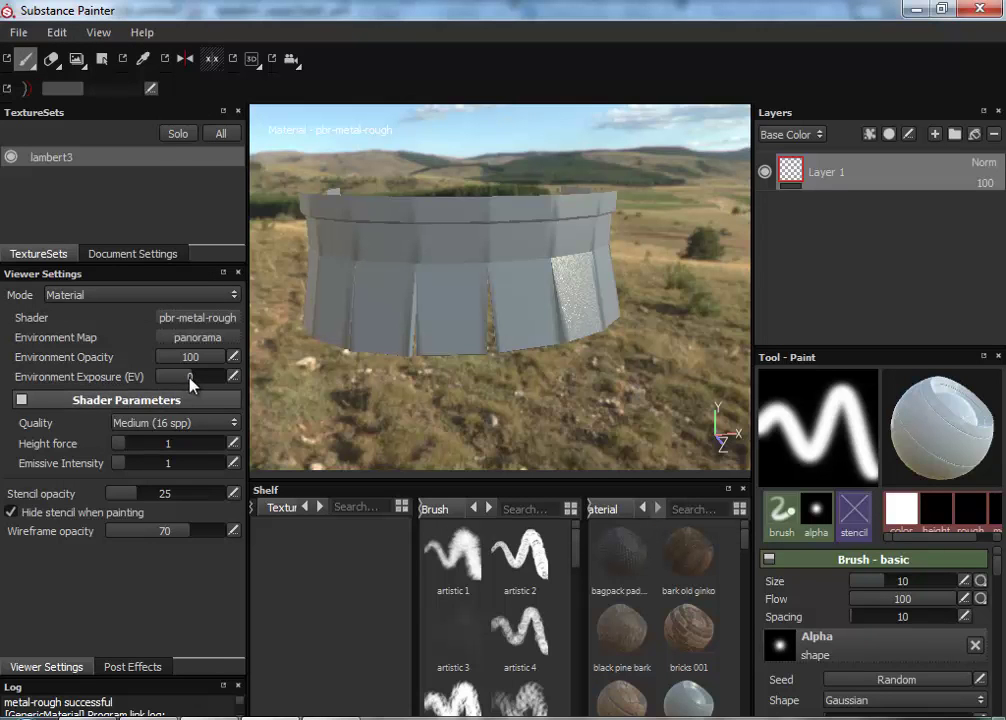
Set the environment exposure to 0.43 EV and the environment opacity to 0.
mouse_move(190, 383)
left_mouse_down()
mouse_move(150, 381)
mouse_move(194, 387)
left_mouse_up()
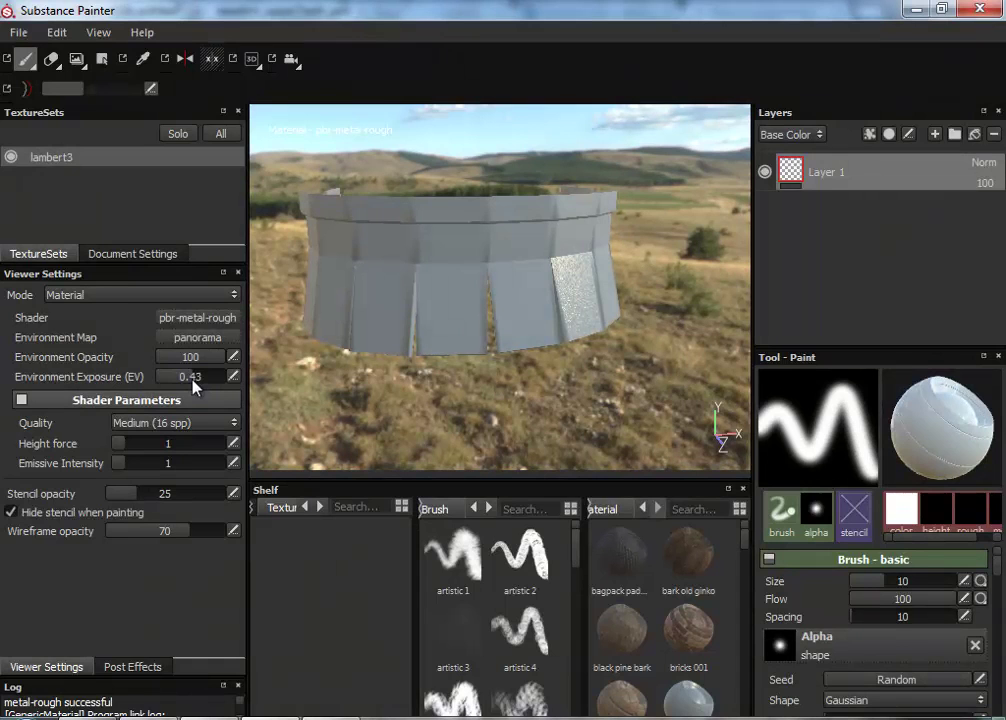
mouse_move(204, 361)
left_mouse_down()
mouse_move(153, 366)
mouse_move(222, 367)
left_mouse_up()
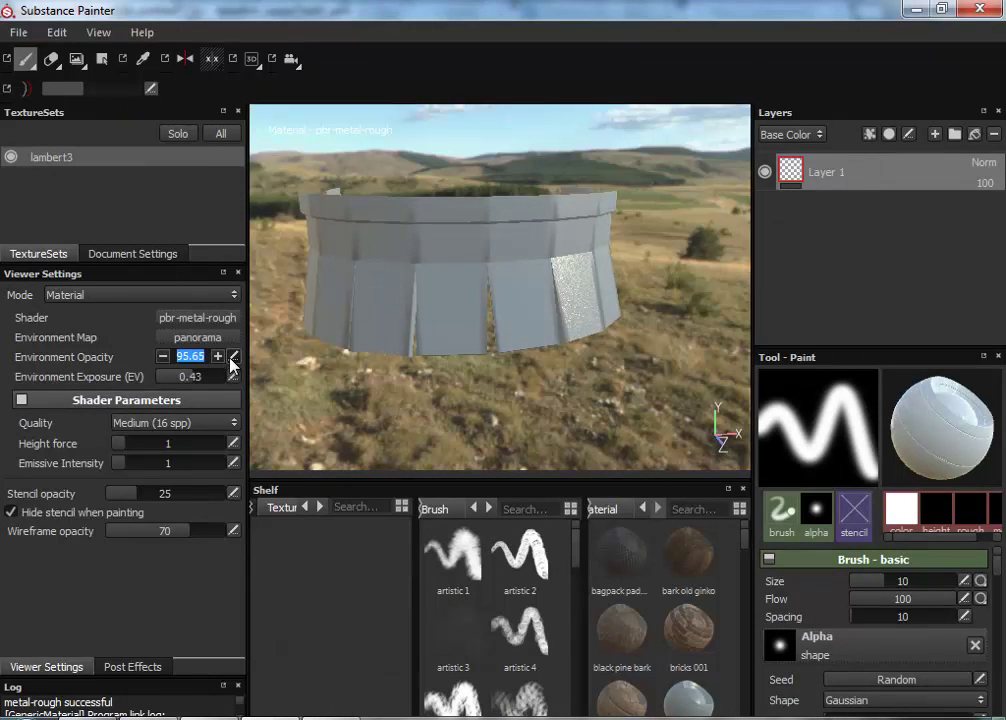
left_click(163, 357)
left_click(128, 359)
left_click_drag(181, 362, 128, 355)
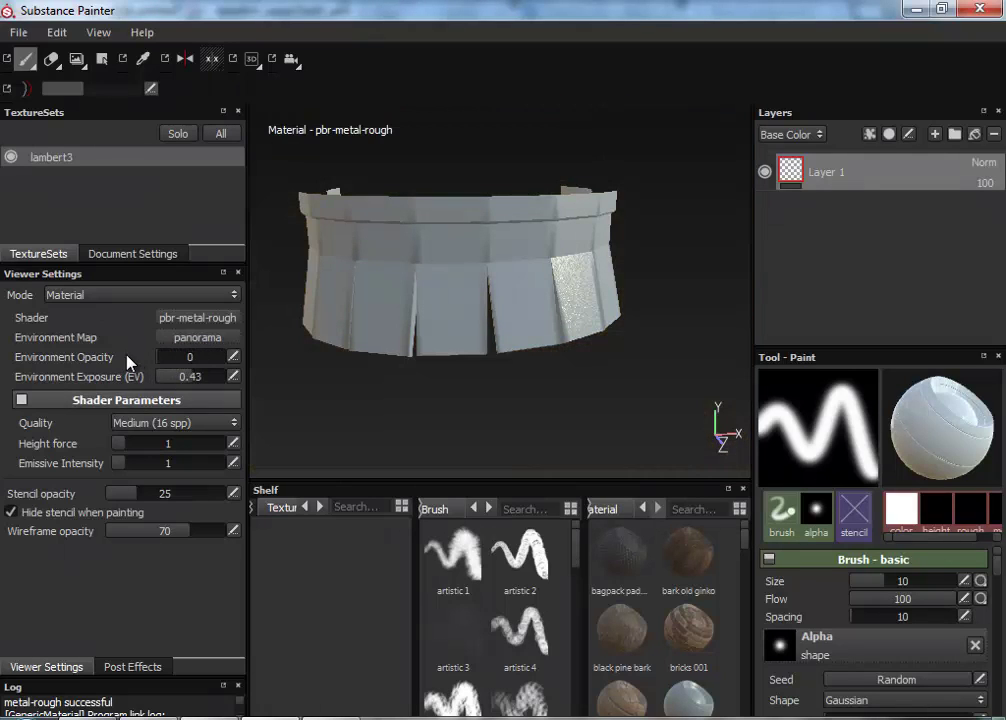
Browse the shelf's resource categories and look through the available brushes and materials.
right_click_drag(440, 265, 520, 360, "alt")
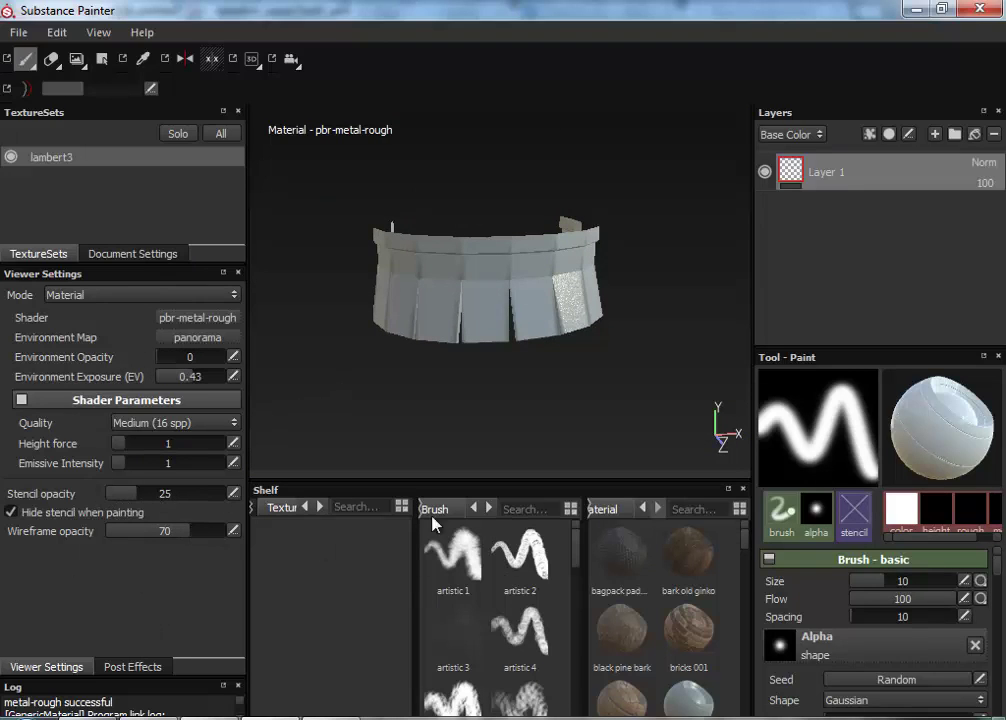
left_click(321, 507)
left_click(321, 507)
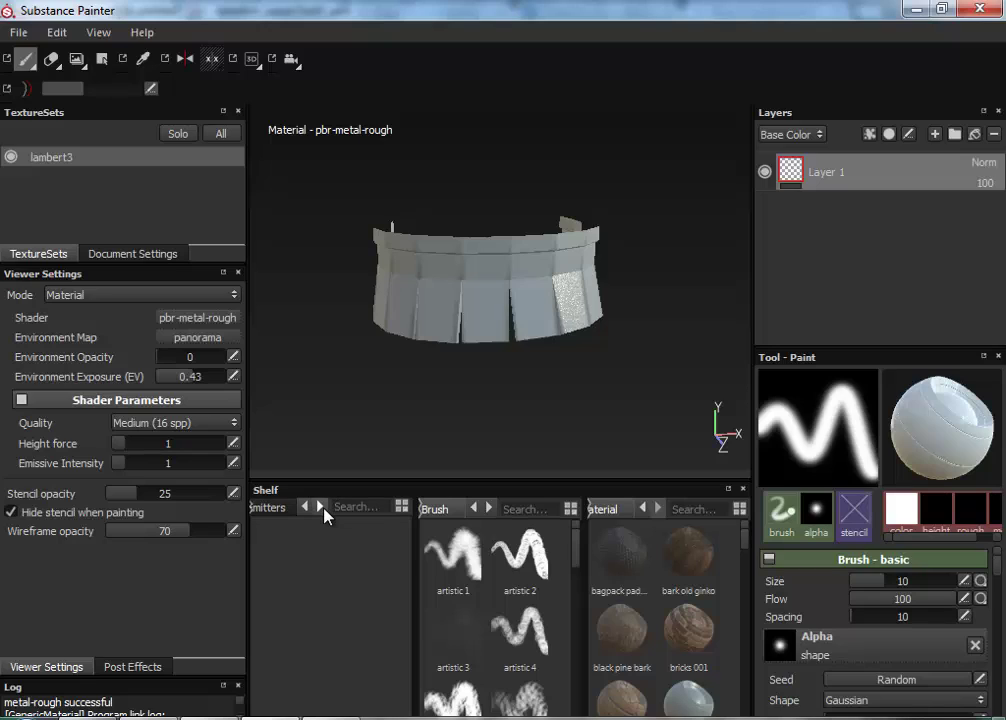
left_click(321, 507)
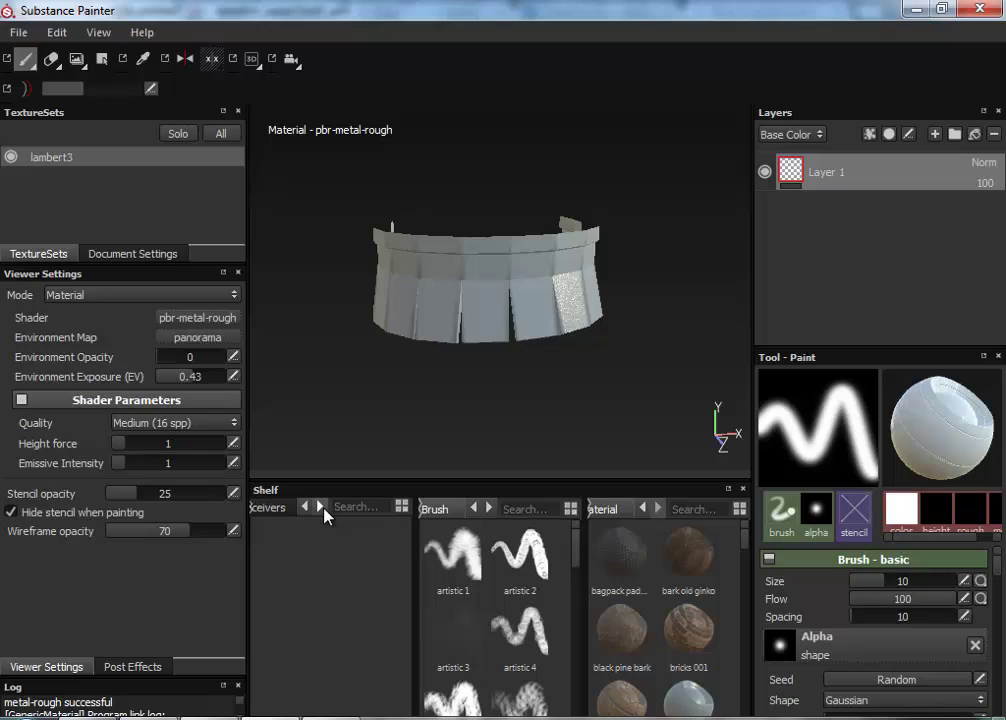
left_click(475, 511)
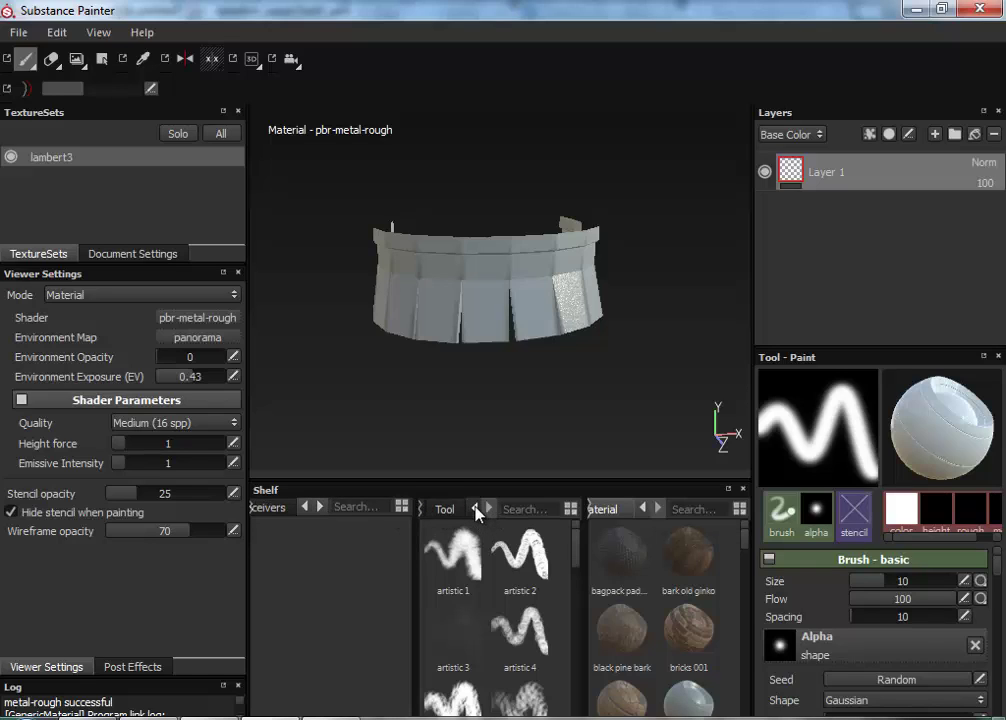
left_click(476, 513)
left_click(476, 513)
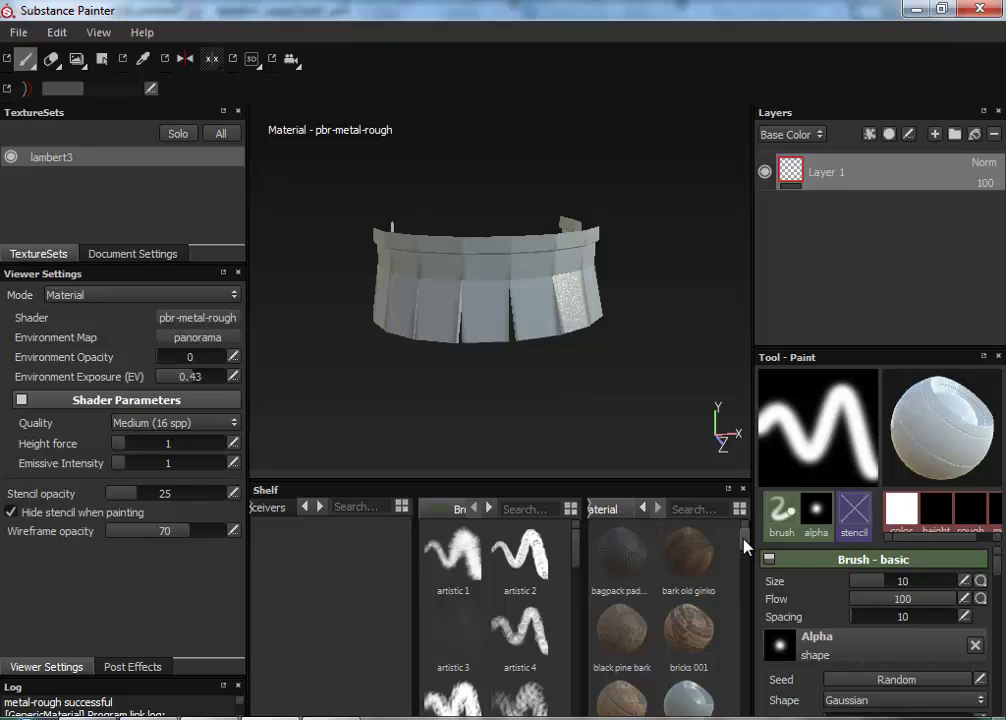
scroll(736, 620, "down", 6)
scroll(740, 560, "up", 8)
Enlarge the paint tool settings area and collapse its Brush section, checking the Stencil section.
left_click_drag(926, 352, 916, 217)
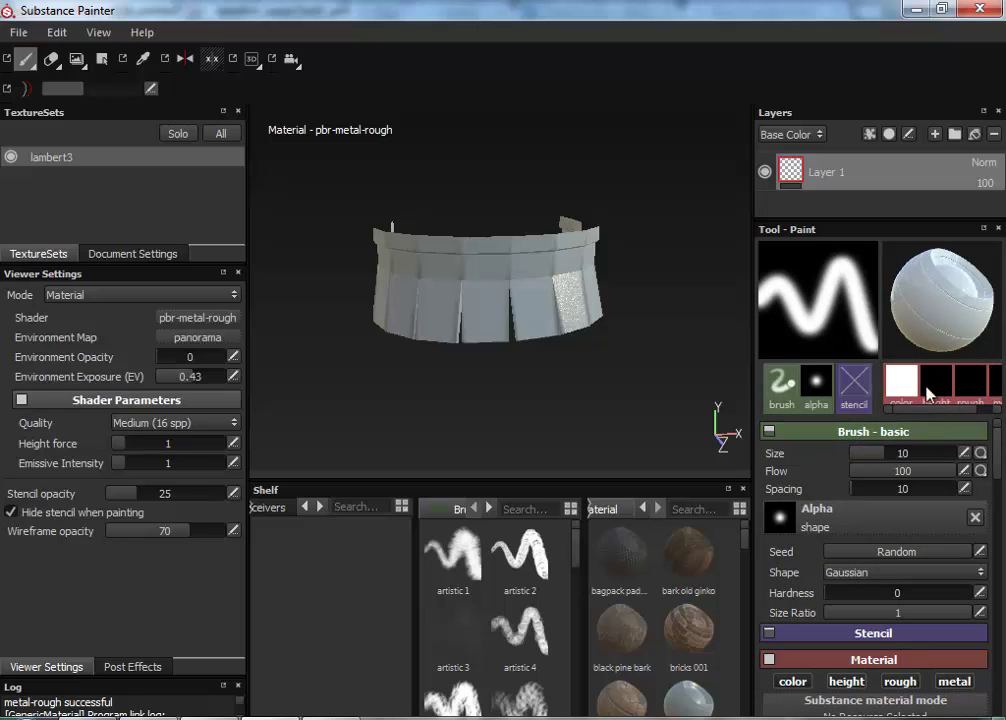
left_click(769, 432)
left_click(769, 432)
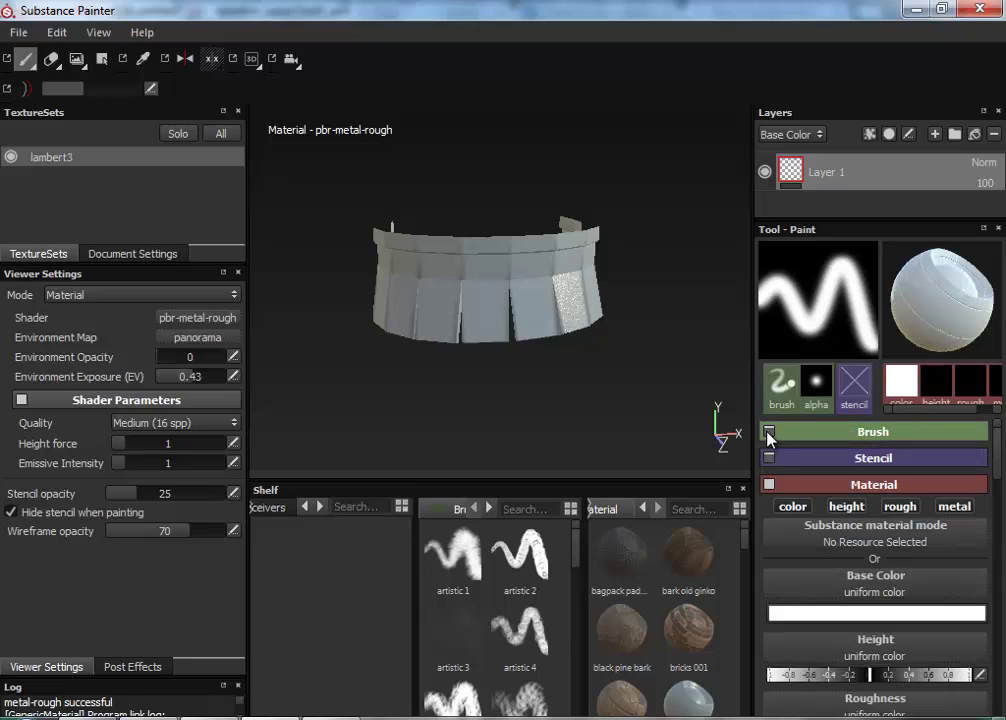
left_click(769, 458)
left_click(769, 458)
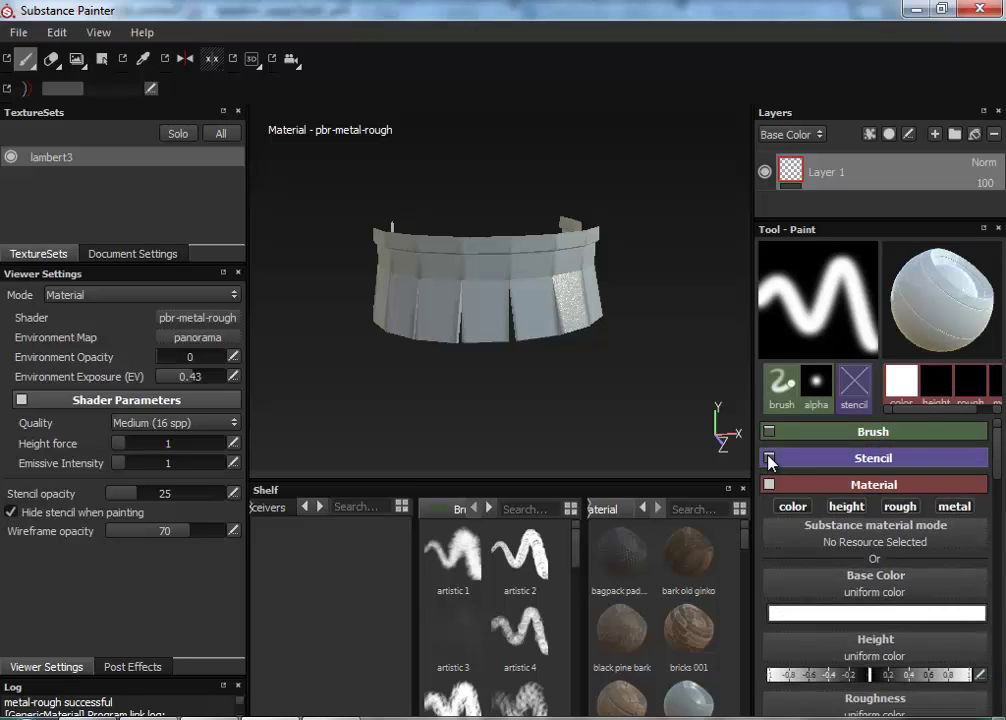
Expand the paint tool's Material section and turn off its metal and height channels.
left_click(769, 485)
left_click(769, 485)
left_click(769, 485)
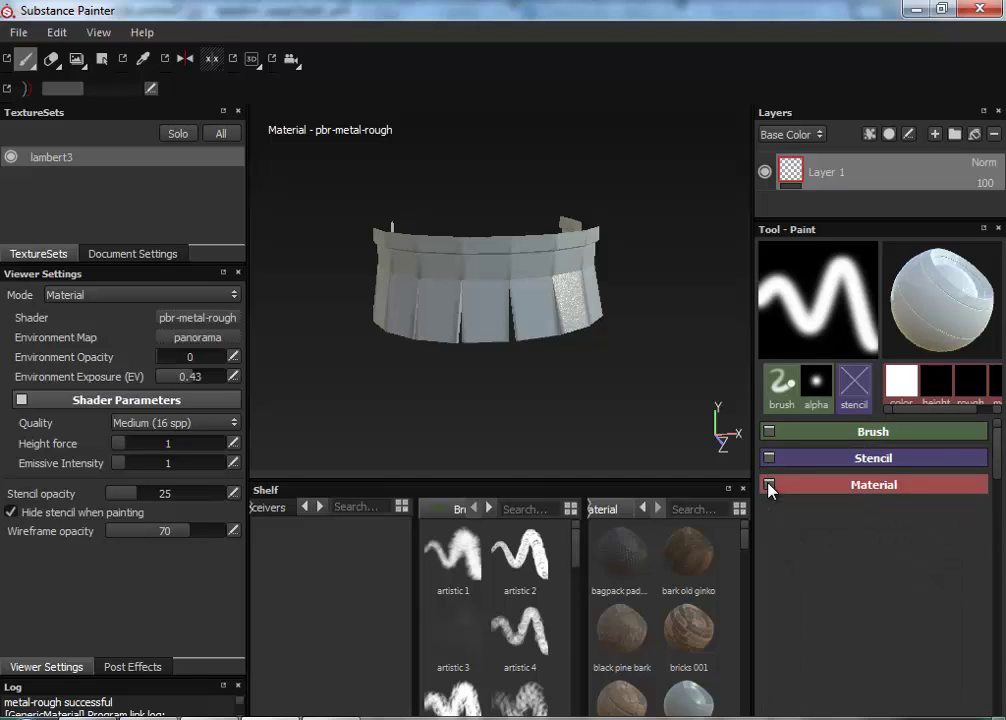
left_click(769, 485)
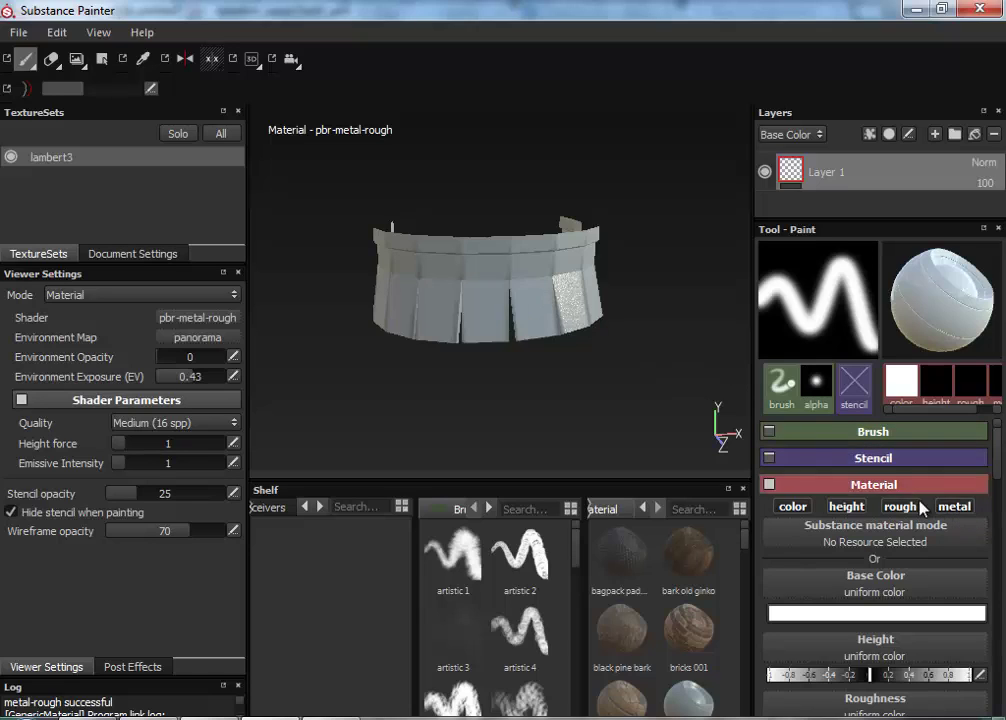
left_click(955, 507)
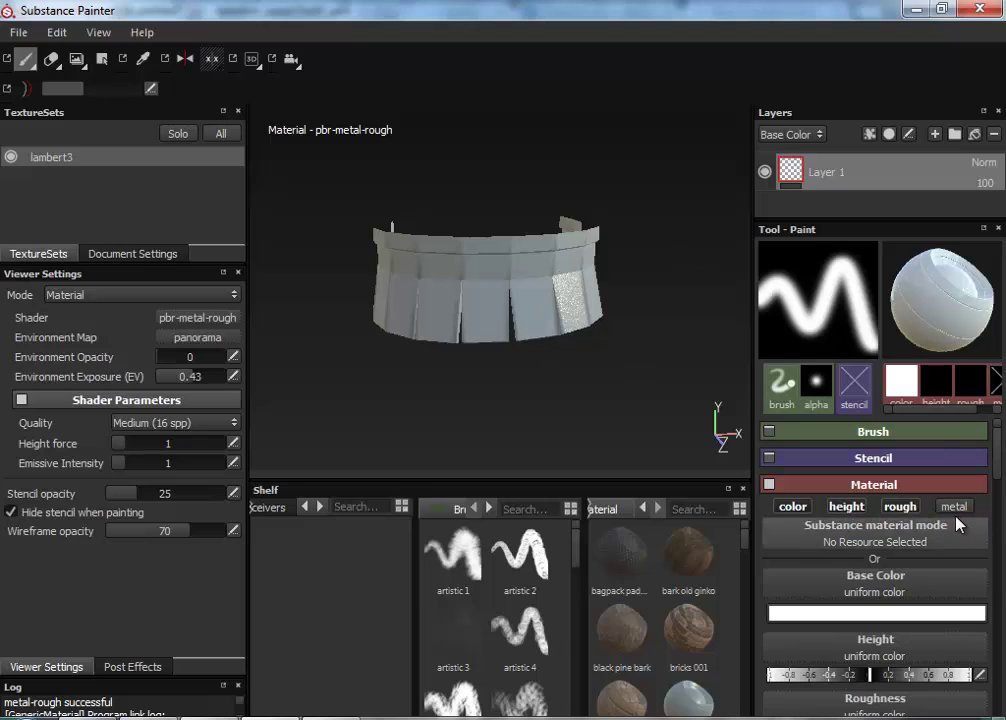
left_click(848, 507)
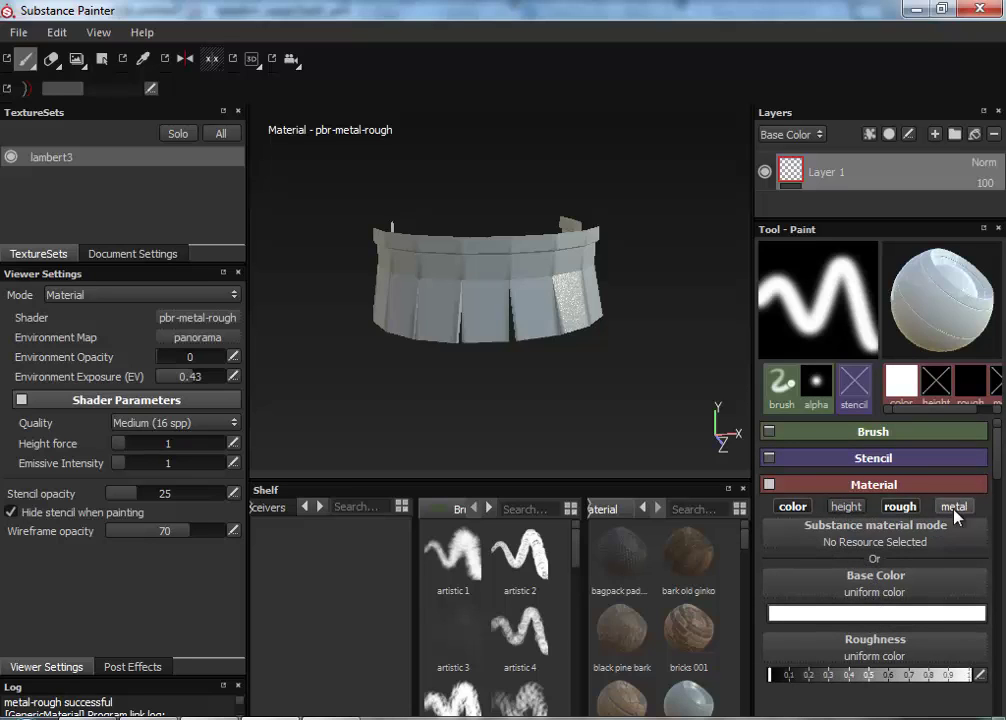
Set the paint material's base color to a muted olive with hue 0.182, saturation 0.535 and value 0.228.
left_click(889, 614)
mouse_move(845, 610)
left_mouse_down()
mouse_move(843, 643)
mouse_move(843, 632)
left_mouse_up()
left_click(783, 593)
left_click_drag(765, 586, 705, 577)
left_click_drag(862, 600, 835, 624)
left_click_drag(885, 577, 880, 630)
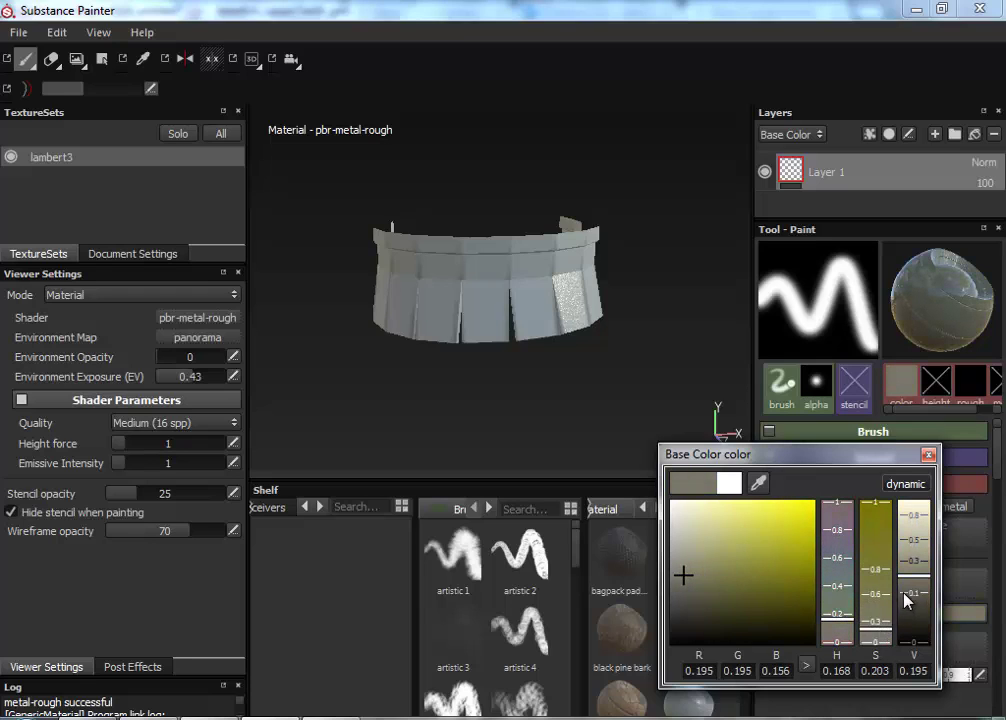
mouse_move(912, 586)
left_mouse_down()
mouse_move(916, 606)
mouse_move(915, 576)
left_mouse_up()
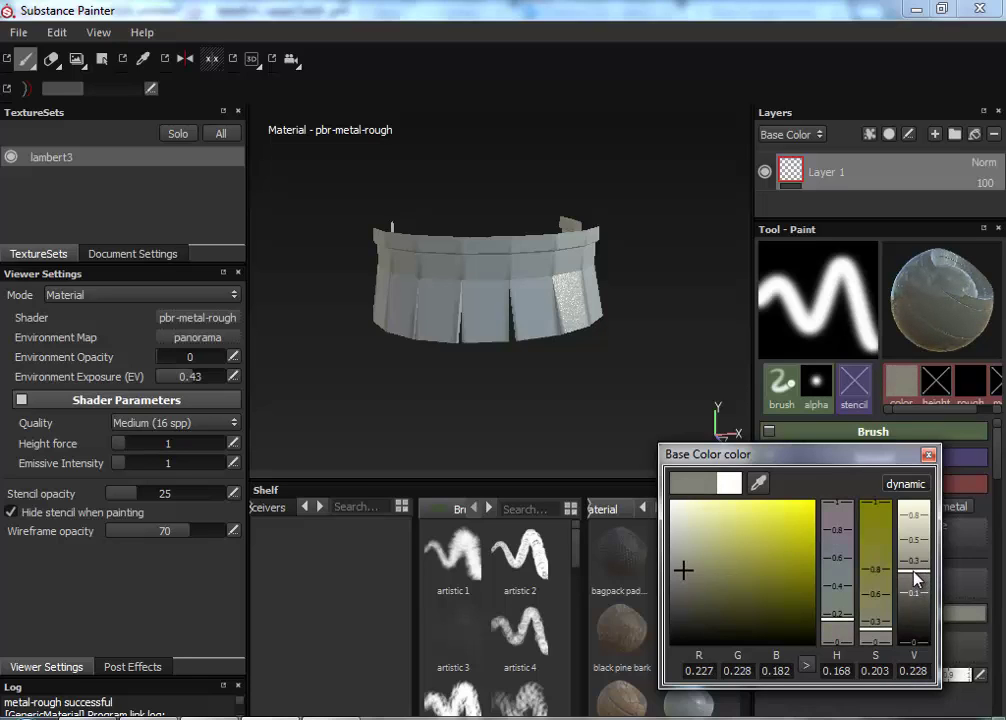
left_click_drag(887, 630, 854, 617)
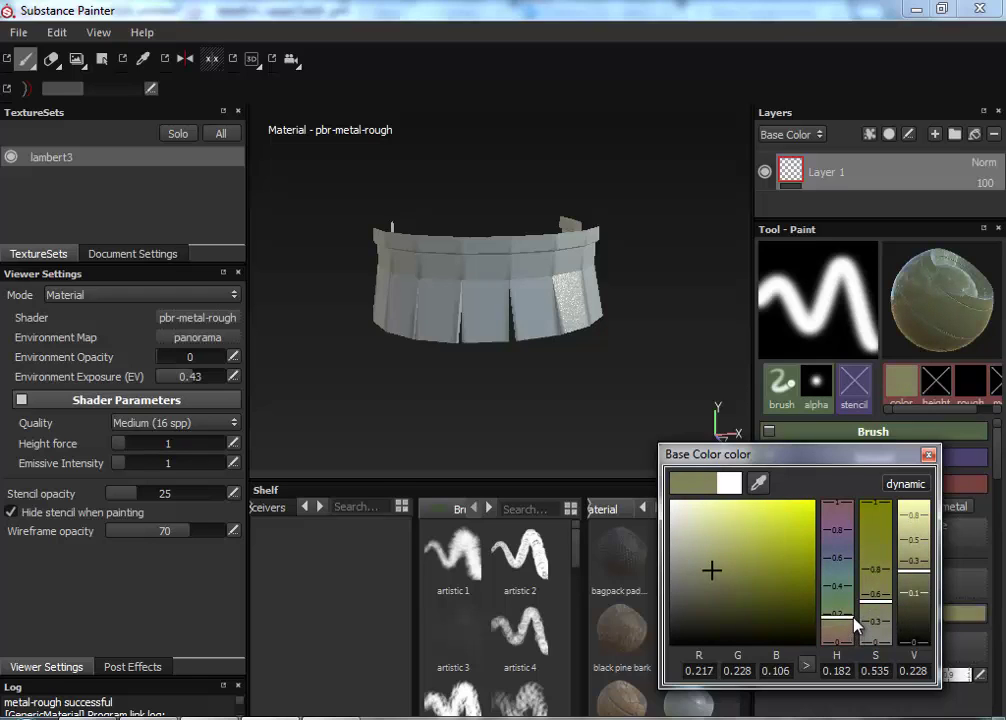
Change the base color to a pale yellow-green with RGB 0.561, 0.583, 0.346 and close the color picker.
mouse_move(713, 576)
left_mouse_down()
mouse_move(705, 570)
mouse_move(697, 585)
left_mouse_up()
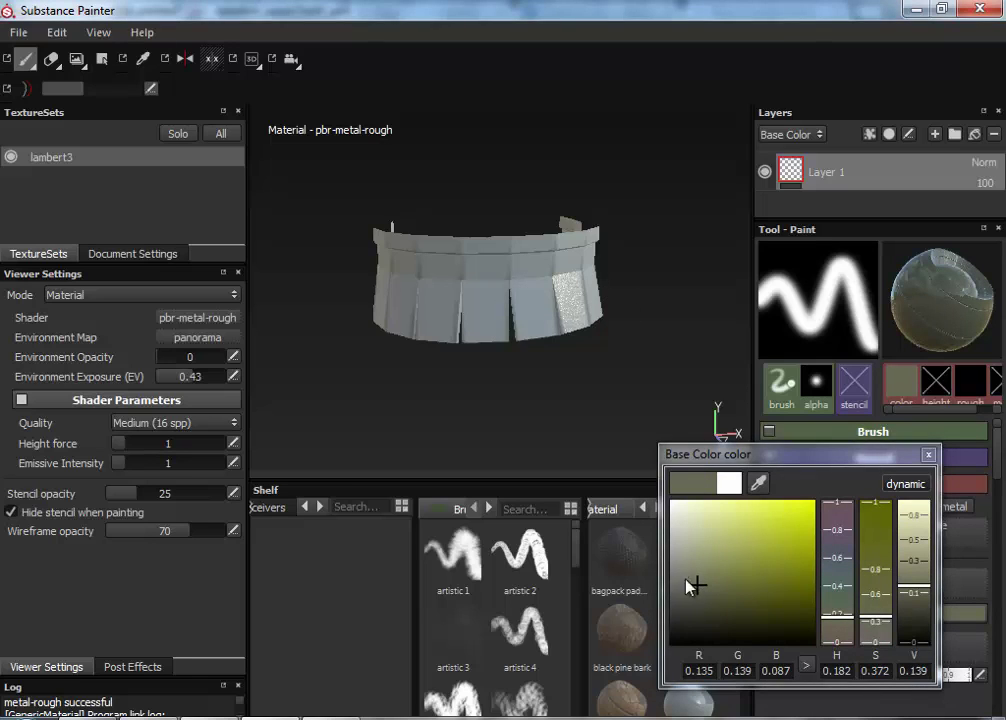
left_click_drag(688, 580, 790, 543)
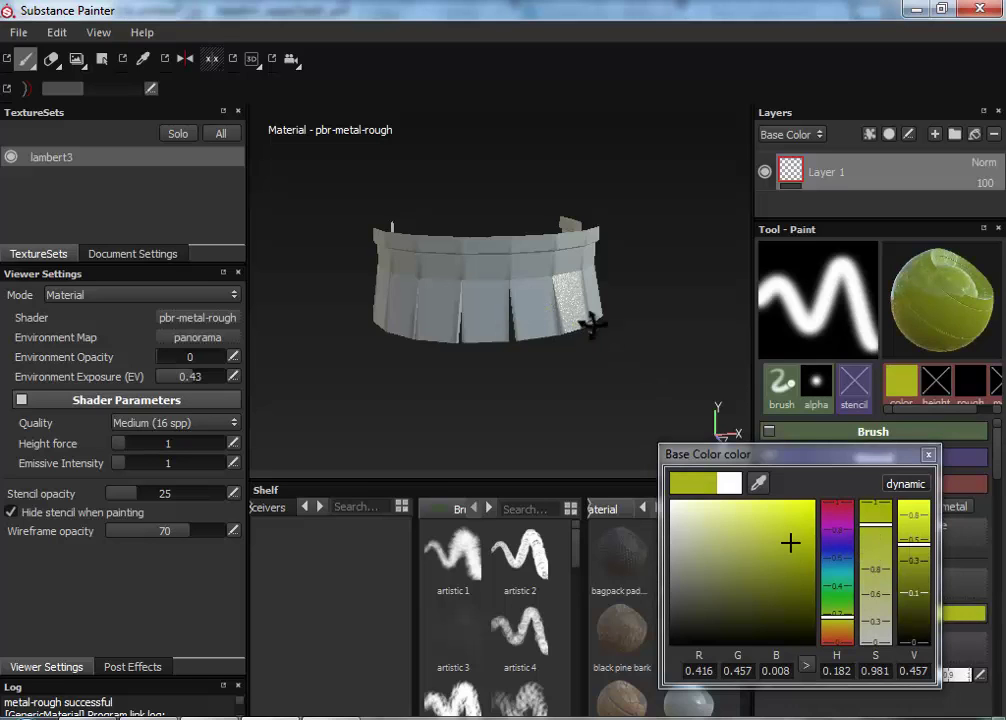
left_click_drag(591, 330, 621, 321, "alt")
scroll(621, 321, "up", 4)
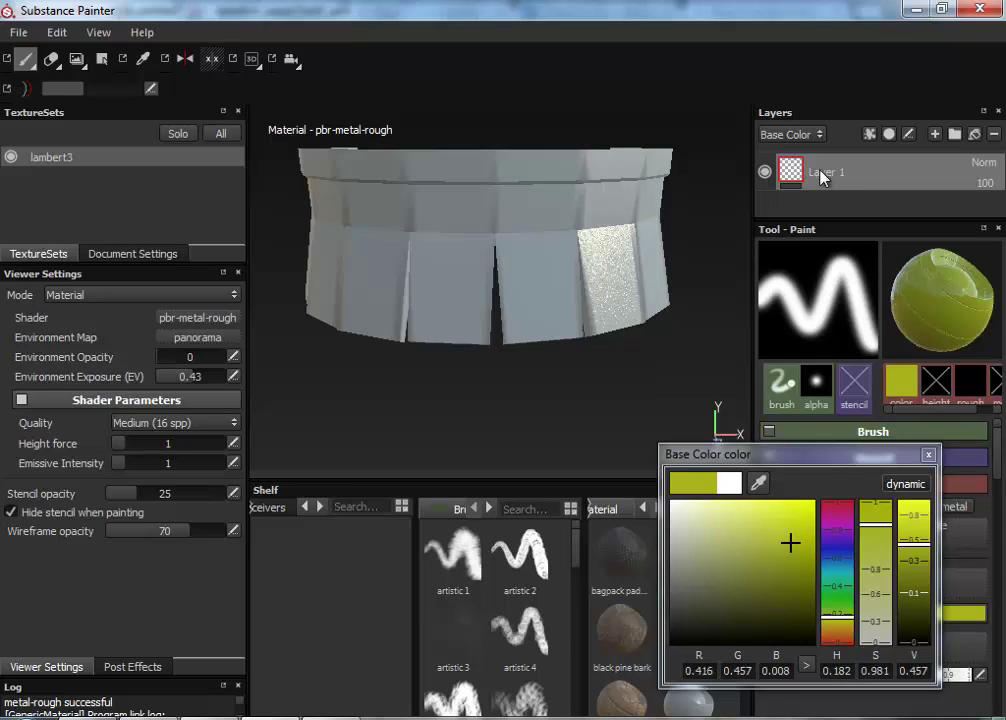
left_click(765, 174)
left_click_drag(790, 542, 700, 533)
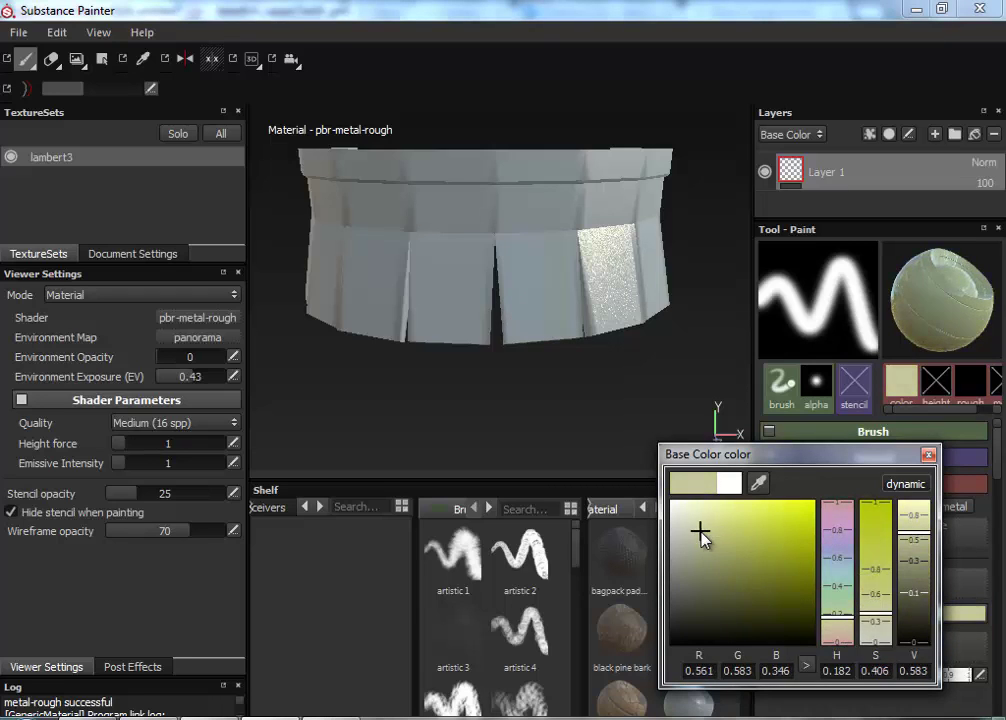
left_click(928, 454)
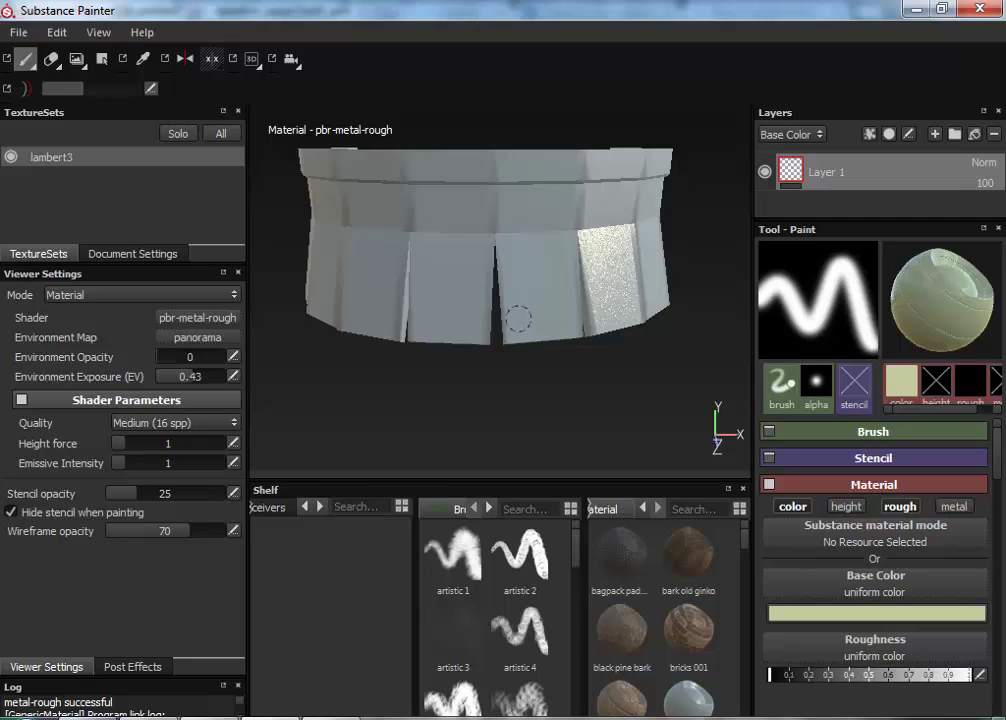
Collapse the Material section, expand the Brush section and set the brush size to 30.47.
left_click(770, 485)
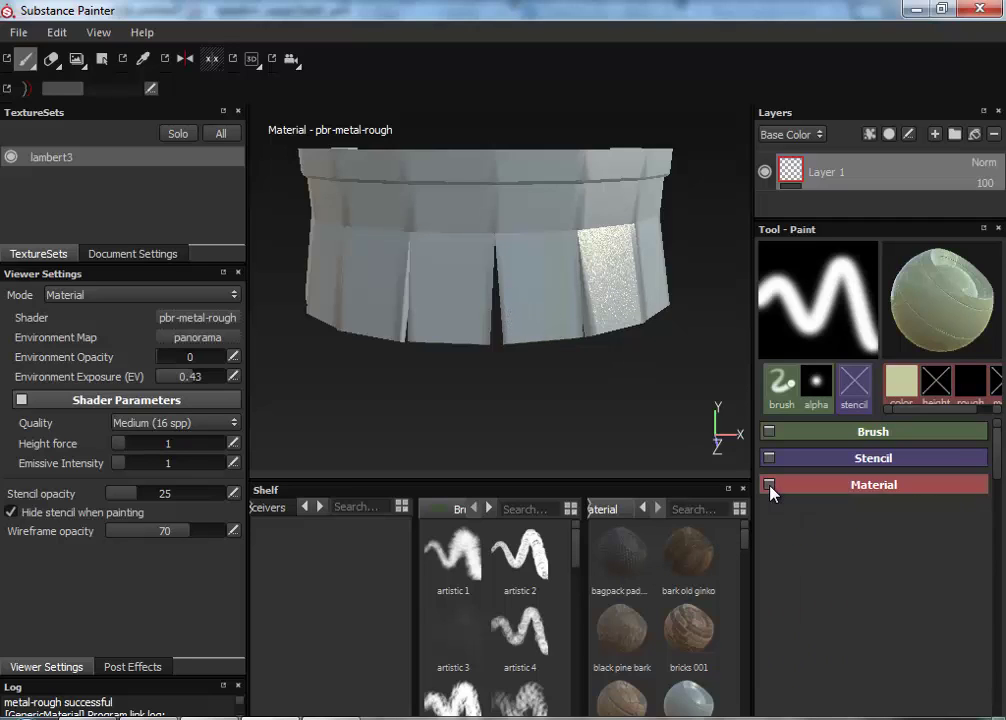
left_click(768, 433)
mouse_move(882, 455)
left_mouse_down()
mouse_move(918, 455)
mouse_move(909, 455)
left_mouse_up()
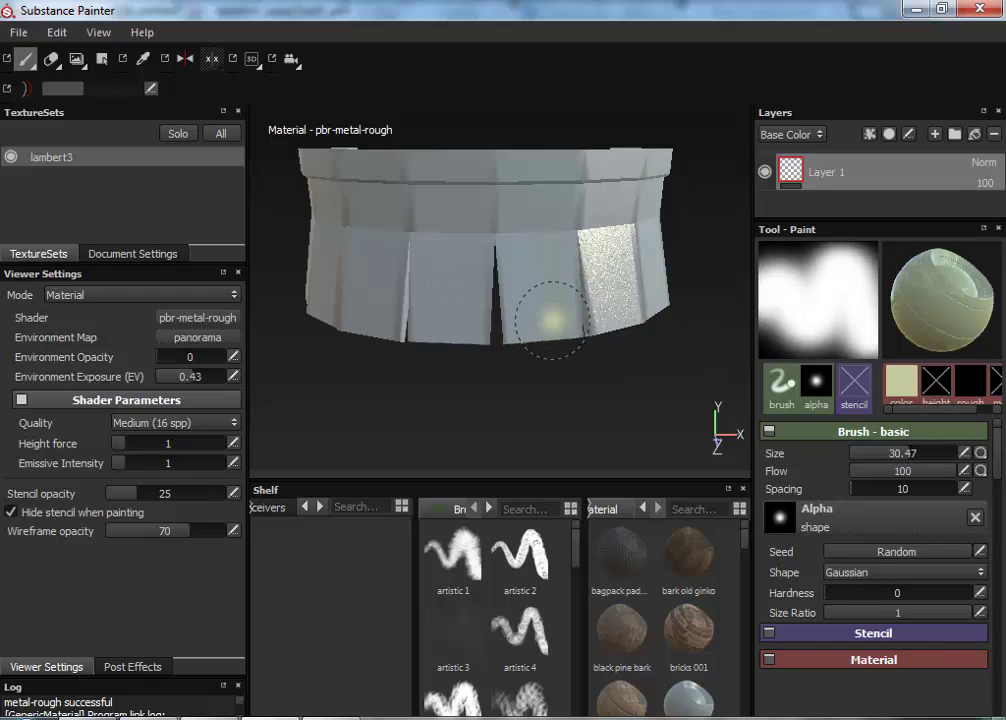
scroll(597, 382, "up", 3)
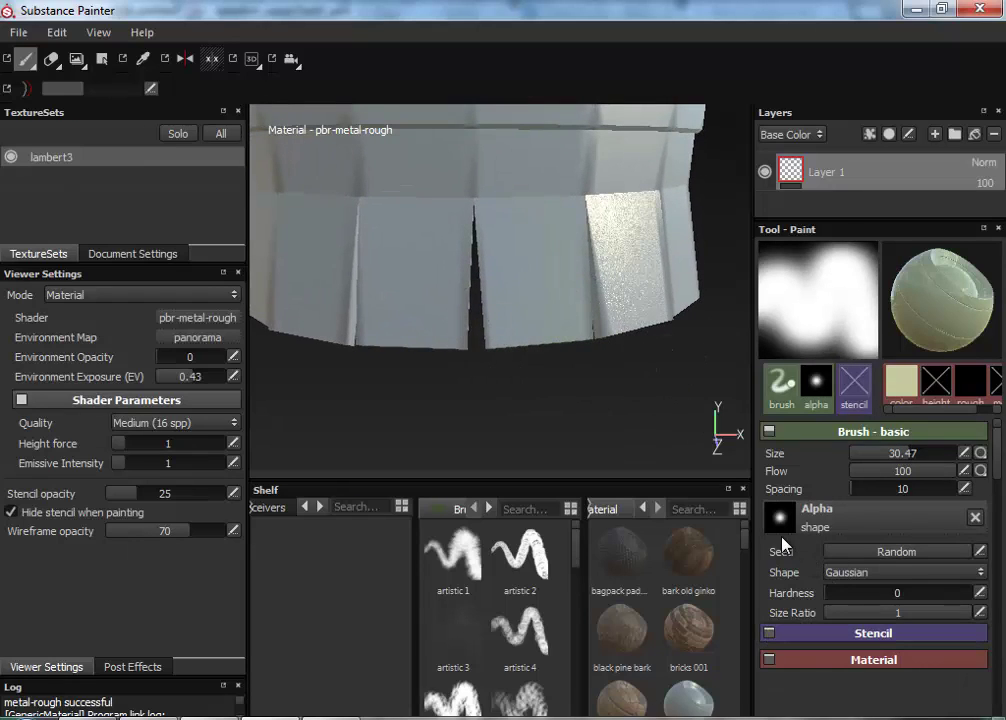
Set the paint material's roughness to about 0.25.
left_click(769, 431)
left_click(769, 431)
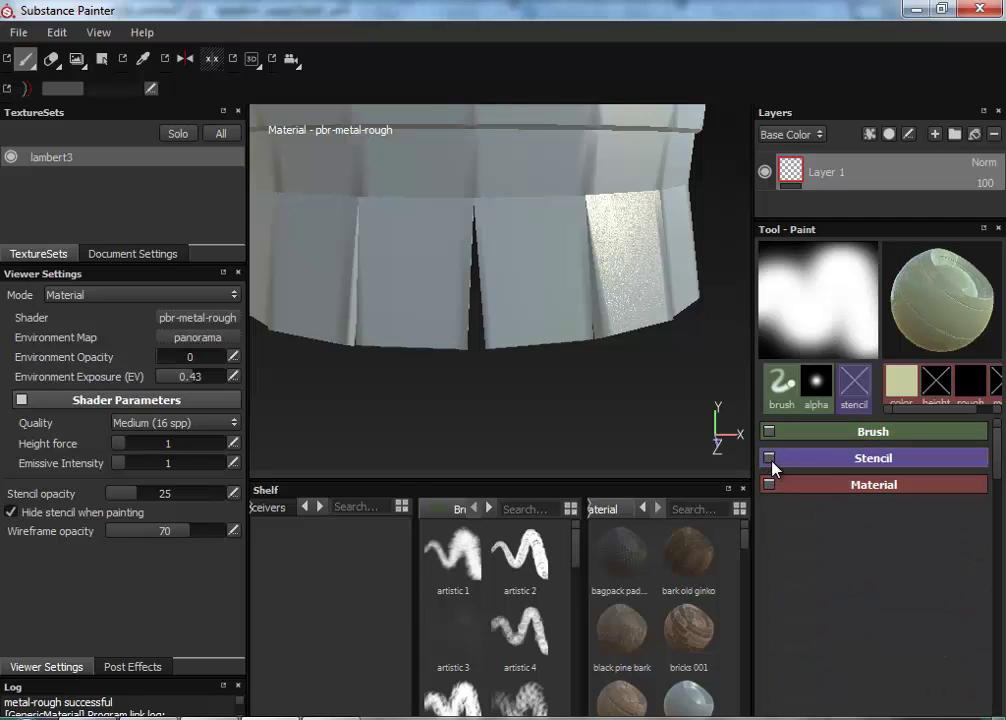
left_click(769, 484)
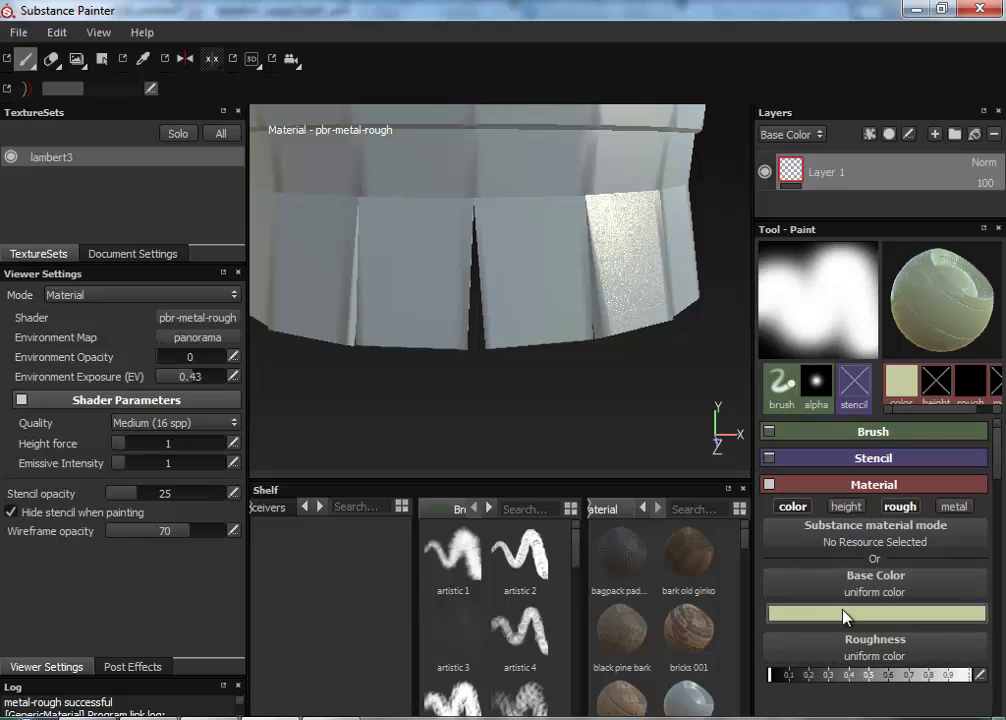
left_click(789, 676)
left_click_drag(789, 676, 818, 677)
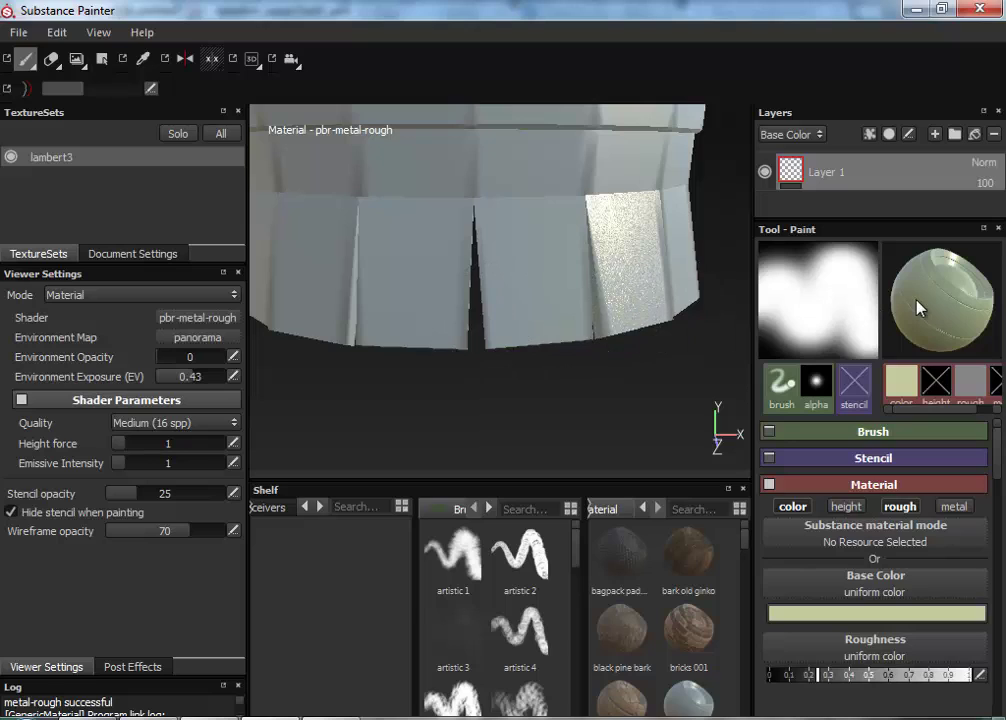
Toggle the visibility of the lambert3 texture set off and on, and paint pale green strokes on the model's front.
left_click(11, 158)
left_click(11, 157)
scroll(539, 292, "down", 3)
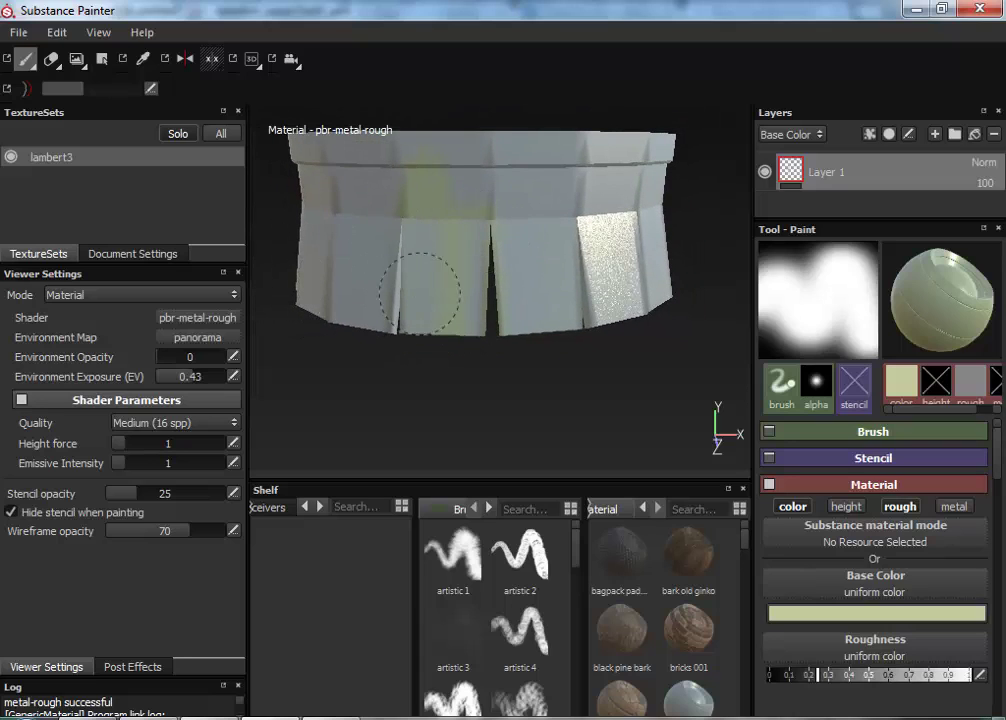
Paint pale green across the UV layout in the 2D-only view with brush size 98.14, and return to the 3D-only view.
left_click(252, 60)
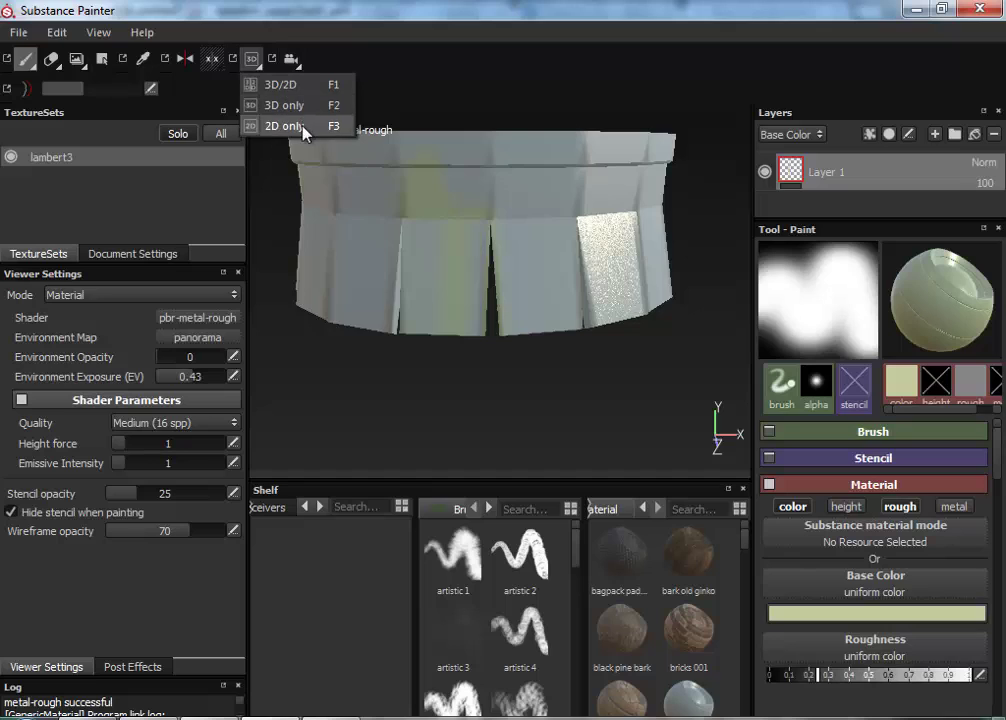
left_click(303, 128)
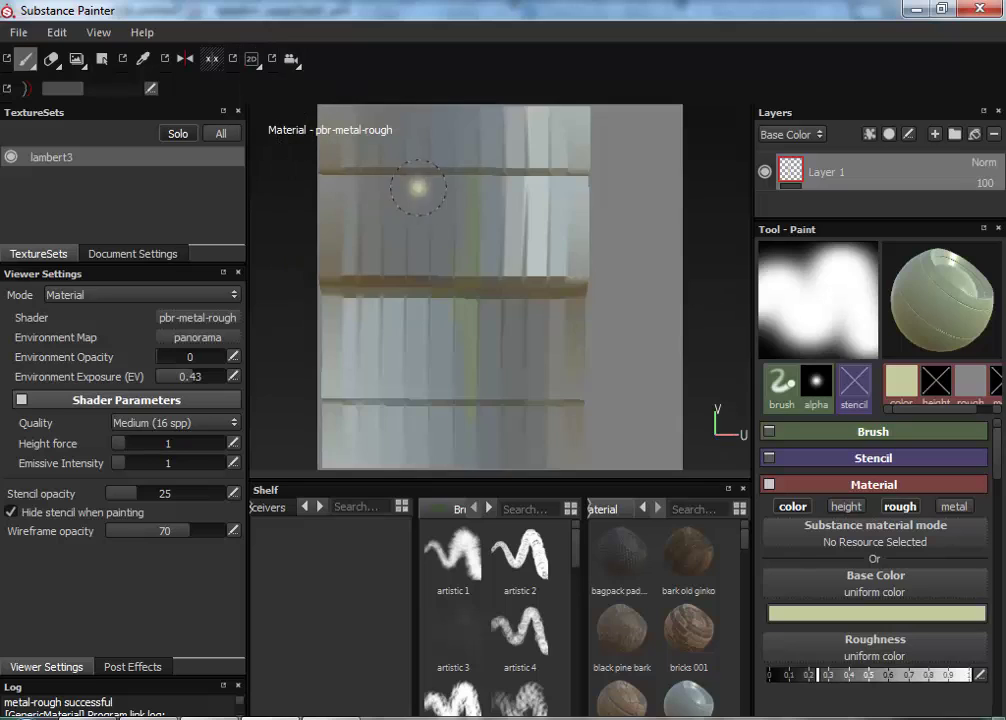
left_click(785, 432)
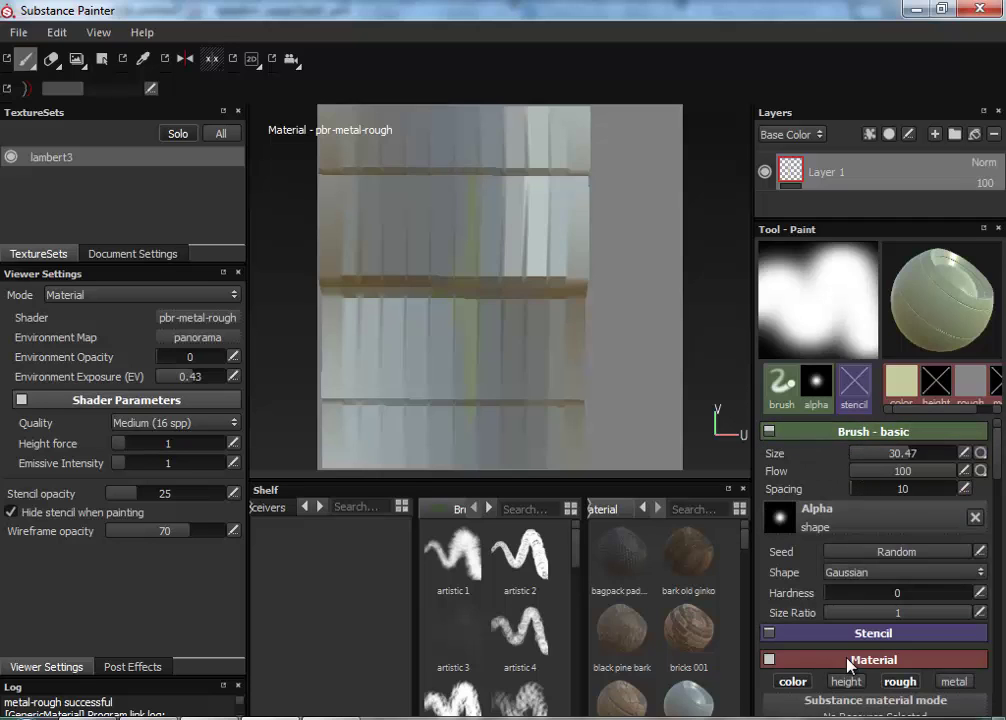
left_click_drag(905, 454, 959, 467)
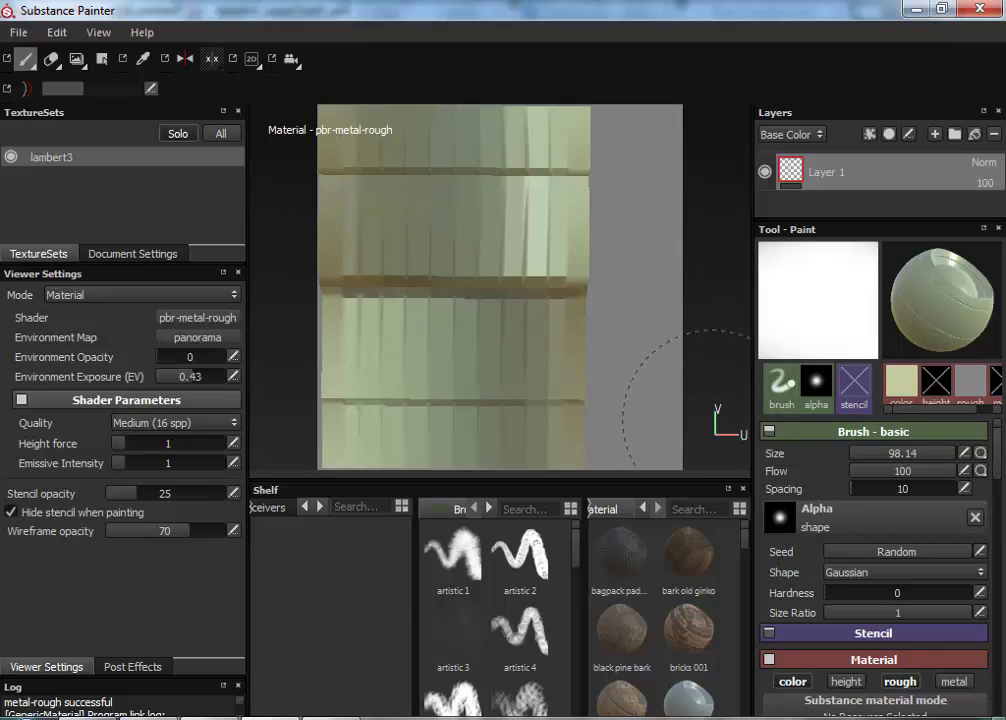
left_click(259, 66)
left_click(270, 103)
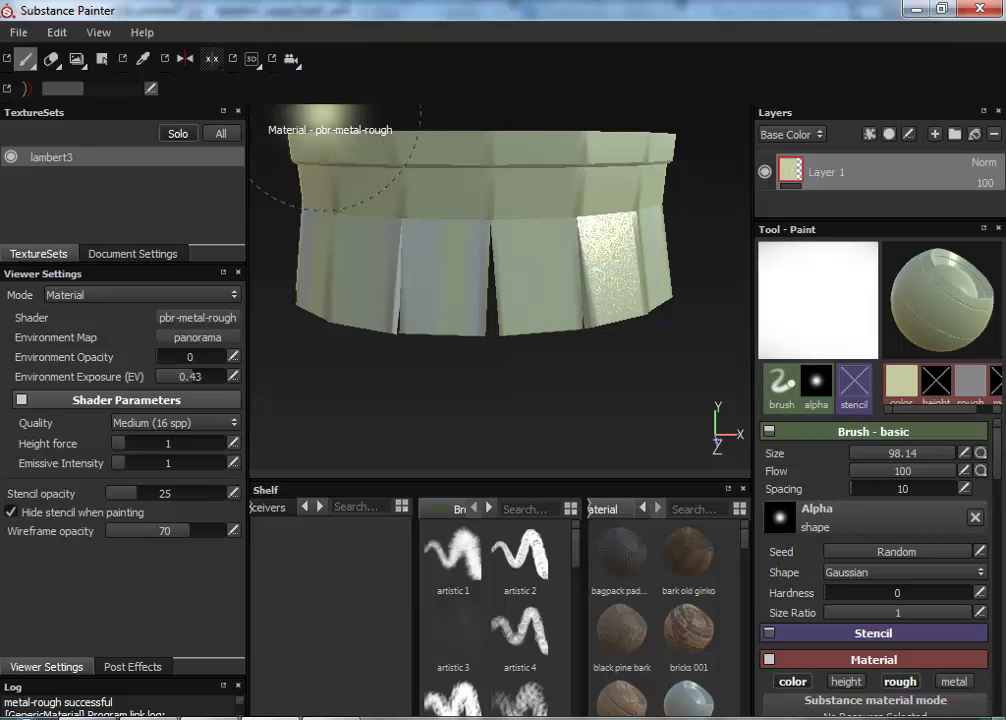
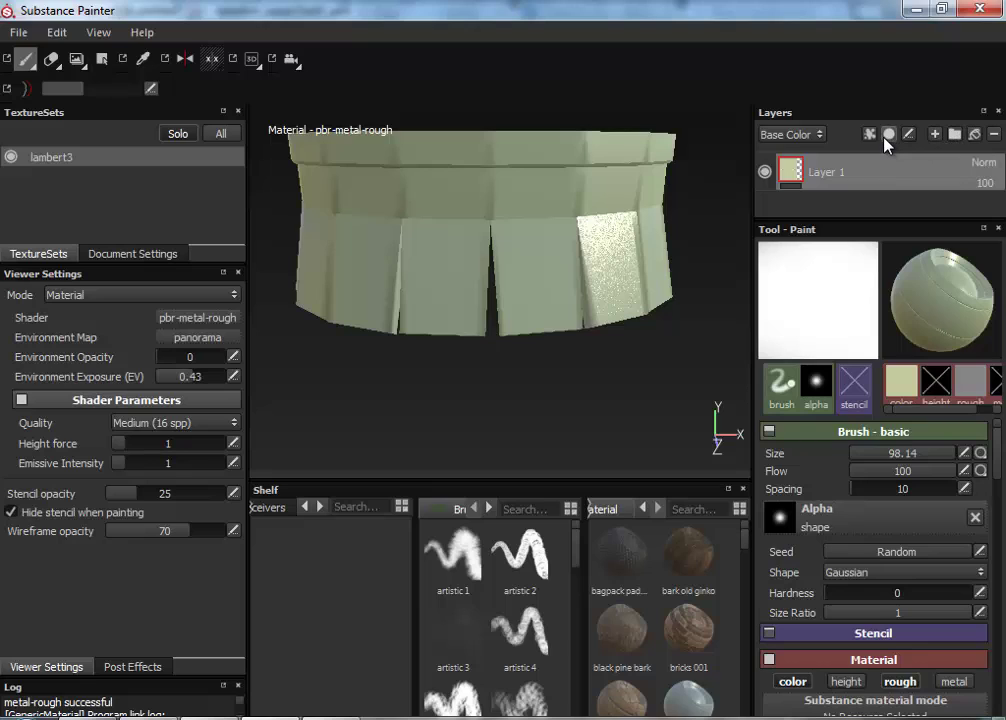
Add a fill layer above Layer 1 and set its base color to near-black, RGB 0.004, 0.003, 0.003.
left_click(974, 138)
left_click(765, 173)
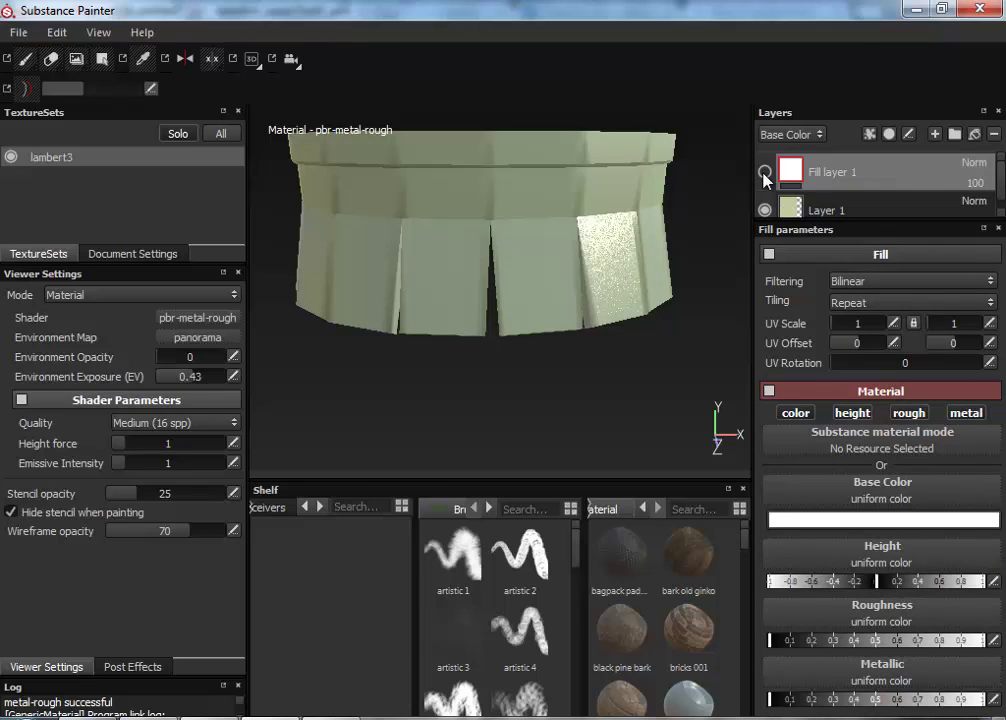
left_click(765, 173)
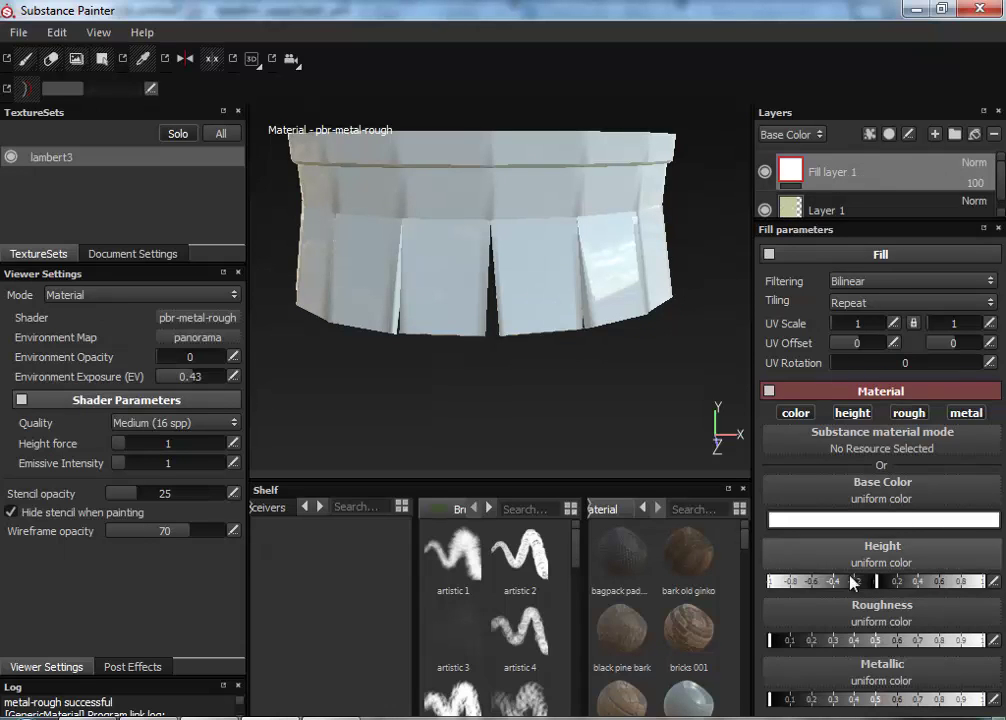
left_click(860, 520)
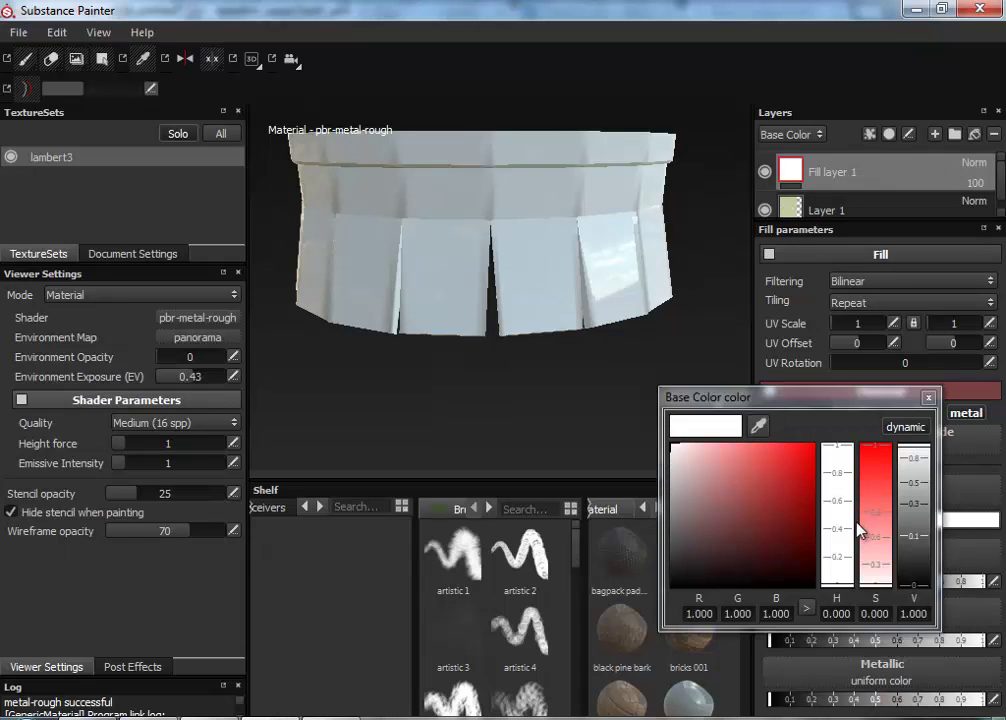
mouse_move(800, 555)
left_mouse_down()
mouse_move(724, 588)
mouse_move(689, 588)
mouse_move(686, 572)
mouse_move(681, 580)
left_mouse_up()
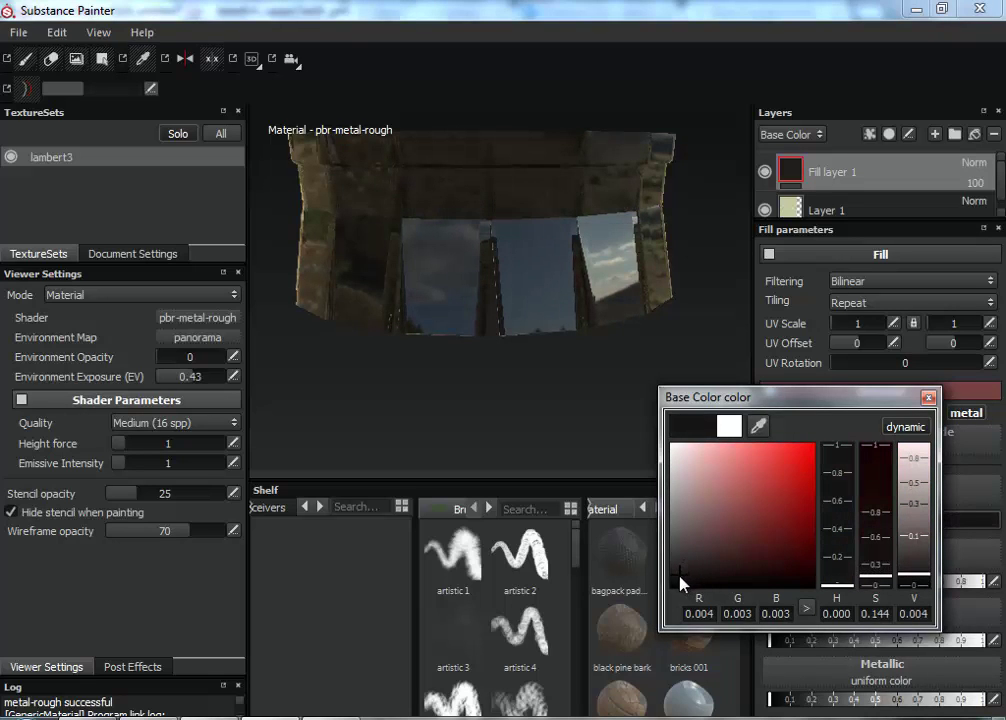
left_click(928, 398)
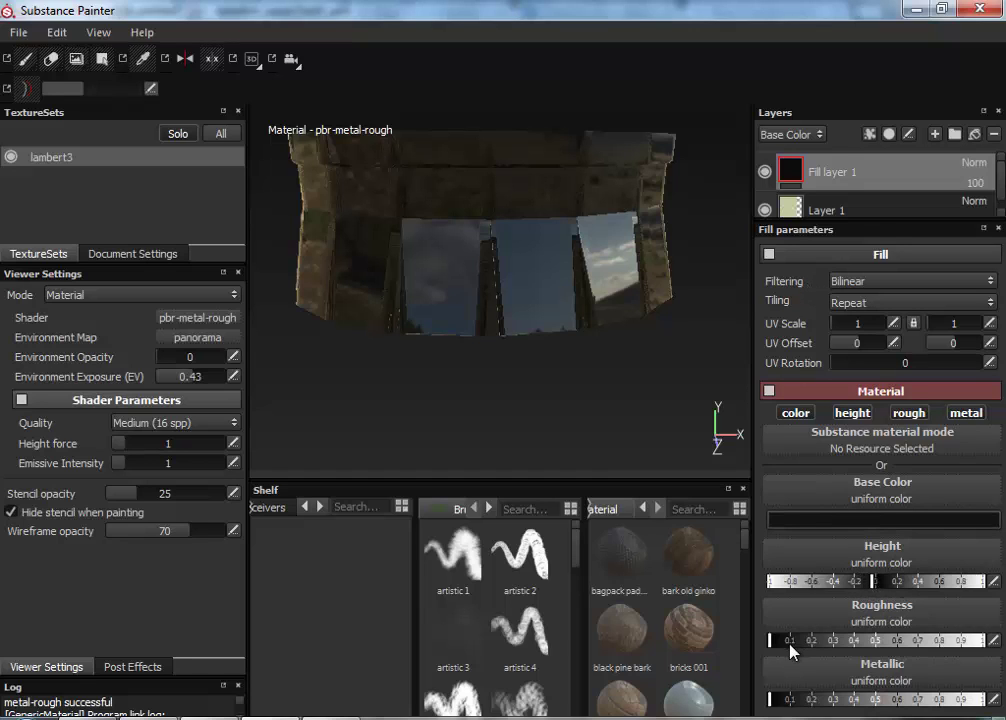
mouse_move(770, 641)
left_mouse_down()
mouse_move(790, 646)
mouse_move(770, 647)
left_mouse_up()
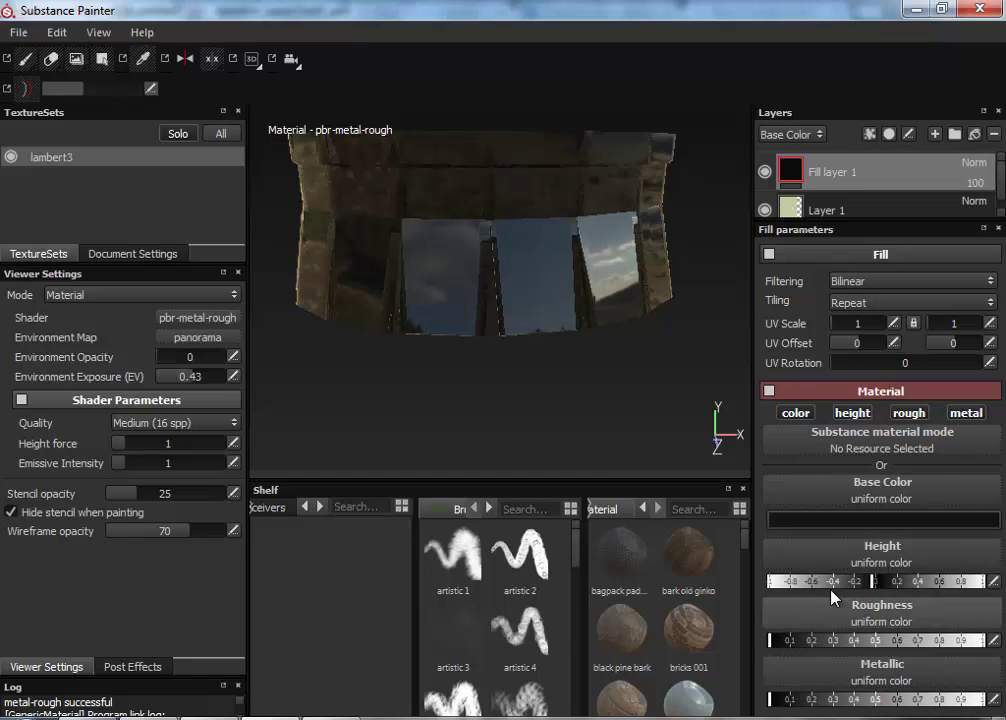
Disable the fill layer's metal and height channels and set its base color to RGB 0.005, 0.003, 0.003.
left_click(966, 413)
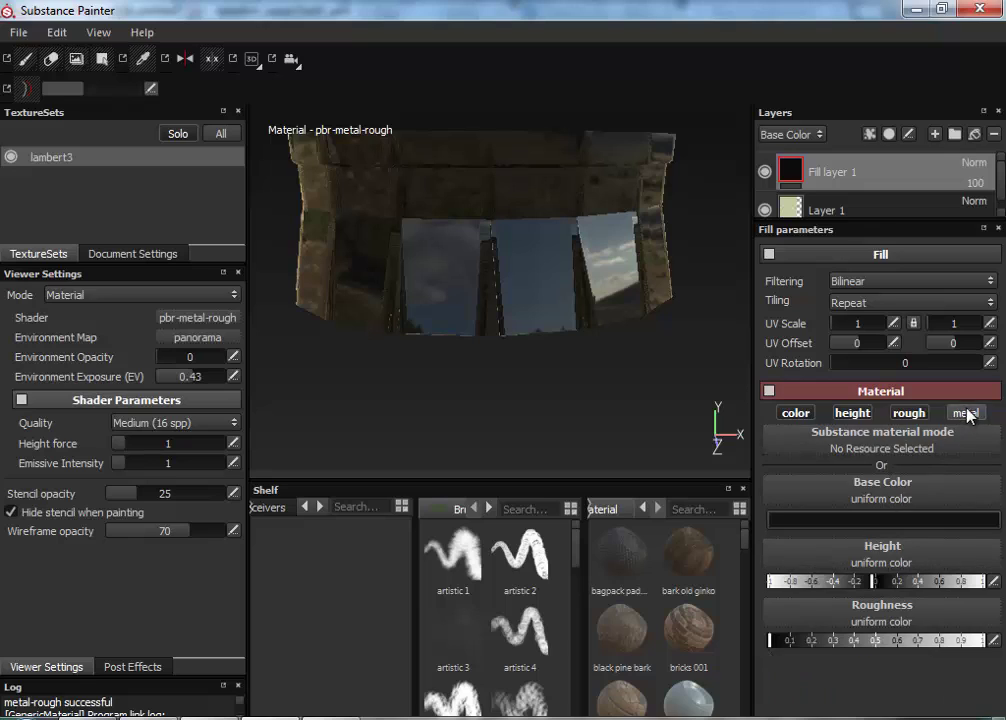
left_click(852, 413)
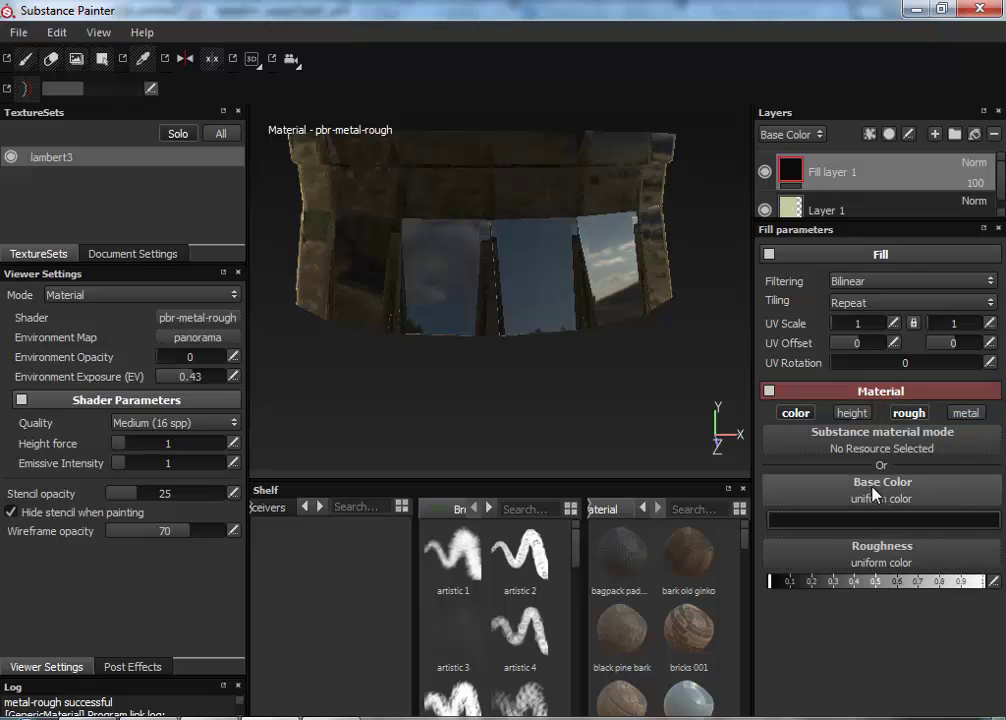
left_click(864, 521)
left_click_drag(768, 519, 707, 574)
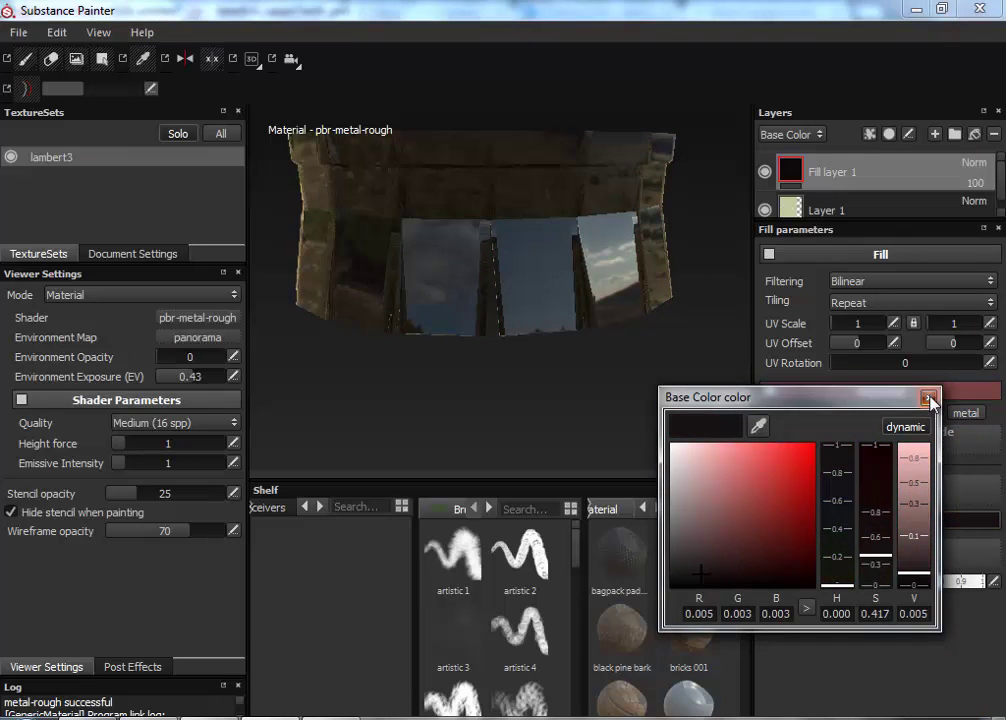
left_click(928, 397)
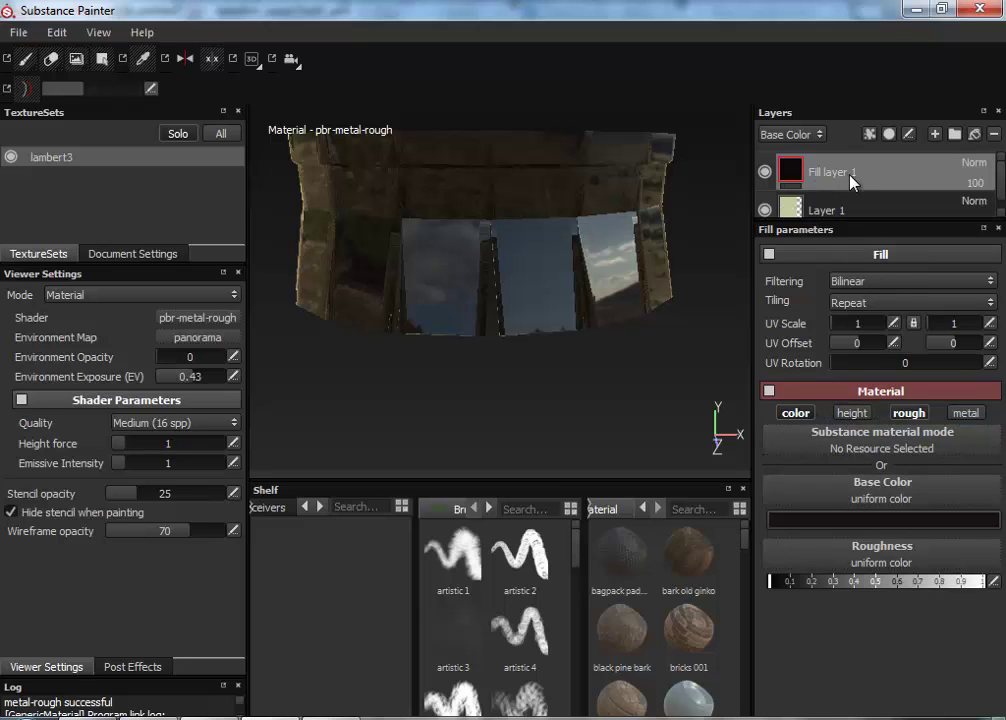
Remove Fill layer 1 from the layer stack.
right_click(766, 177)
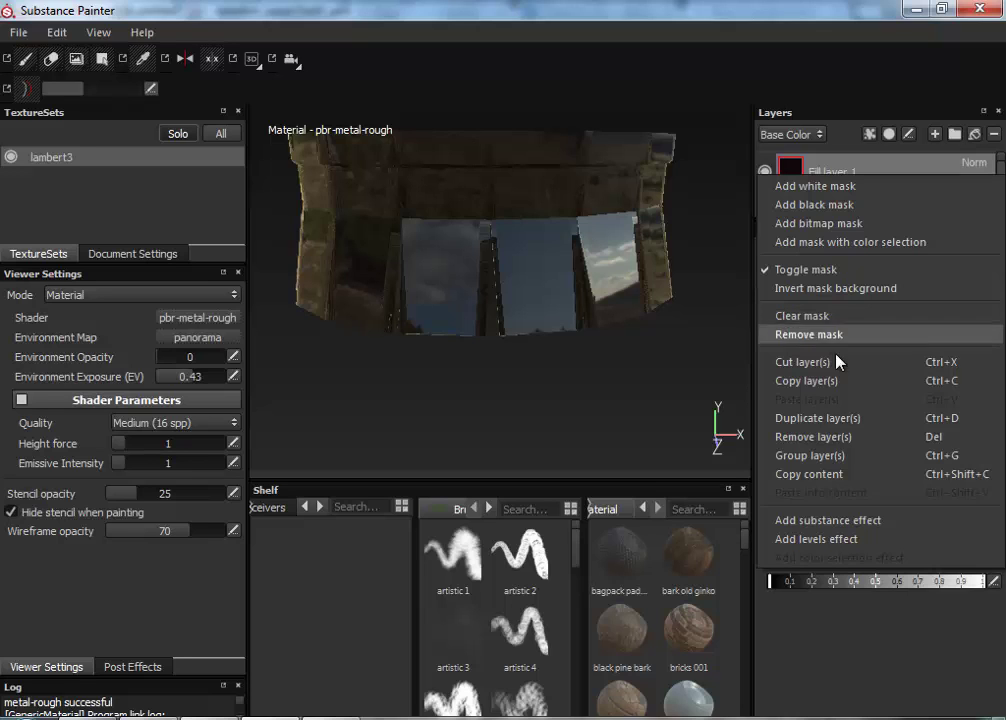
left_click(845, 437)
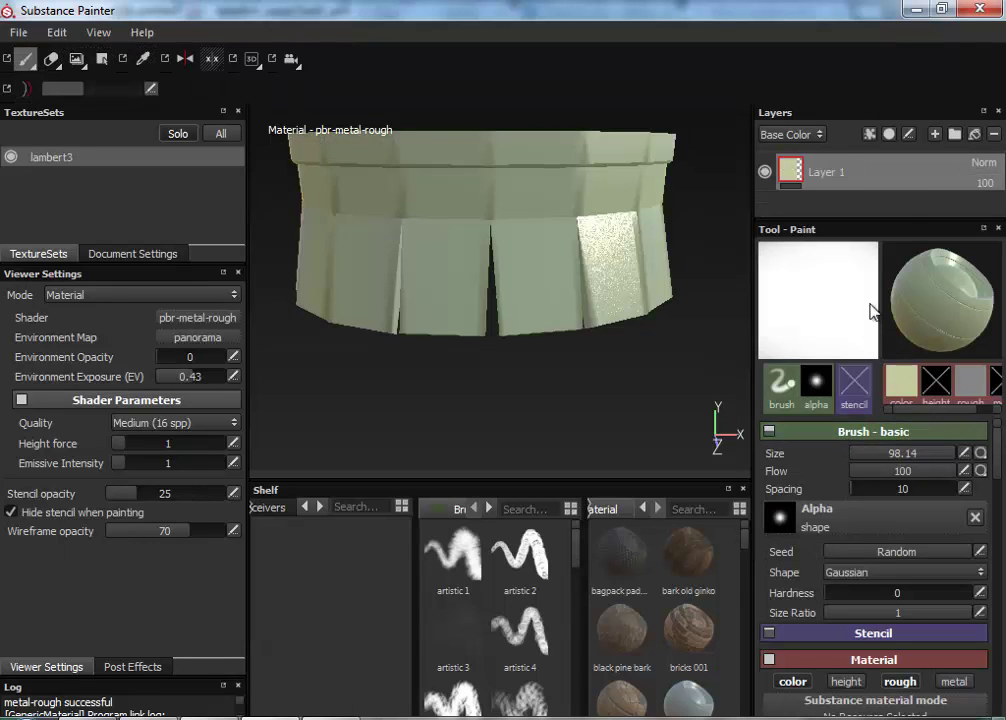
Add a new fill layer above Layer 1 with only its color and height channels enabled.
left_click(975, 133)
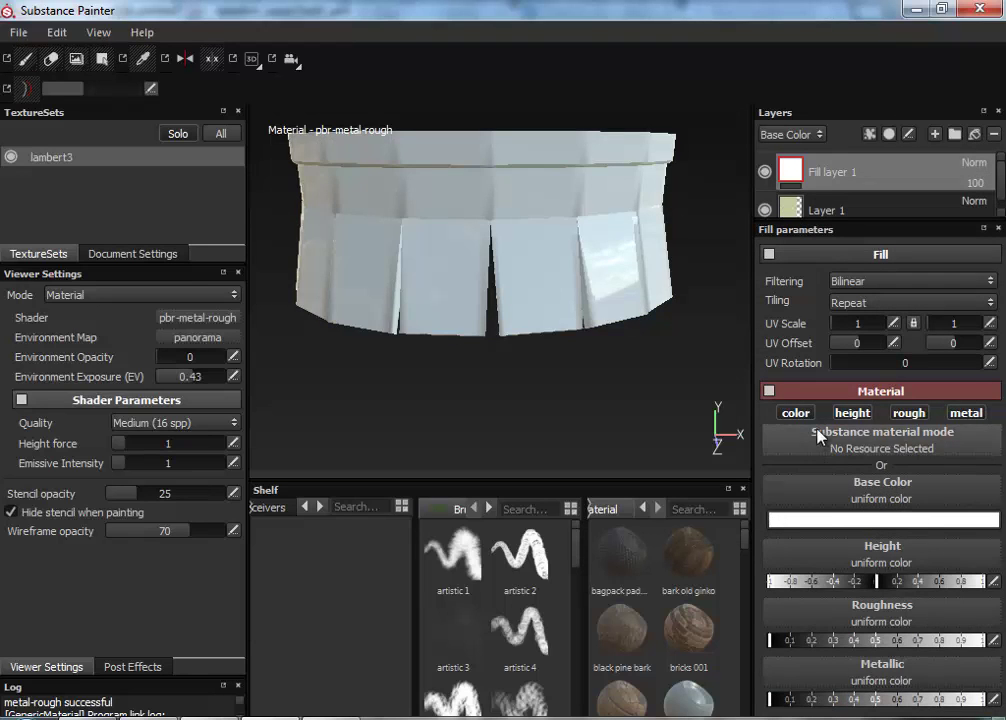
left_click(966, 412)
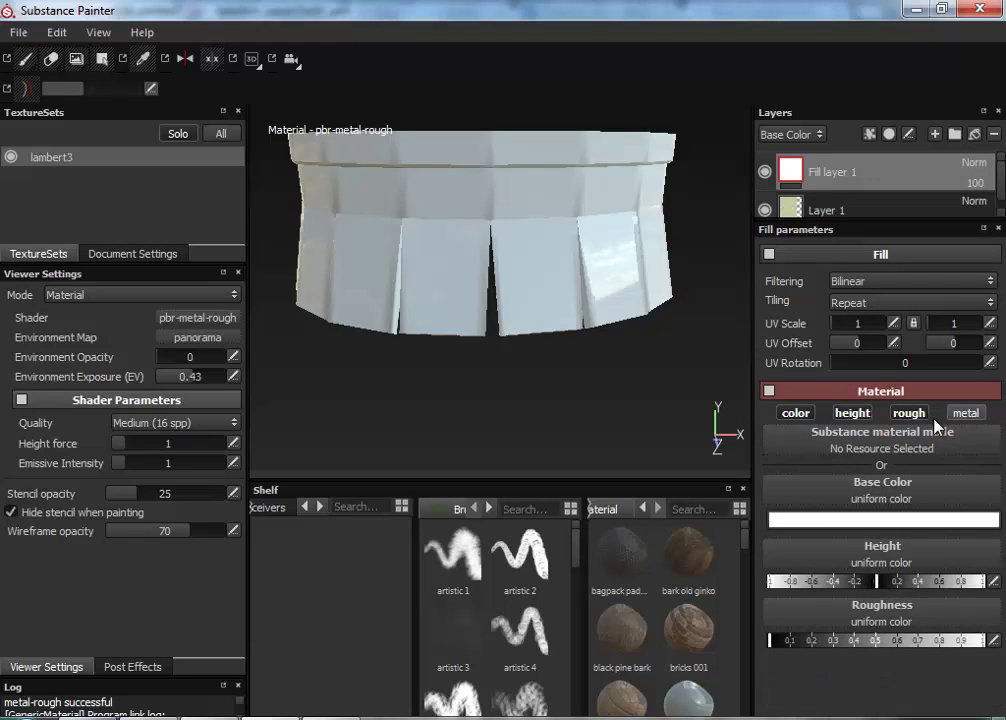
left_click(851, 413)
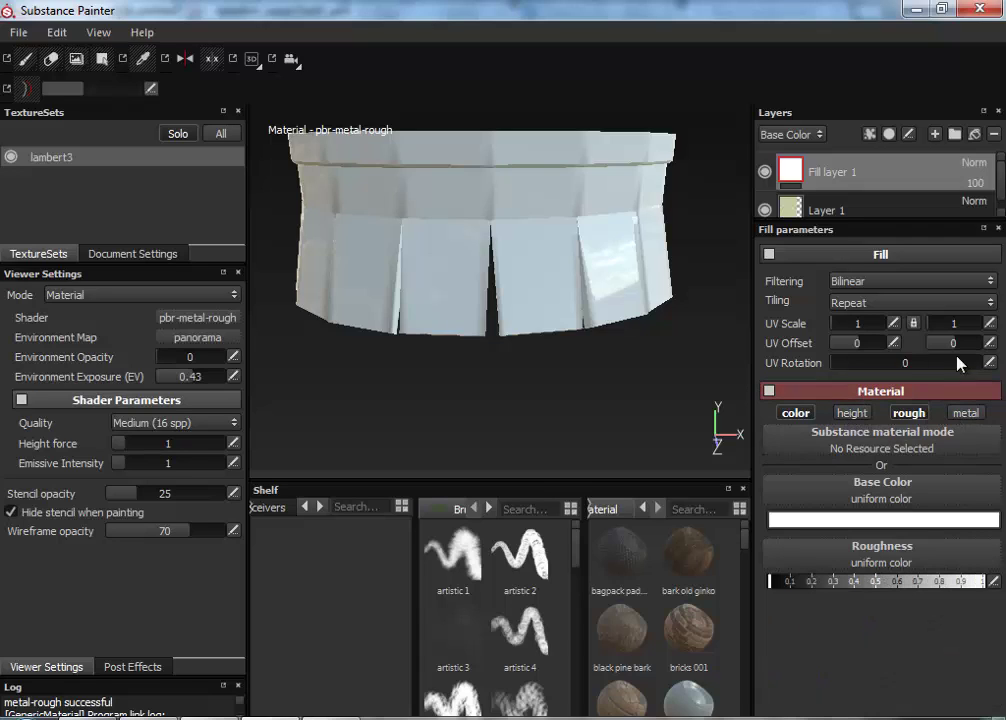
left_click(909, 413)
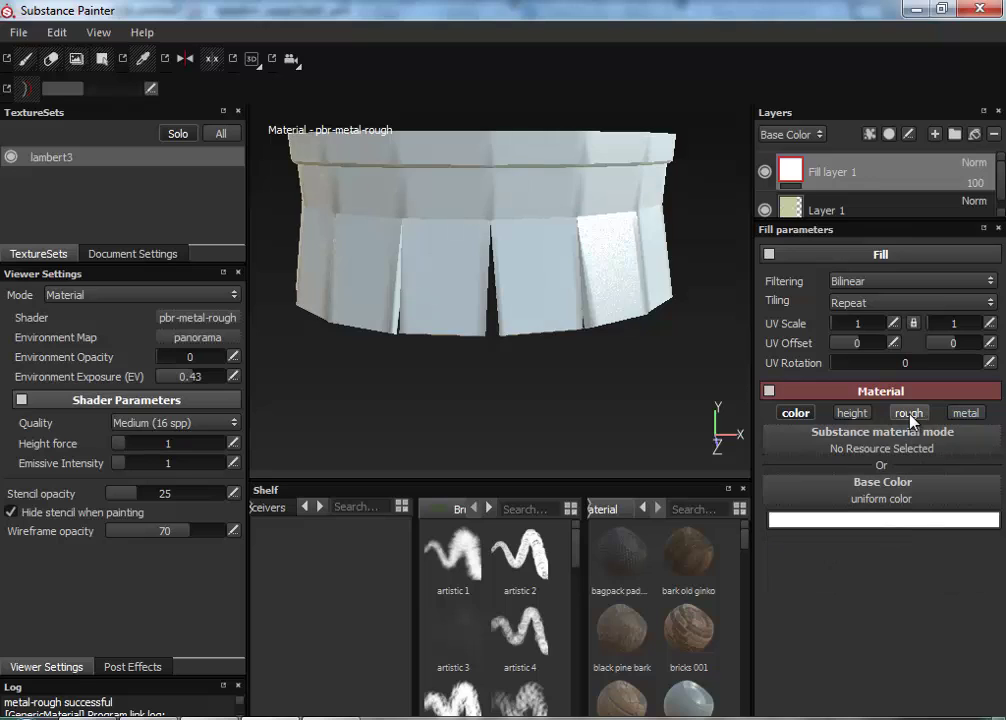
left_click(855, 417)
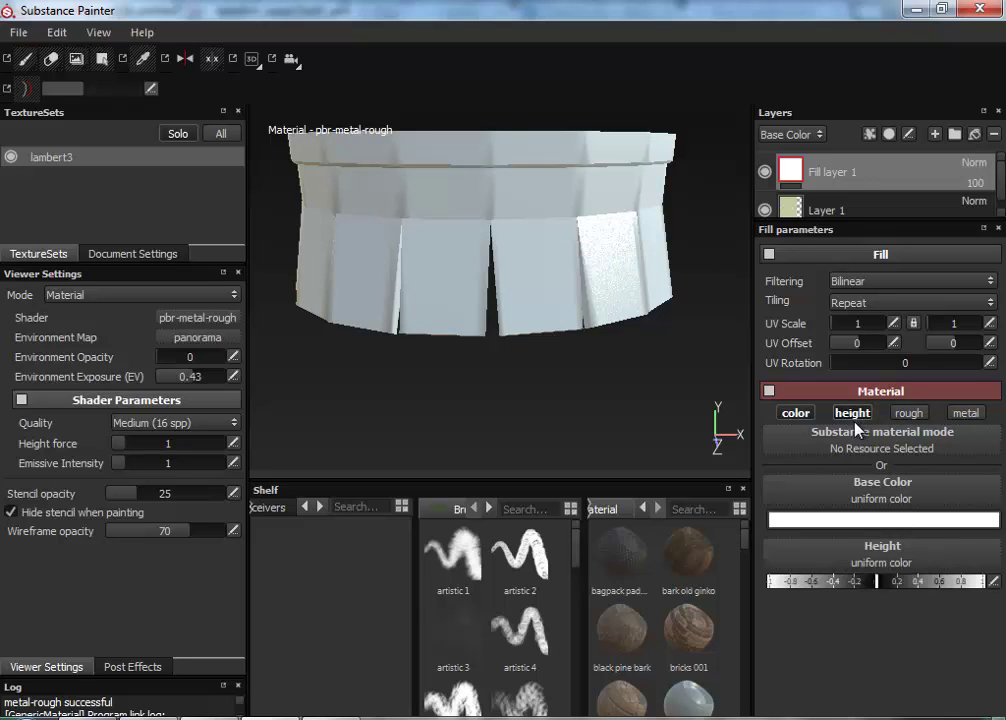
Set the fill layer's base color to near-black, RGB 0.005, 0.004, 0.004.
left_click(884, 522)
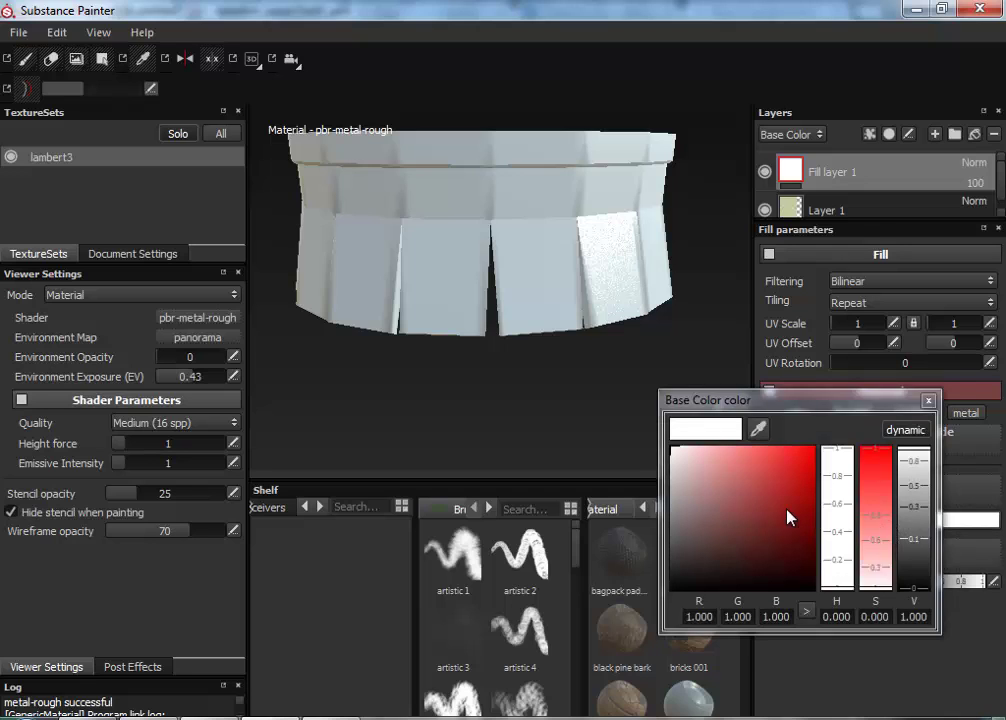
left_click_drag(790, 517, 679, 578)
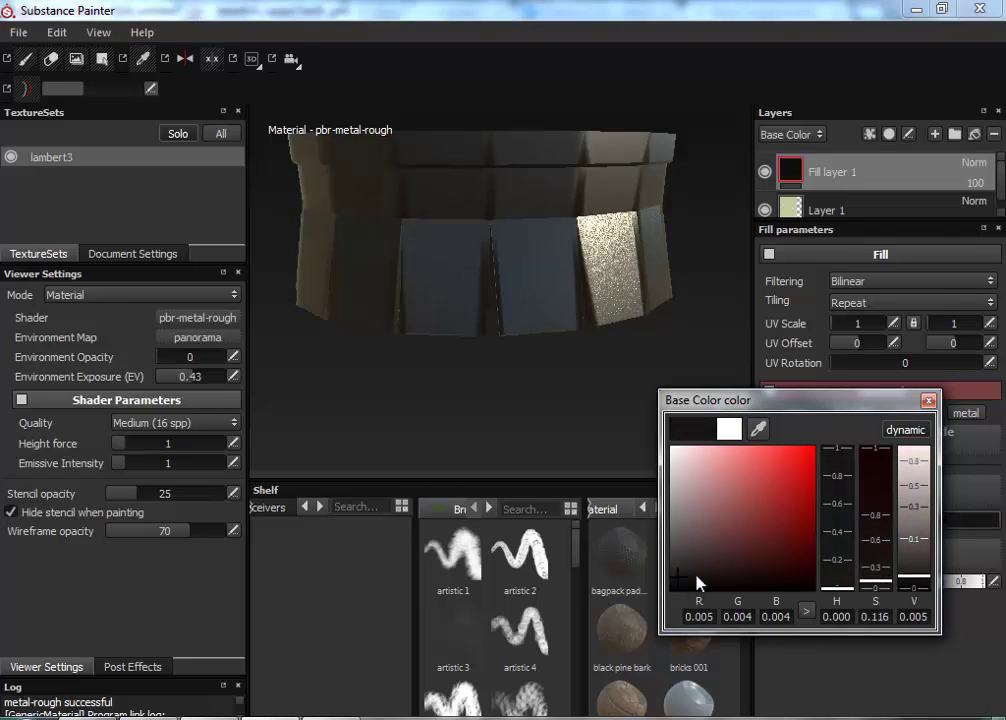
key("Escape")
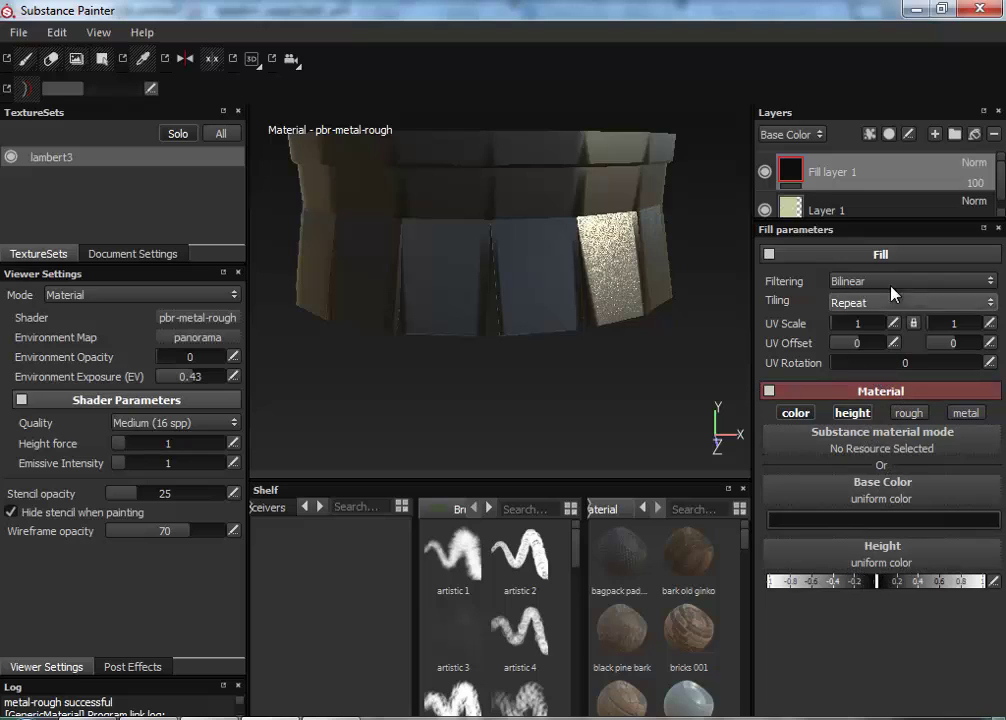
Add a black mask to Fill layer 1.
left_click(869, 134)
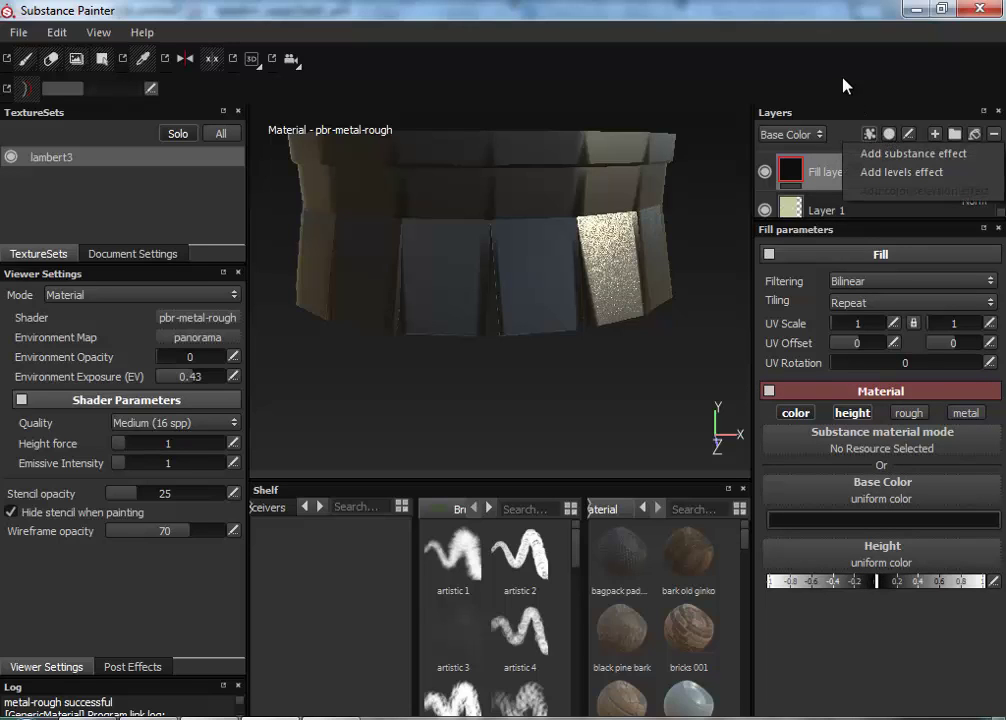
left_click(889, 134)
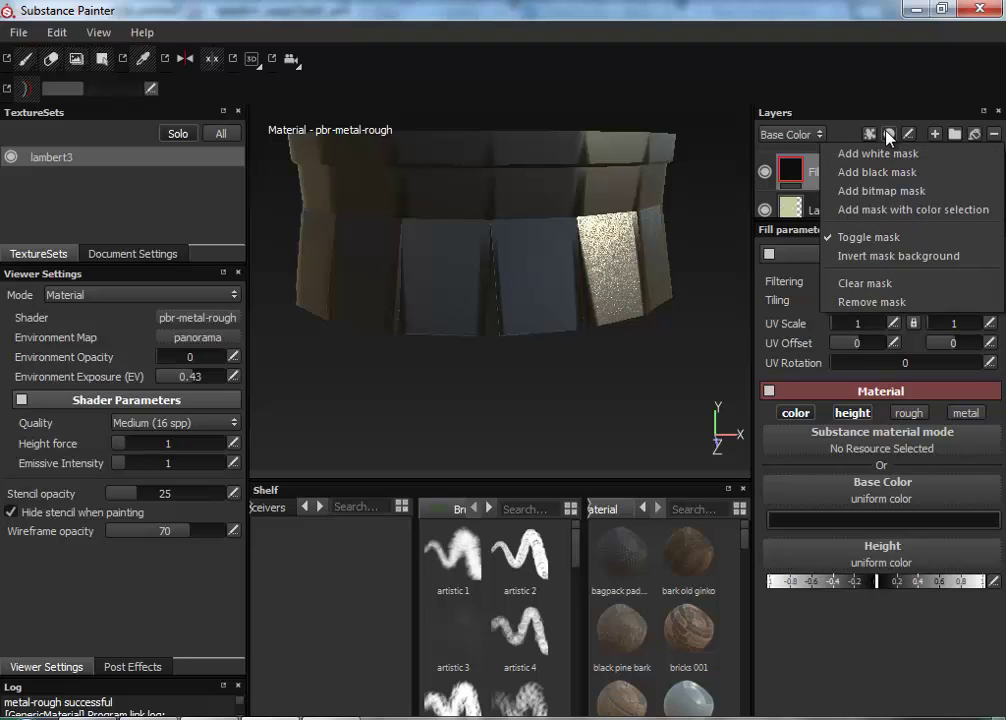
left_click(885, 173)
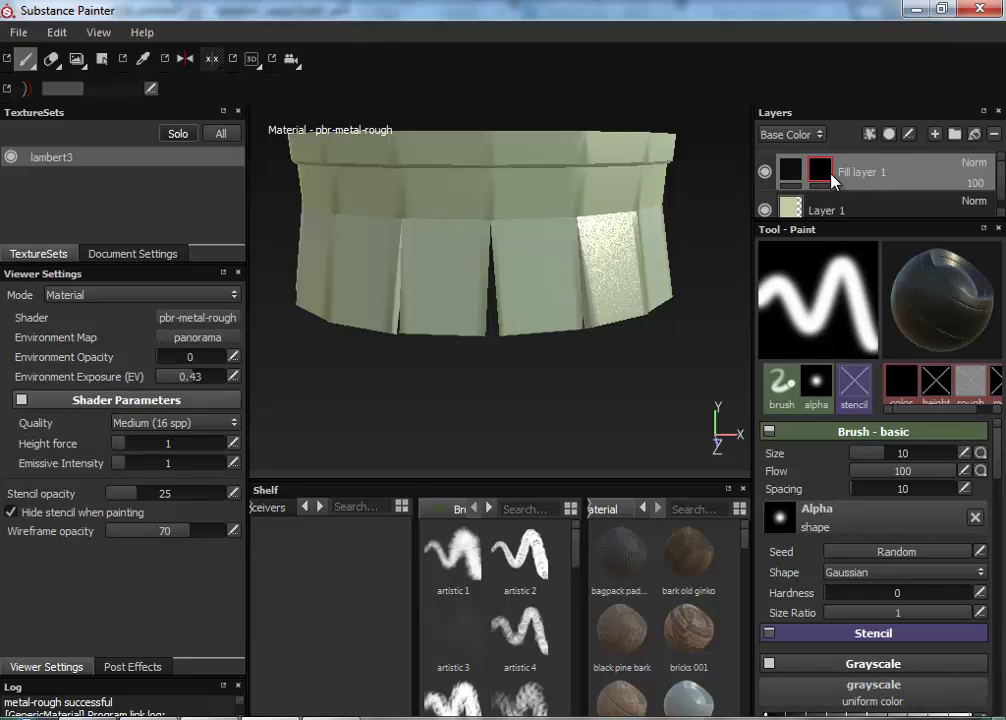
Add a substance effect to the black mask of Fill layer 1.
scroll(937, 193, "down", 1)
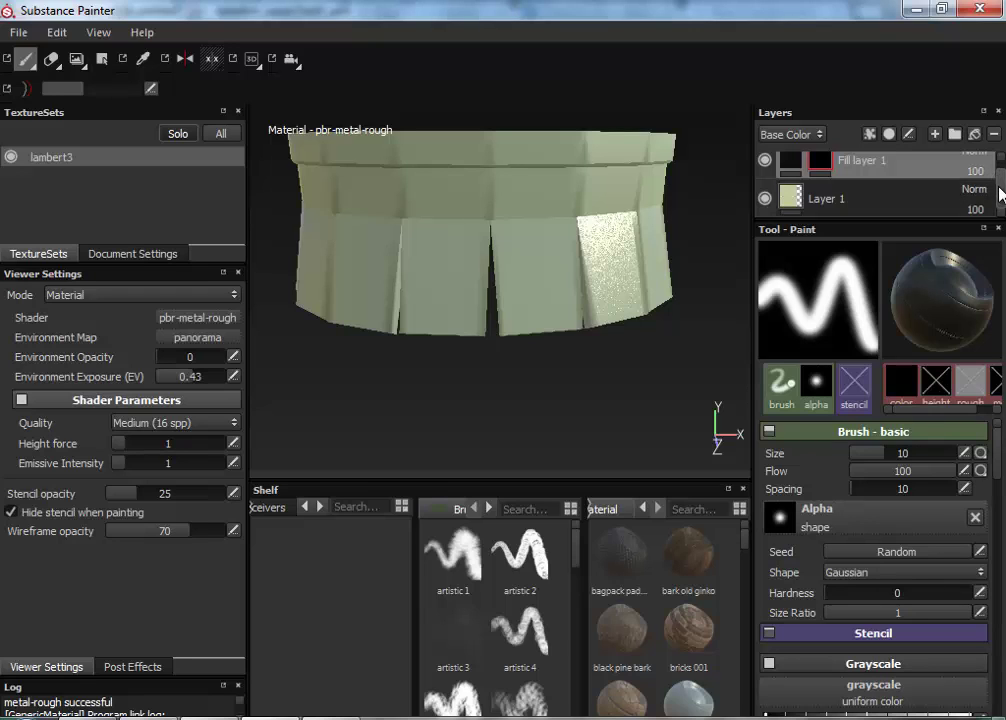
scroll(1000, 165, "up", 1)
left_click(869, 133)
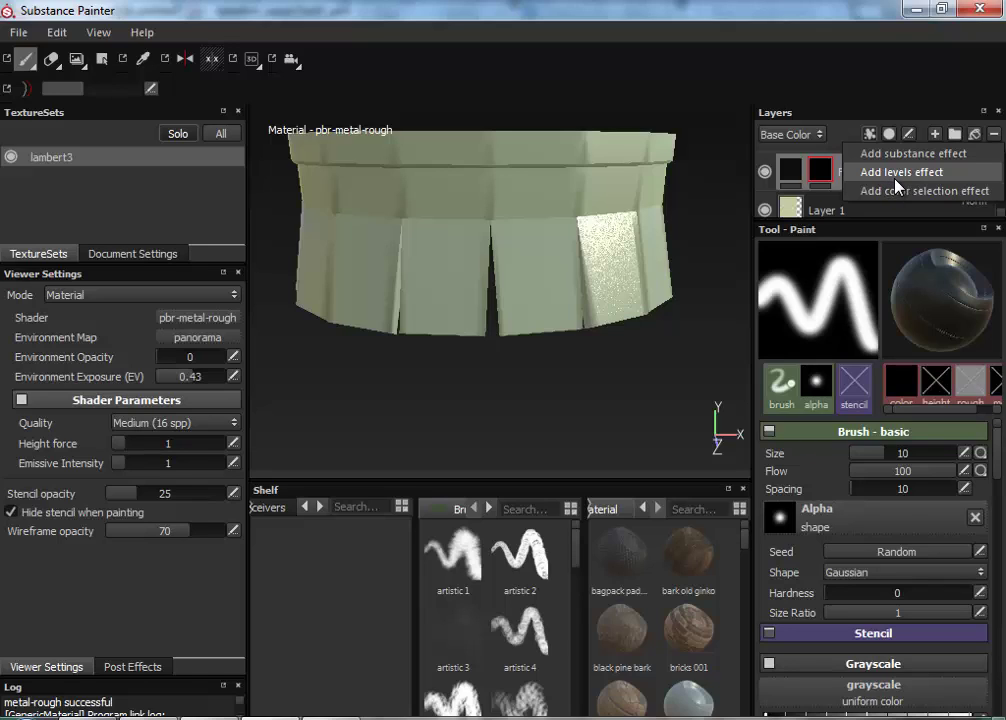
left_click(893, 156)
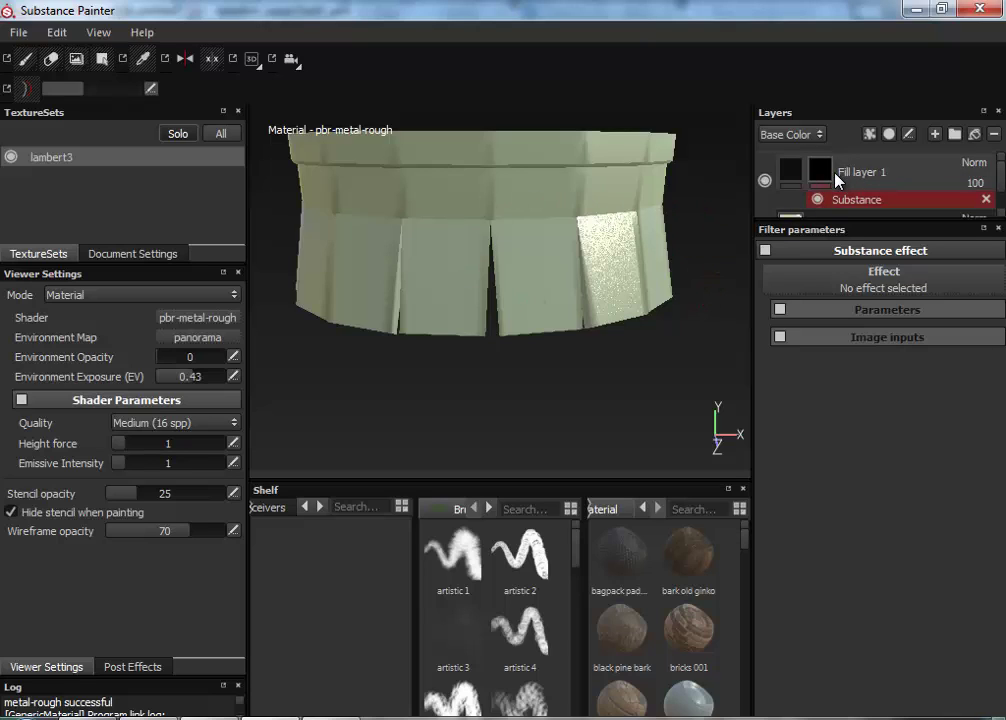
Assign the MG Ground Dirt effect from the shelf to the substance effect on Fill layer 1's mask.
left_click(887, 276)
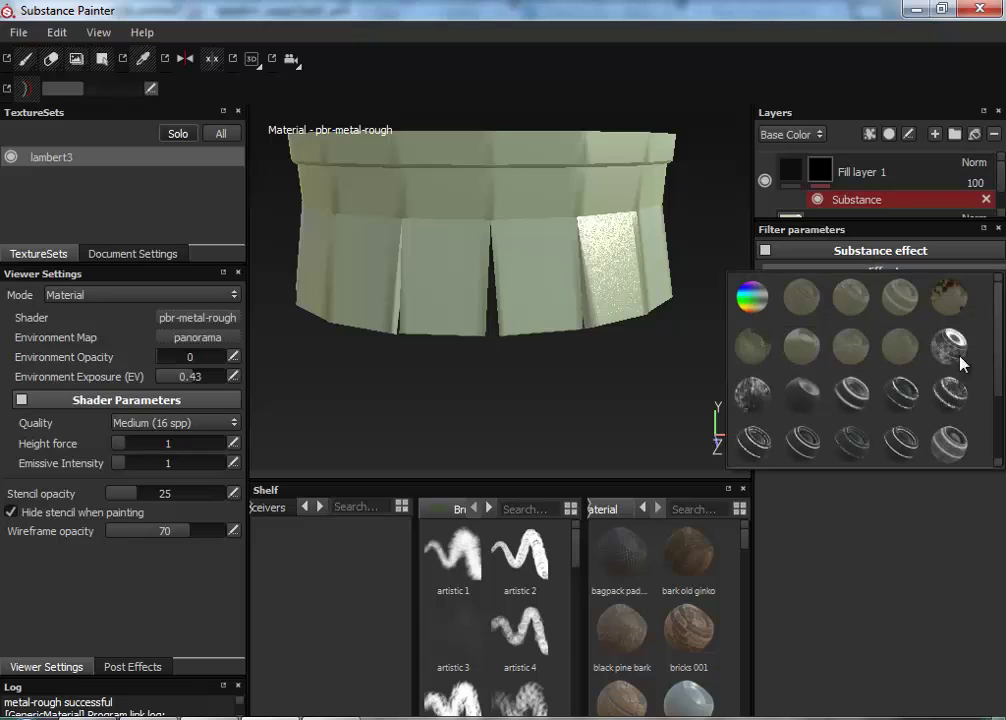
left_click(304, 509)
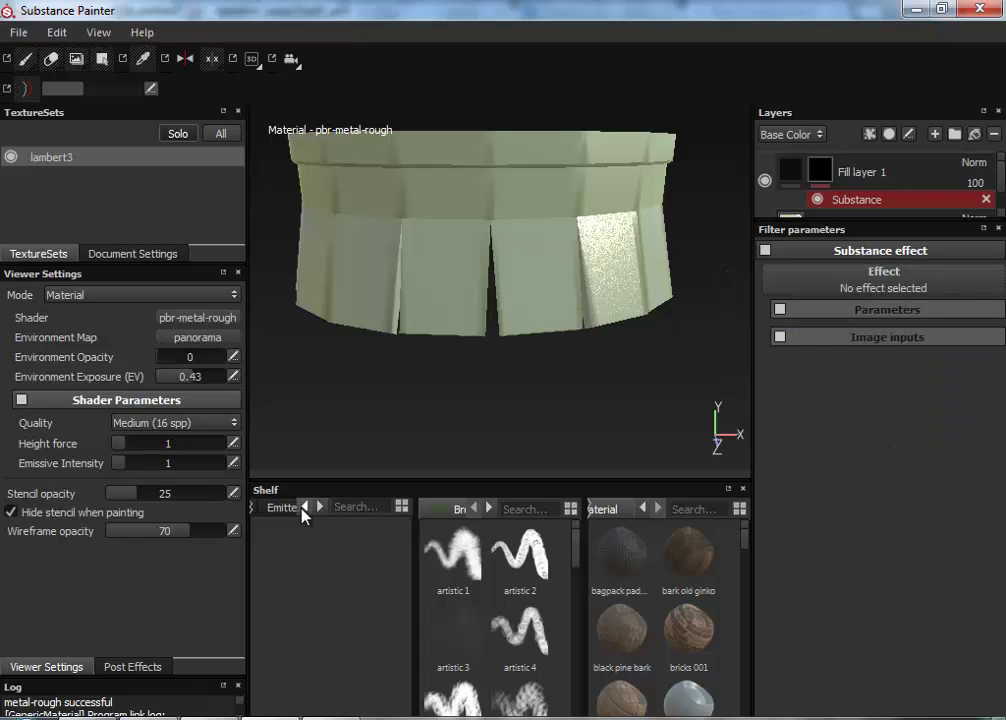
left_click(304, 509)
left_click(308, 508)
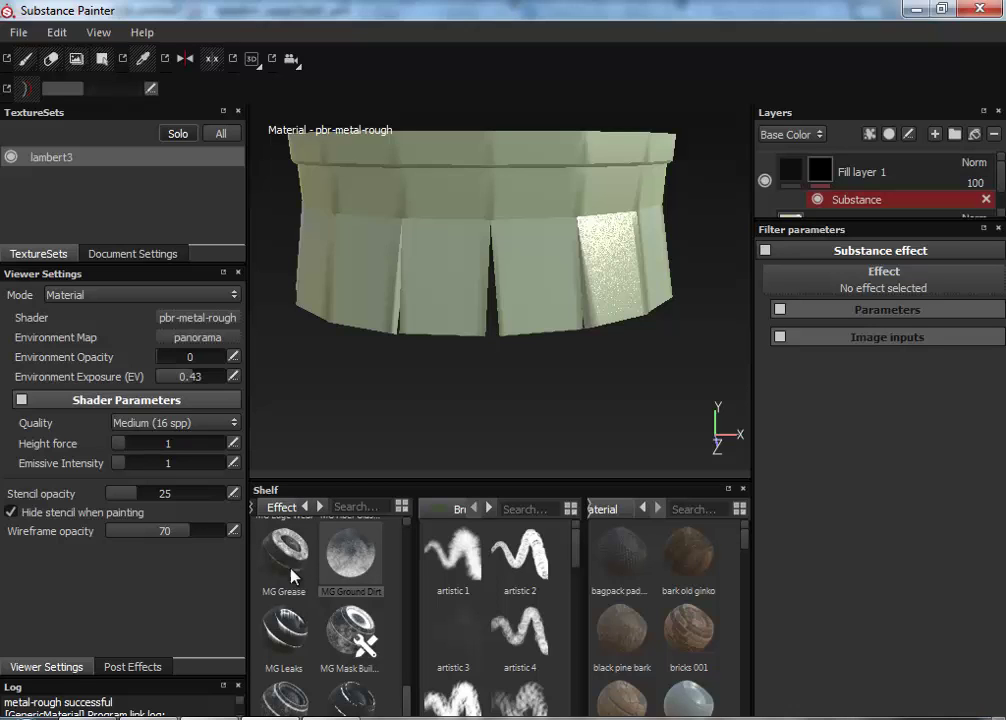
scroll(284, 595, "down", 1)
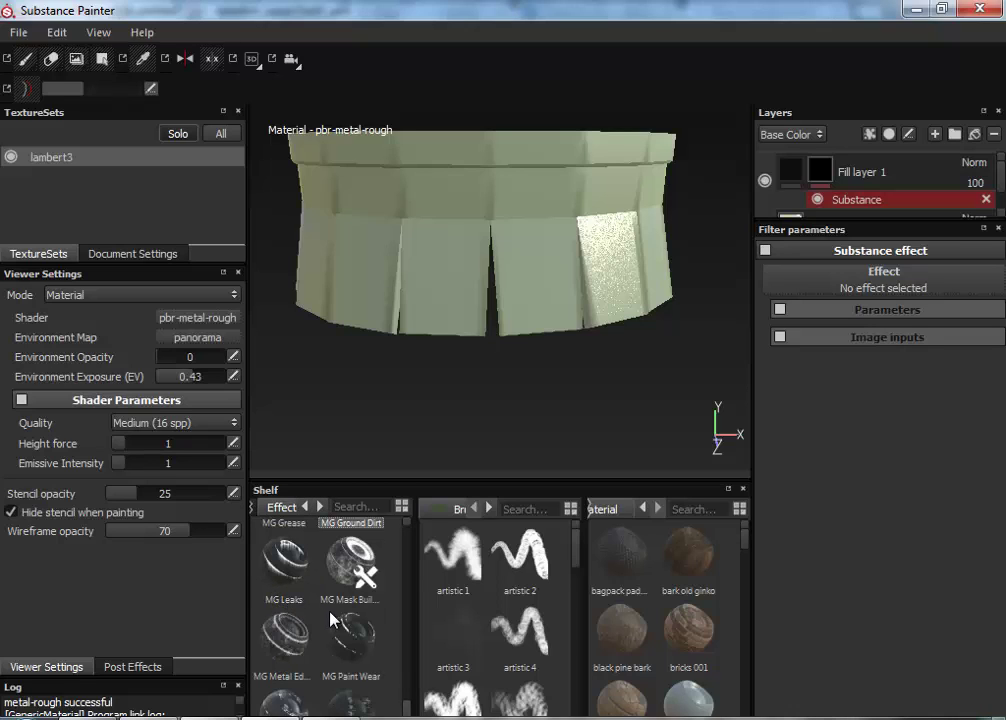
scroll(354, 658, "up", 3)
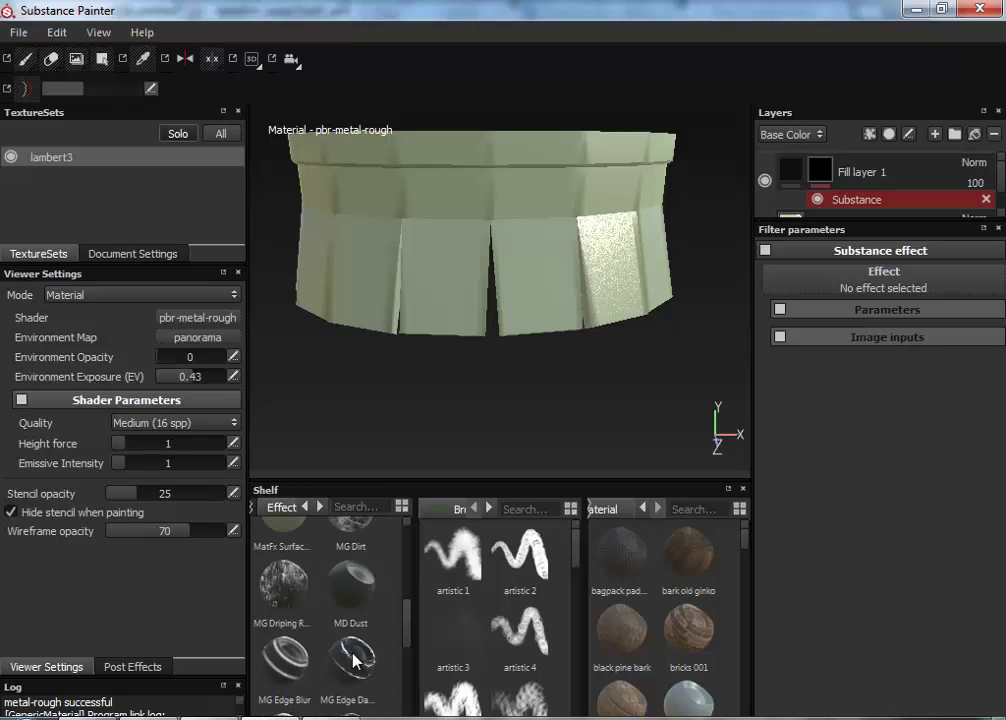
scroll(342, 628, "down", 2)
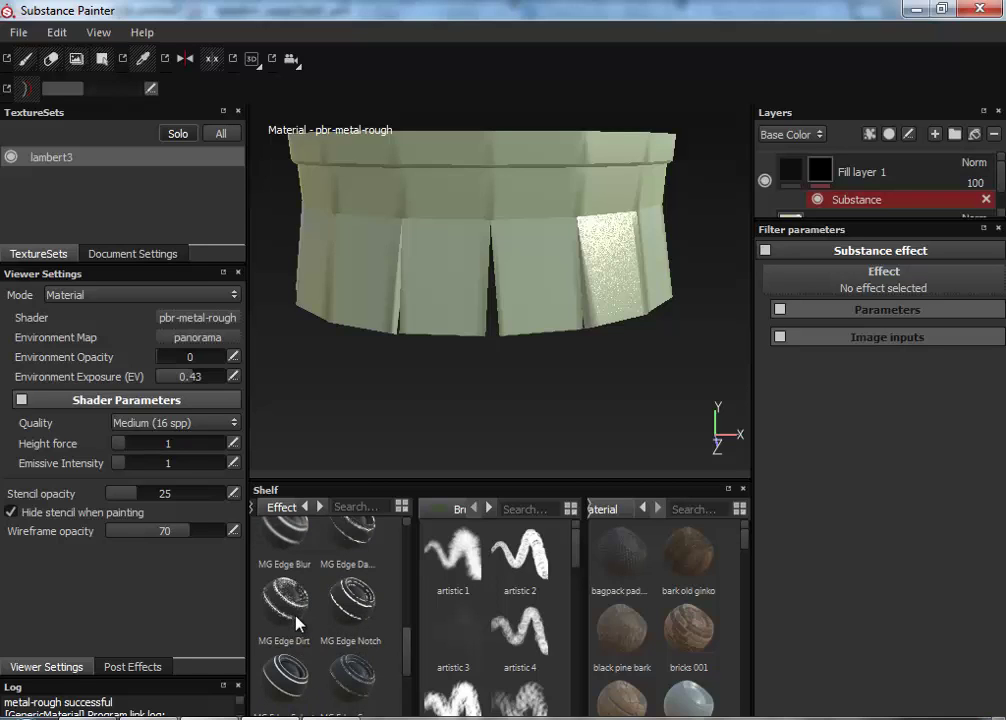
scroll(300, 618, "down", 2)
scroll(295, 605, "down", 1)
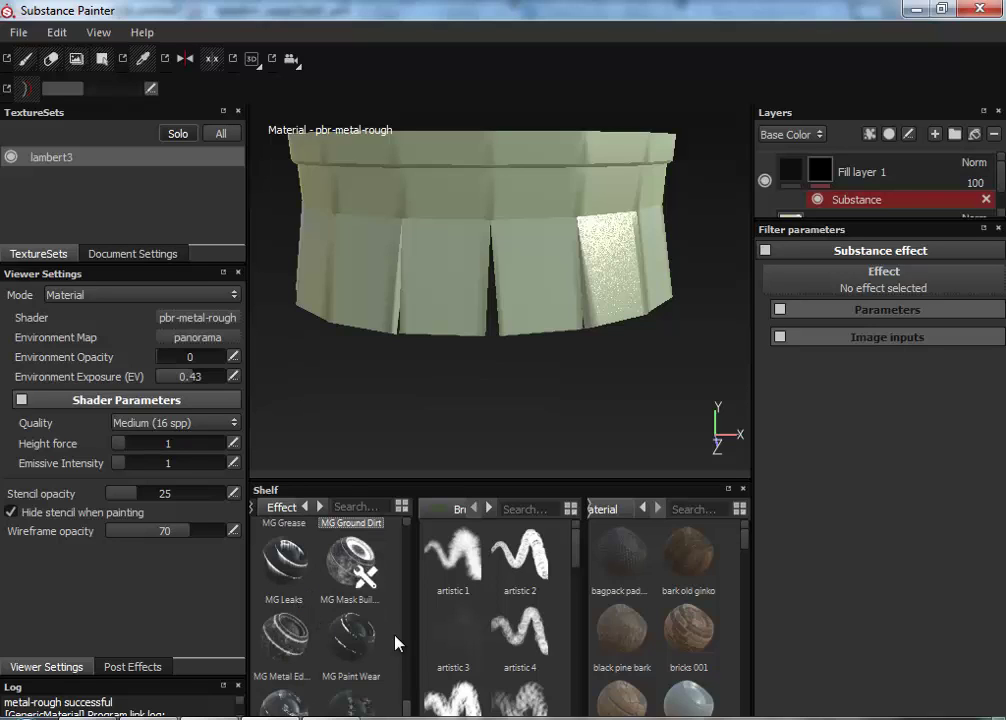
scroll(410, 522, "up", 1)
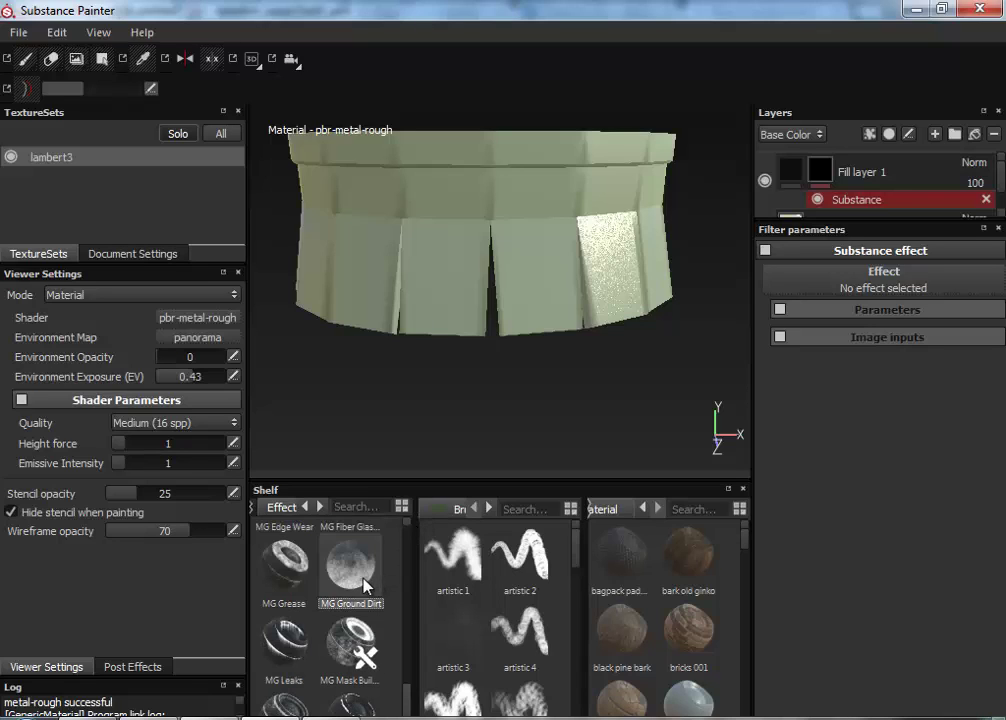
left_click_drag(368, 578, 895, 290)
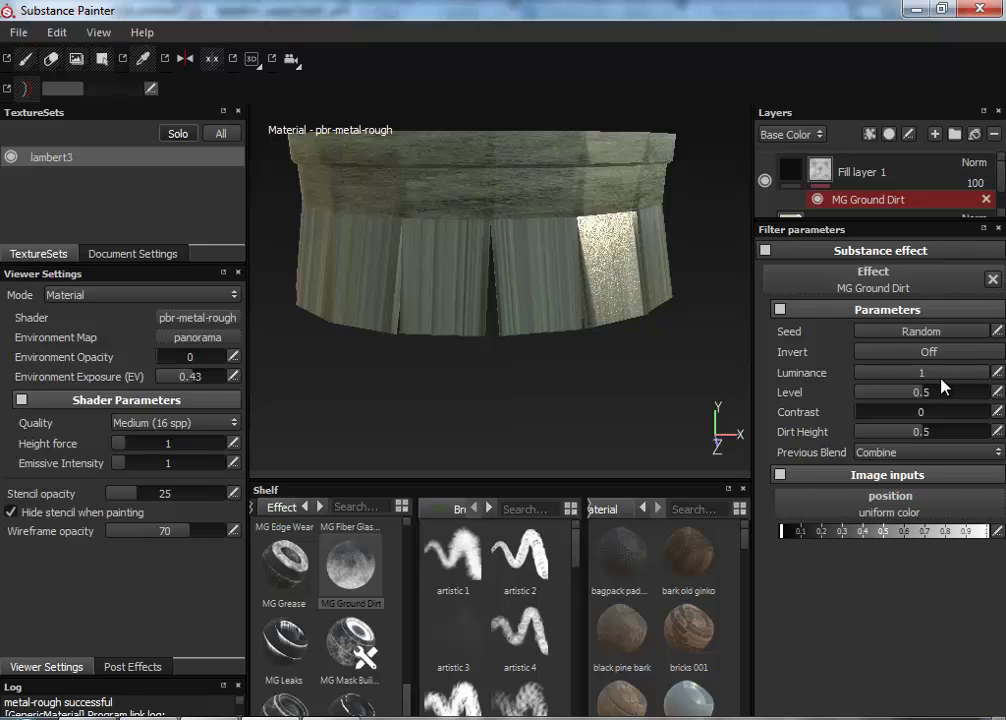
Set the MG Ground Dirt effect's Level to 0.1 and check the images available for its position input.
left_click_drag(921, 397, 870, 400)
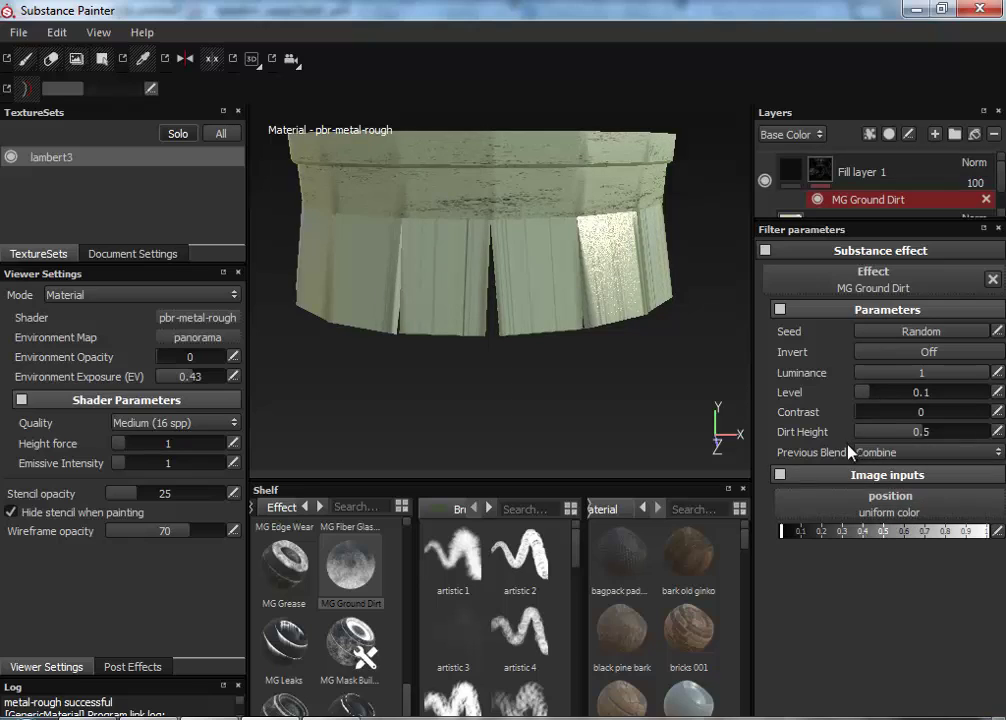
left_click(888, 503)
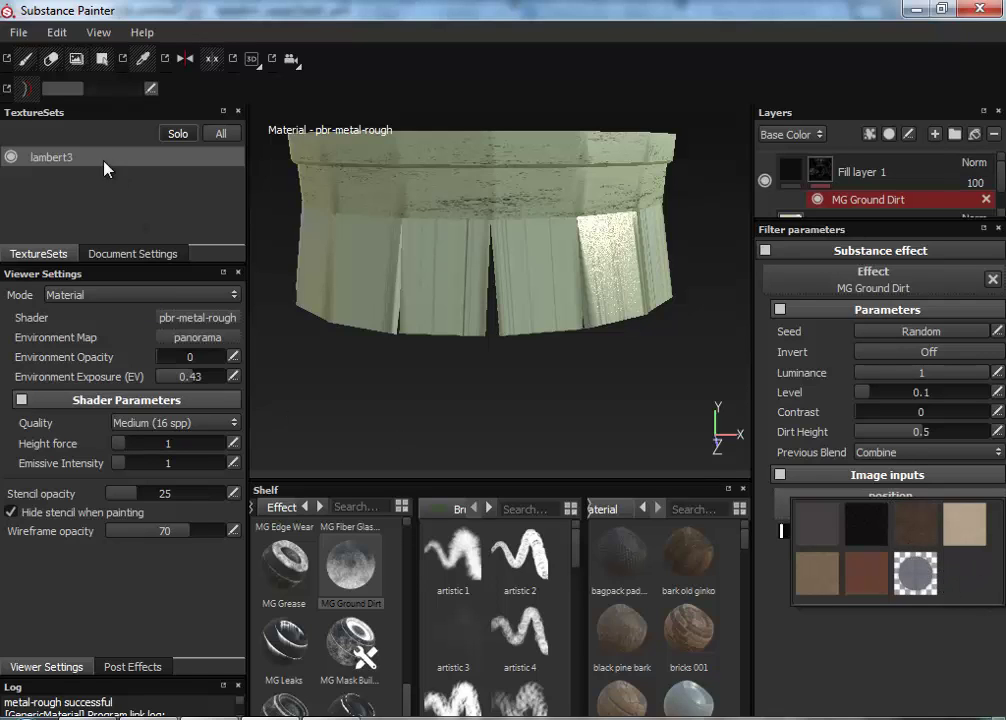
Import the grey brick image Farm_Default_05.jpg from the C: drive into the project.
left_click(17, 38)
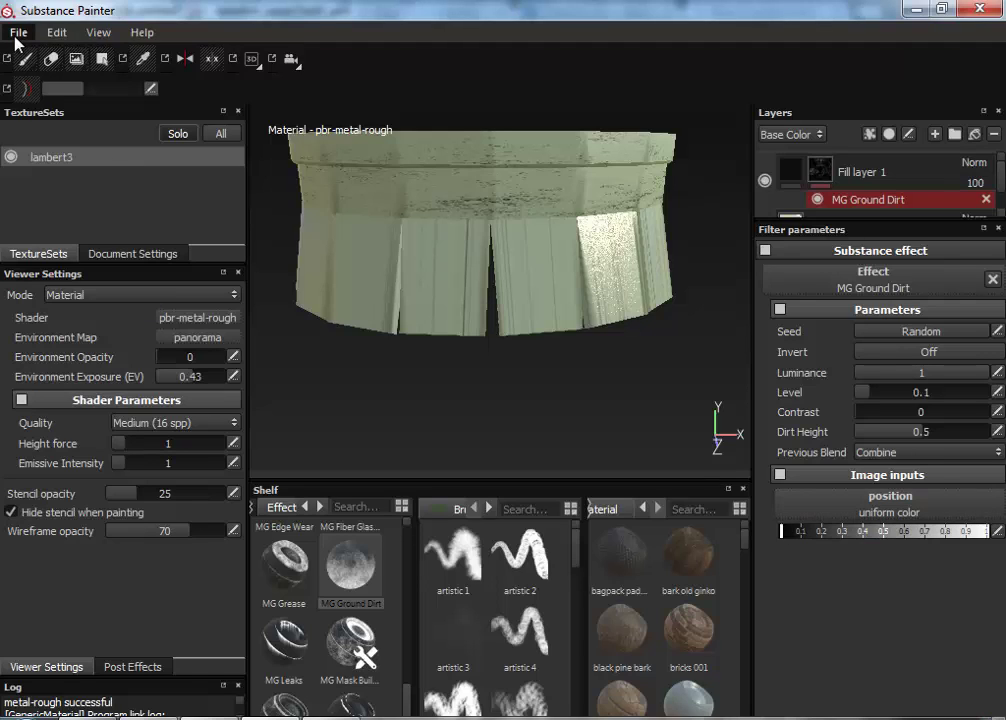
left_click(18, 36)
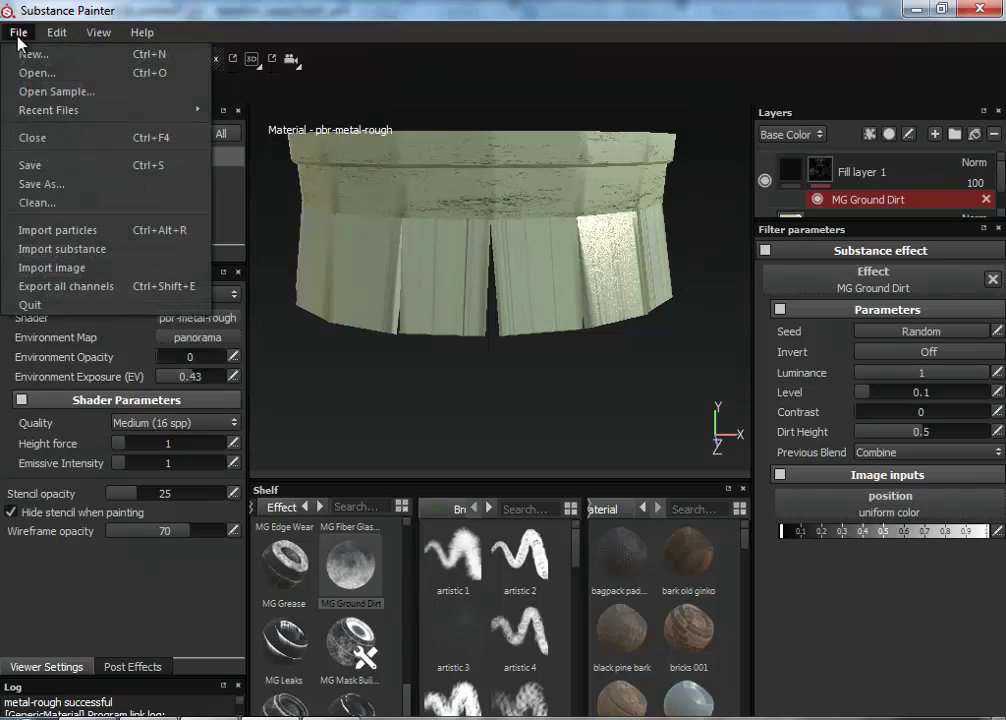
left_click(85, 283)
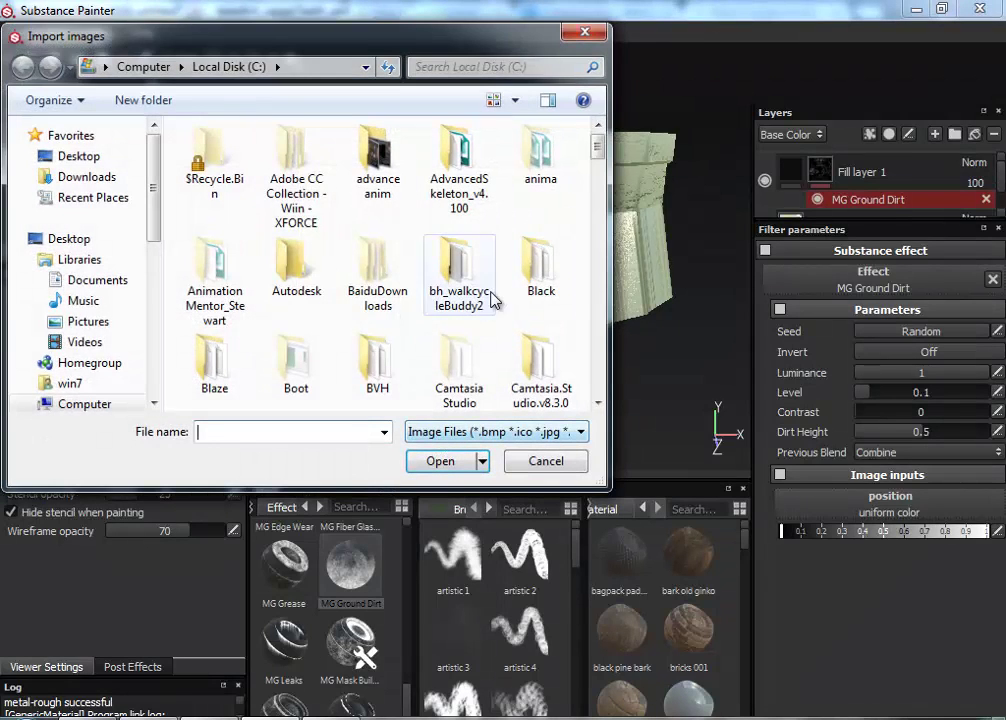
scroll(582, 240, "down", 5)
scroll(577, 350, "down", 5)
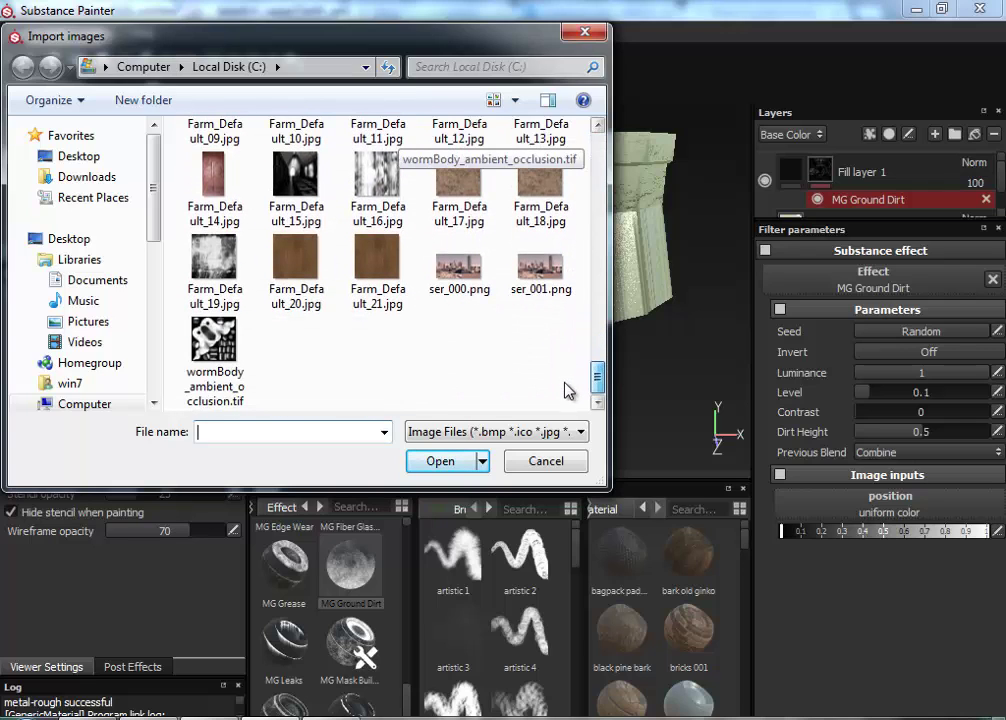
left_click(229, 365)
left_click(233, 278)
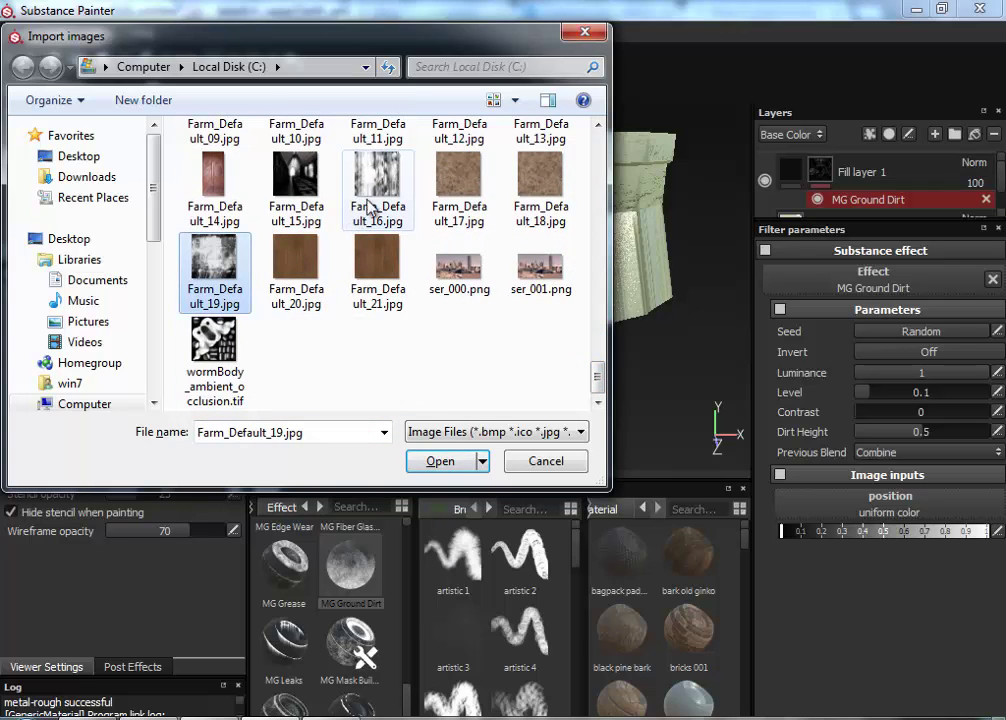
left_click(370, 195)
left_click(292, 170)
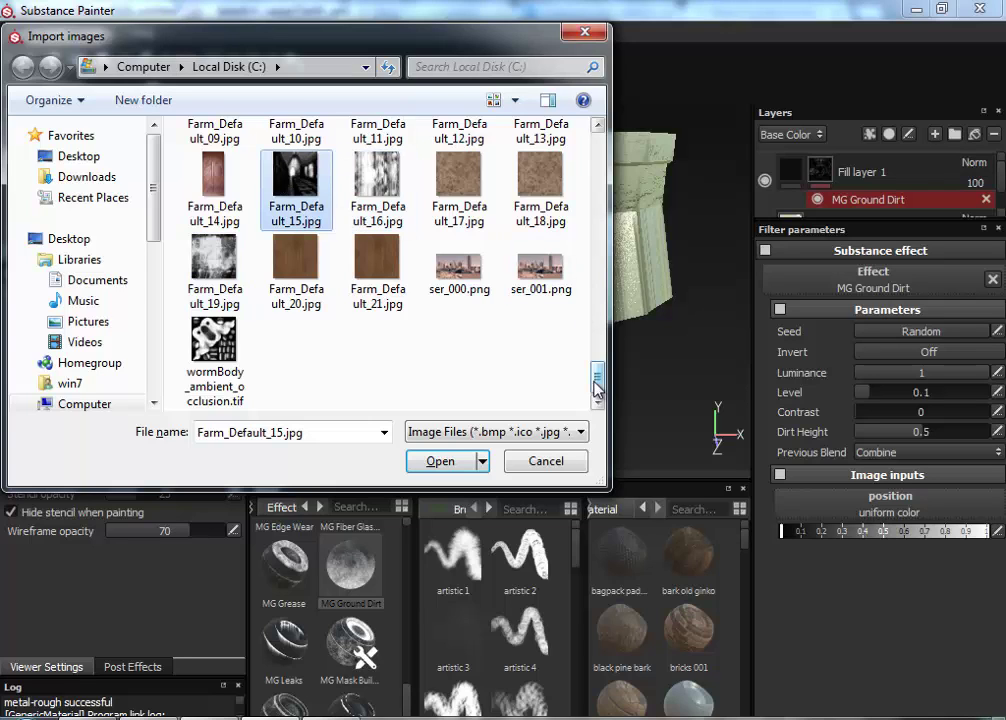
scroll(592, 377, "up", 3)
left_click(205, 268)
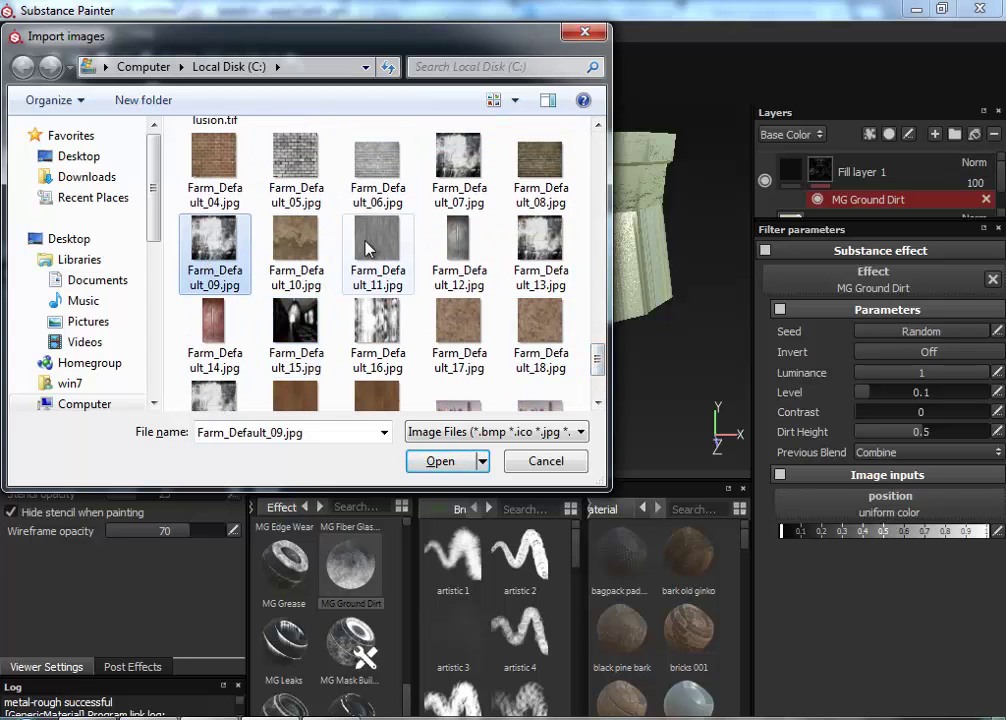
left_click(455, 157)
left_click(538, 237)
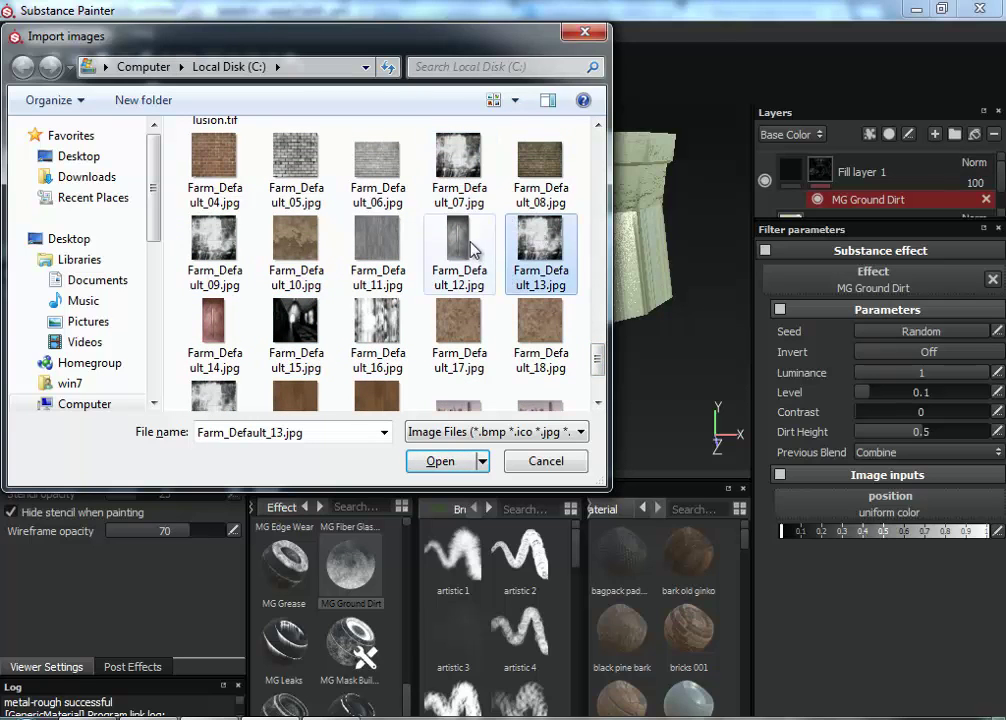
left_click(459, 240)
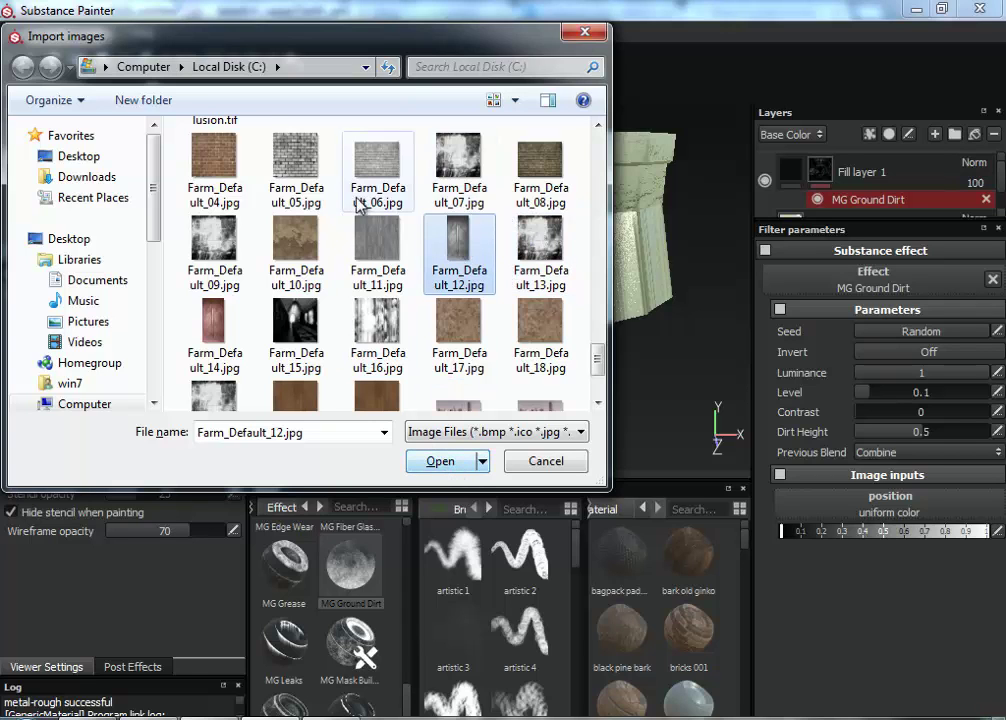
left_click(296, 160)
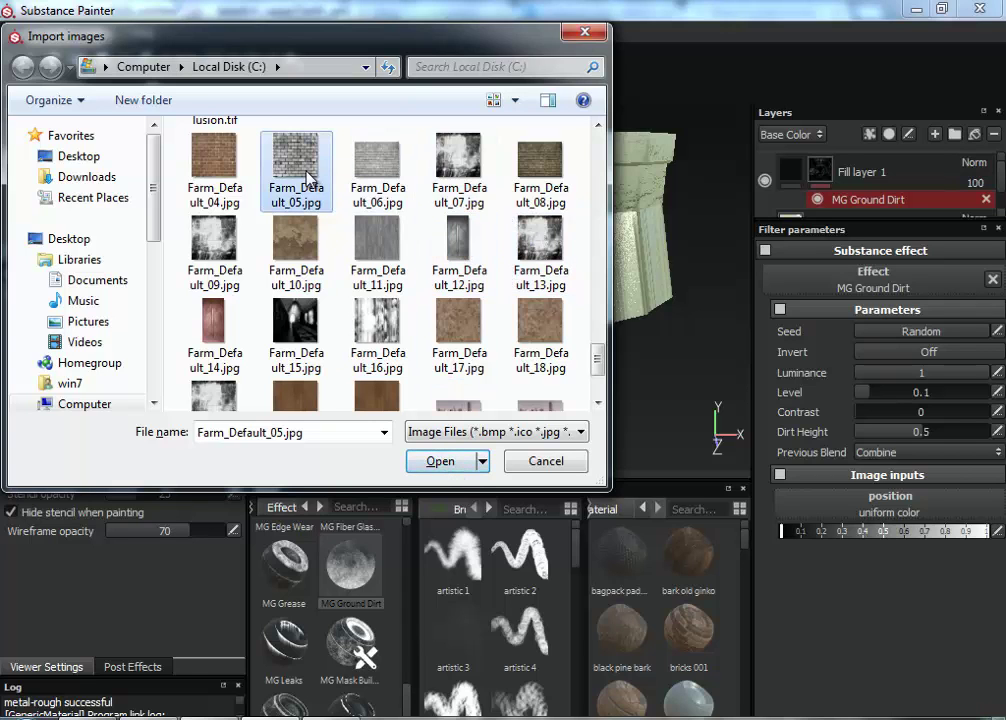
left_click(456, 459)
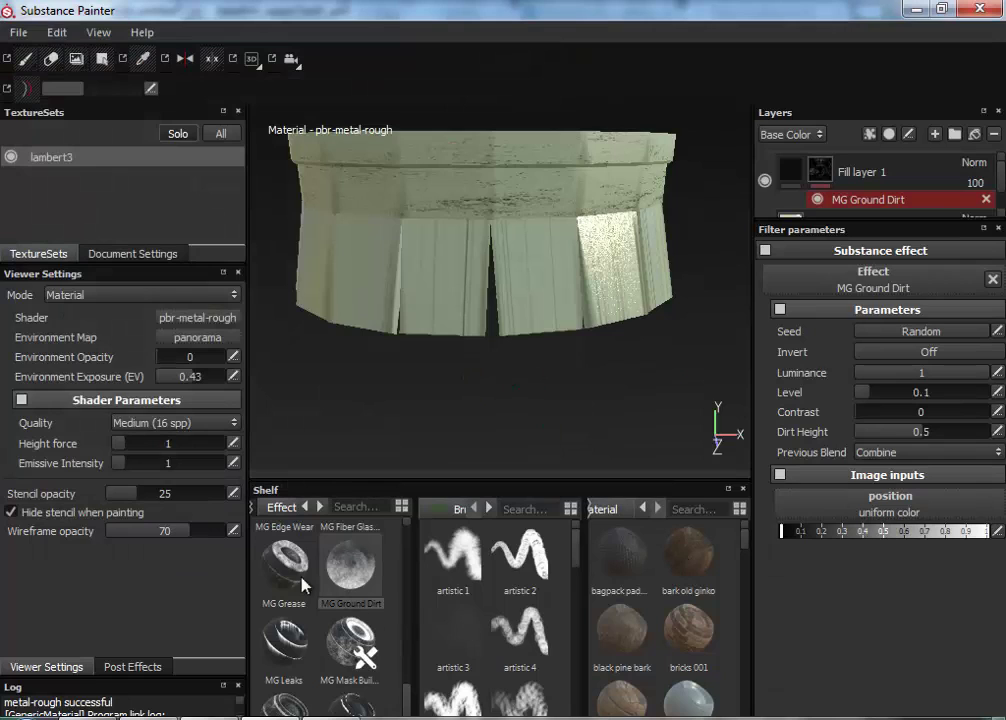
Check the effect's position input choices and display the shelf's textures to find the imported brick image.
left_click(305, 508)
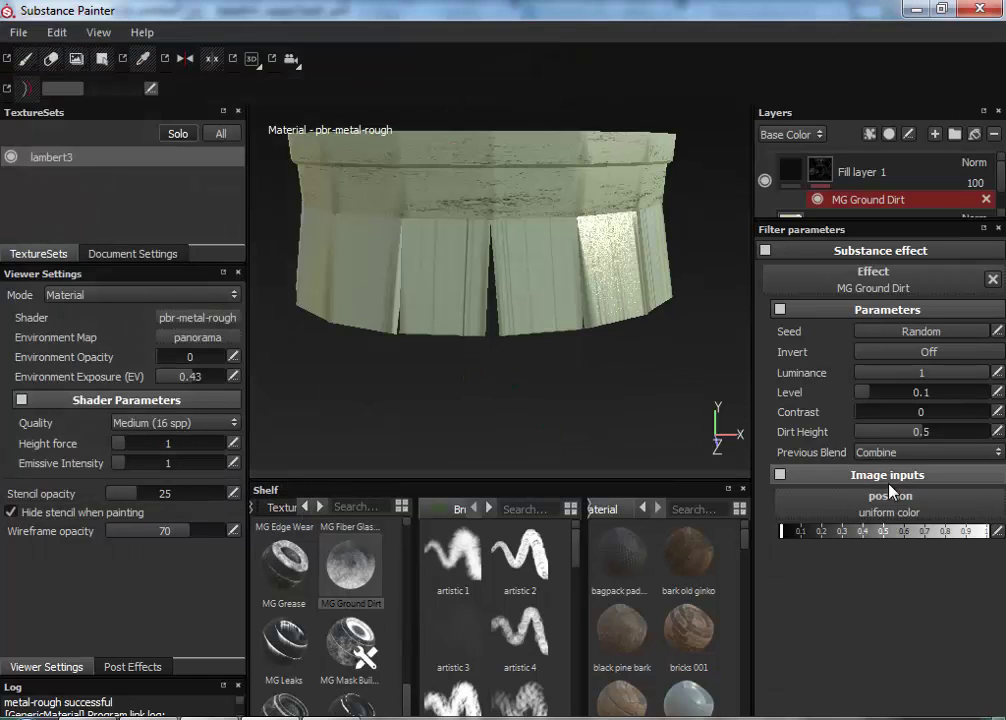
left_click(889, 510)
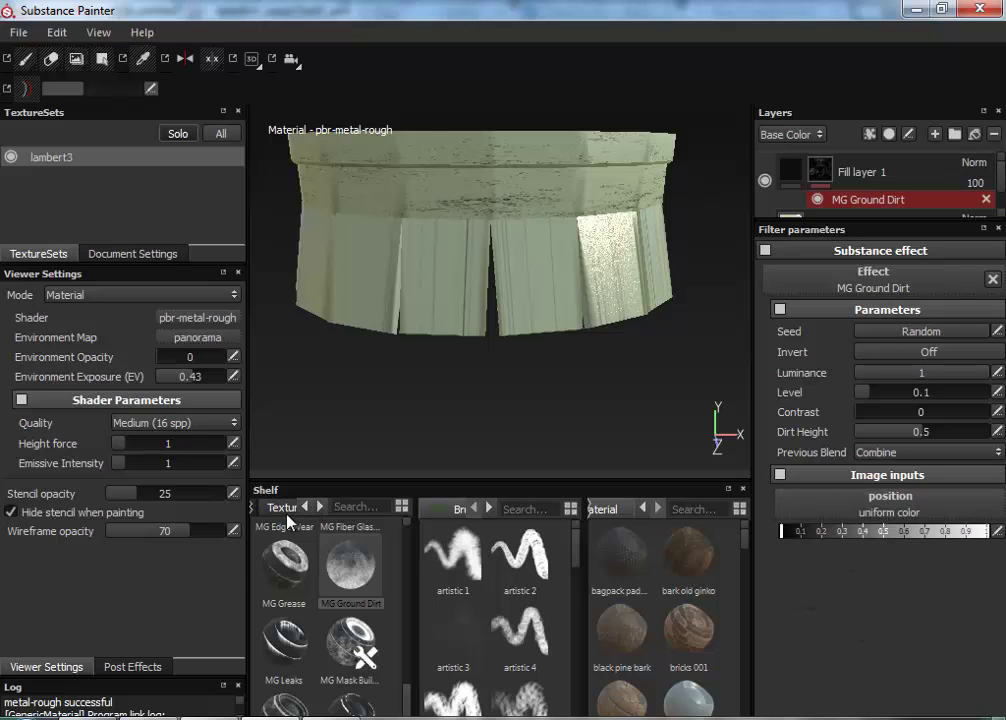
left_click(280, 590)
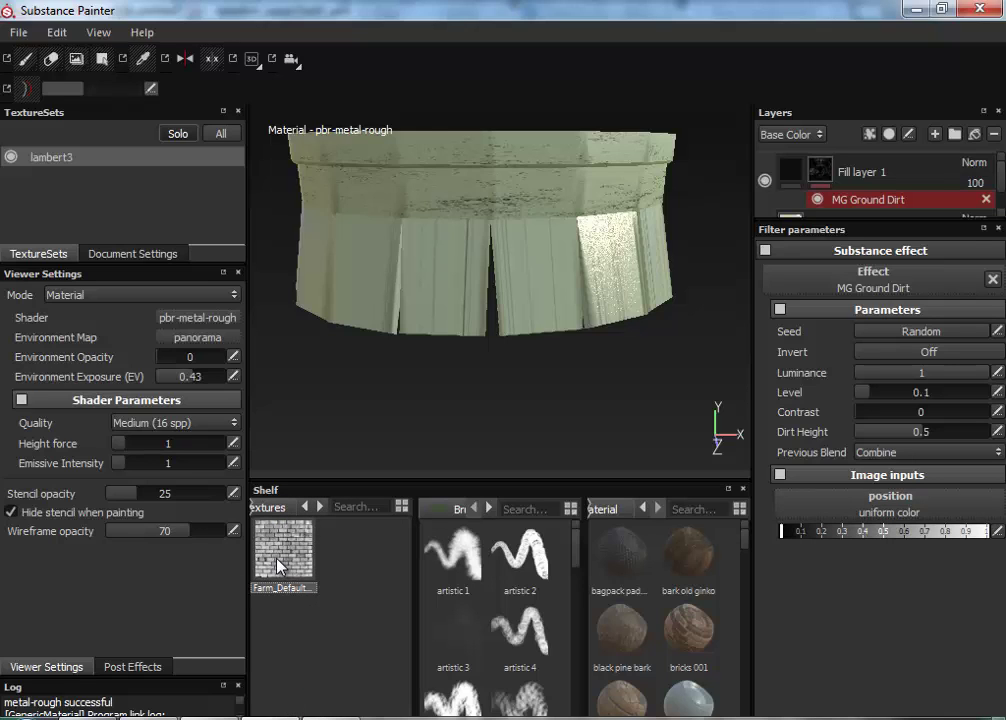
Import the black-and-white grunge image Farm_Default_13.jpg from the C: drive into the shelf's textures.
left_click(19, 32)
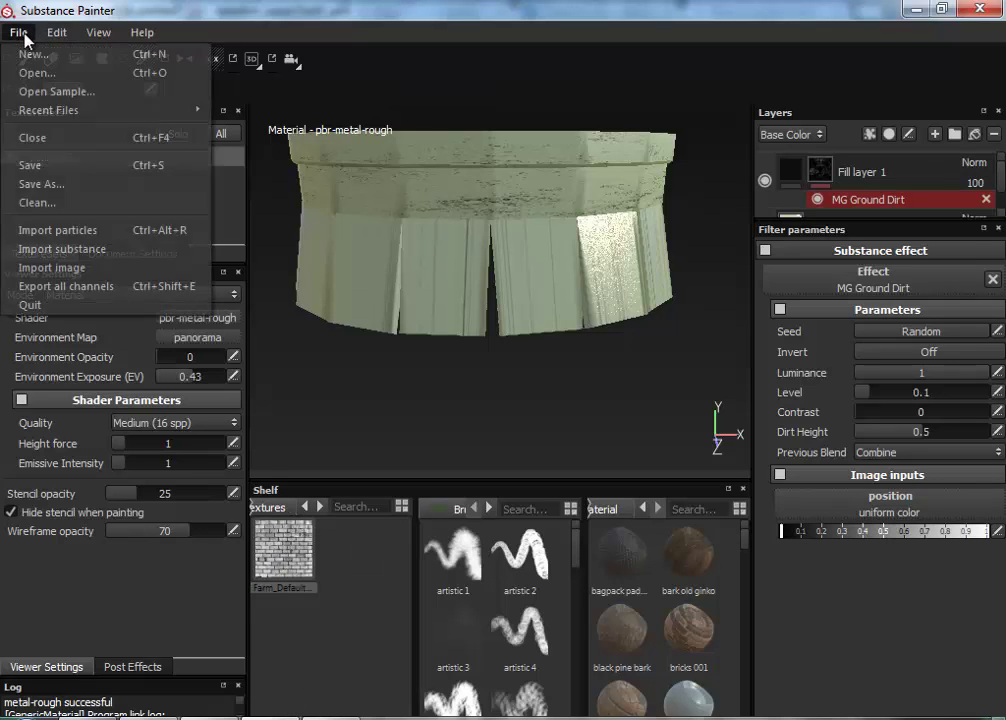
left_click(64, 270)
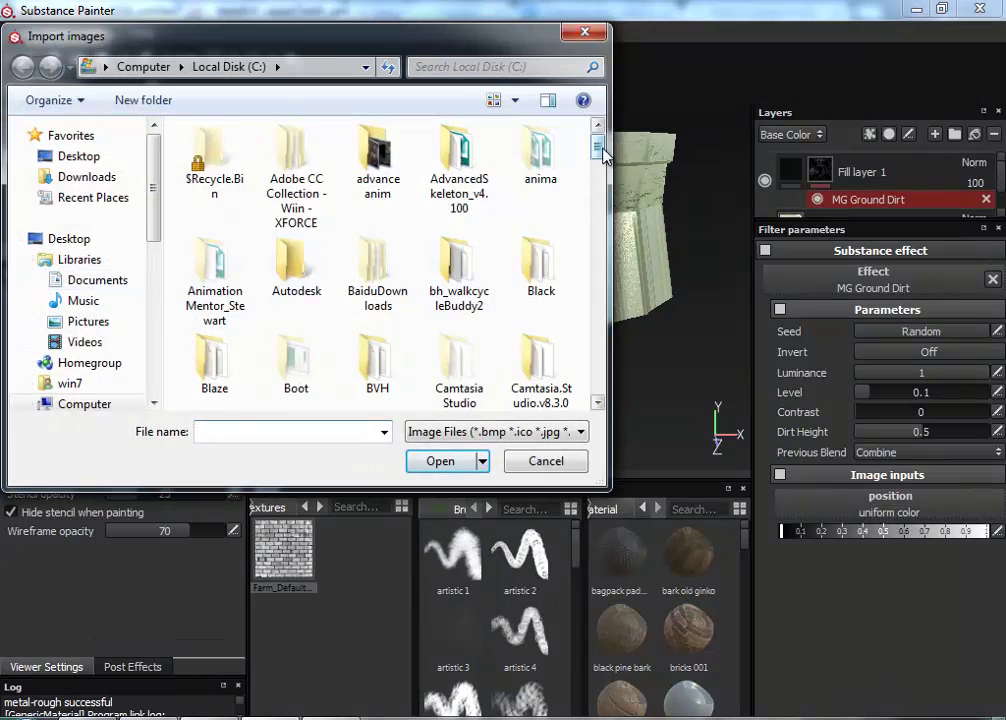
scroll(470, 260, "down", 10)
left_click(213, 358)
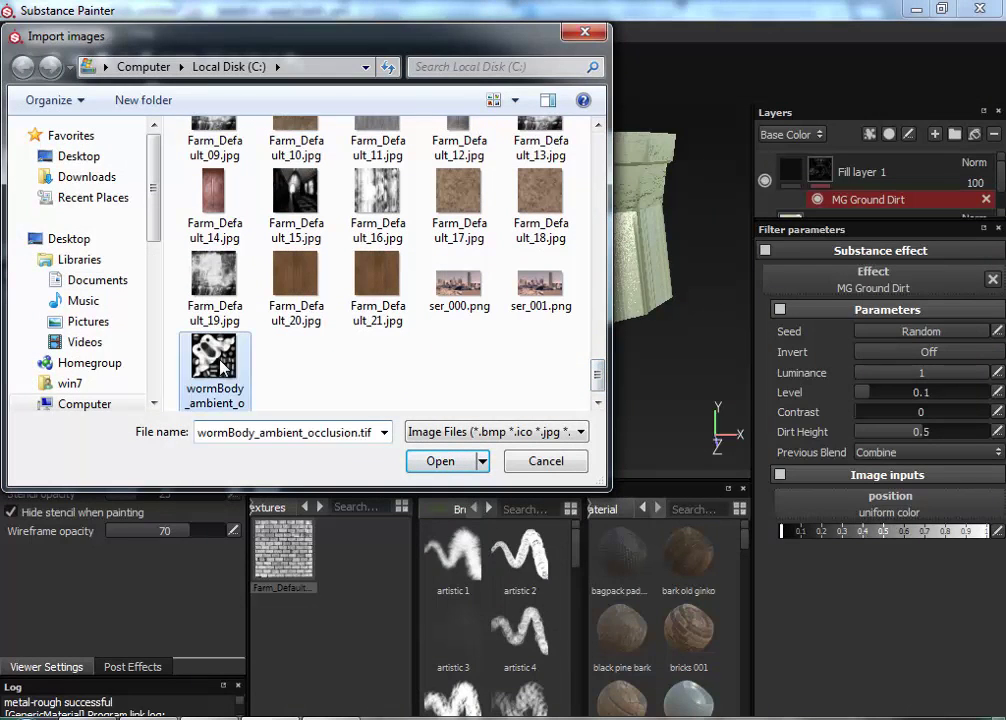
left_click(212, 262)
left_click(384, 205)
left_click(446, 200)
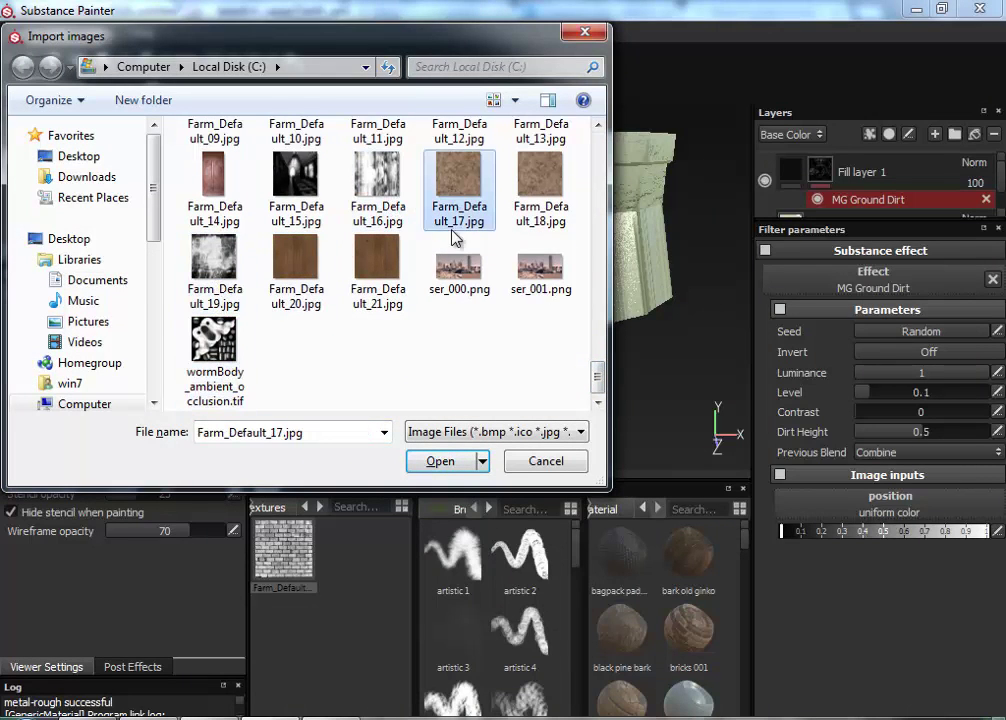
scroll(456, 245, "up", 2)
left_click(232, 230)
left_click(290, 140)
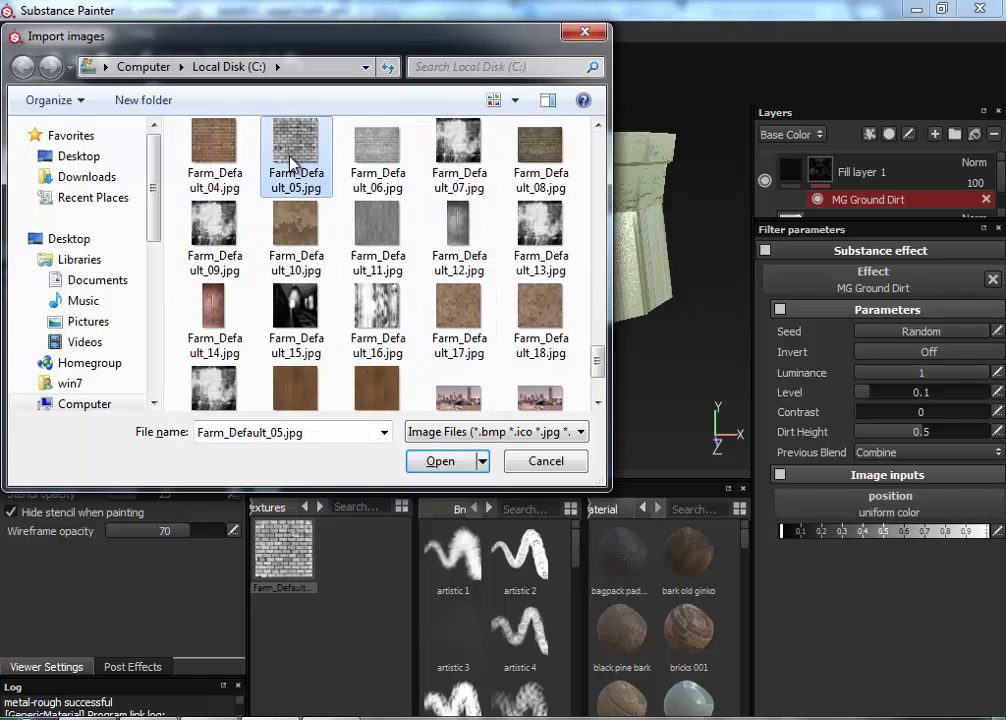
left_click(456, 155)
left_click(540, 235)
left_click(460, 465)
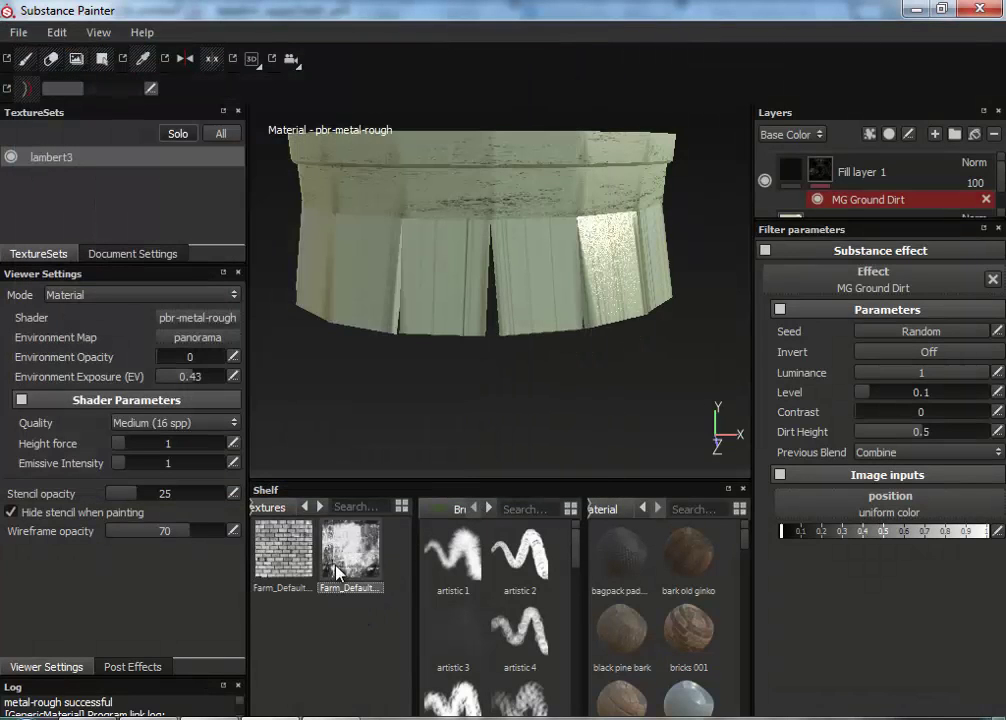
Import the image wormBody_ambient_occlusion.tif from the C: drive into the shelf's textures.
left_click(18, 33)
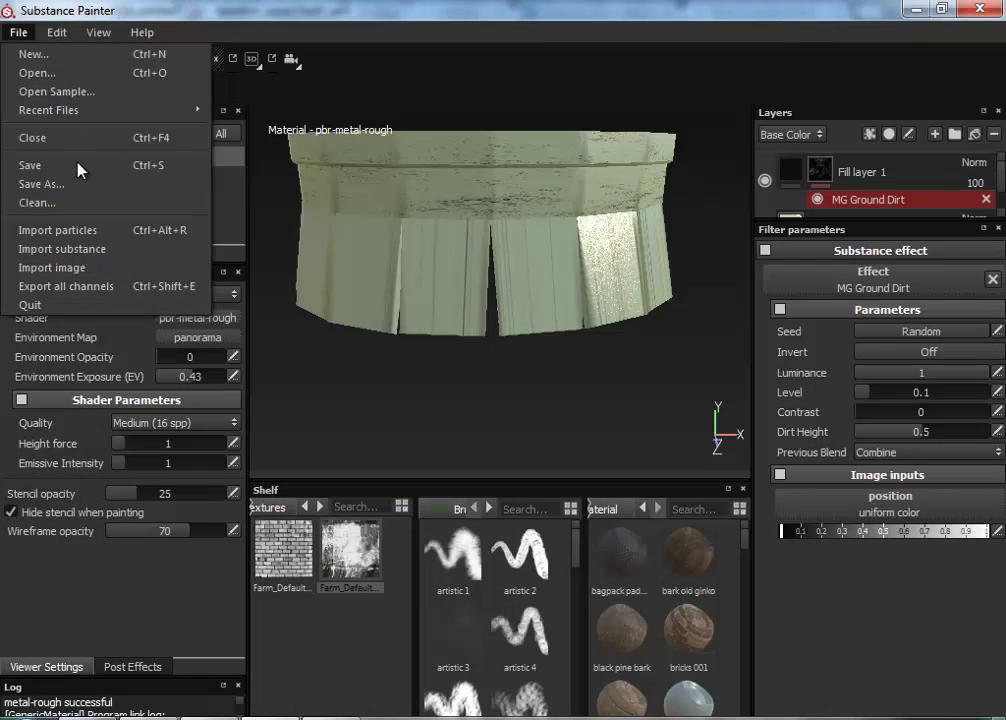
left_click(62, 268)
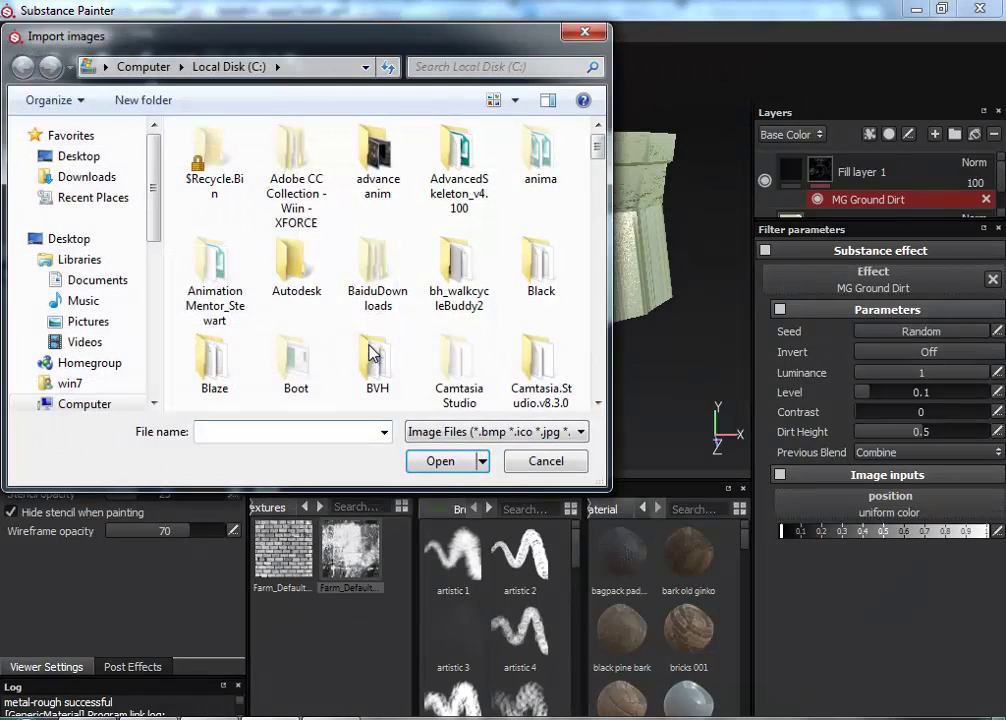
scroll(573, 240, "down", 10)
scroll(596, 311, "down", 10)
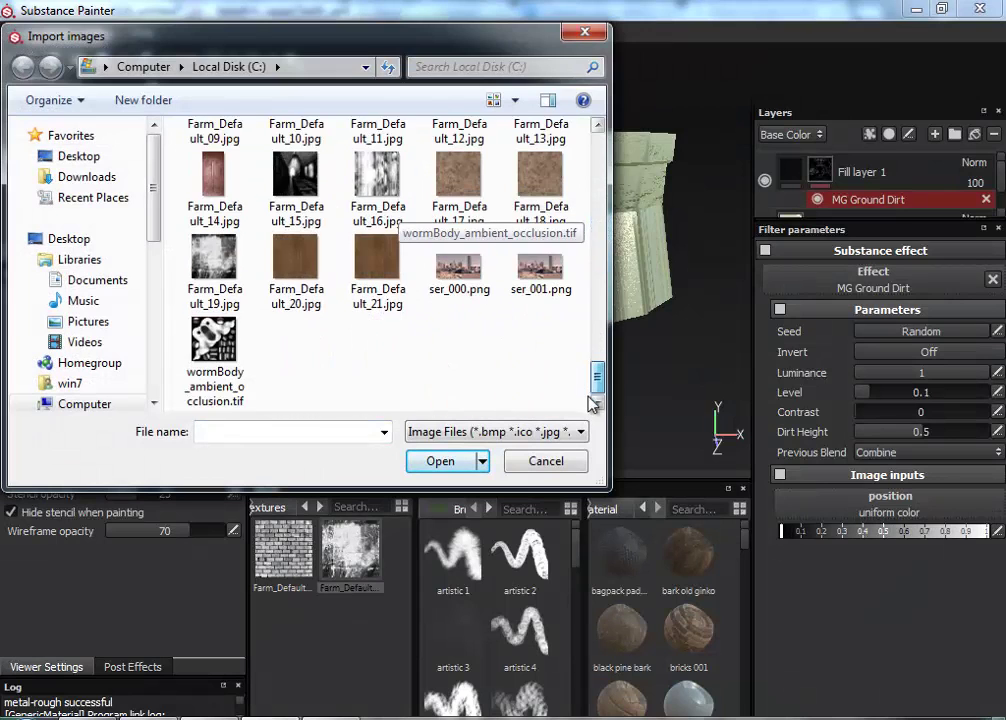
left_click(243, 366)
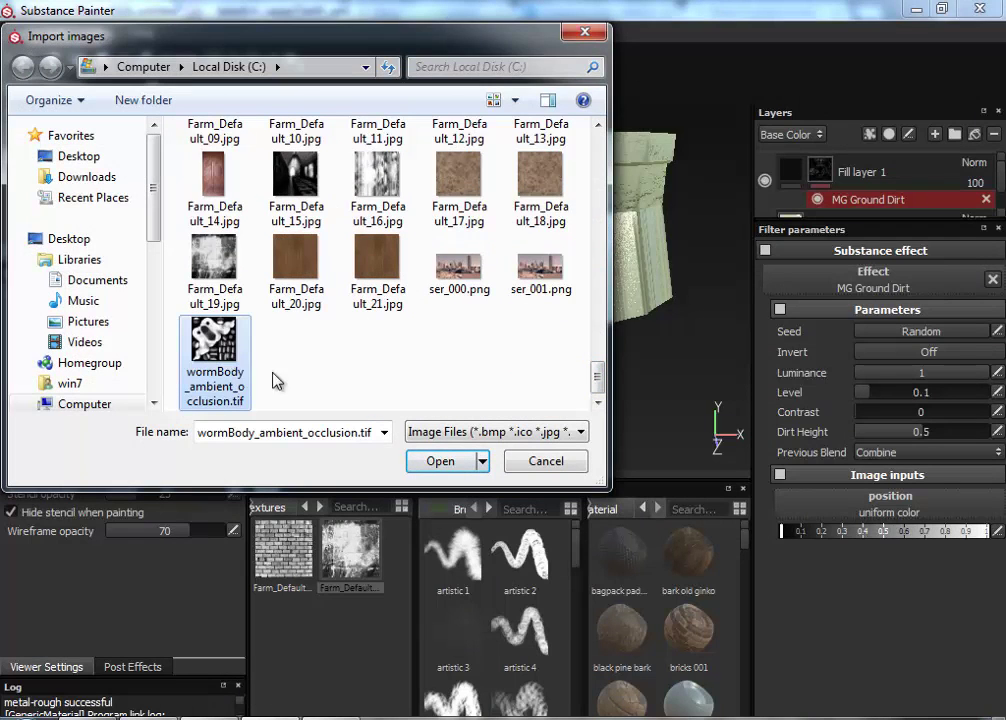
left_click(445, 462)
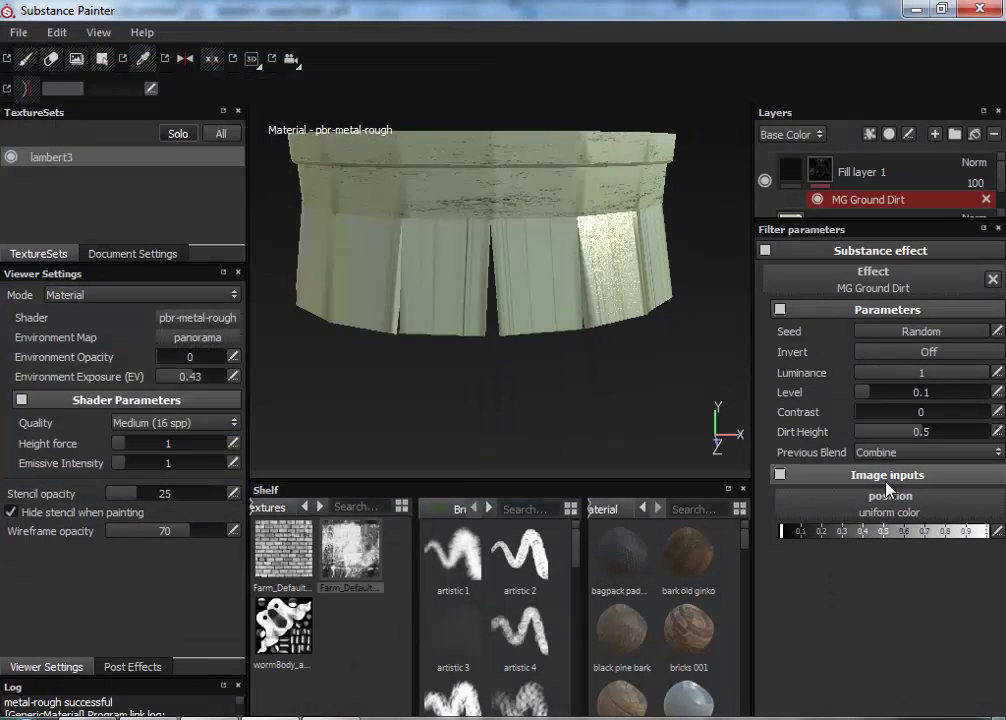
Try wormBody_ambient_occlusion as the MG Ground Dirt position input with Level 0.54, Contrast 0.13 and Dirt Height 0.33.
left_click(900, 510)
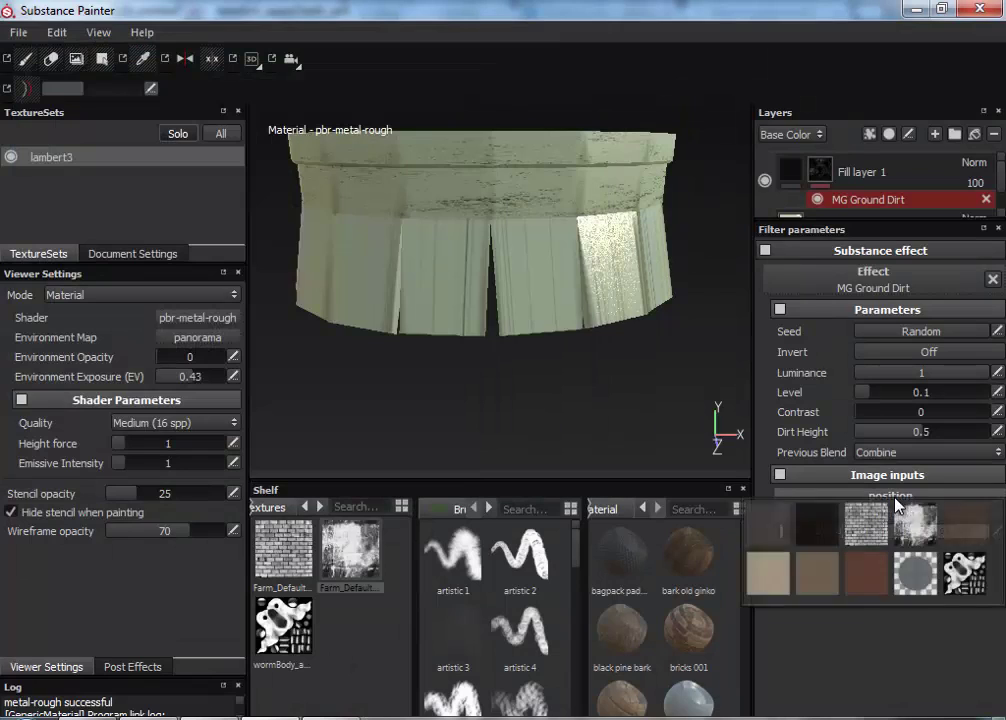
left_click(970, 573)
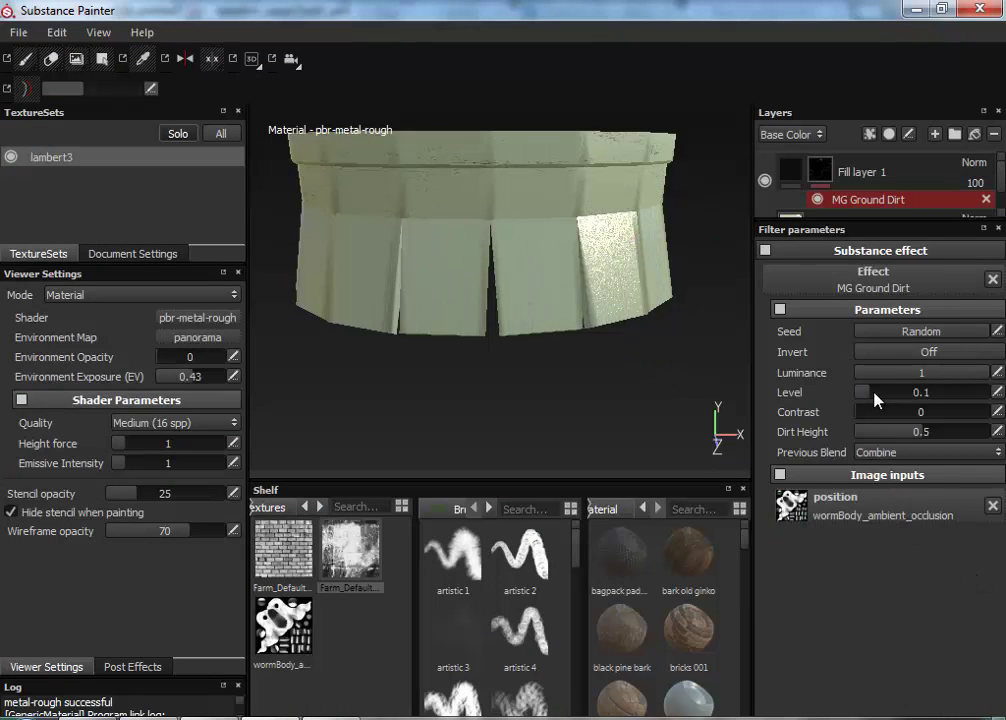
left_click_drag(873, 399, 930, 397)
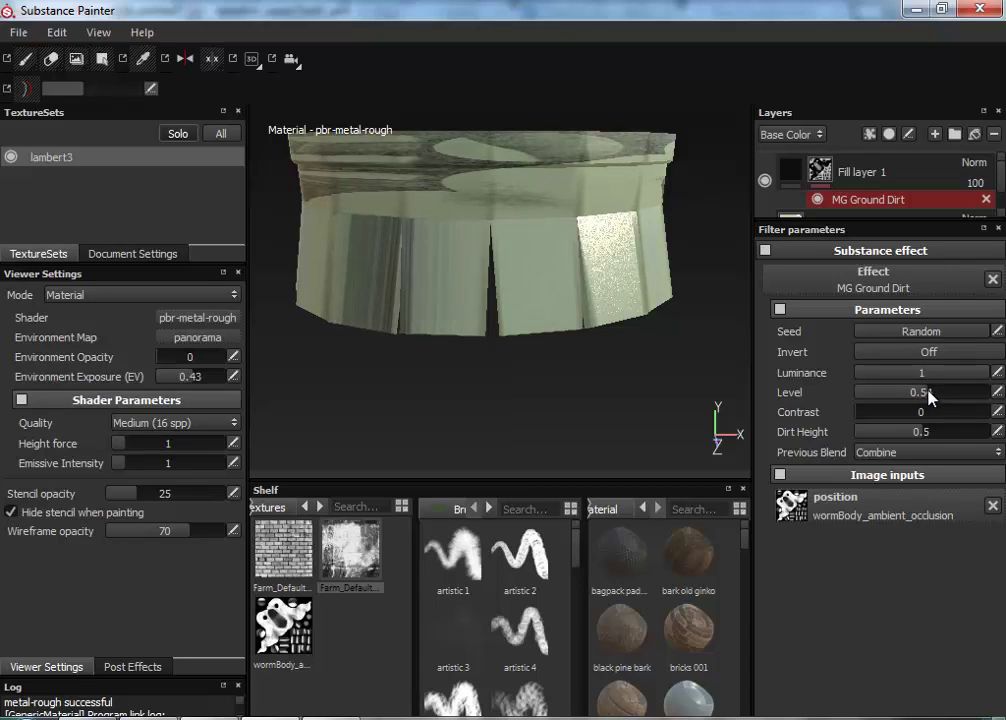
left_click_drag(895, 412, 898, 441)
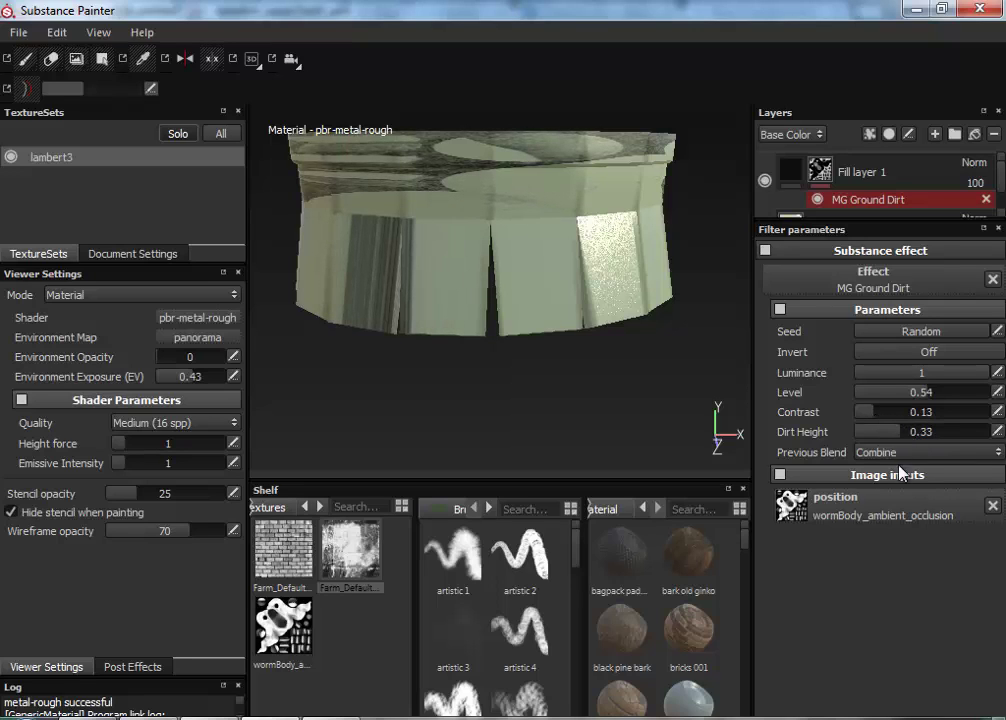
Use Farm_Default_13 as the MG Ground Dirt position input, with Level 0.55, Contrast 0.36 and Dirt Height 0.57.
left_click(852, 510)
left_click(917, 533)
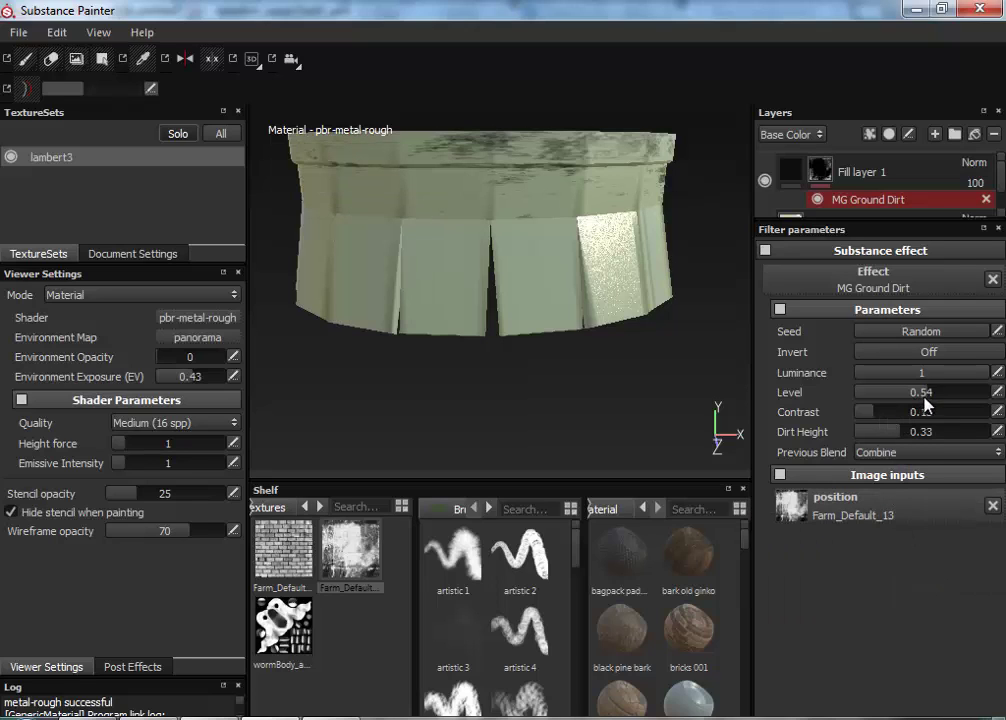
mouse_move(932, 397)
left_mouse_down()
mouse_move(959, 395)
mouse_move(945, 413)
mouse_move(937, 407)
left_mouse_up()
left_click_drag(882, 419, 902, 416)
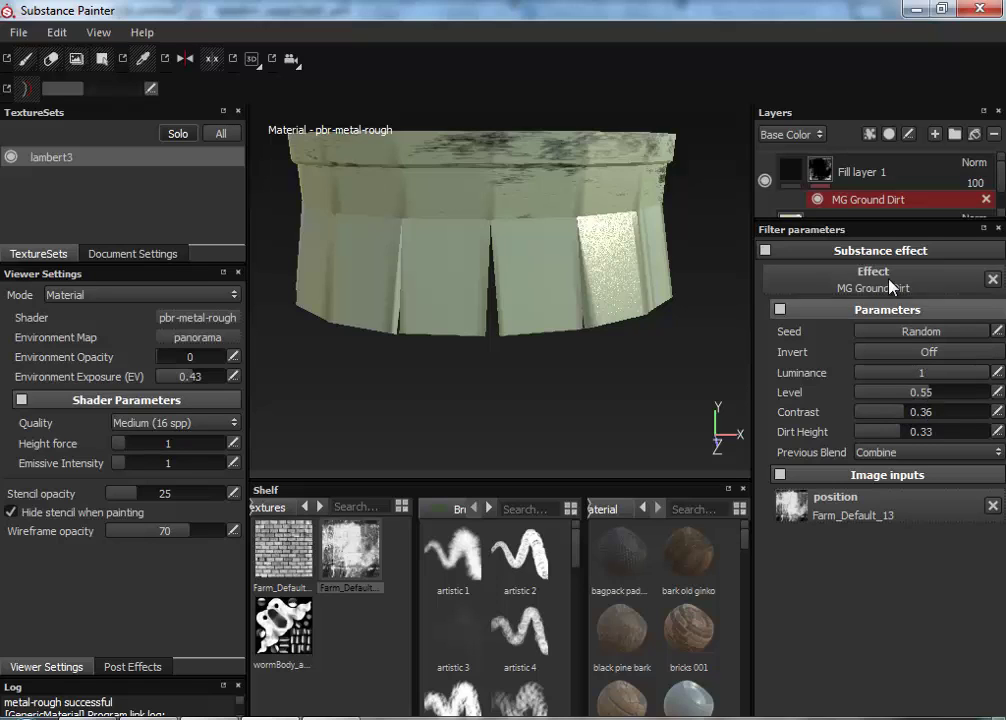
scroll(818, 204, "down", 1)
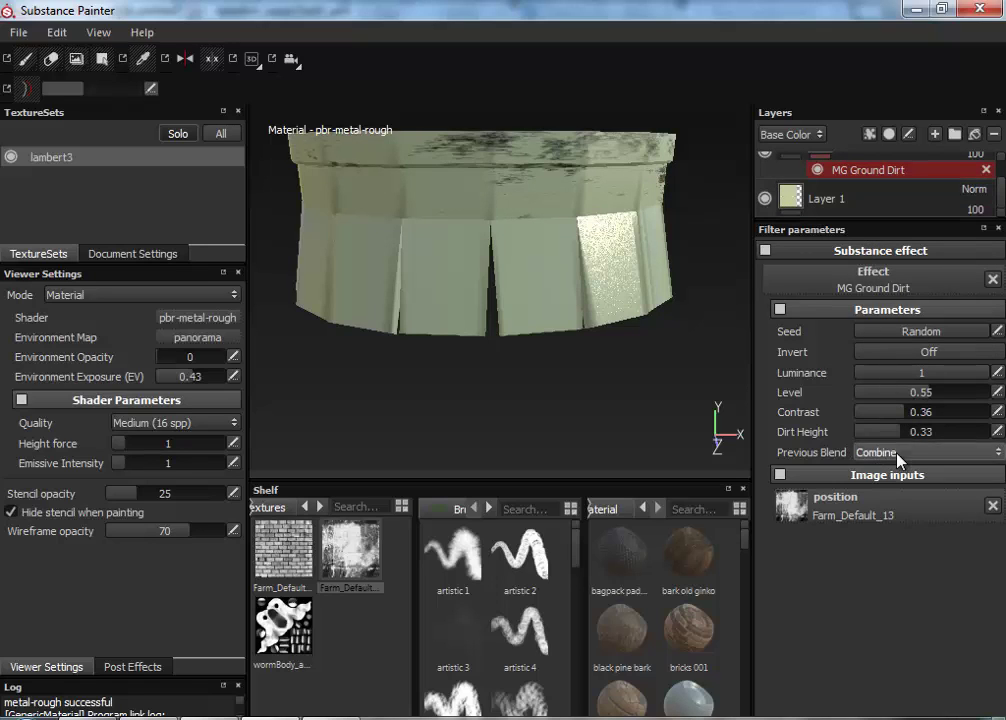
left_click_drag(920, 437, 936, 434)
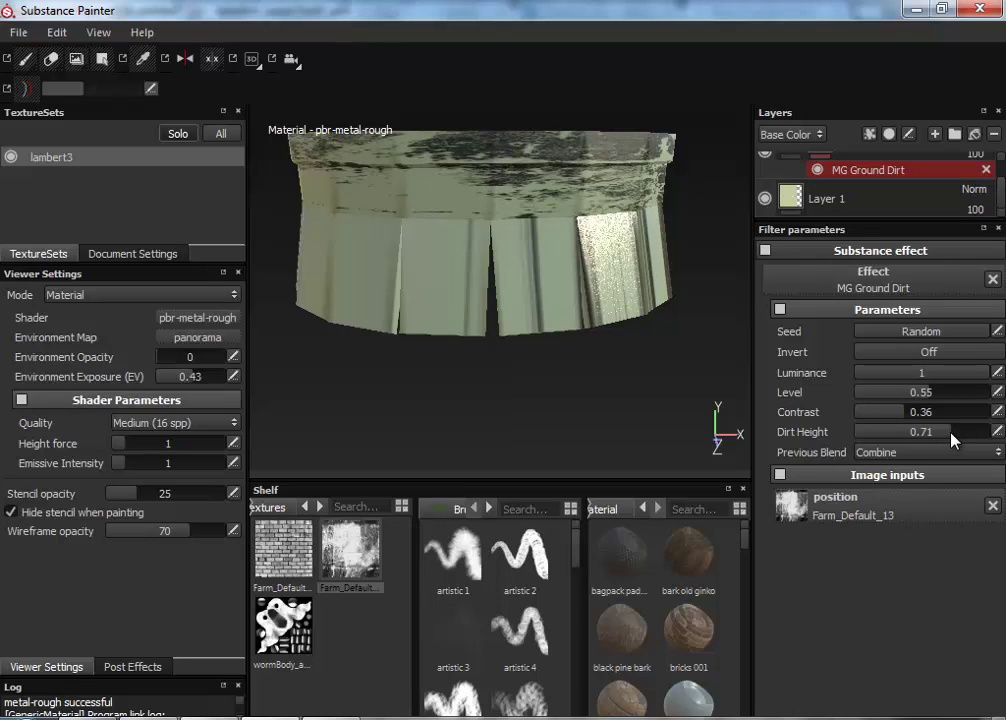
left_click_drag(936, 441, 931, 442)
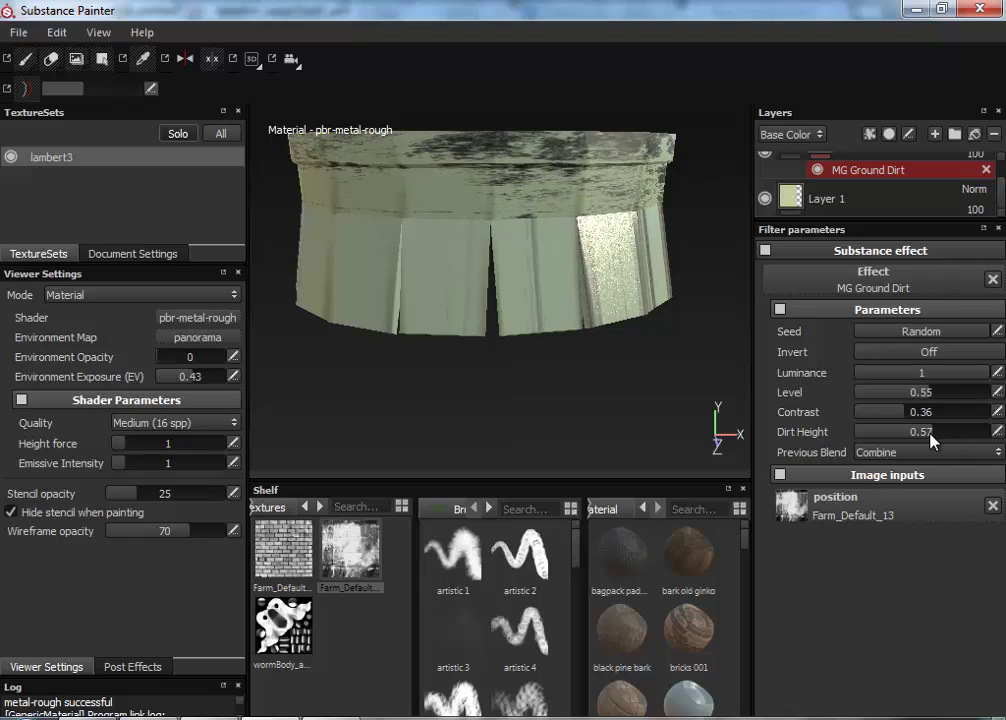
Add a second fill layer above Fill layer 1 and give it a black mask.
scroll(890, 205, "up", 1)
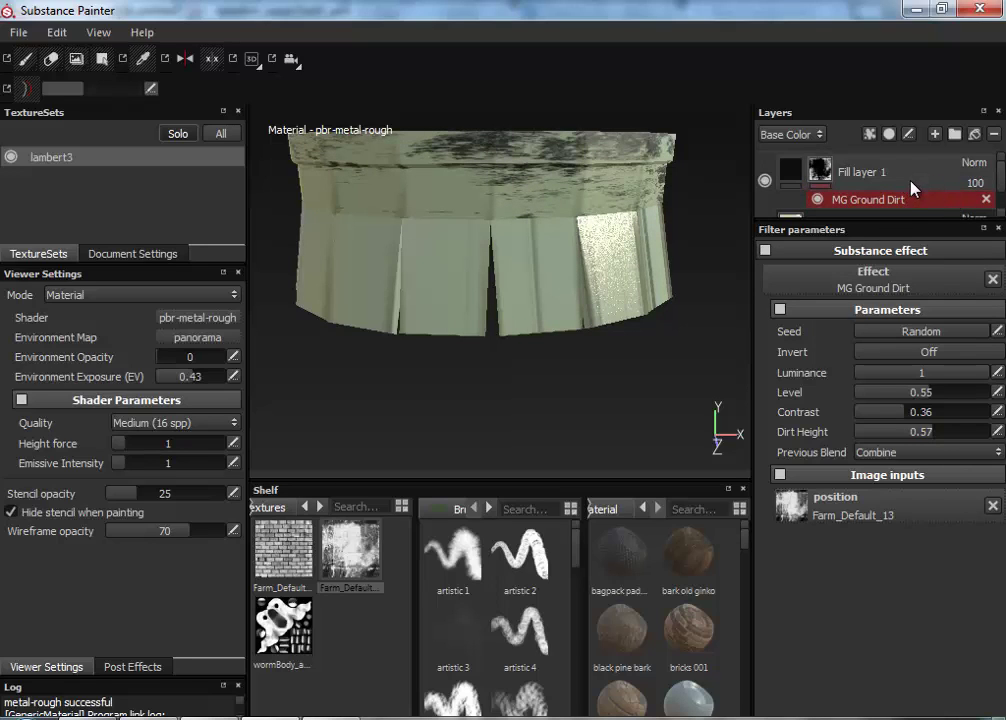
left_click(975, 136)
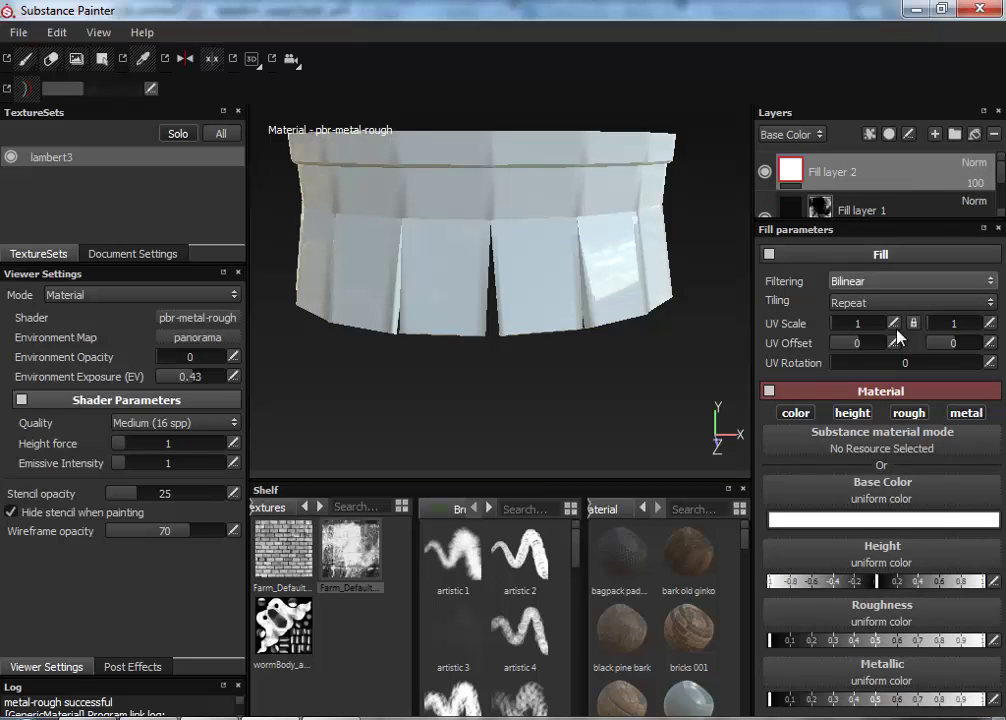
left_click(890, 136)
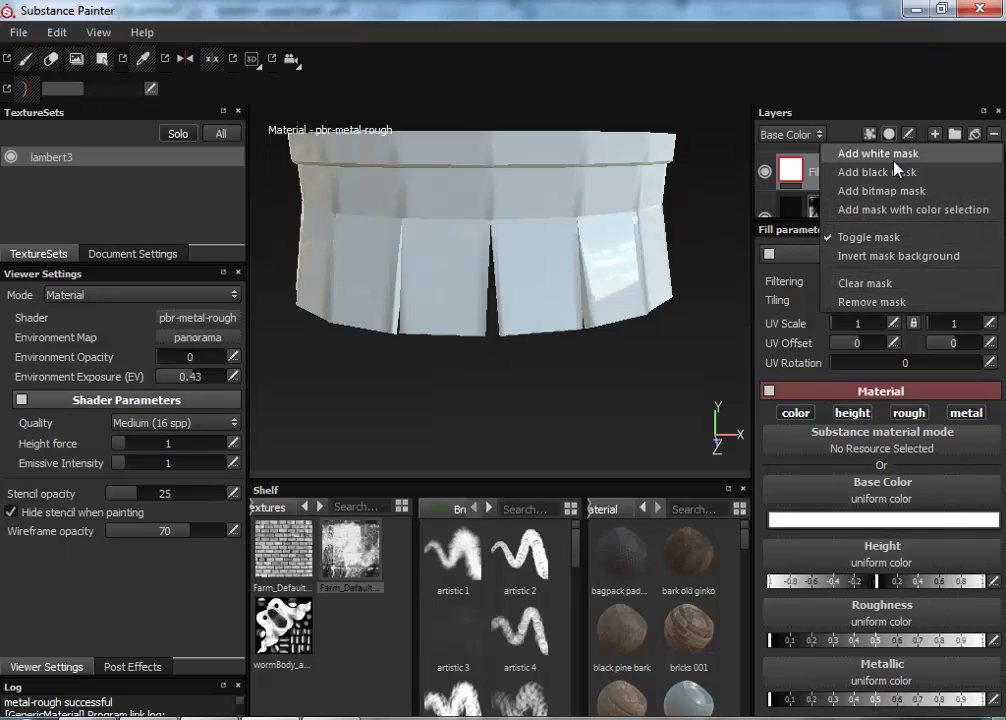
left_click(893, 174)
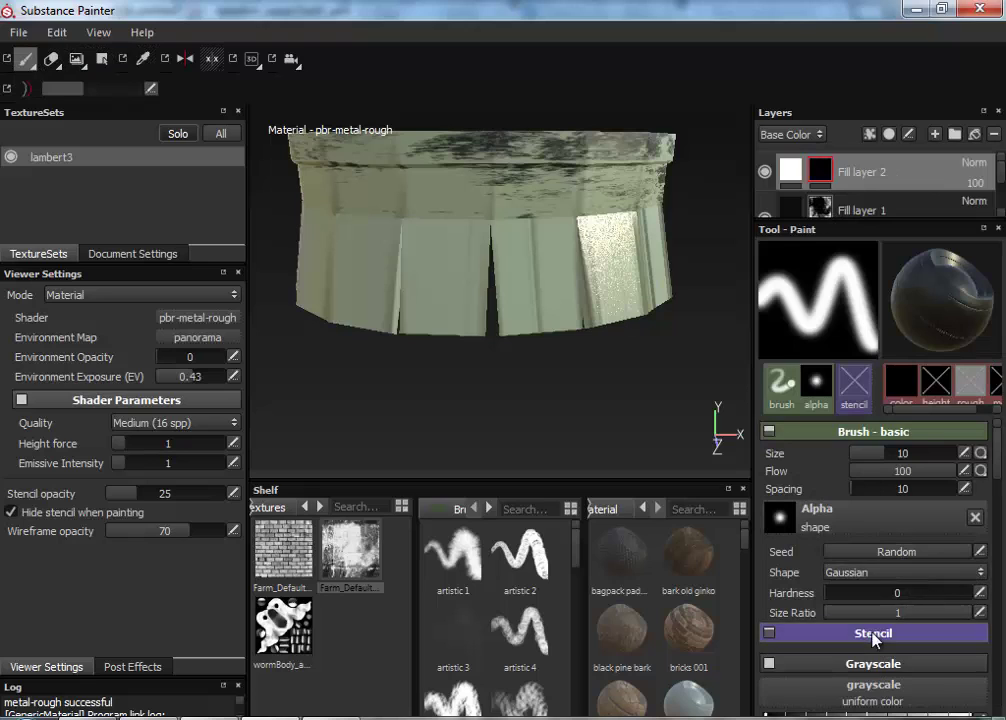
Examine the brush, stencil and grayscale settings available for painting the new layer's mask.
scroll(835, 540, "down", 3)
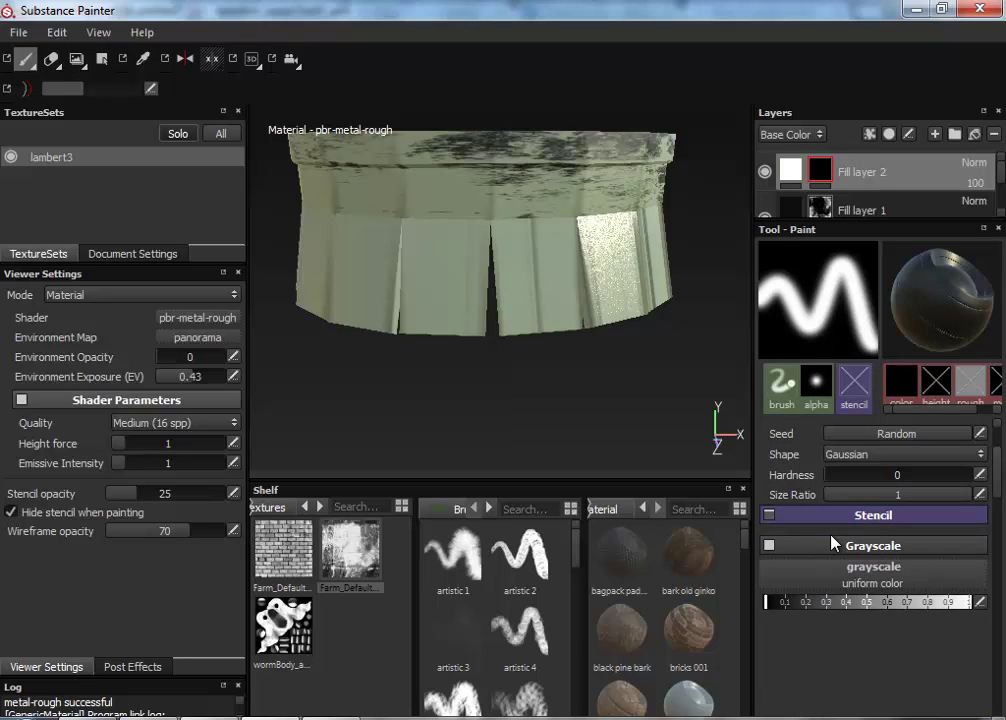
scroll(829, 551, "down", 2)
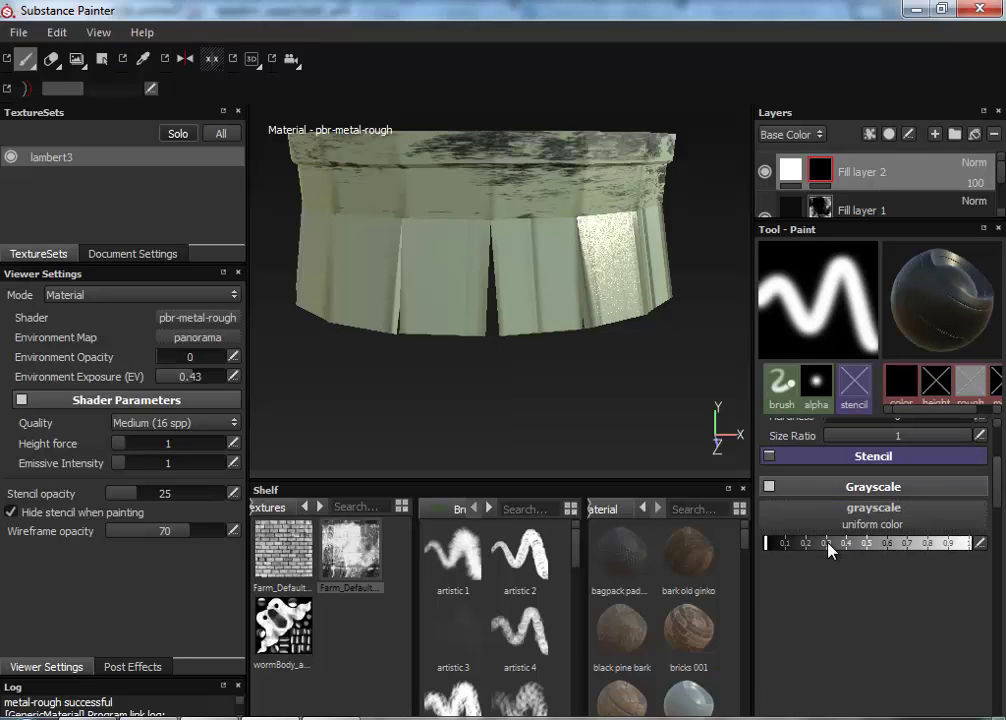
scroll(808, 518, "up", 5)
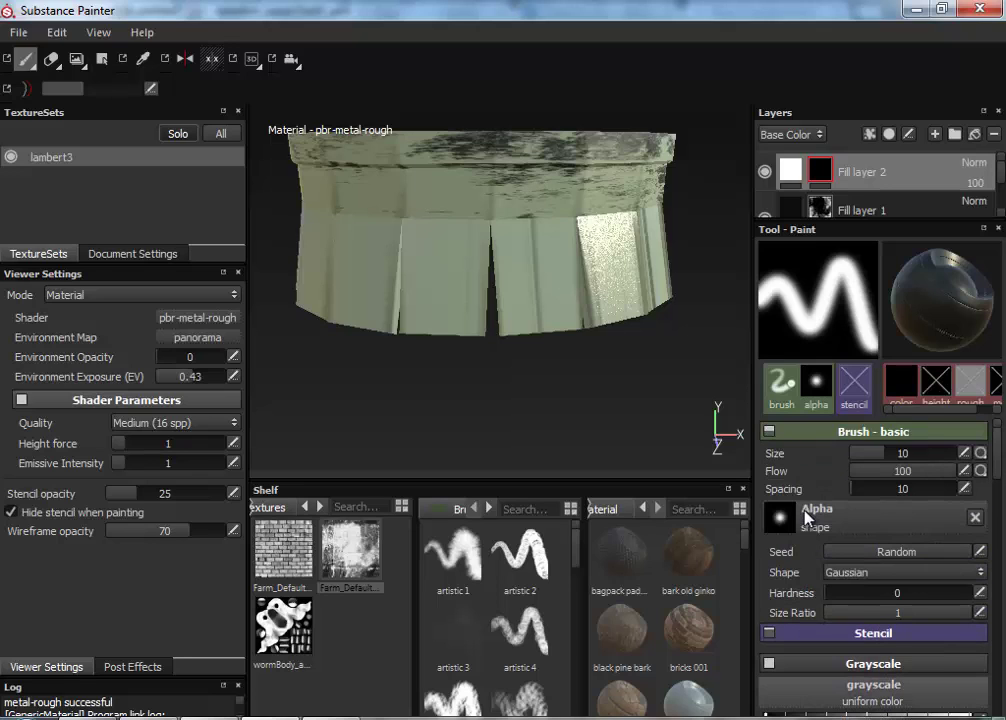
left_click(769, 432)
left_click(769, 432)
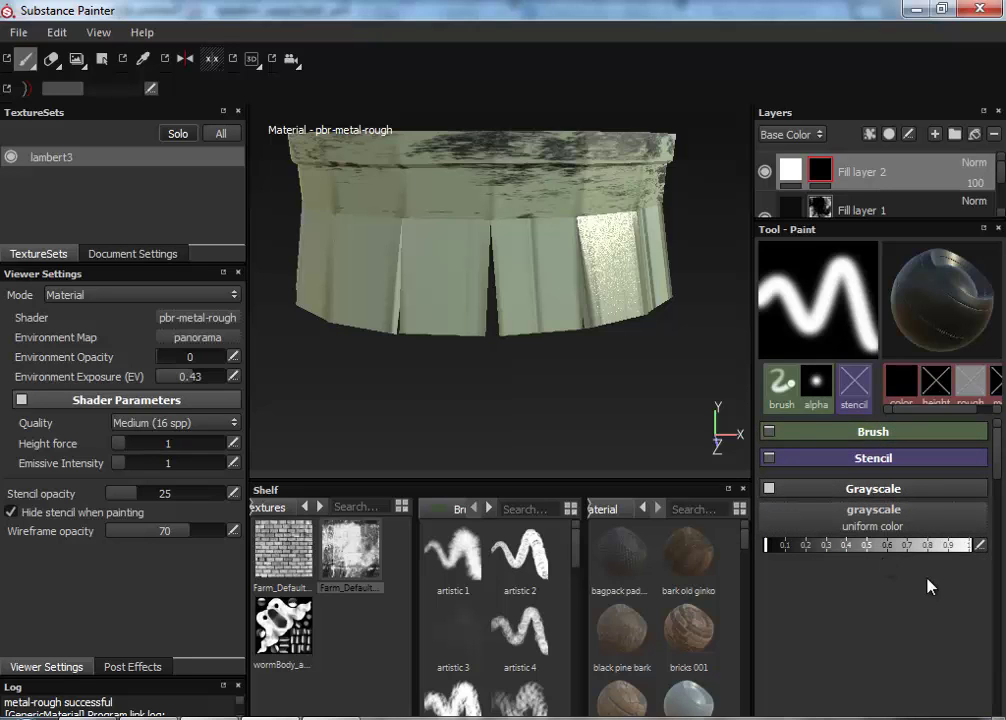
left_click(770, 489)
left_click(770, 489)
Set Fill layer 2's base color to a near-black red with R 0.006, G 0.002 and B 0.002.
left_click(790, 171)
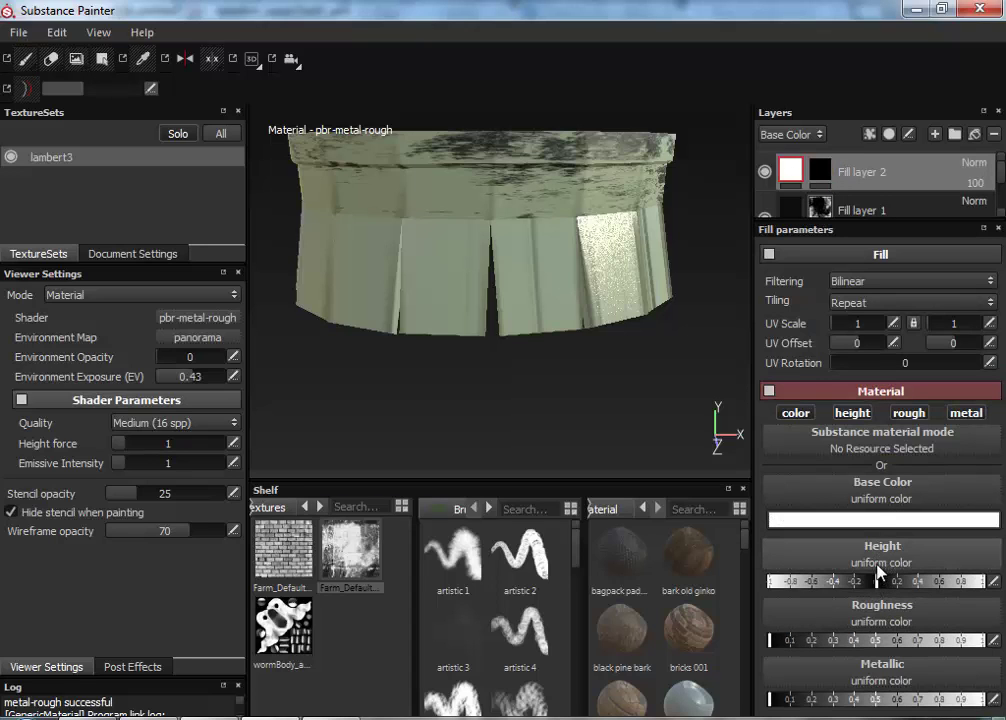
left_click(882, 490)
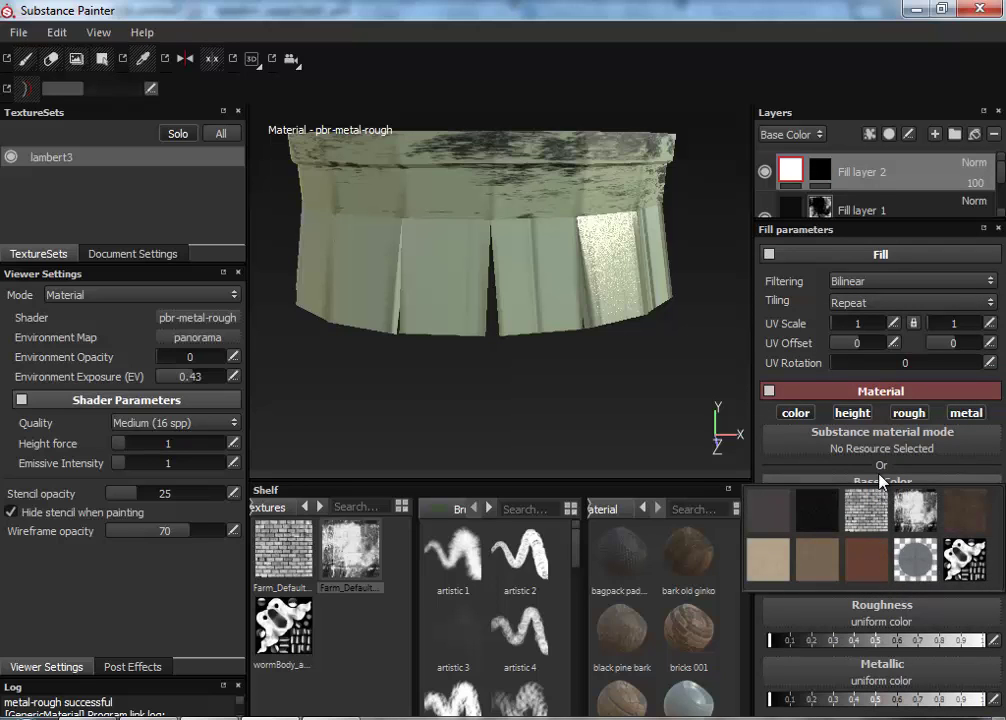
left_click(805, 520)
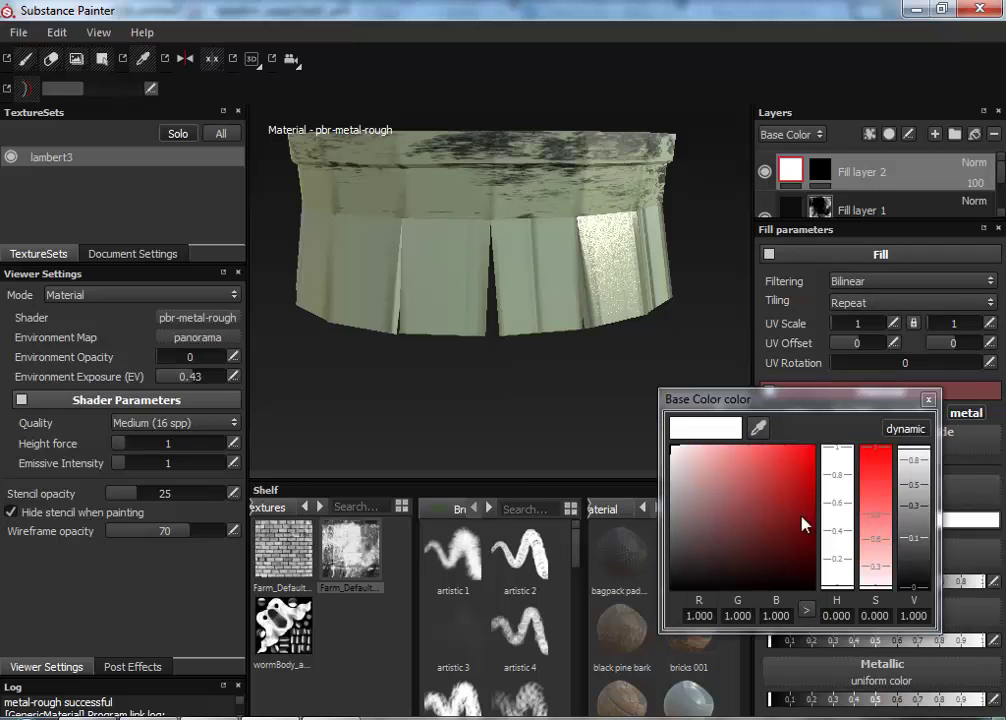
left_click_drag(805, 522, 735, 575)
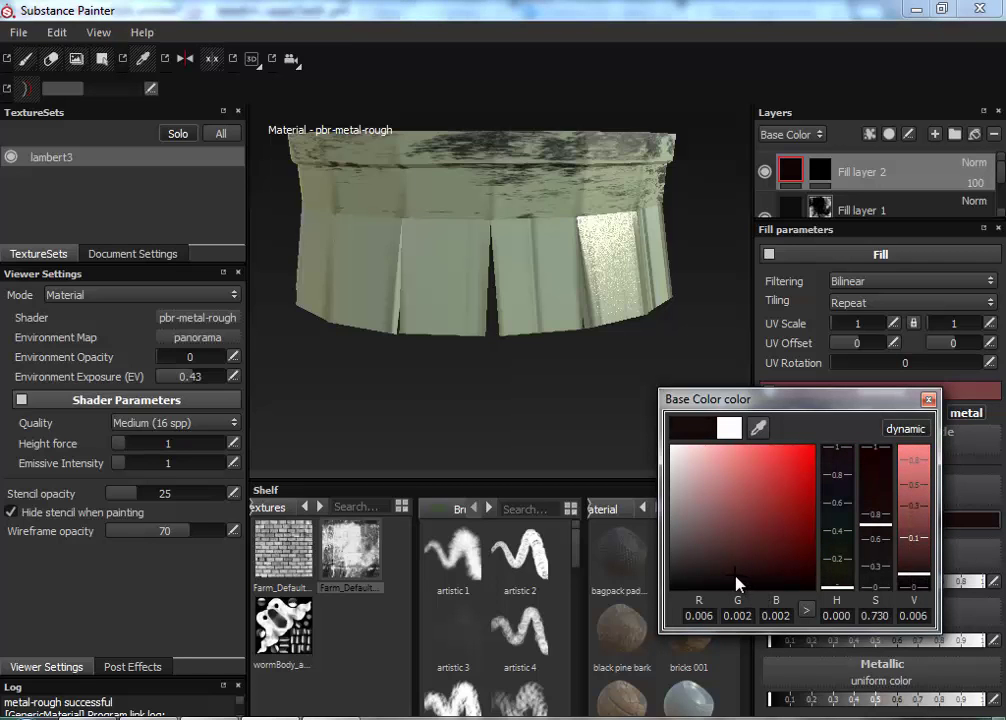
left_click(928, 400)
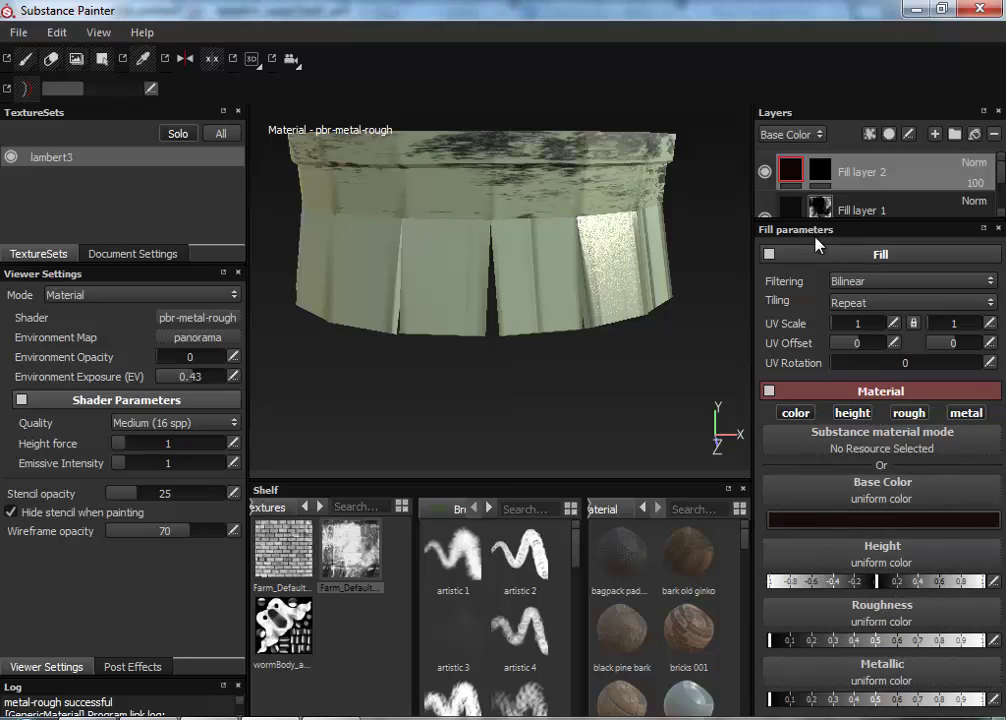
Add an empty substance effect to the content of Fill layer 2.
left_click(889, 134)
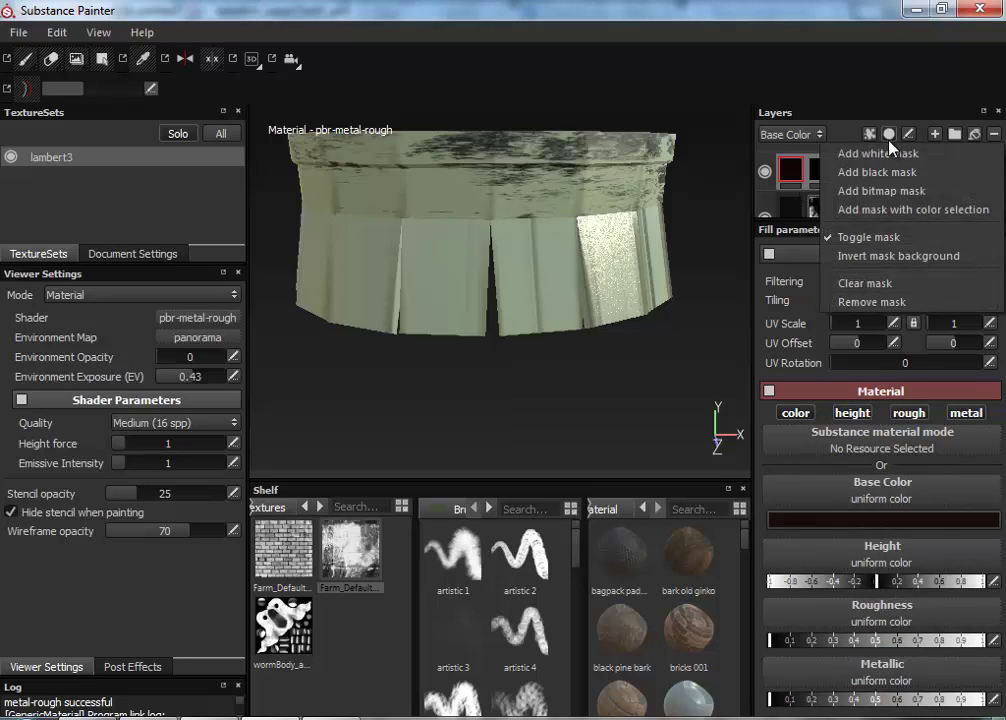
left_click(869, 134)
left_click(869, 134)
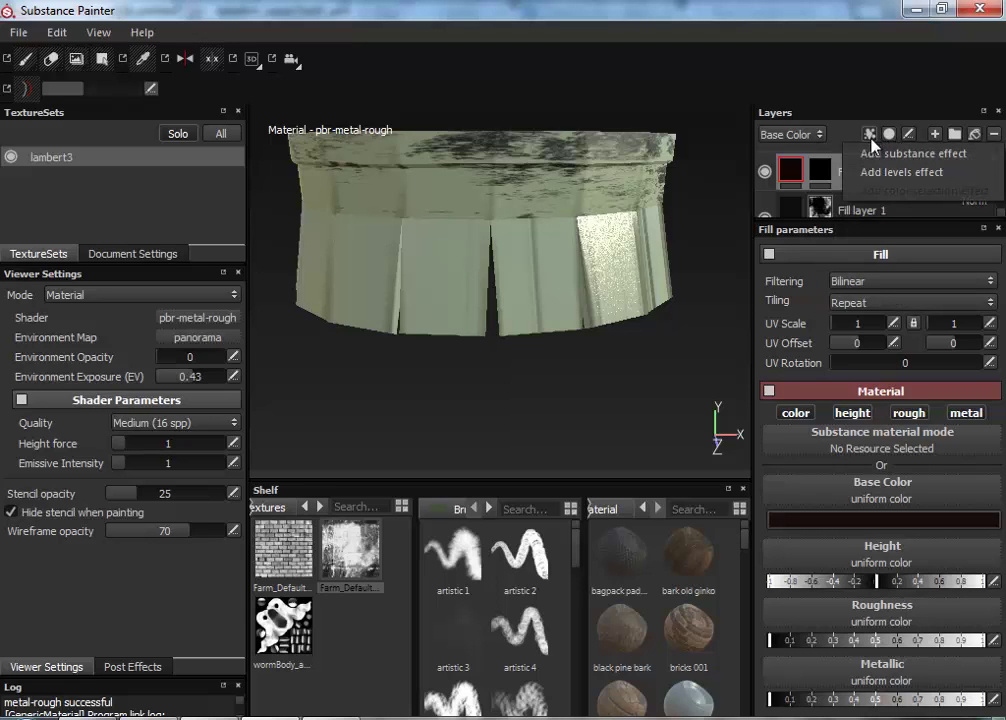
left_click(919, 160)
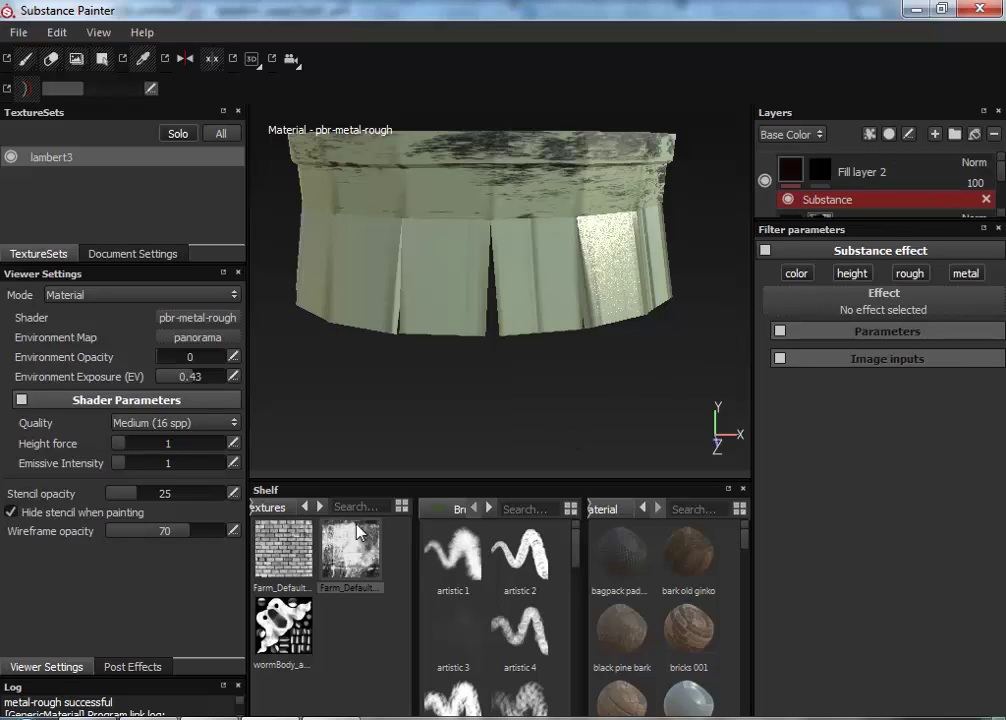
Look through the first shelf section's asset categories and switch it to Effects.
left_click(307, 507)
left_click(307, 507)
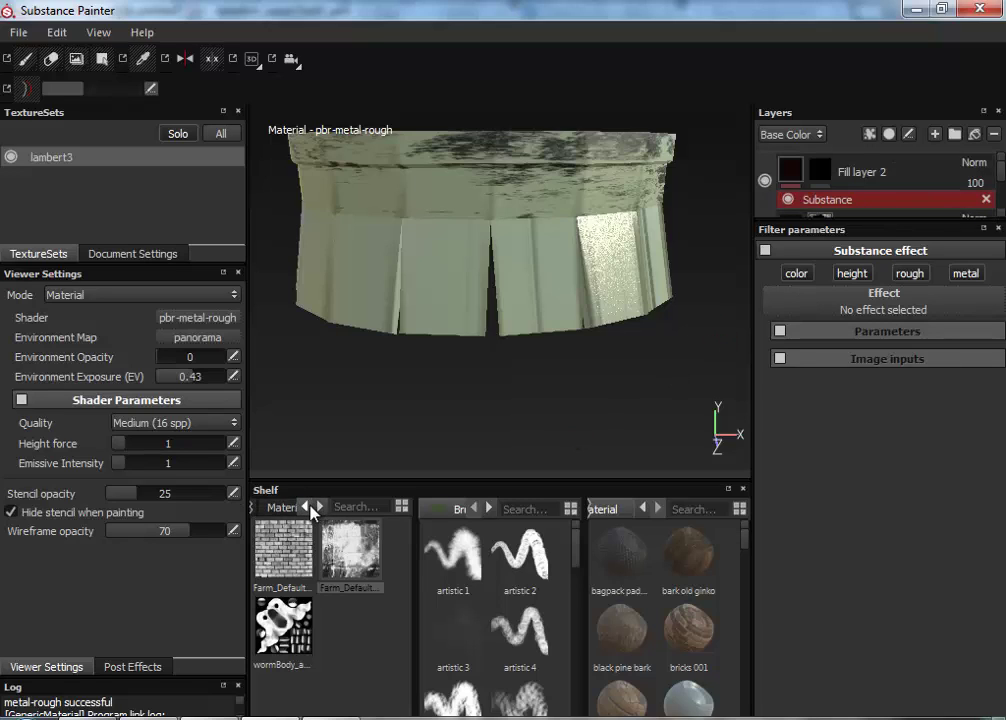
left_click(307, 507)
left_click(321, 508)
left_click(321, 508)
left_click(322, 509)
left_click(321, 508)
left_click(303, 508)
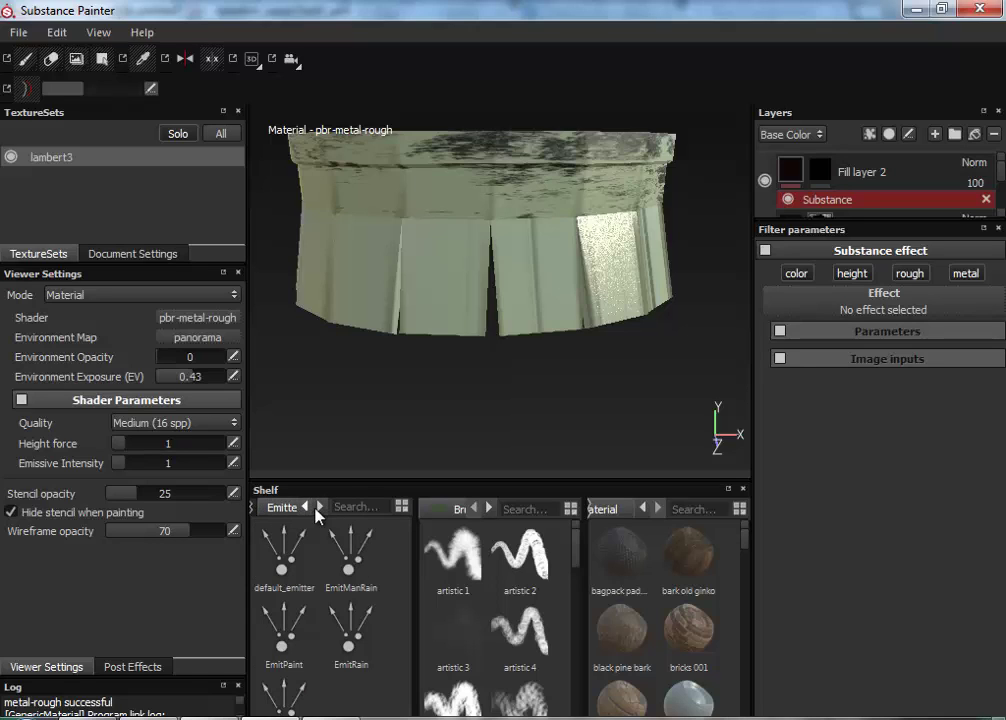
left_click(319, 509)
left_click(319, 509)
left_click(305, 508)
left_click(308, 508)
left_click(308, 508)
left_click(307, 508)
left_click(281, 509)
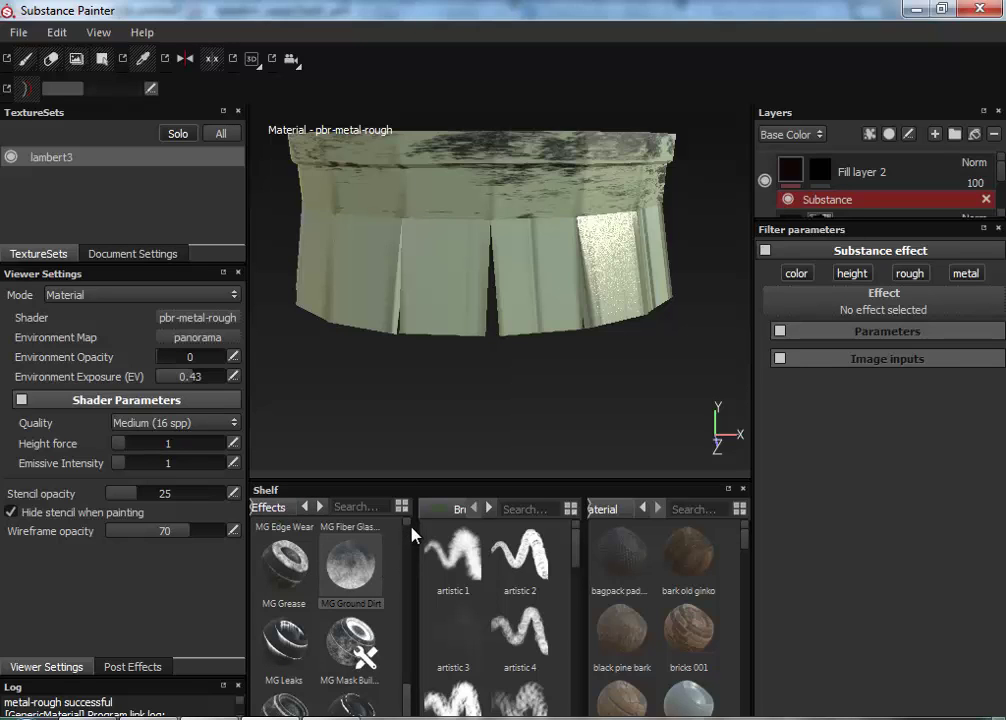
Assign the MG Driping Rust effect to Fill layer 2's content substance effect and set its Rust Contrast to 0.9.
scroll(407, 529, "up", 1)
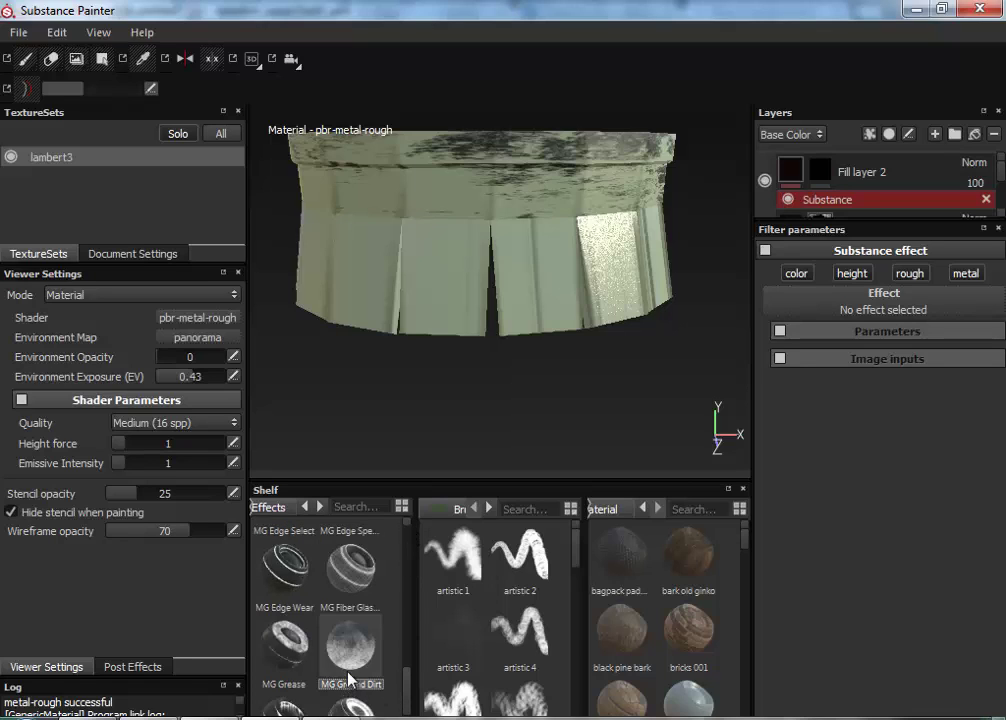
scroll(351, 668, "down", 2)
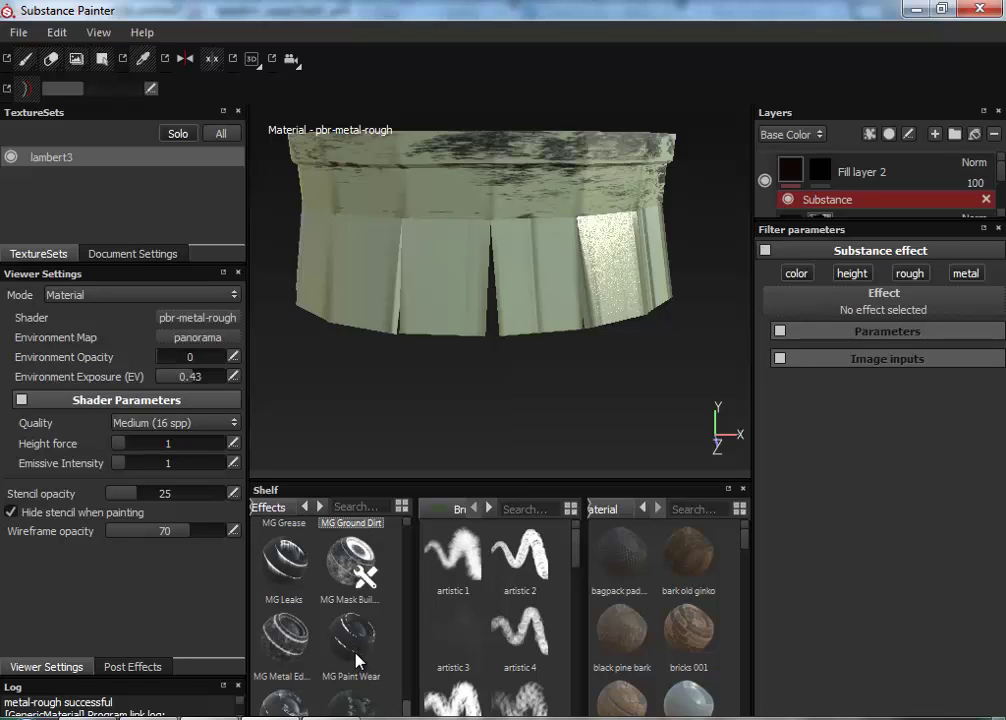
scroll(377, 620, "up", 3)
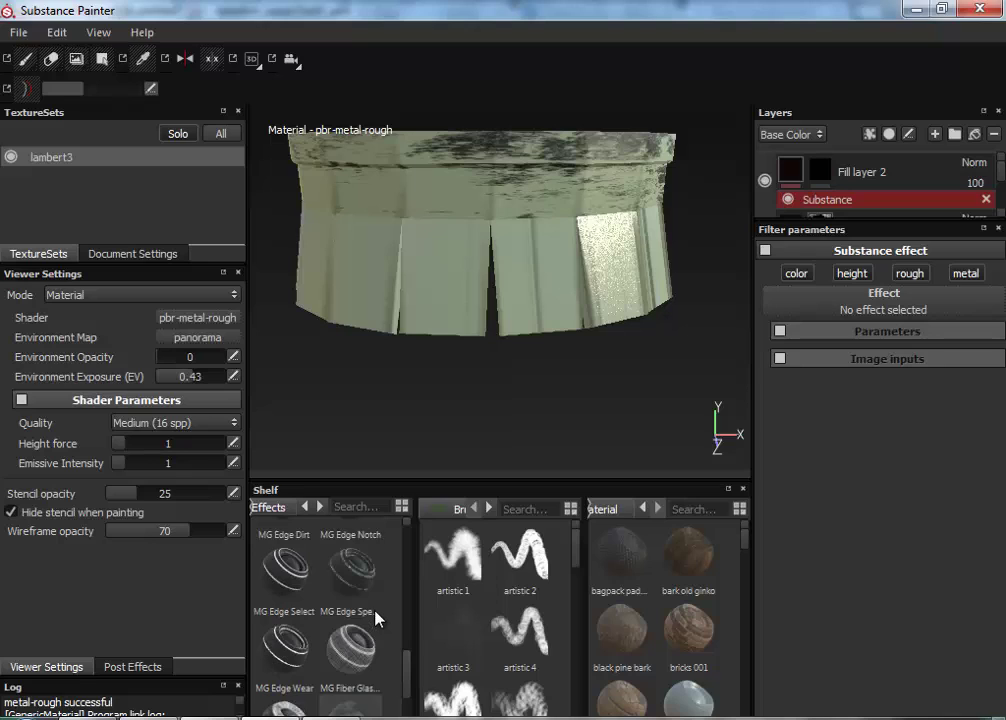
scroll(377, 620, "up", 3)
left_click(294, 596)
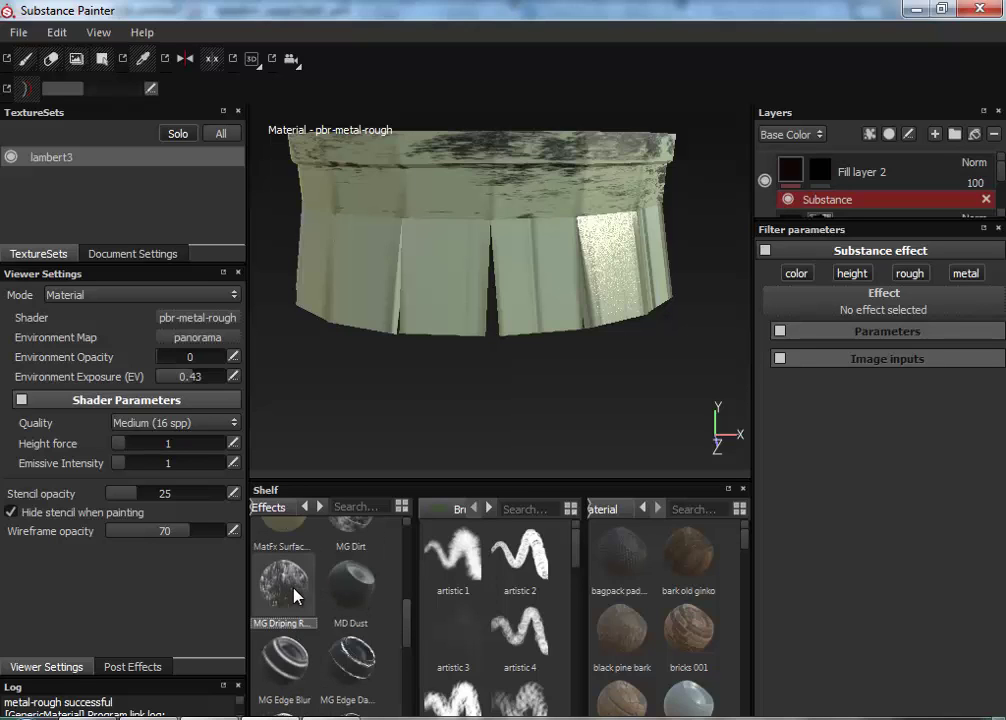
left_click_drag(294, 596, 905, 309)
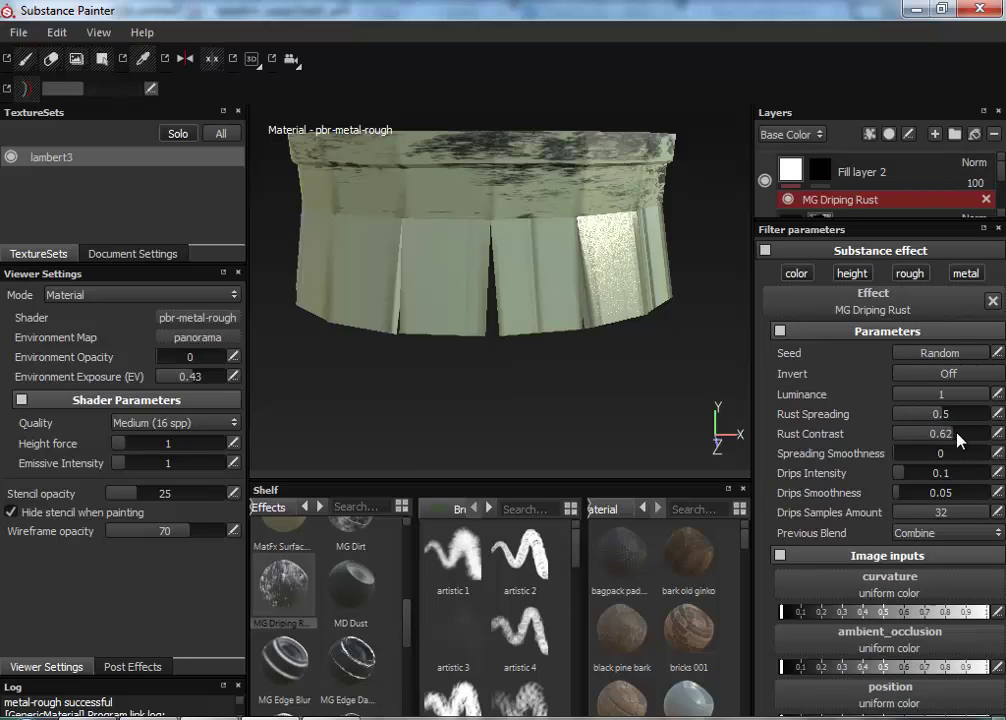
left_click_drag(951, 441, 984, 437)
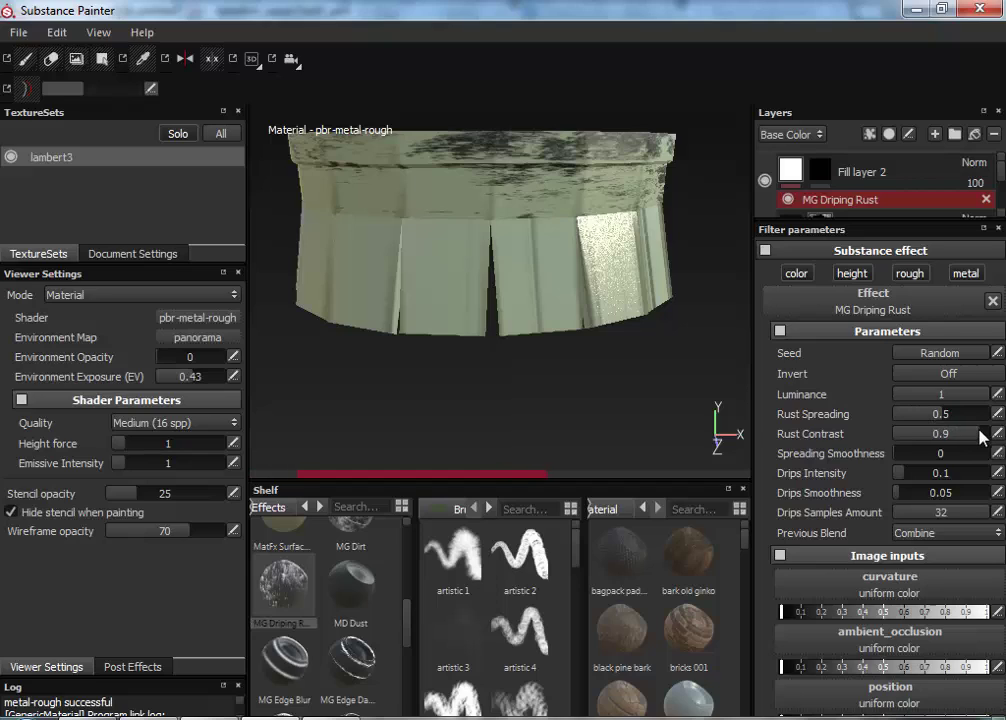
Add a substance effect to Fill layer 2's black mask and assign MG Driping Rust to it.
left_click(823, 174)
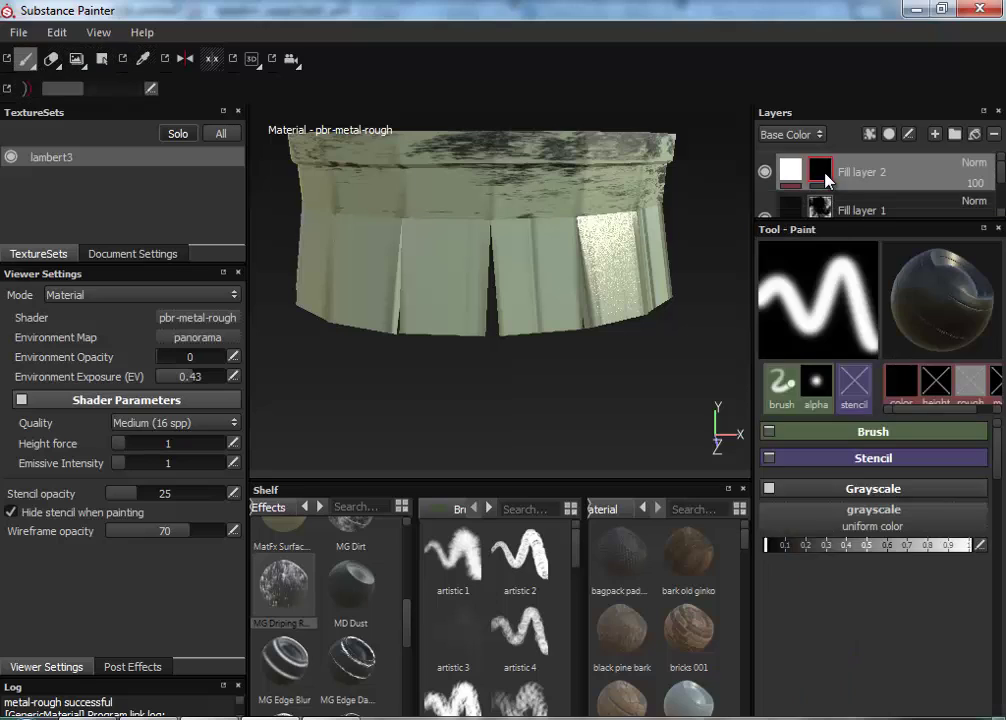
scroll(836, 176, "down", 1)
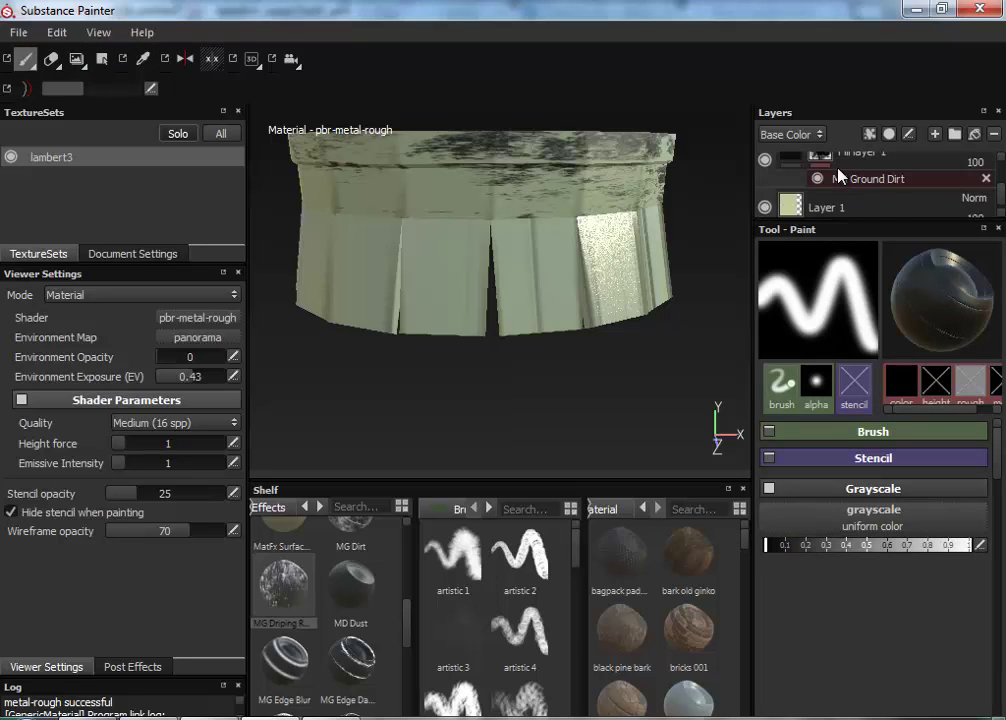
scroll(840, 175, "up", 1)
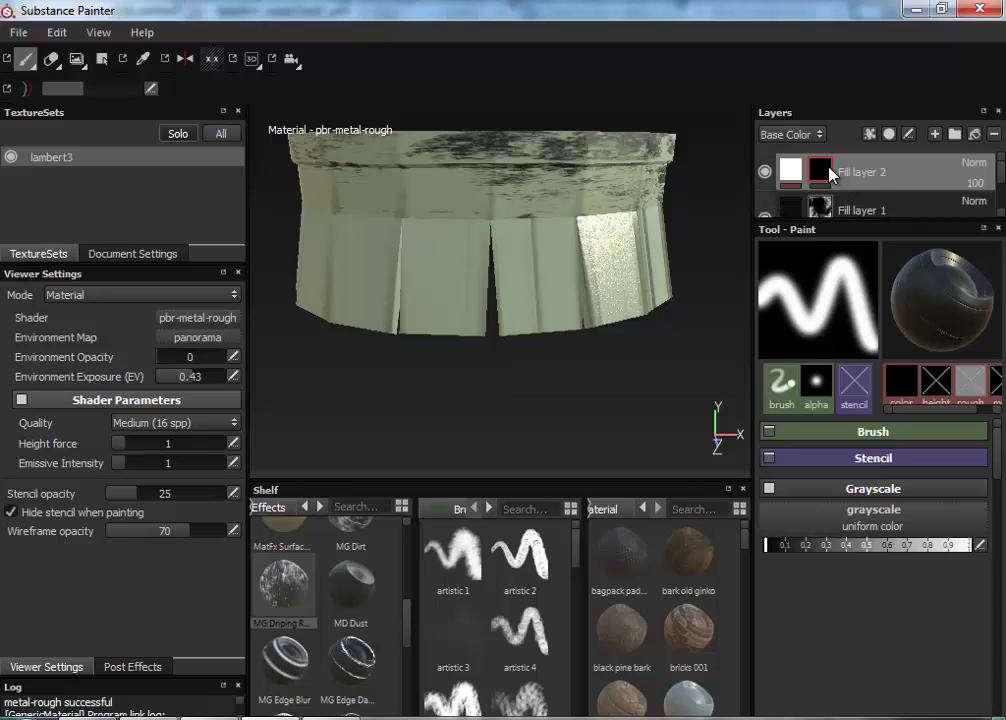
mouse_move(793, 174)
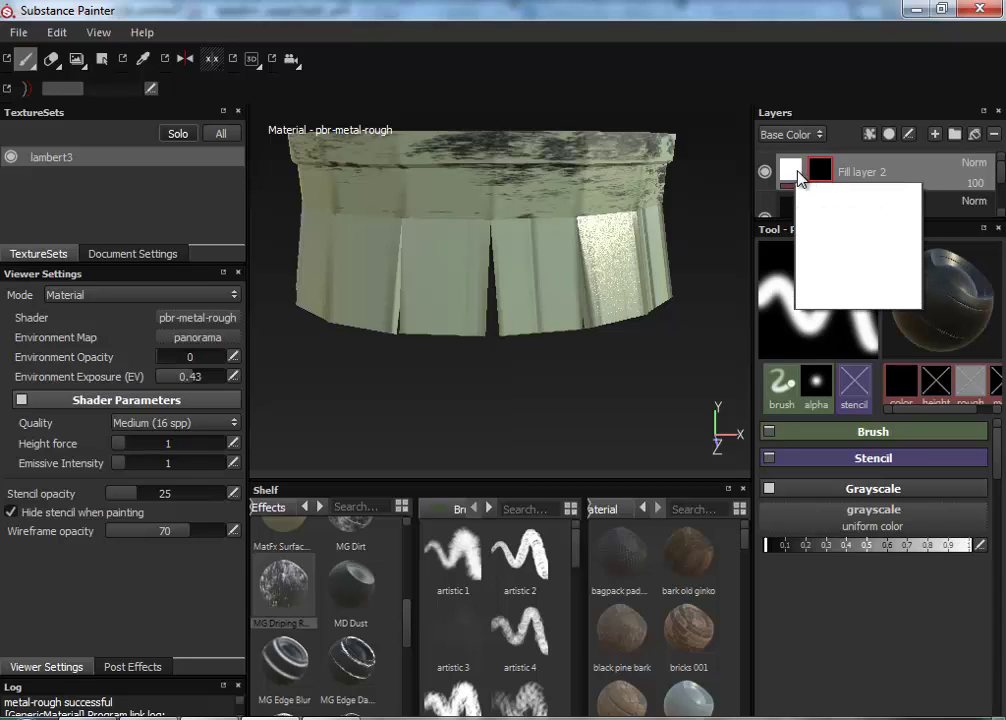
left_click(890, 137)
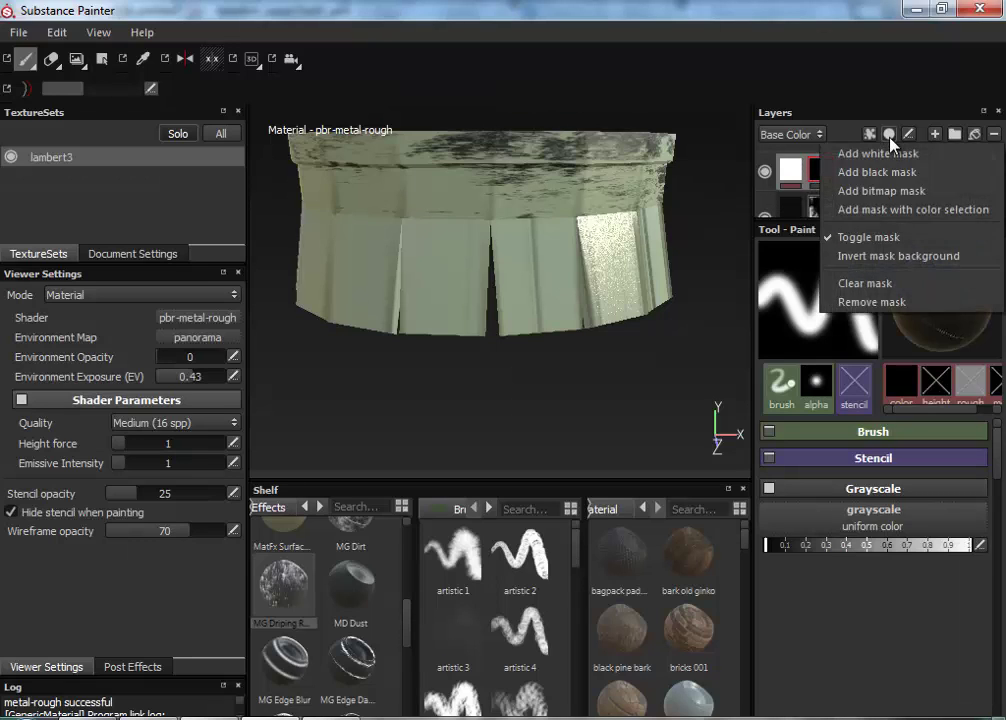
left_click(872, 133)
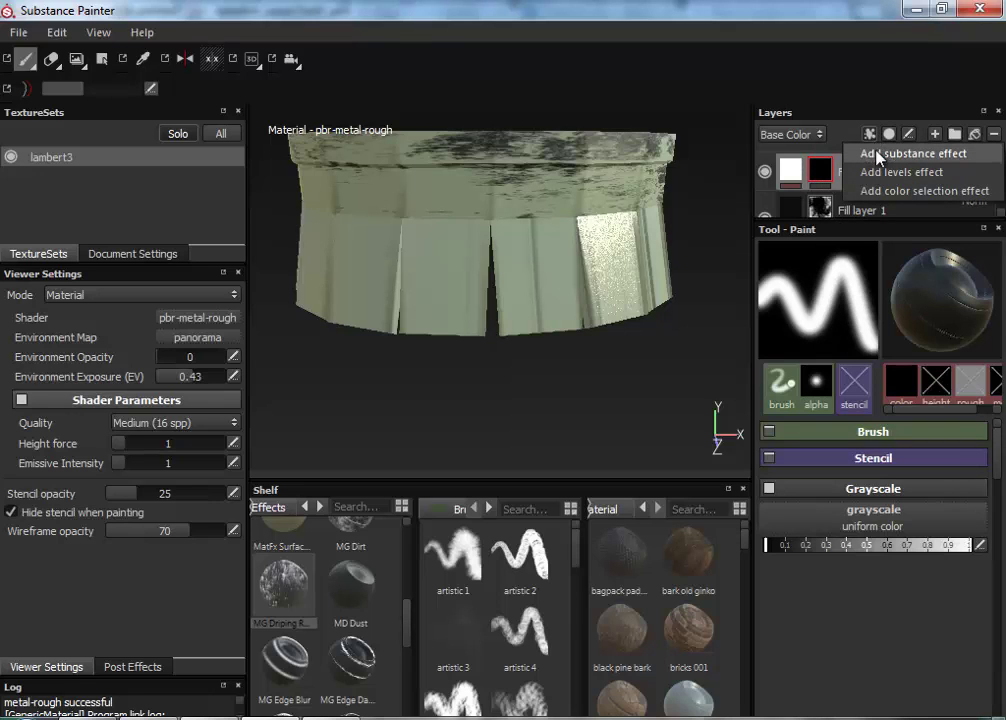
left_click(879, 155)
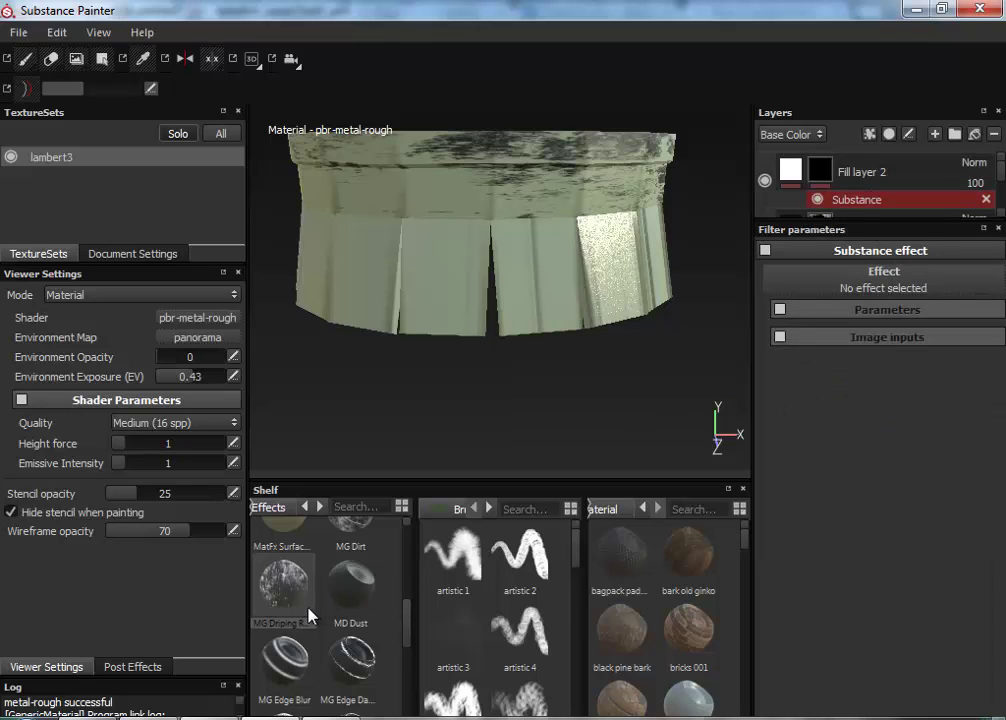
left_click_drag(286, 617, 898, 281)
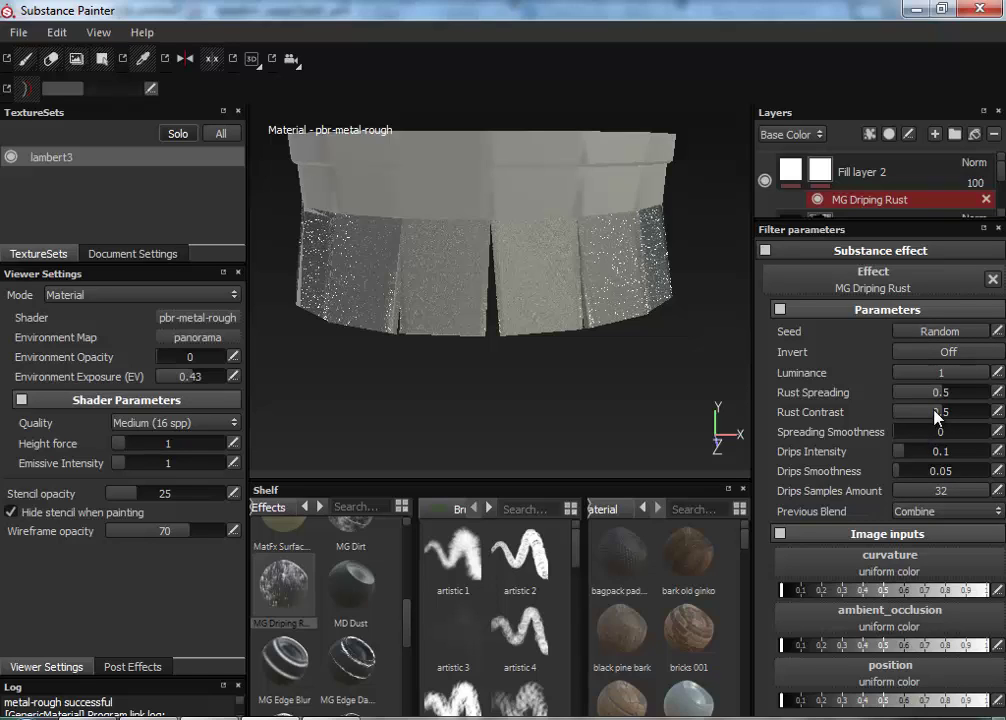
Set the mask effect's Rust Spreading to 0.25, Rust Contrast to 0.24 and Luminance to 0.62, and randomize its seed.
left_click(917, 396)
left_click_drag(940, 374, 952, 374)
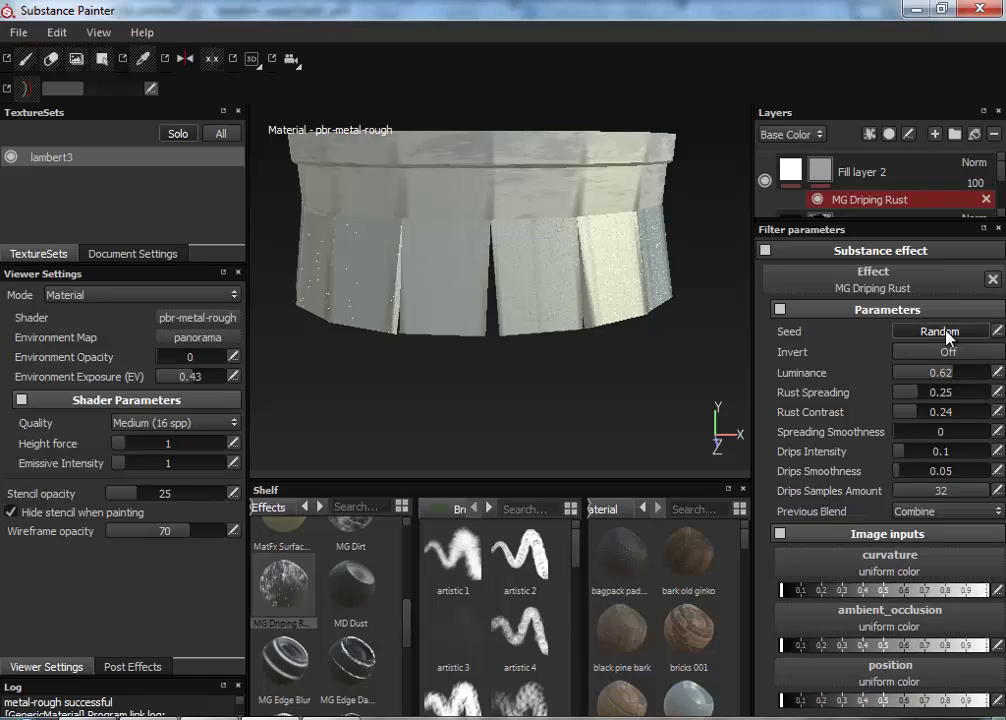
left_click(945, 333)
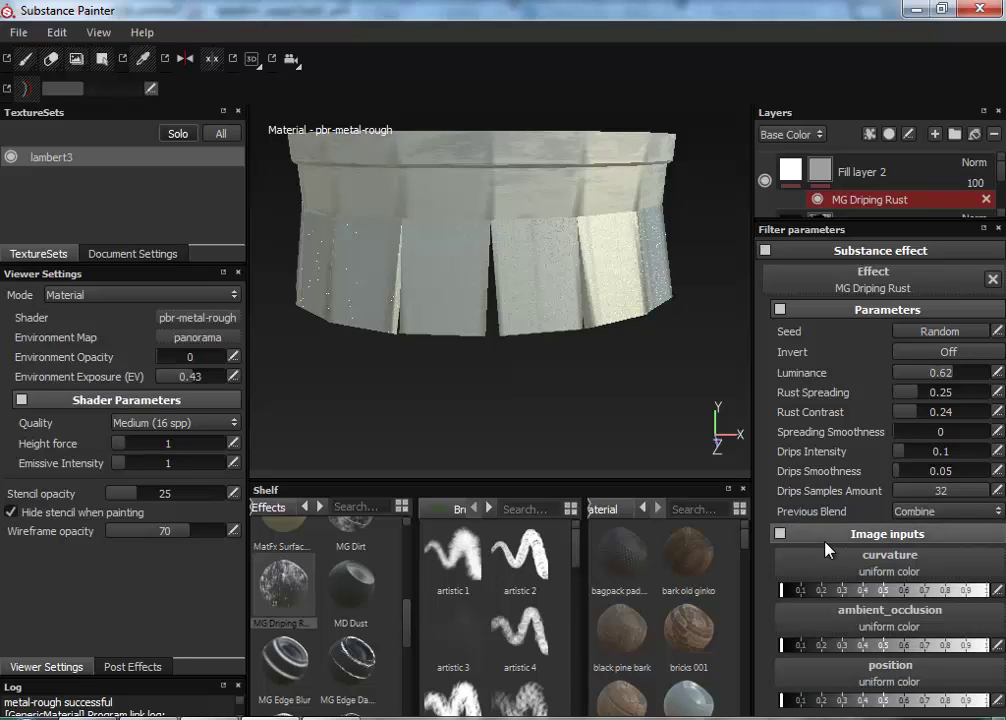
Try wormBody_ambient_occlusion as the mask effect's position image input and replace it with the Farm_Default_13 texture.
left_click(900, 670)
left_click(960, 628)
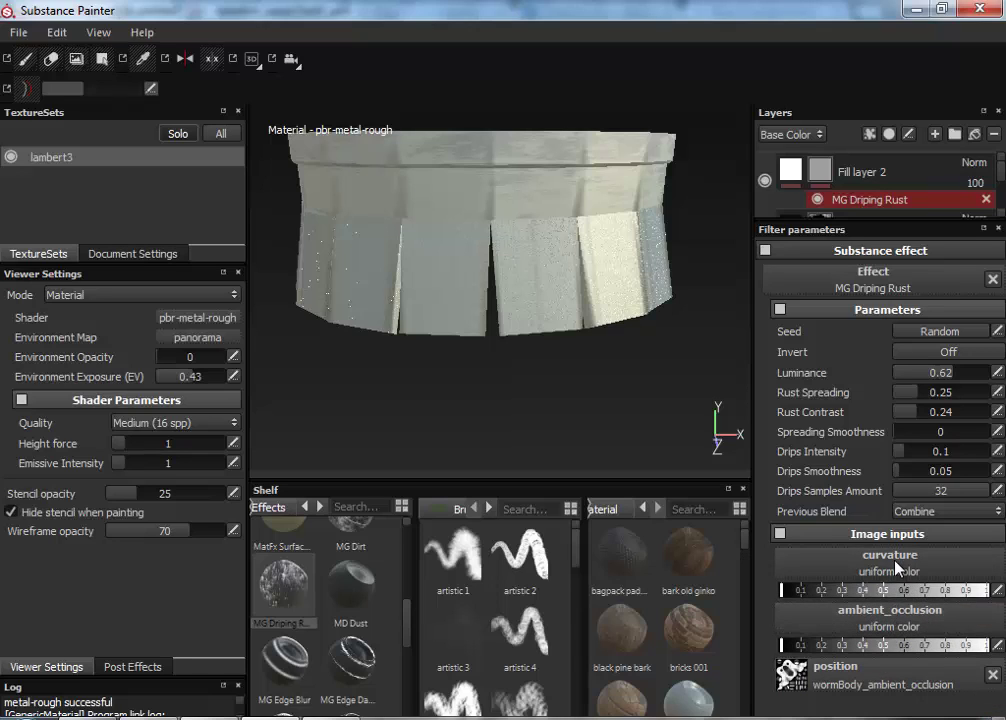
left_click(868, 673)
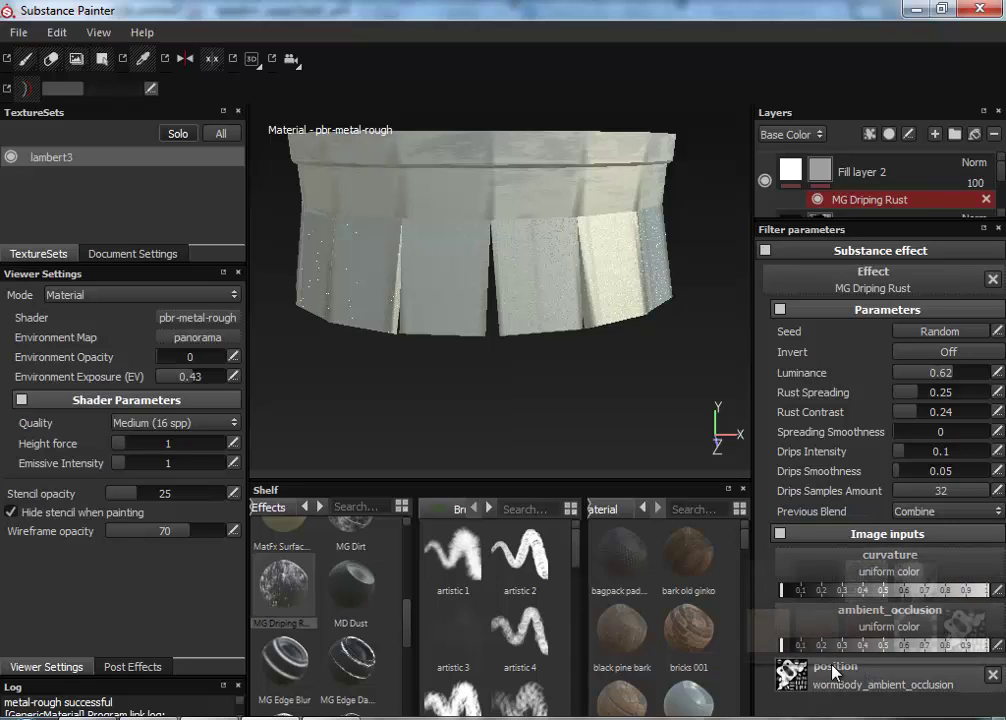
left_click(913, 592)
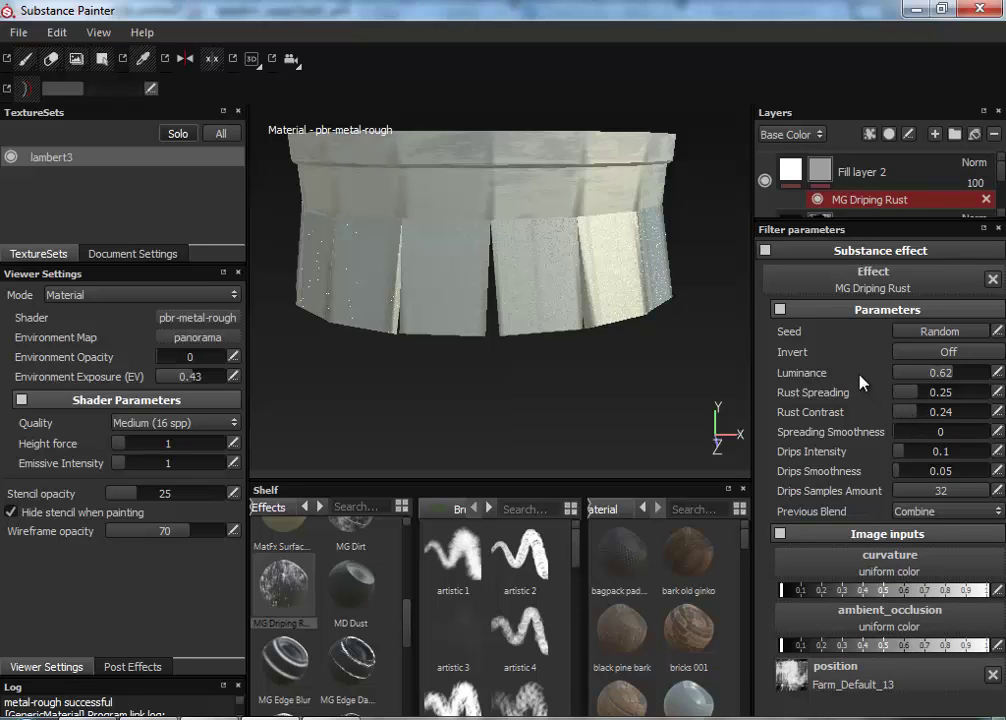
Compare the Multiply and Subtract options for the mask effect's Previous Blend and restore Combine.
left_click(926, 512)
left_click(927, 539)
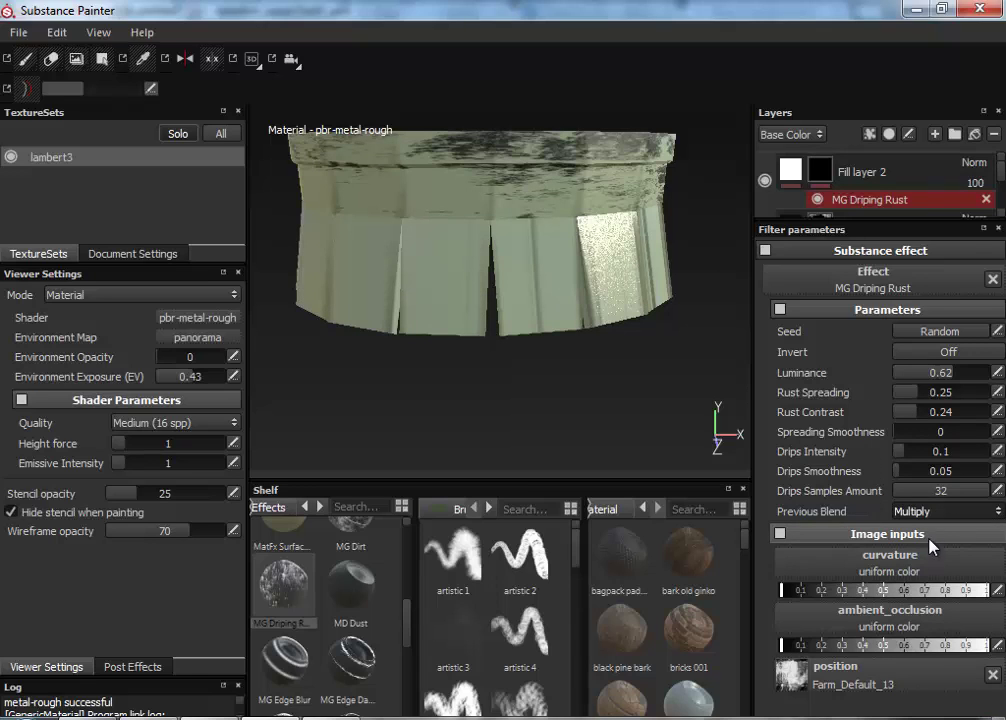
left_click(940, 511)
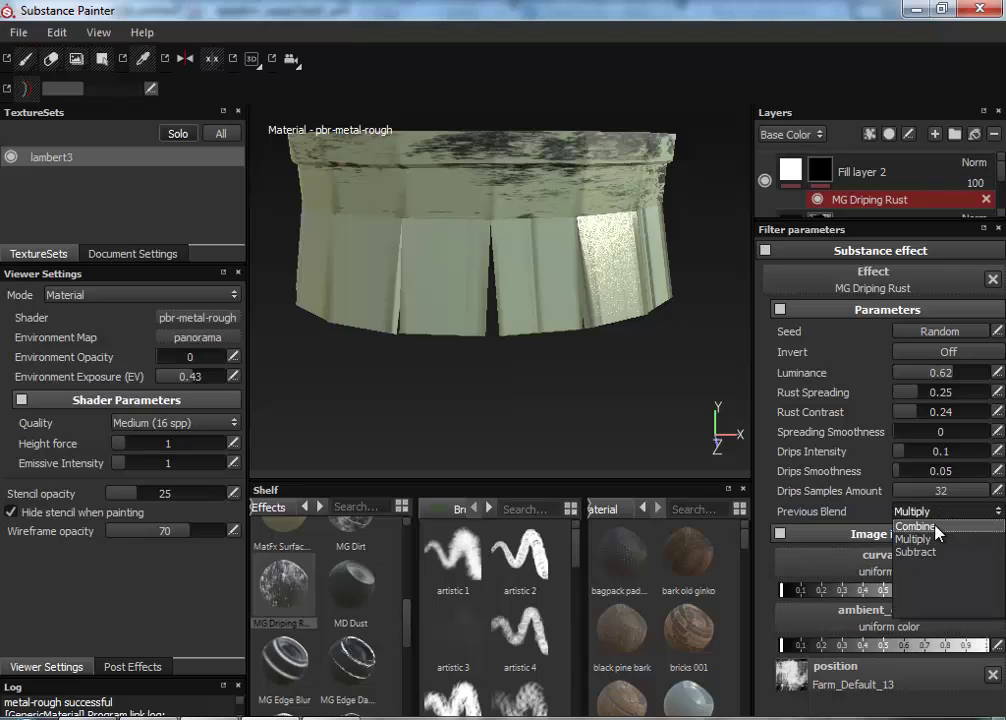
left_click(939, 526)
left_click(934, 513)
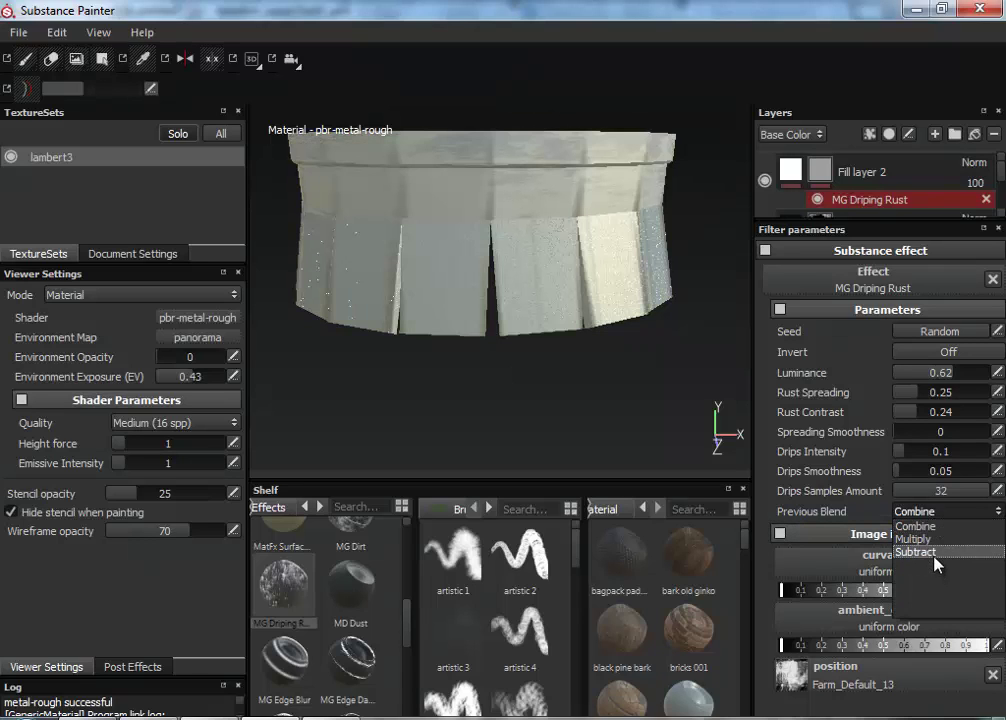
left_click(928, 552)
left_click(938, 512)
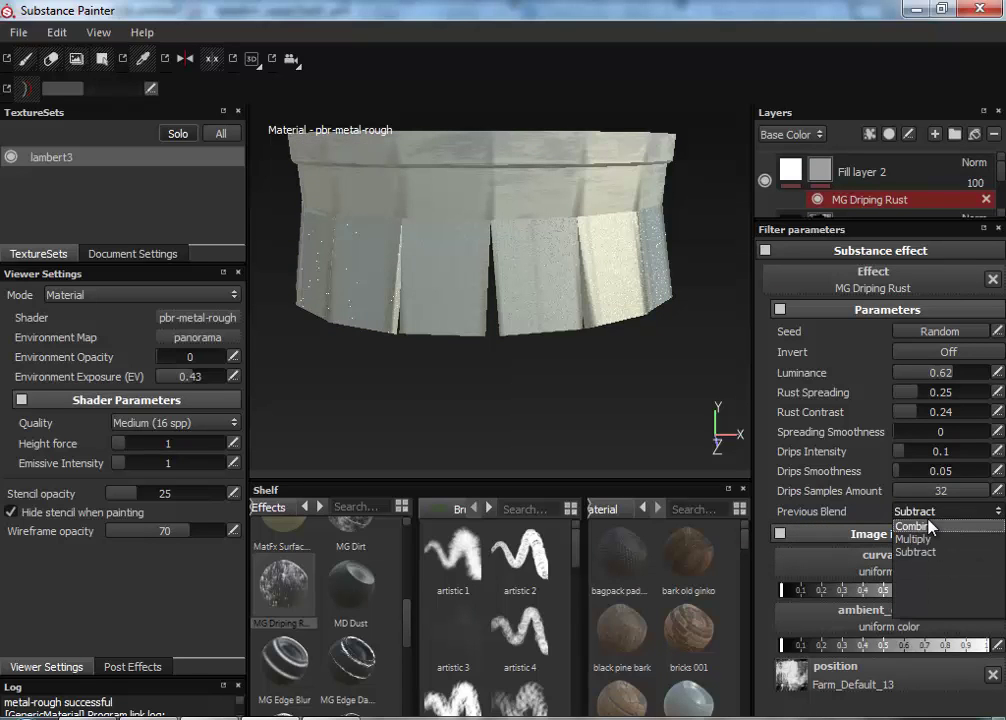
left_click(936, 526)
Set Drips Samples Amount to 32, Drips Smoothness 0.7, Drips Intensity 0.78, Spreading Smoothness 0.66, Rust Contrast 0.7 and Luminance 0.37 for the mask effect.
left_click(932, 497)
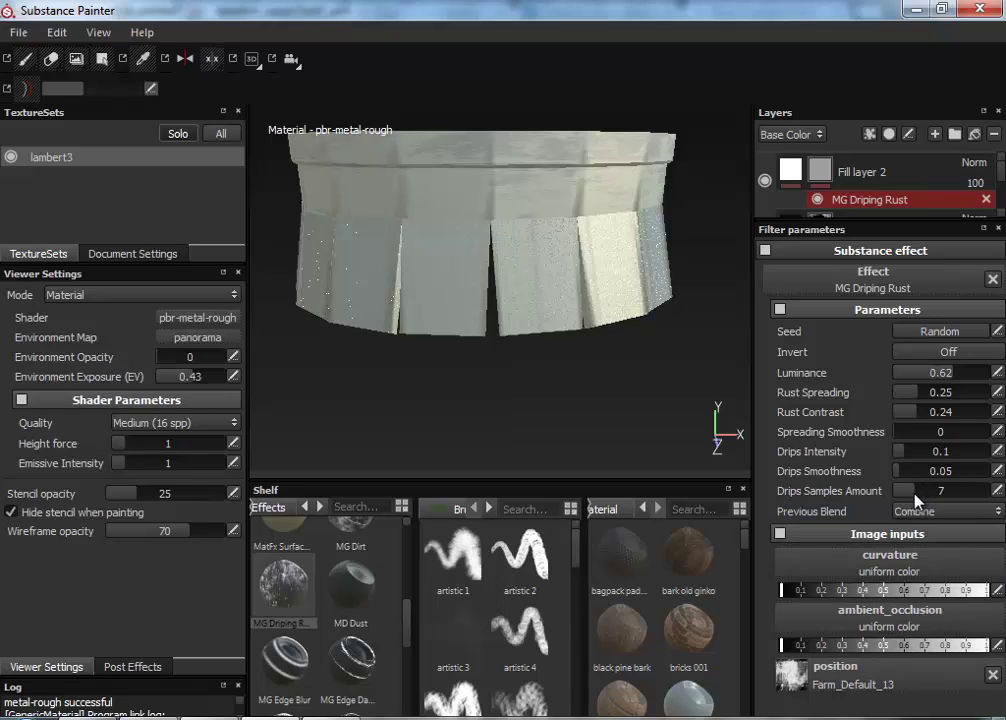
left_click_drag(914, 500, 986, 497)
left_click_drag(928, 478, 958, 461)
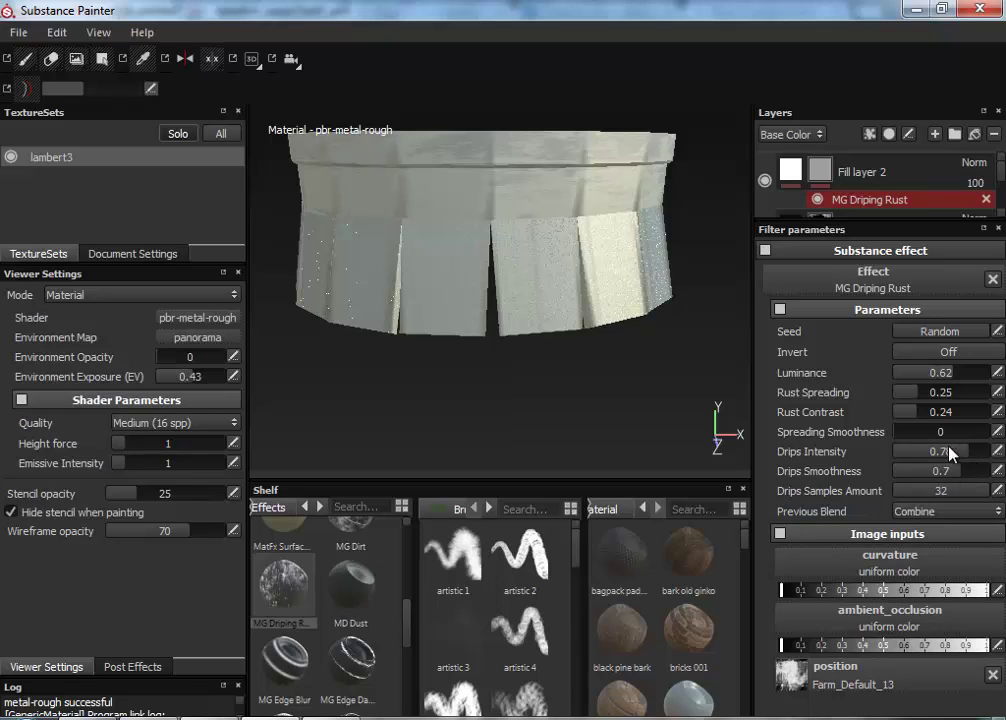
left_click_drag(900, 432, 956, 432)
mouse_move(936, 373)
left_mouse_down()
mouse_move(925, 382)
mouse_move(979, 376)
mouse_move(930, 374)
left_mouse_up()
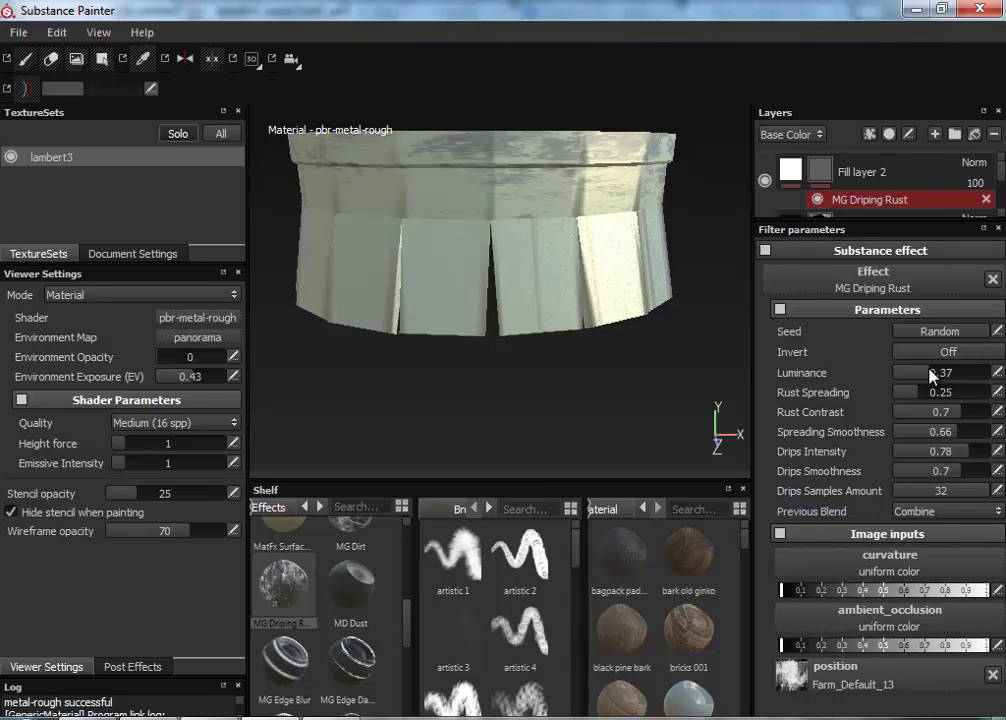
Open the export settings for all channels and check the available file formats, keeping png (16 bits max).
left_click(16, 38)
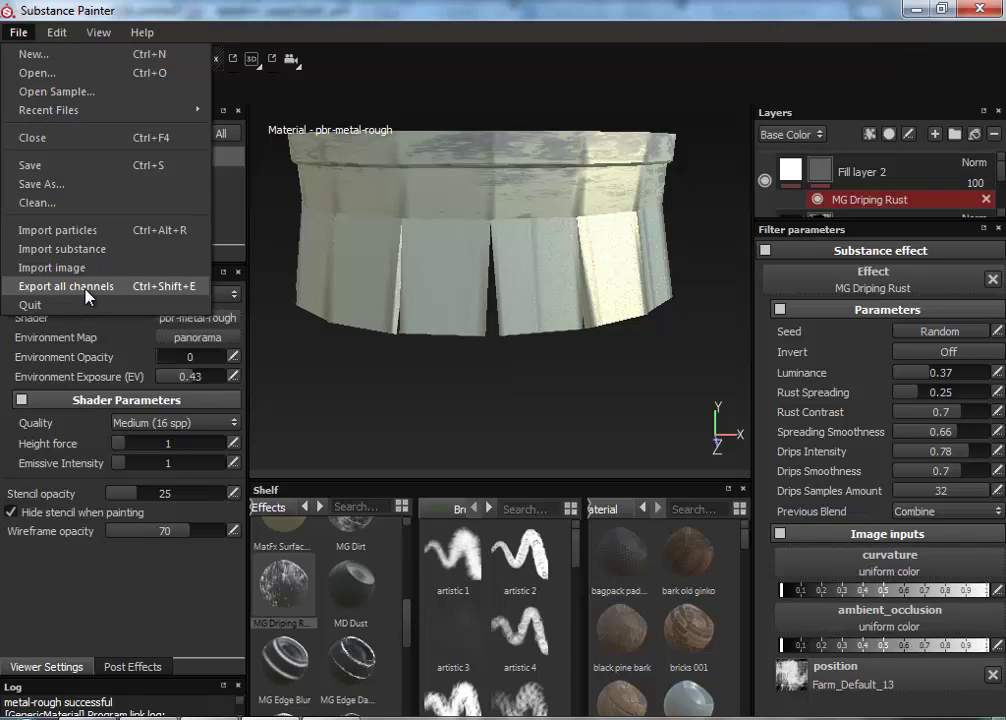
left_click(88, 296)
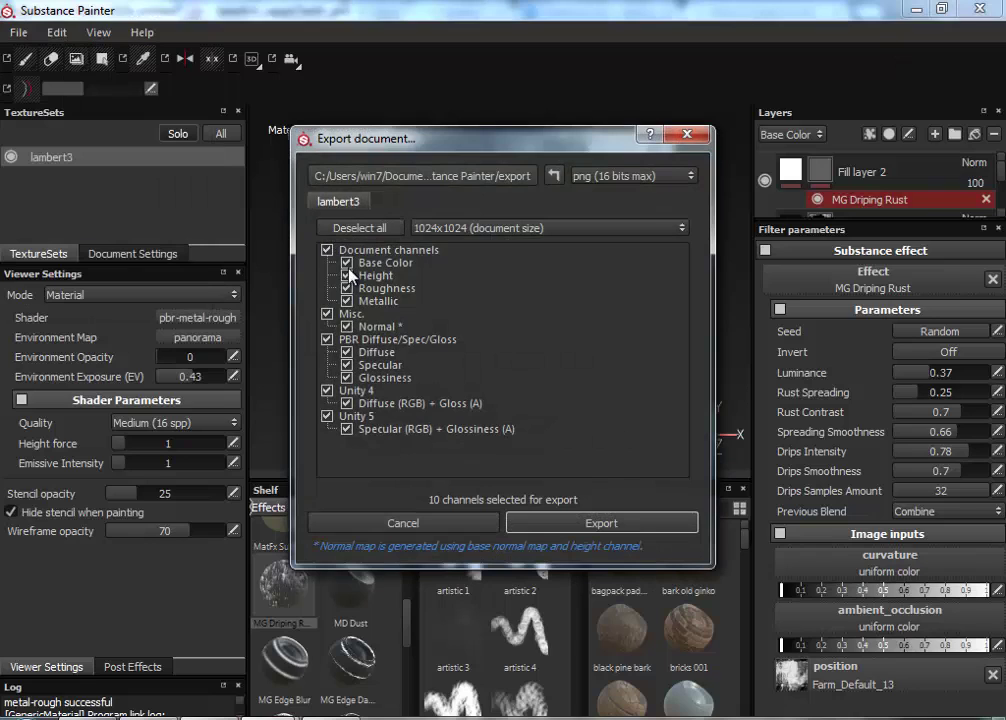
left_click(600, 176)
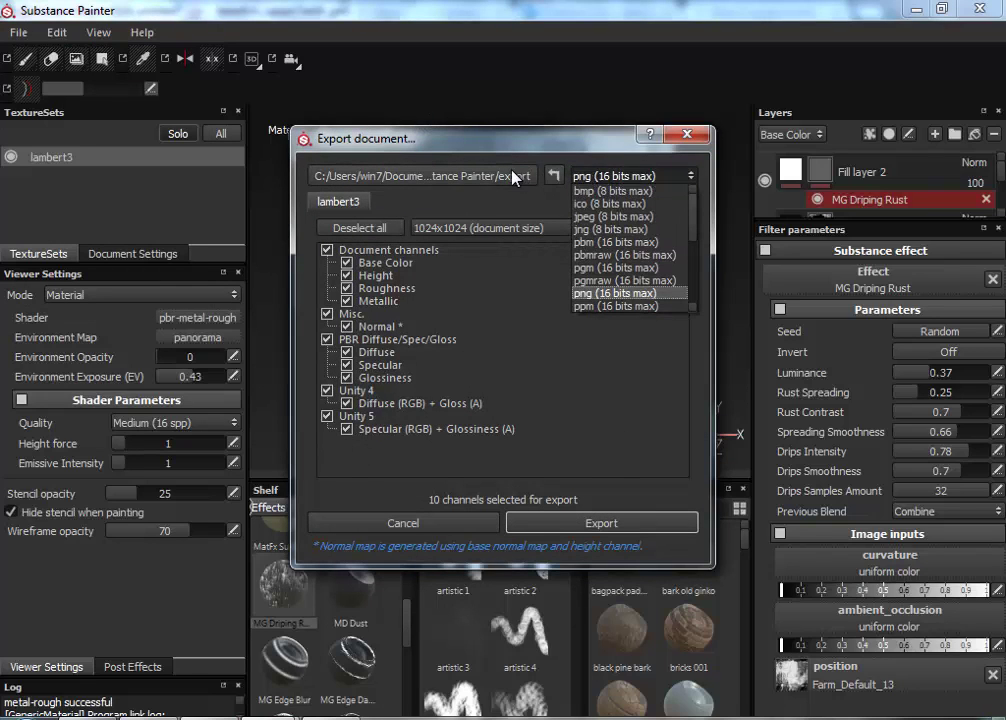
left_click(547, 176)
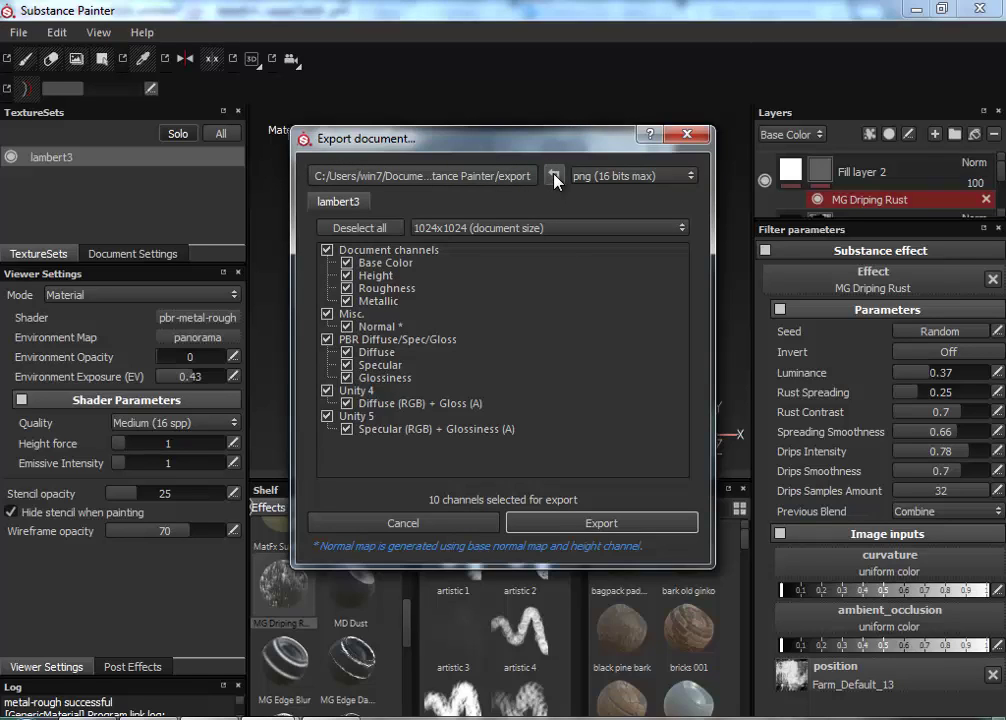
Create New folder (4) on Local Disk (C:), set it as the export destination and export the selected texture channels.
left_click(503, 175)
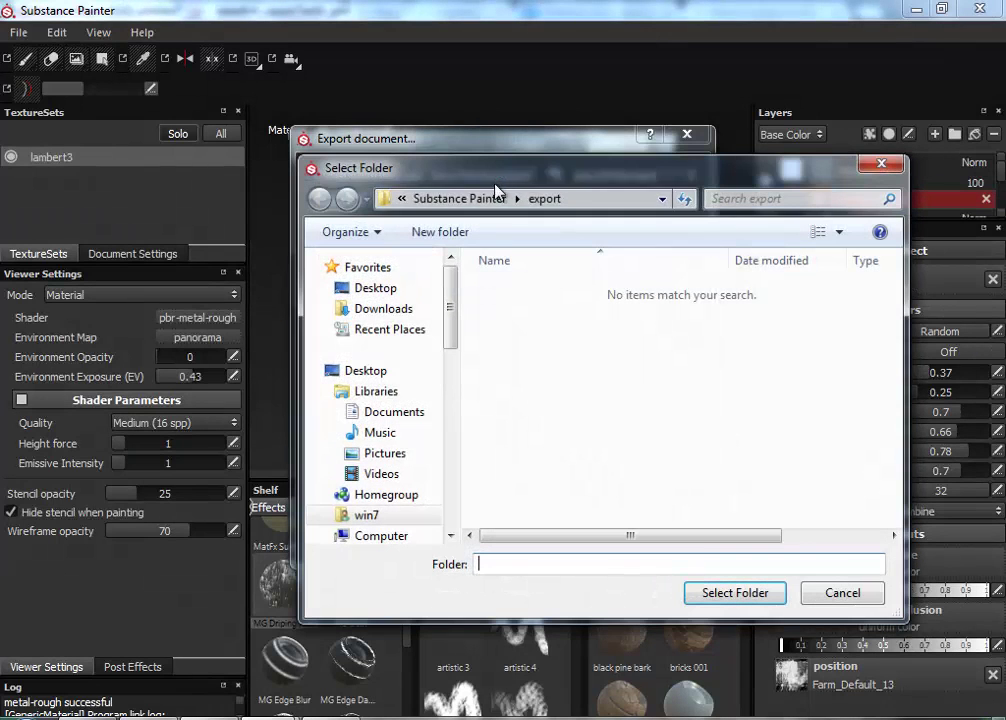
left_click(381, 536)
double_click(560, 305)
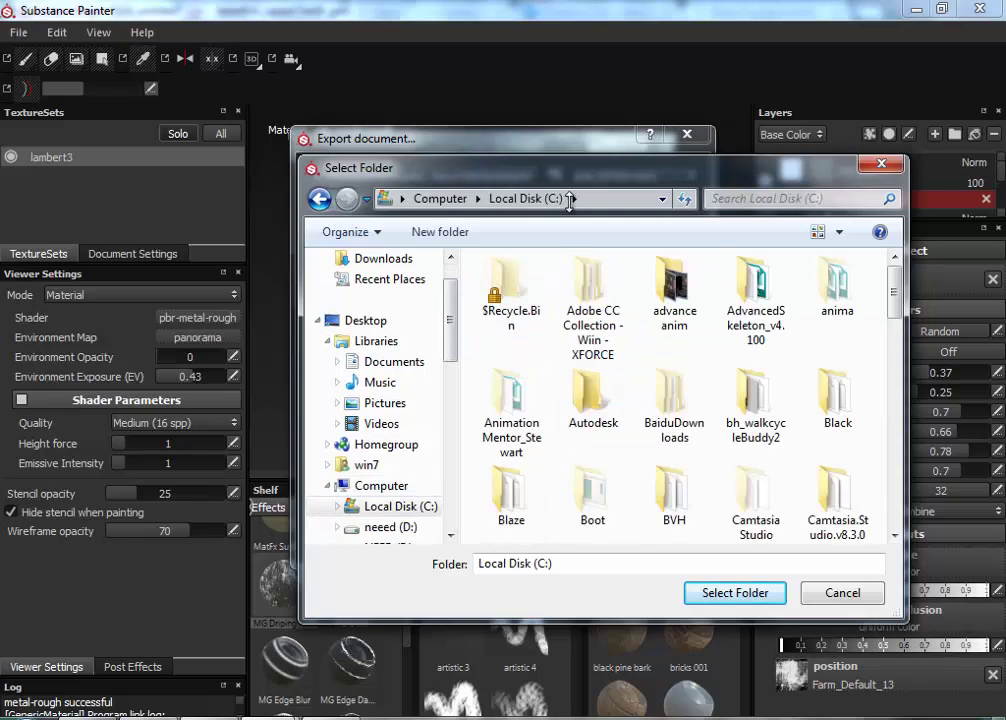
scroll(705, 442, "down", 10)
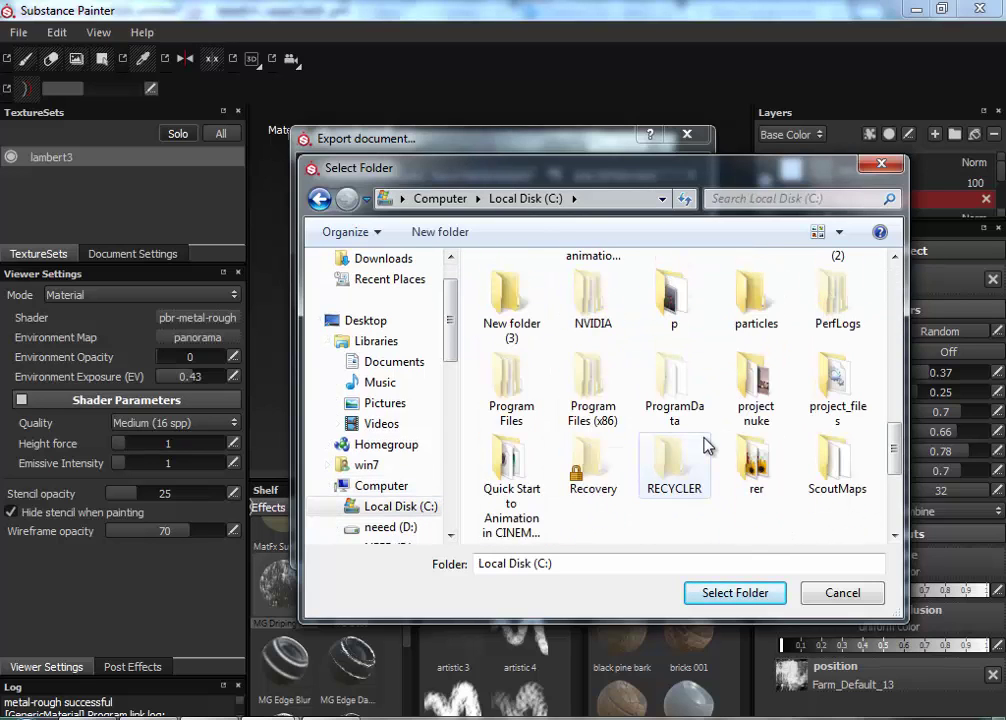
right_click(644, 519)
mouse_move(680, 476)
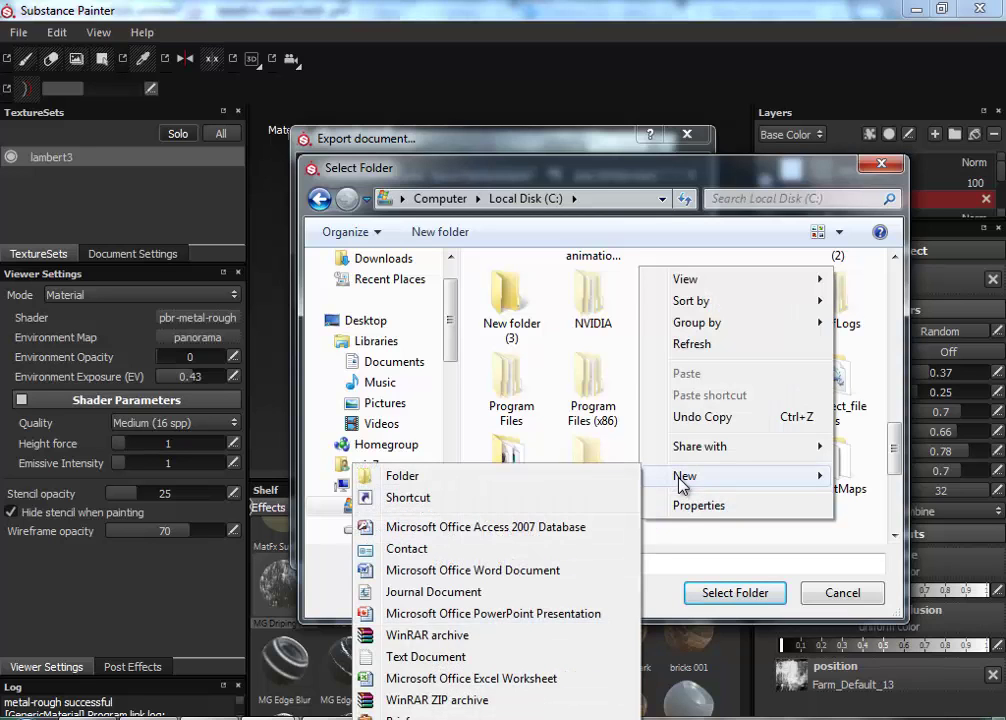
left_click(530, 484)
double_click(533, 500)
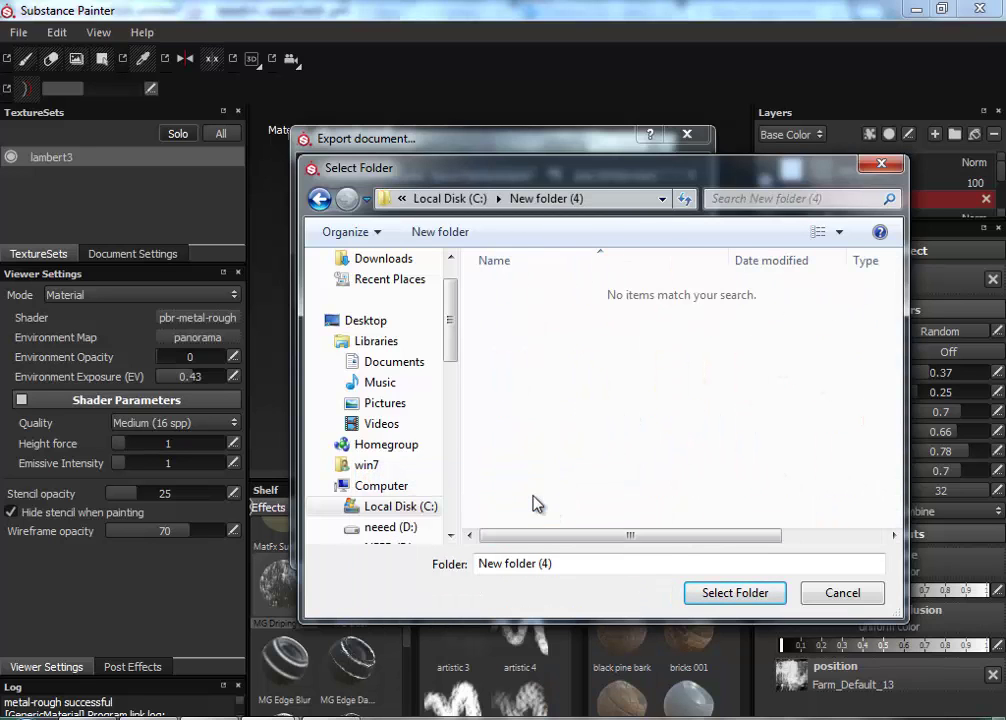
left_click(719, 592)
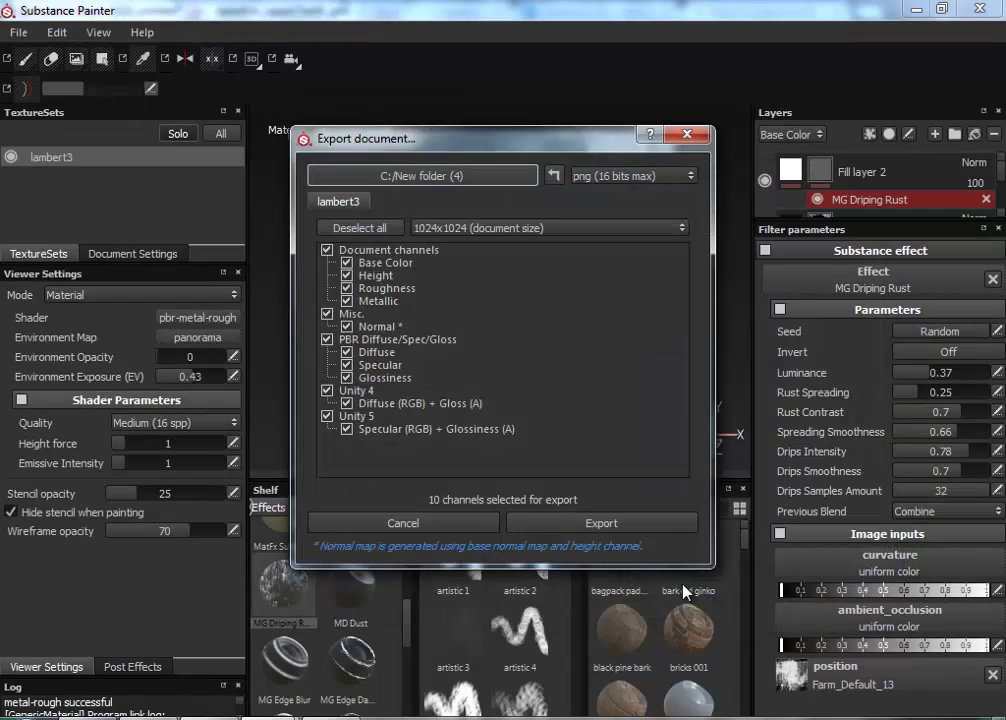
left_click(553, 522)
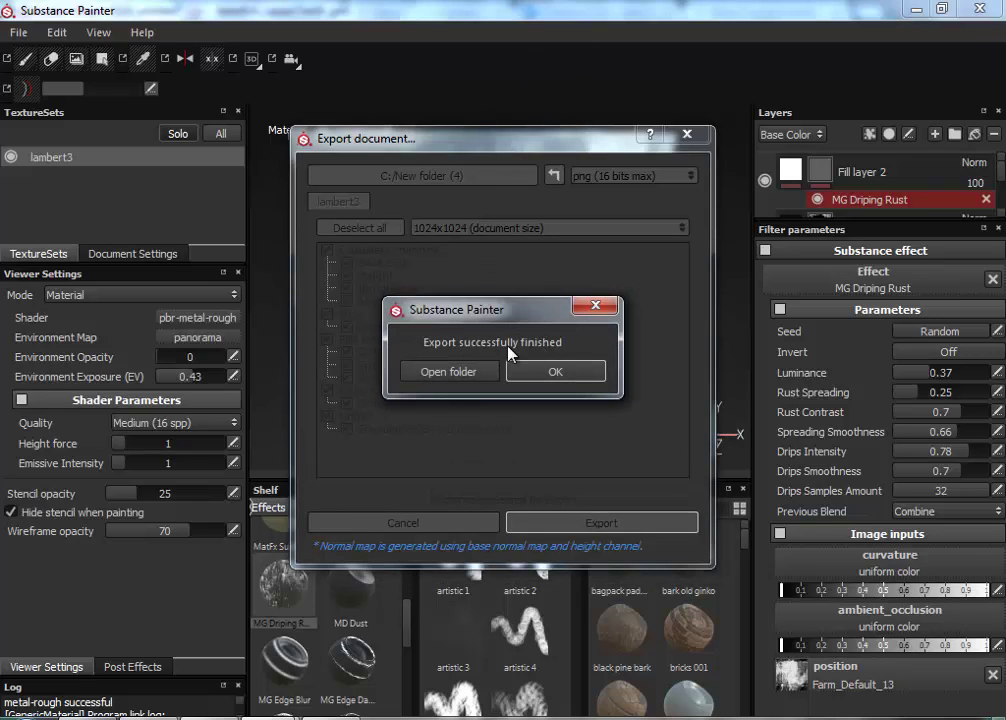
left_click(522, 367)
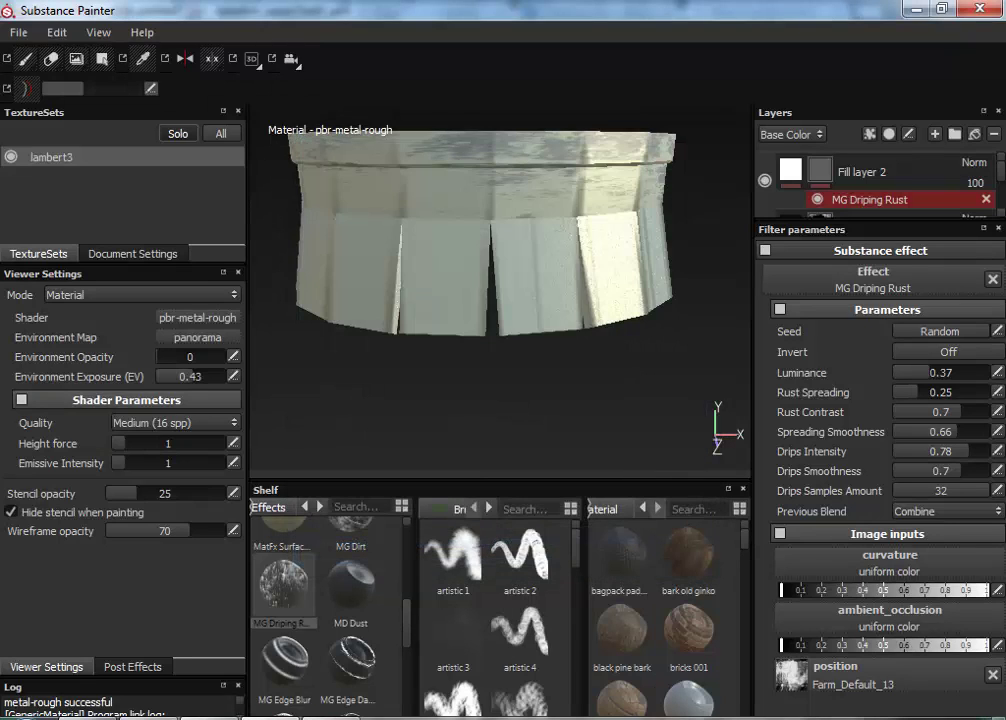
Switch to Maya, assign a new Blinn material to the upper teeth mesh and connect a File texture to its Color.
key("alt+Tab")
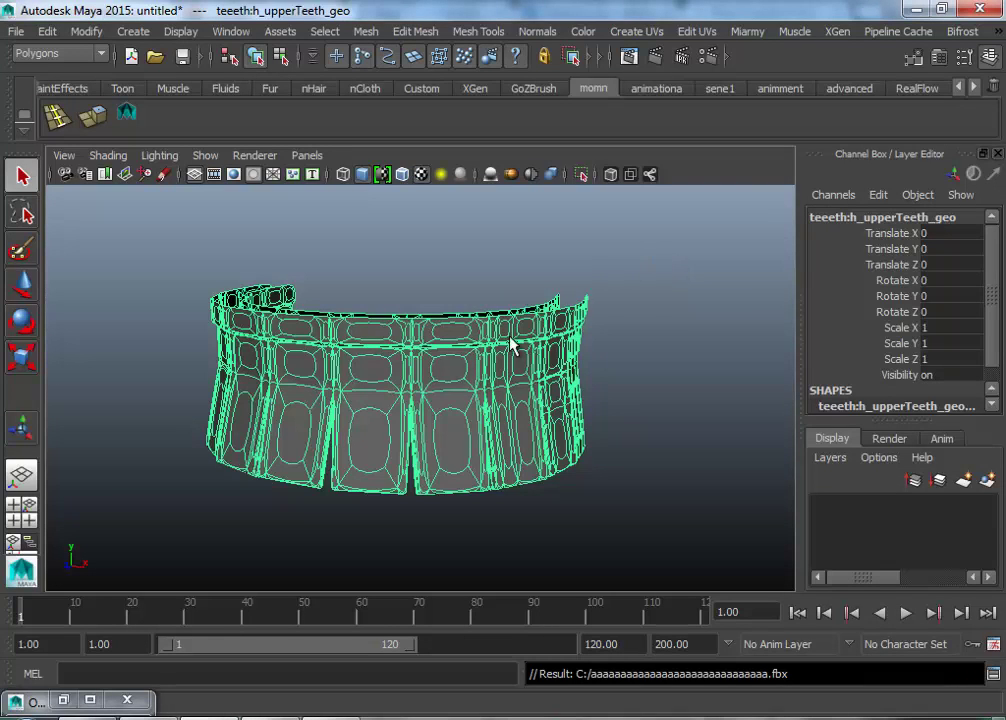
right_click_drag(404, 288, 551, 608)
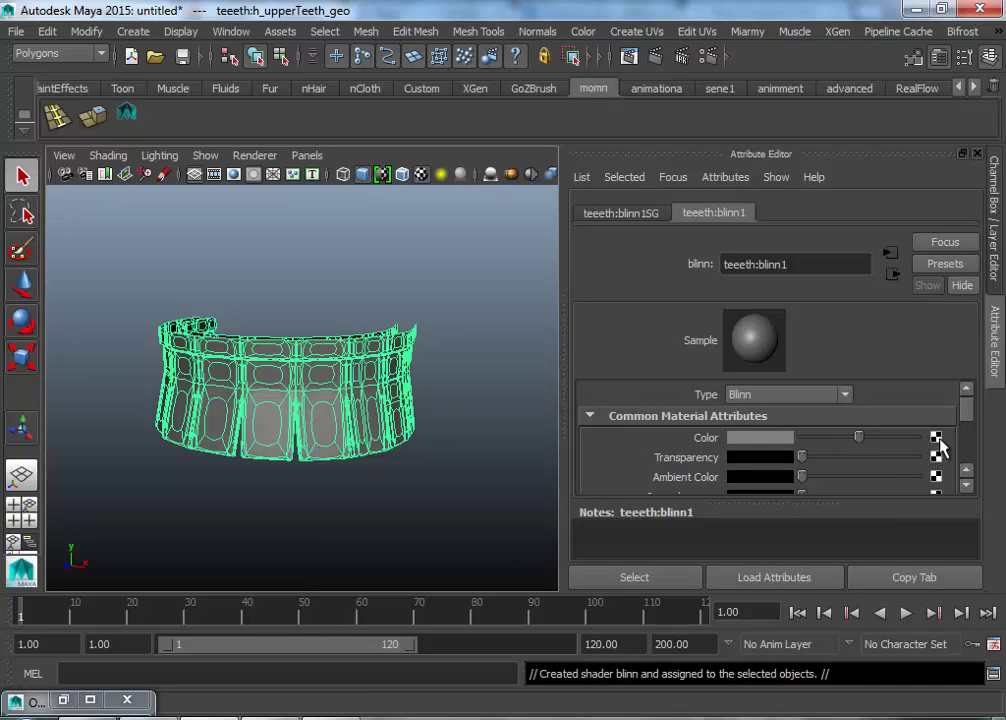
left_click(936, 438)
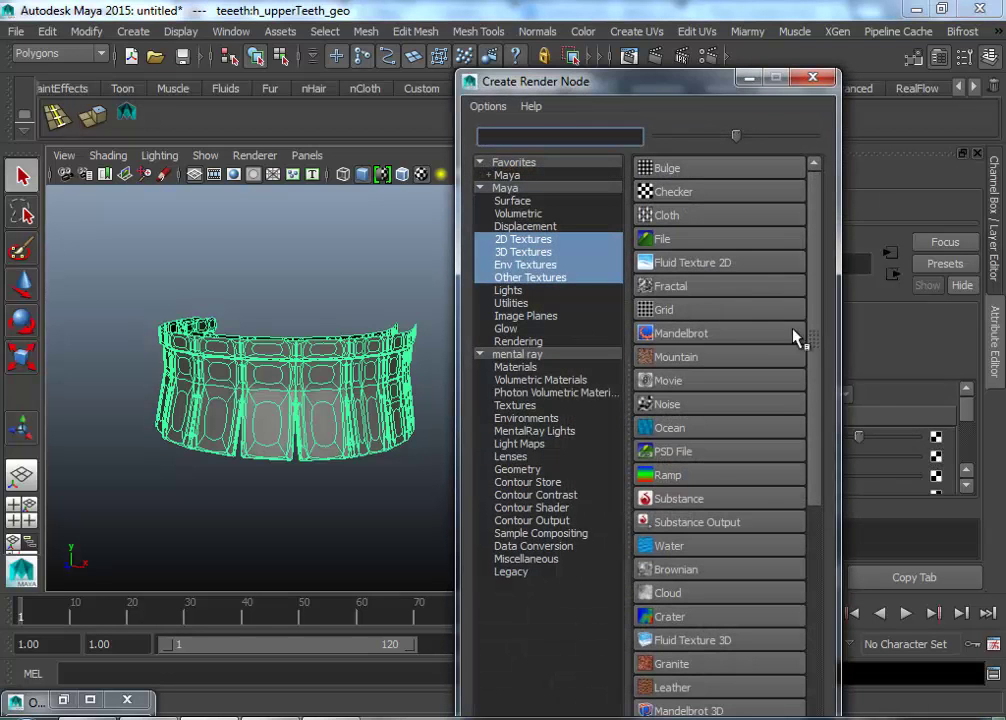
left_click(666, 248)
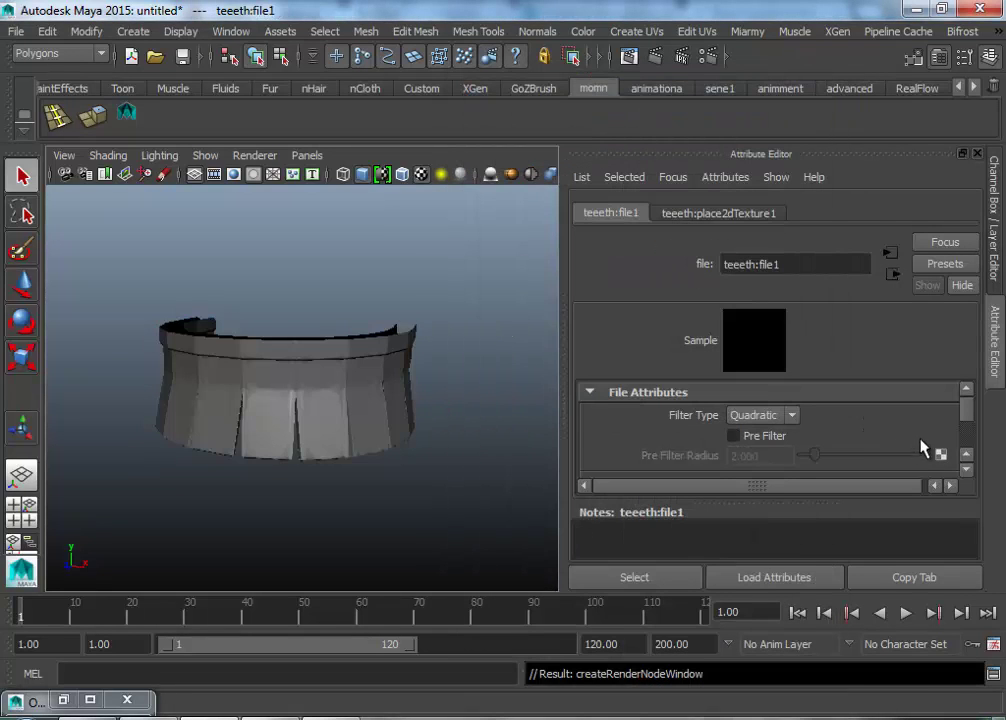
Choose the color texture's filter type and load the exported BaseColor.png from C:\New folder (4) as its image.
left_click(792, 415)
left_click(762, 431)
left_click_drag(966, 421, 966, 417)
scroll(957, 474, "down", 2)
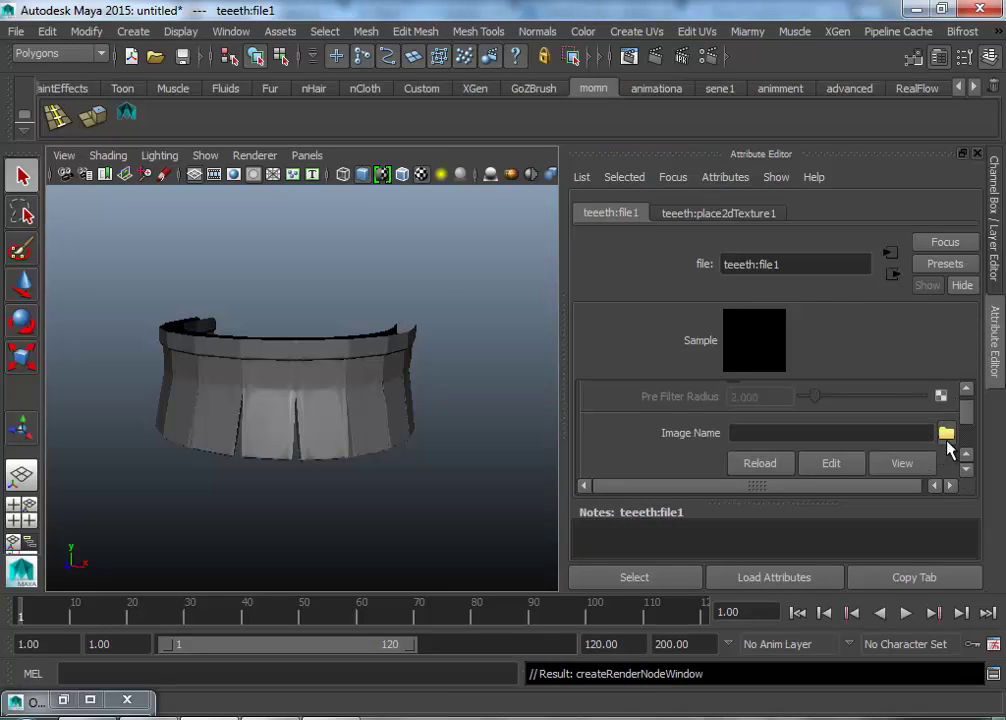
left_click(945, 432)
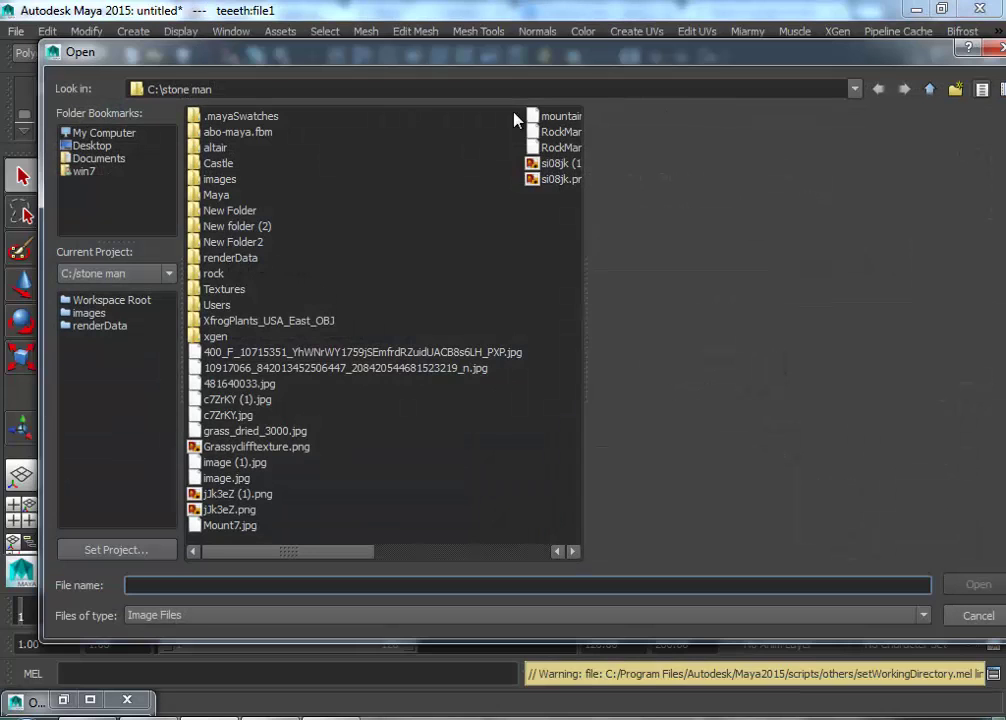
left_click(929, 89)
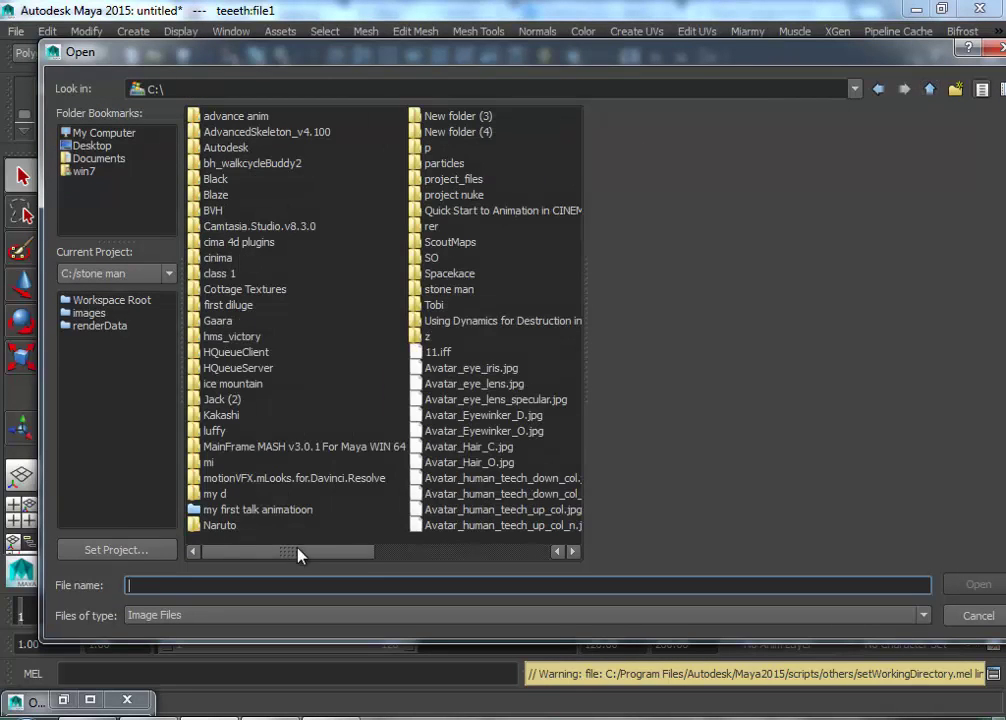
double_click(458, 133)
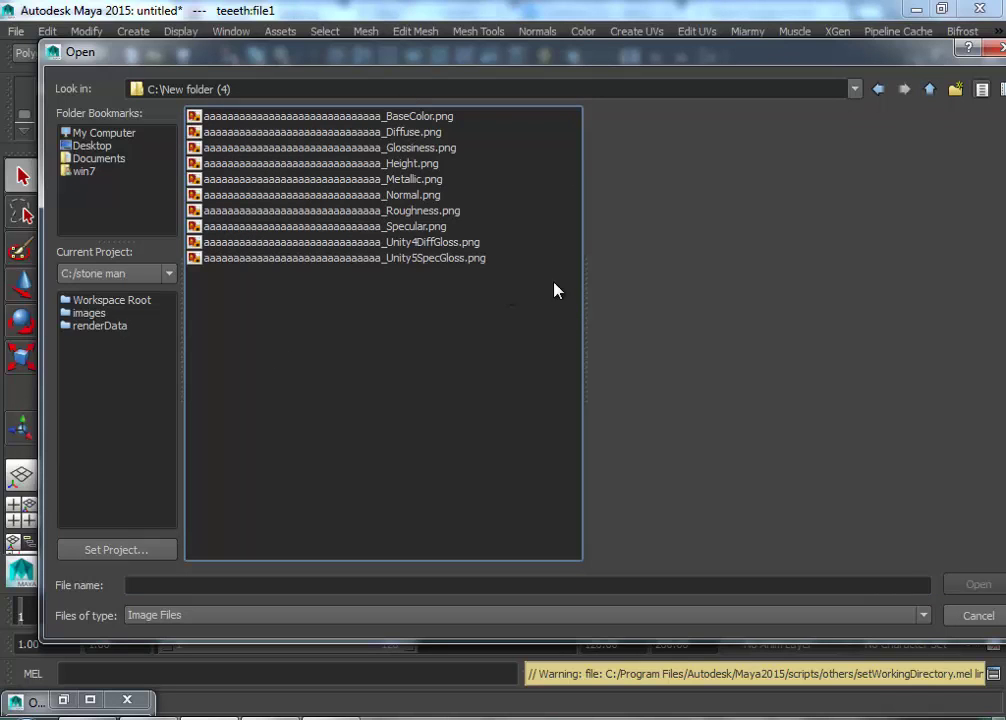
left_click(371, 118)
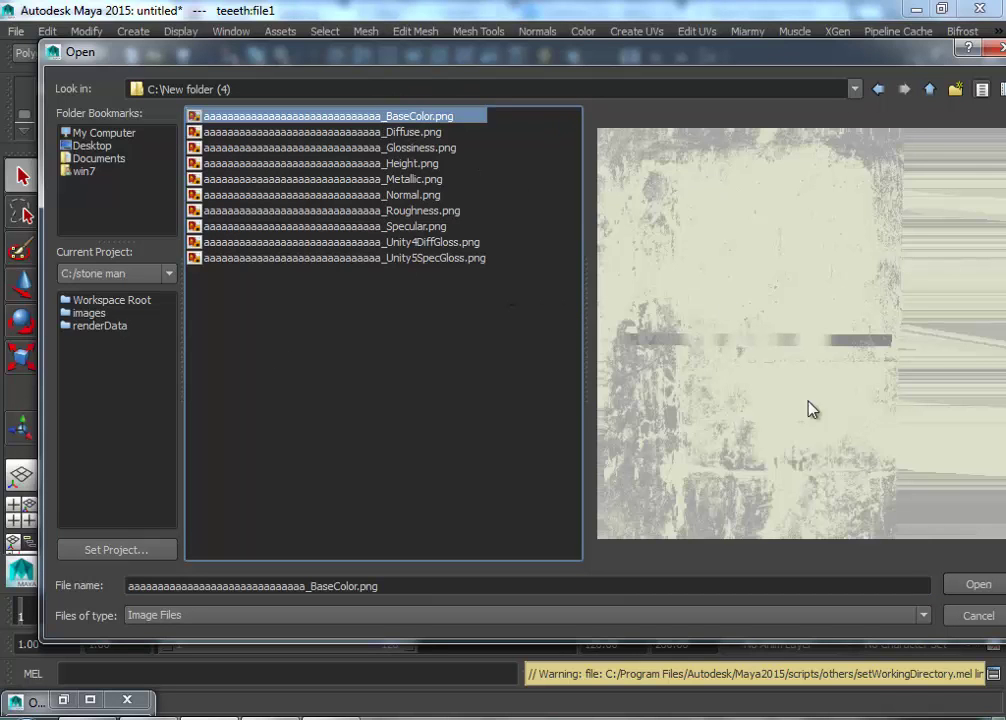
left_click(978, 585)
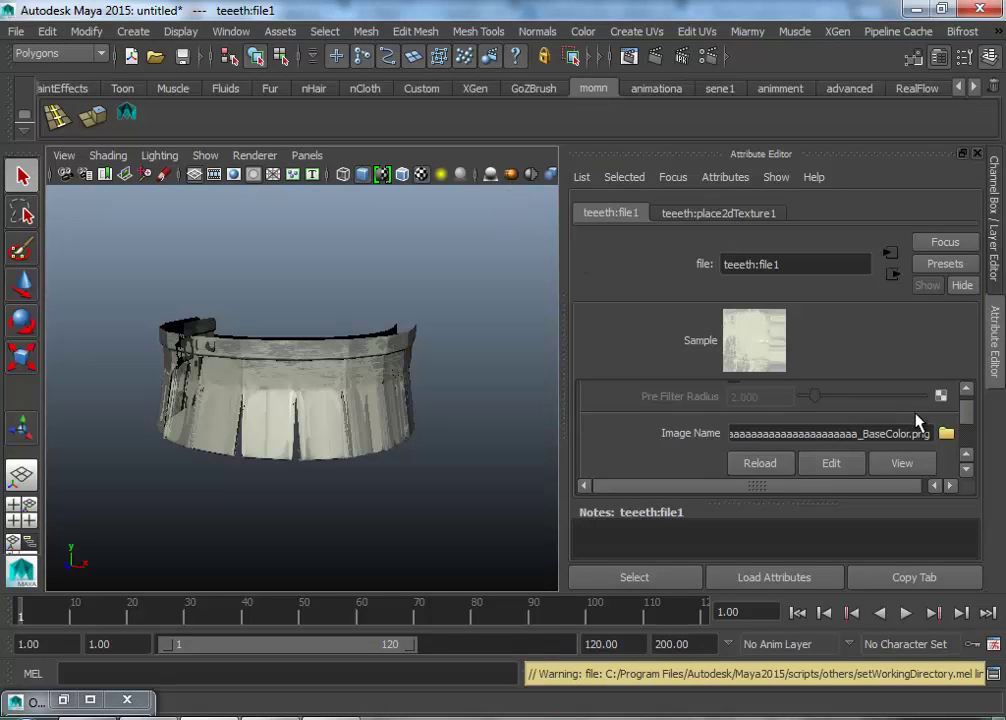
Connect a File texture to the Blinn material's Ambient Color and choose the texture's filter type.
scroll(916, 420, "down", 3)
left_click(892, 275)
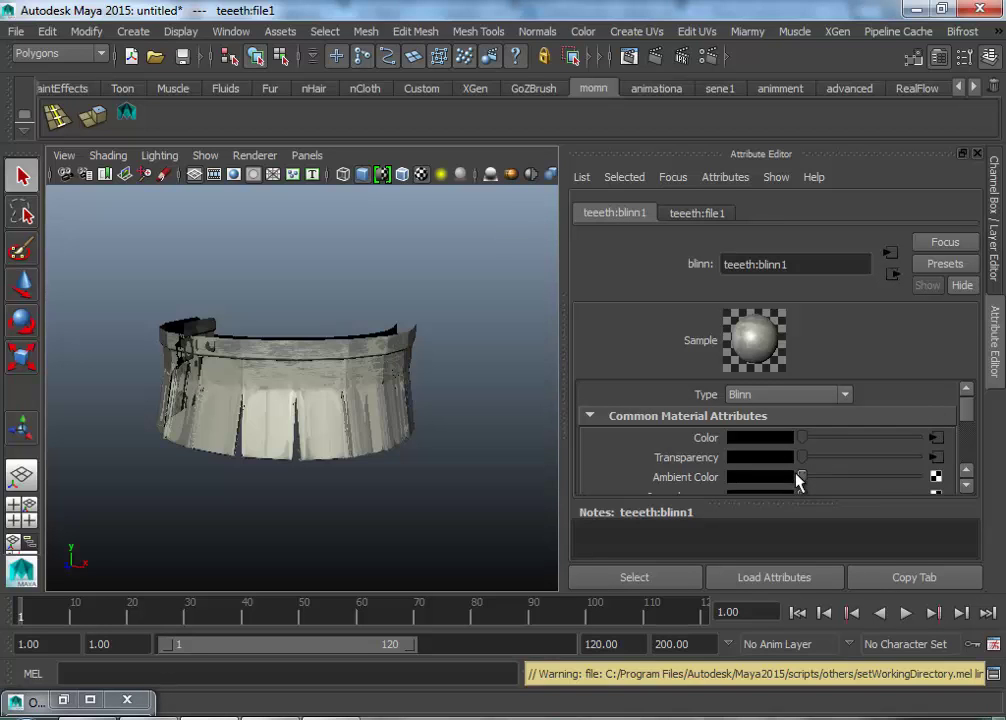
left_click(935, 477)
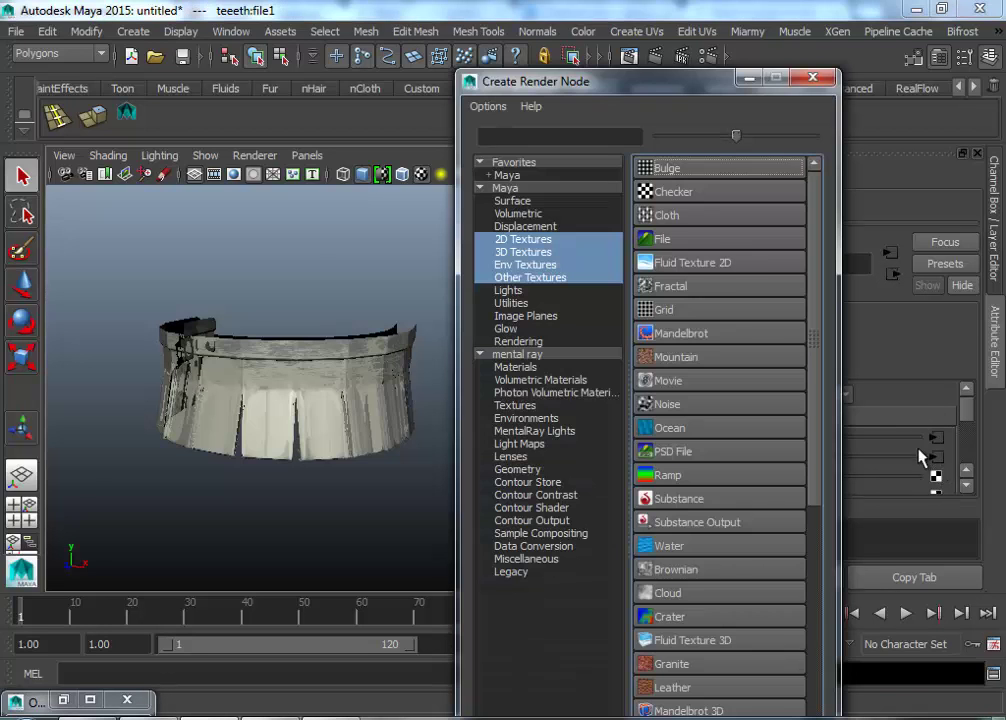
left_click(688, 239)
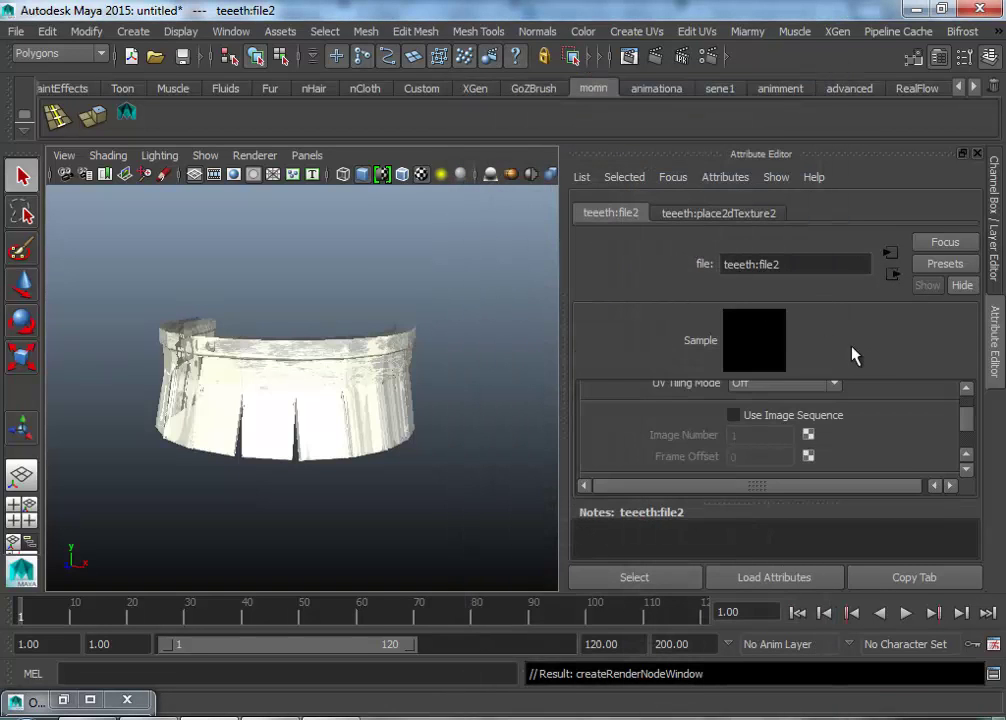
scroll(825, 400, "up", 1)
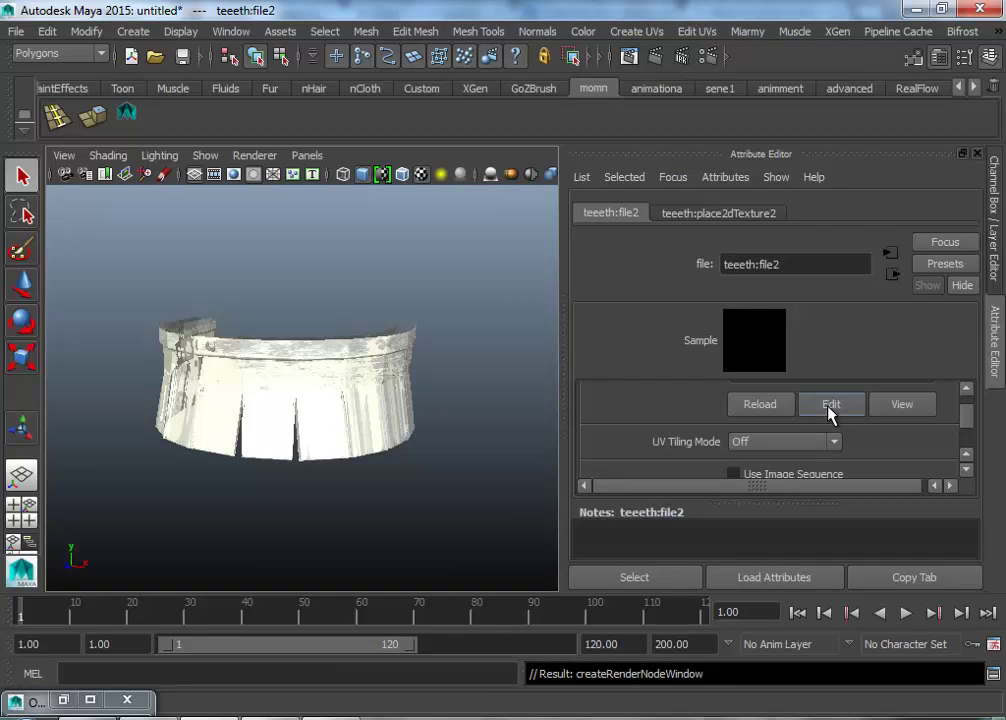
scroll(853, 440, "up", 2)
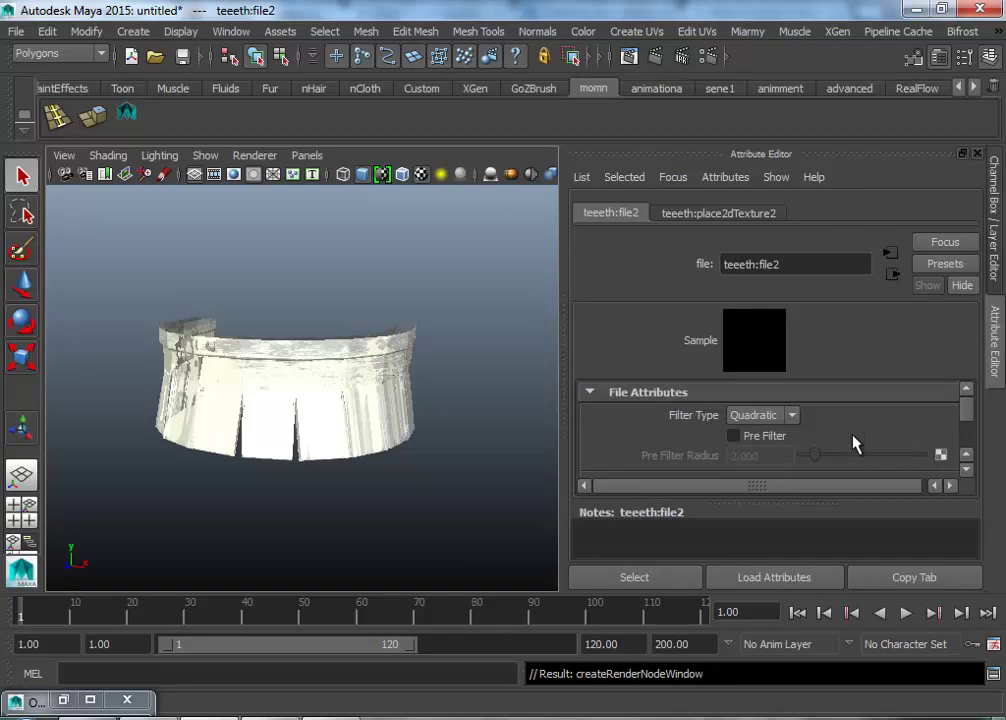
left_click(790, 415)
left_click(741, 368)
scroll(860, 425, "down", 1)
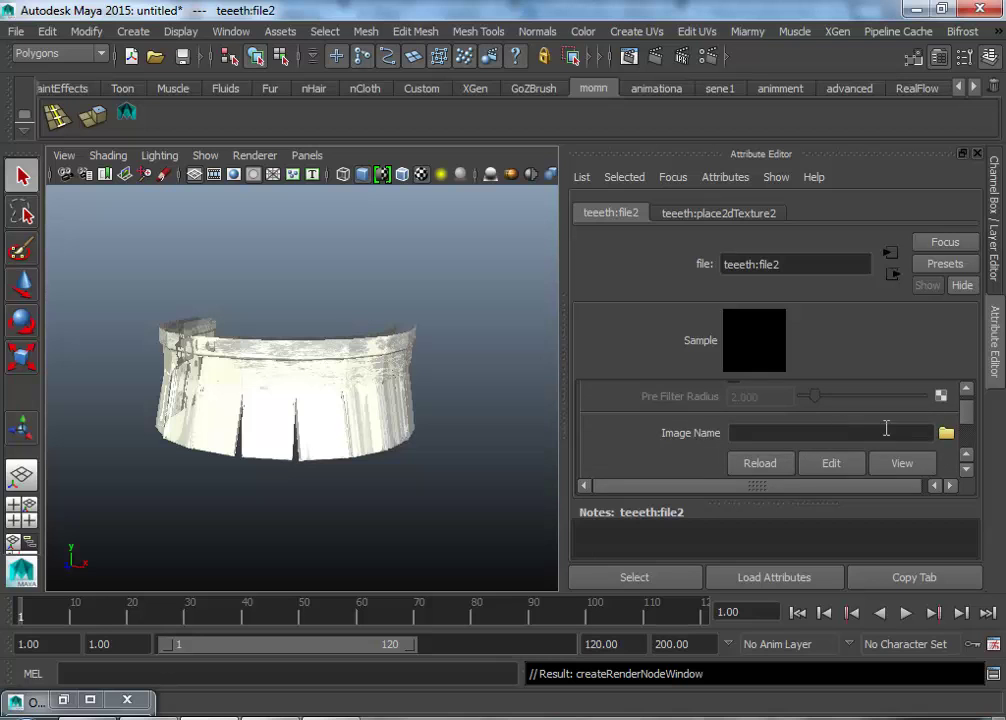
Preview the exported specular, metallic and Unity maps and load Unity5SpecGloss.png as the ambient color texture's image.
left_click(946, 432)
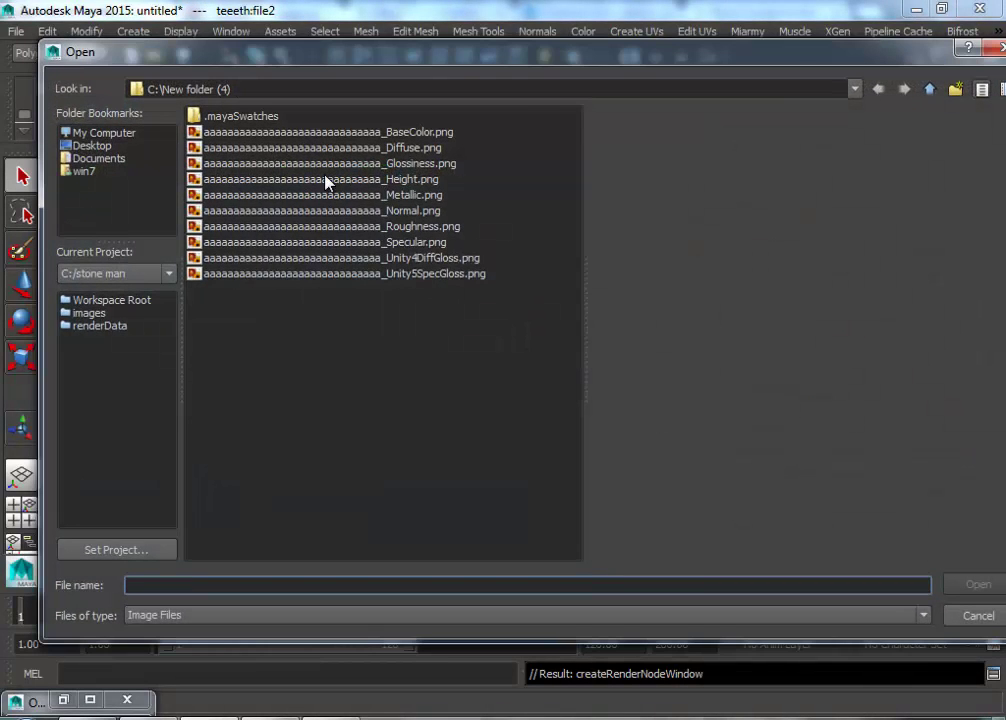
left_click(404, 228)
left_click(411, 243)
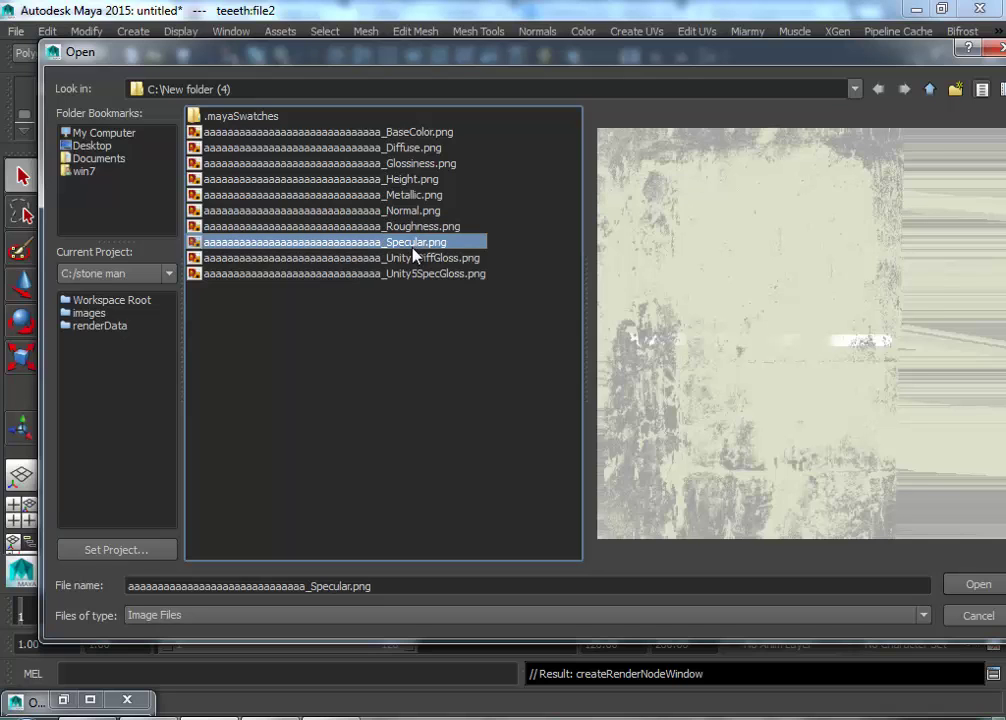
left_click(414, 257)
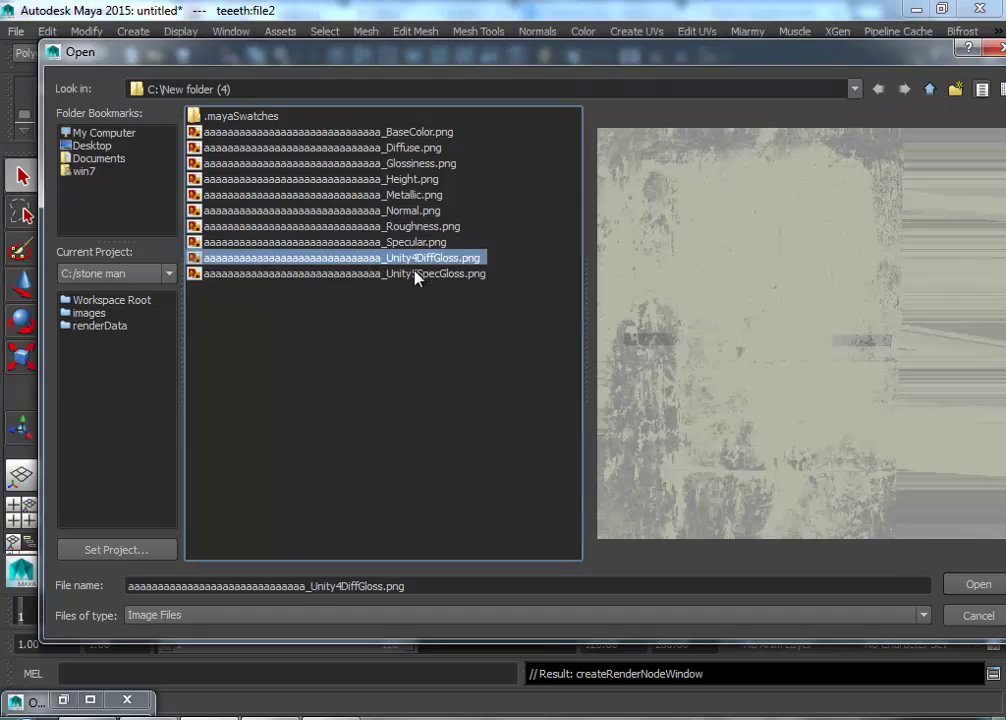
left_click(415, 274)
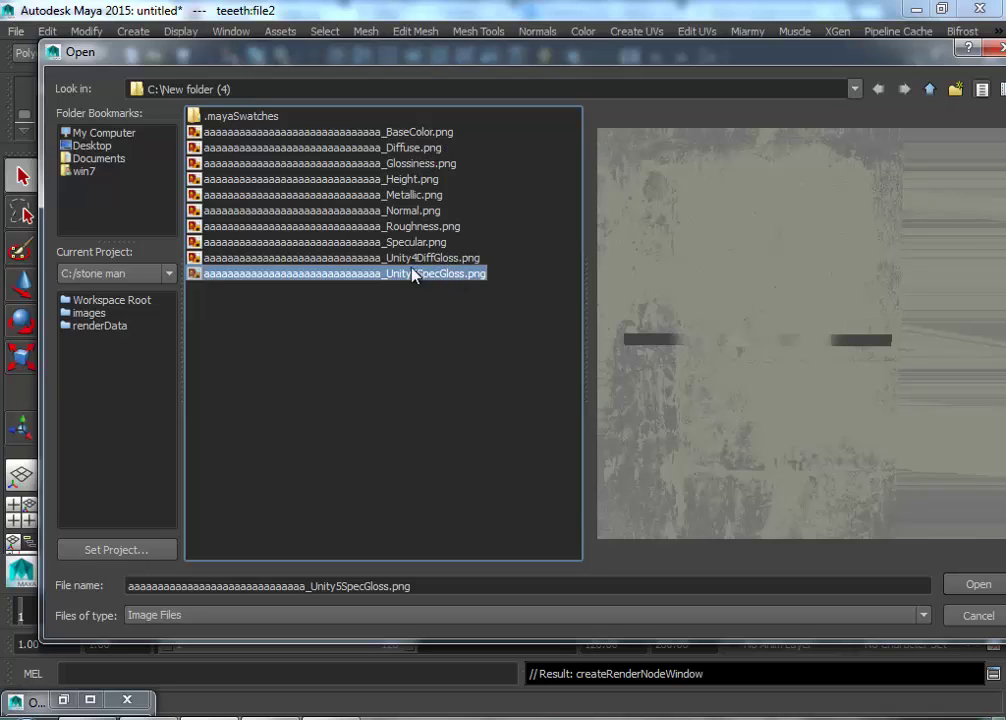
left_click(424, 196)
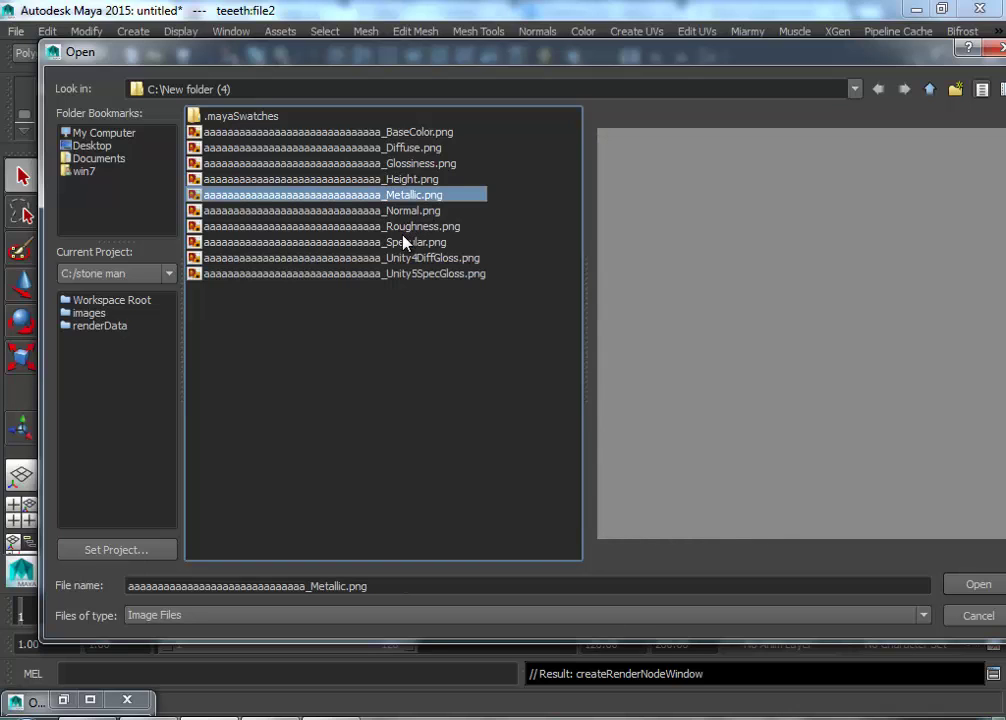
left_click(411, 274)
left_click(411, 258)
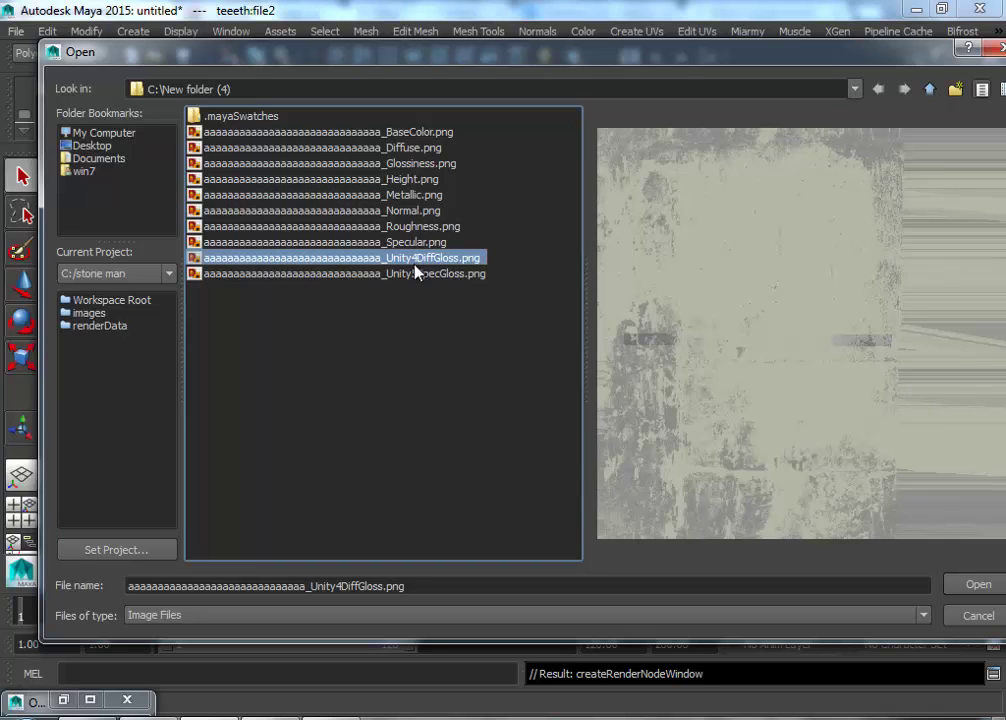
left_click(419, 275)
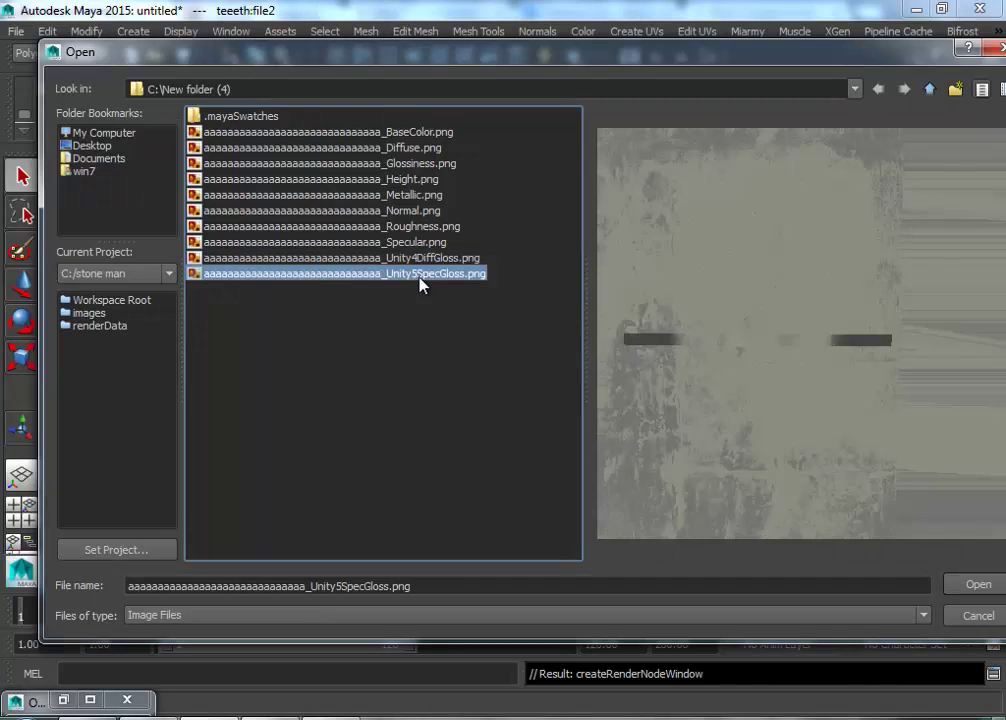
left_click(970, 585)
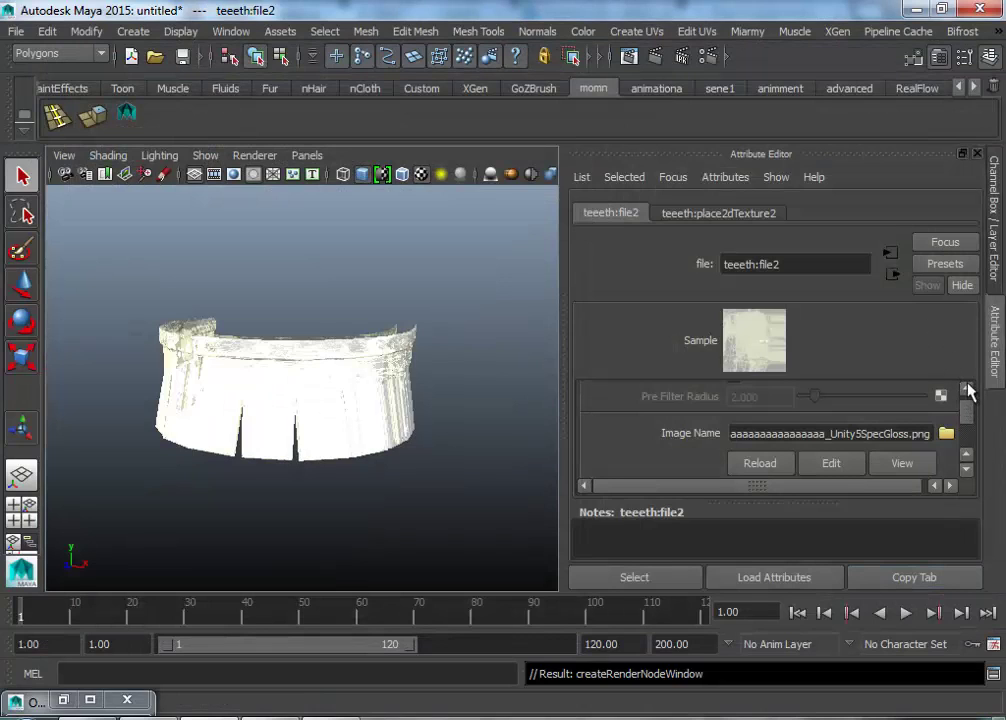
Connect a File texture to the Blinn material's Bump Mapping.
left_click(895, 275)
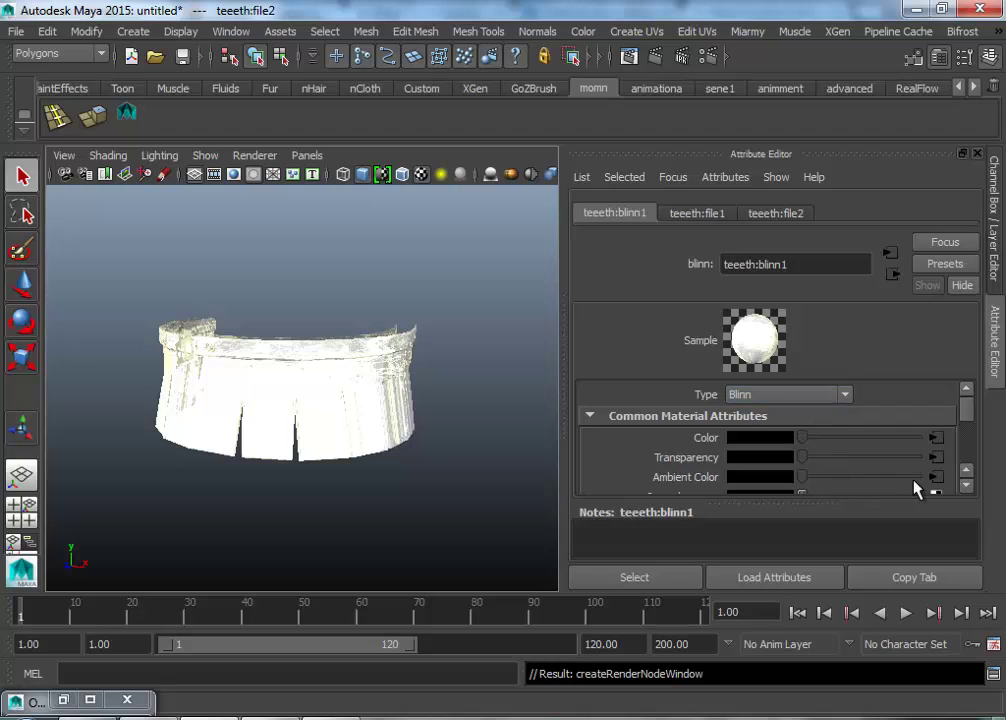
scroll(923, 467, "down", 2)
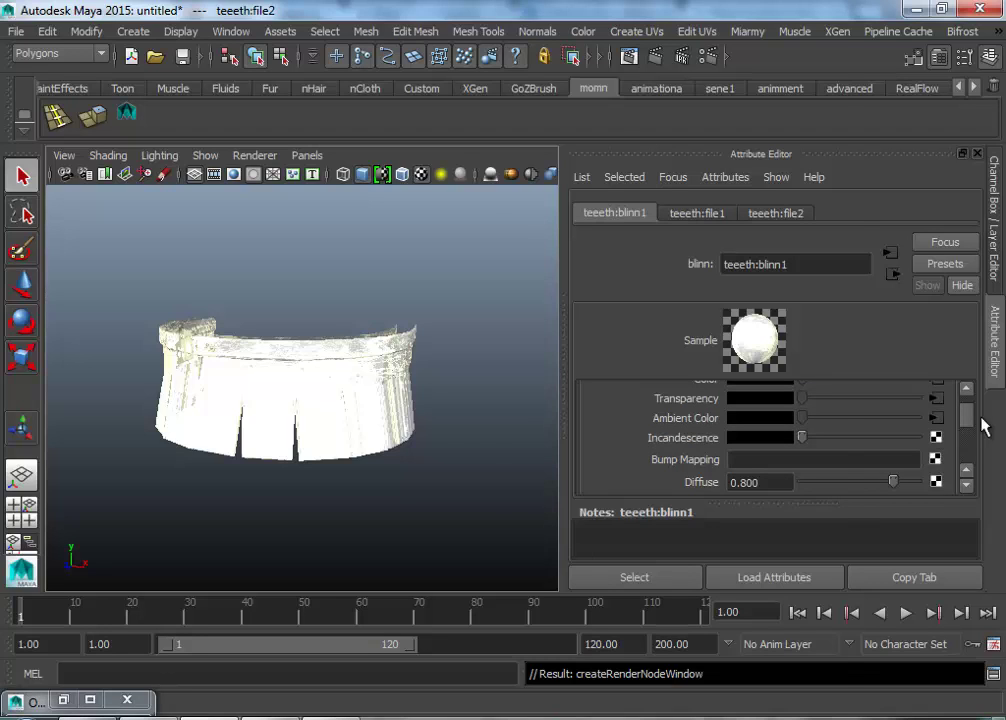
left_click(936, 461)
left_click(670, 241)
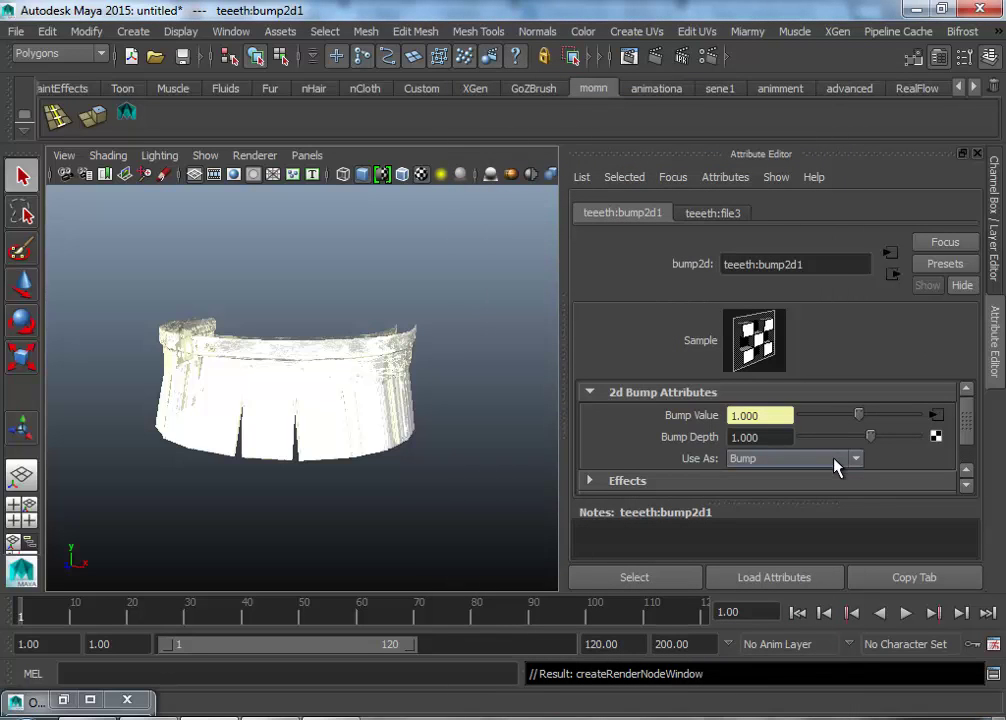
Set the bump node to use Tangent Space Normals and load the exported Normal.png as its file texture's image.
left_click(838, 460)
left_click(843, 488)
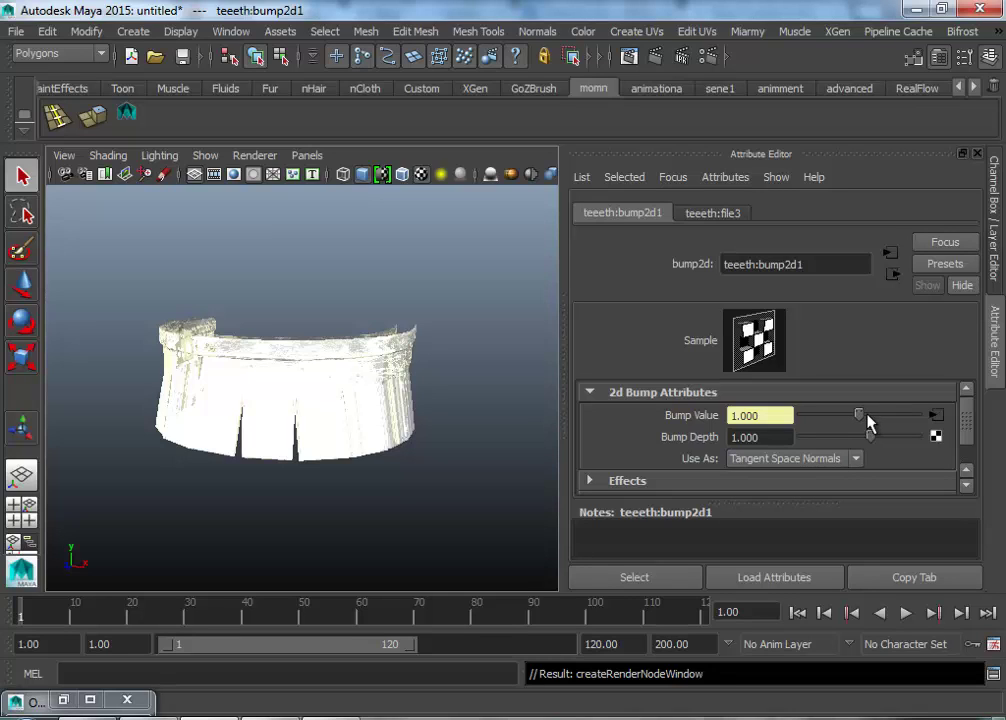
left_click(939, 419)
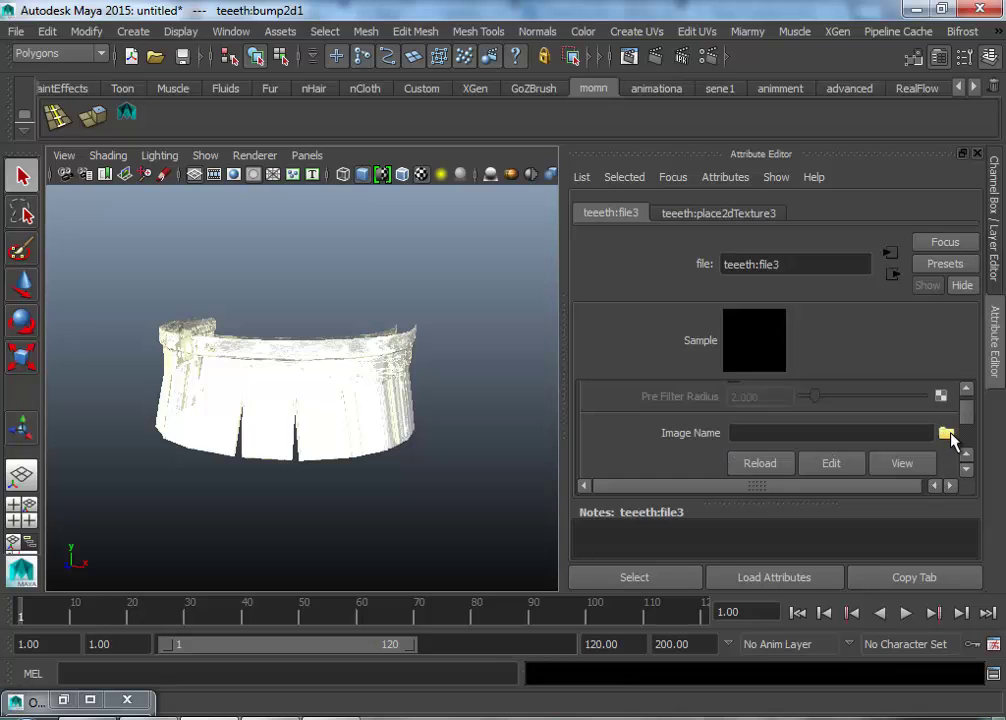
left_click(945, 431)
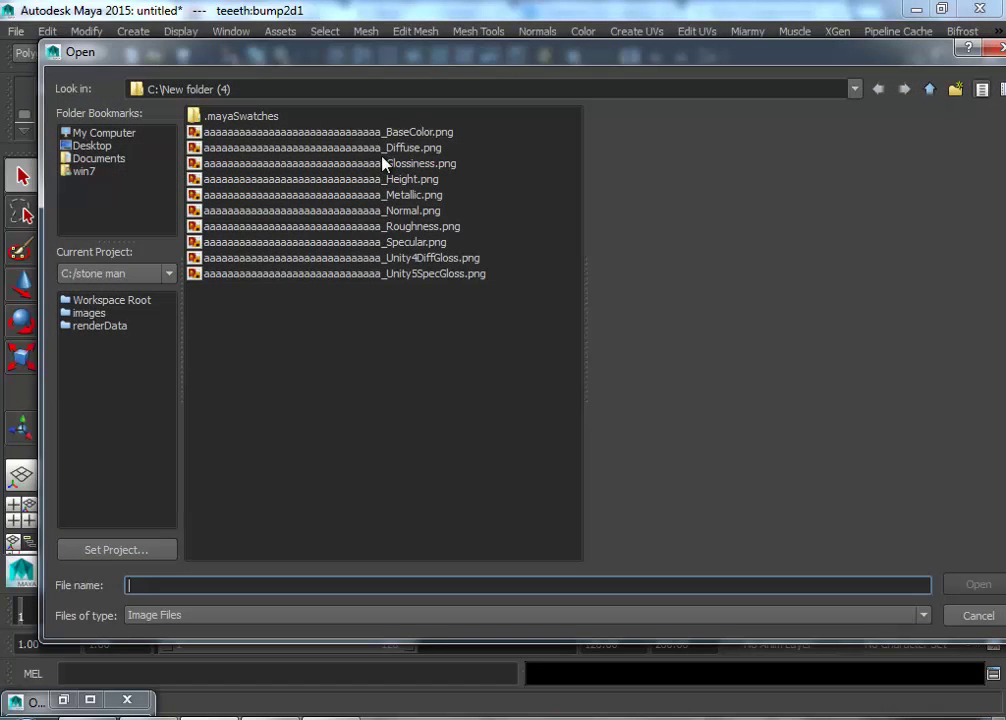
left_click(387, 211)
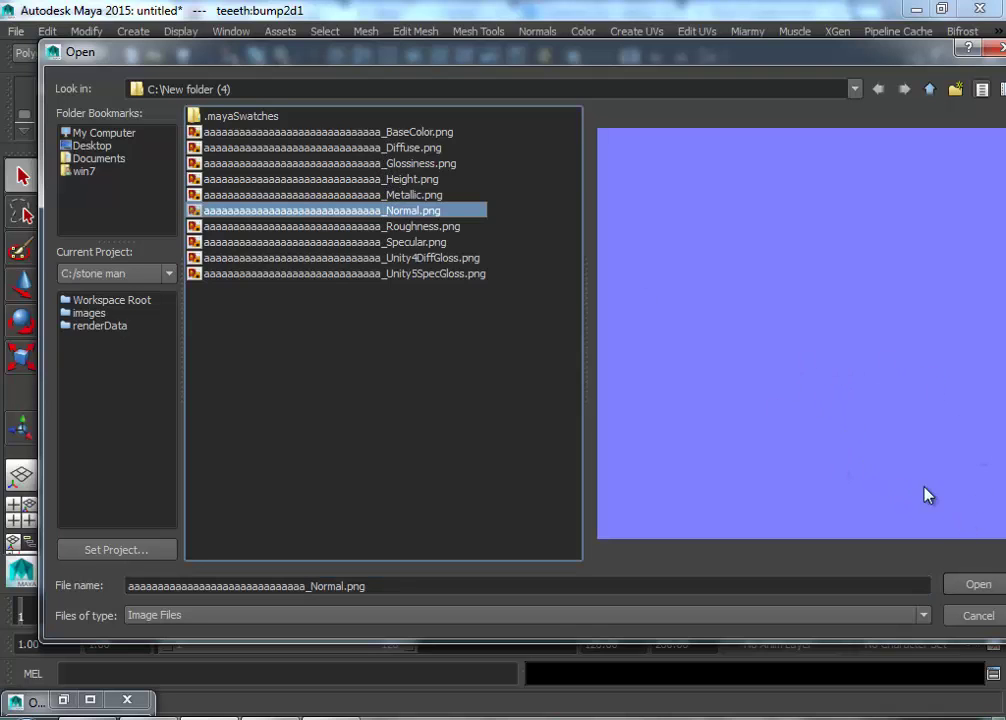
left_click(968, 585)
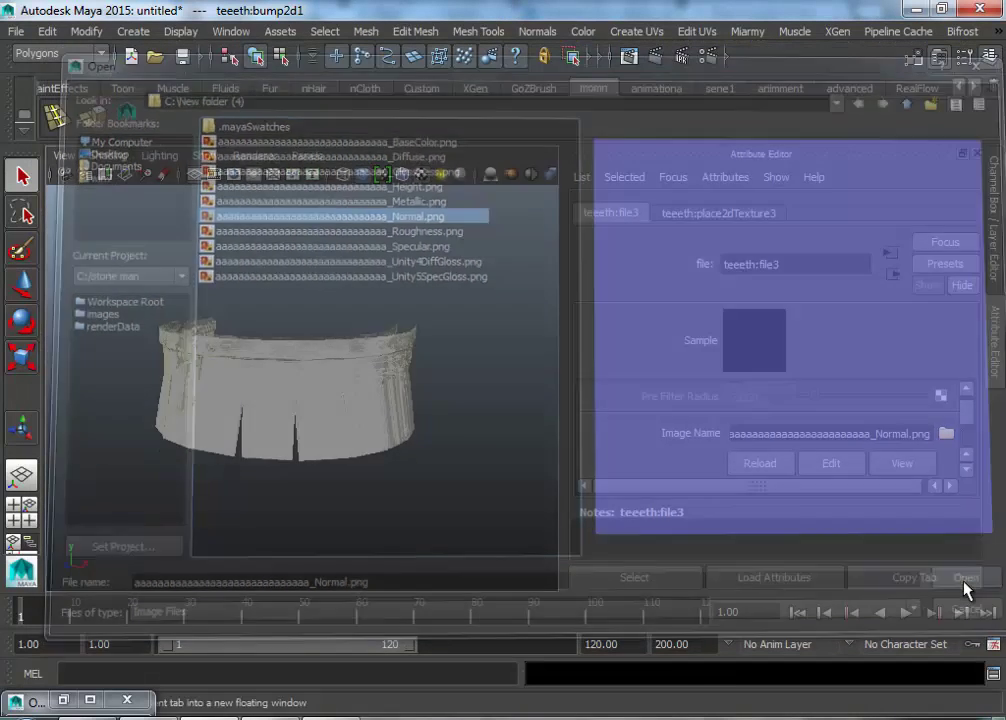
scroll(440, 413, "up", 3)
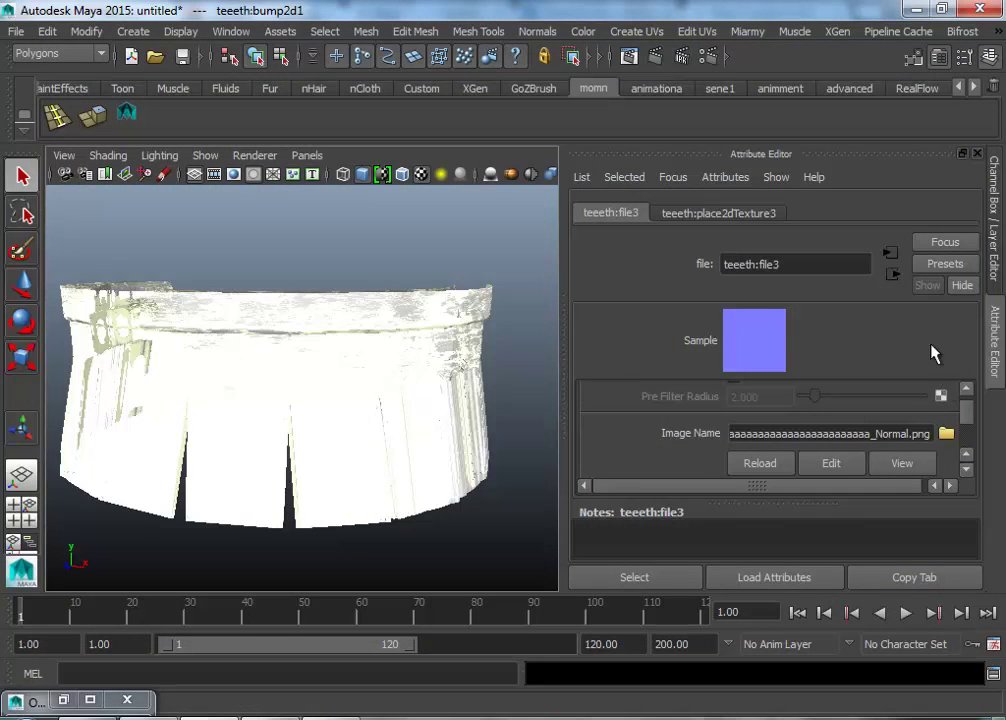
Return from the bump texture to the Blinn material and connect a File texture to its Diffuse attribute.
left_click(893, 274)
scroll(825, 420, "down", 1)
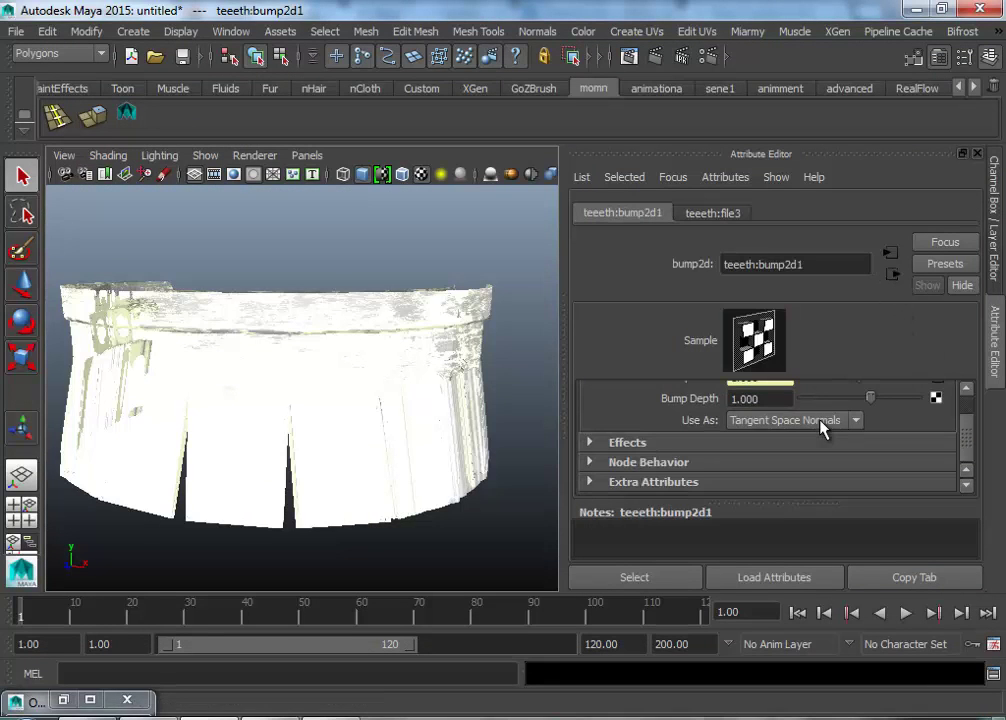
scroll(682, 437, "up", 1)
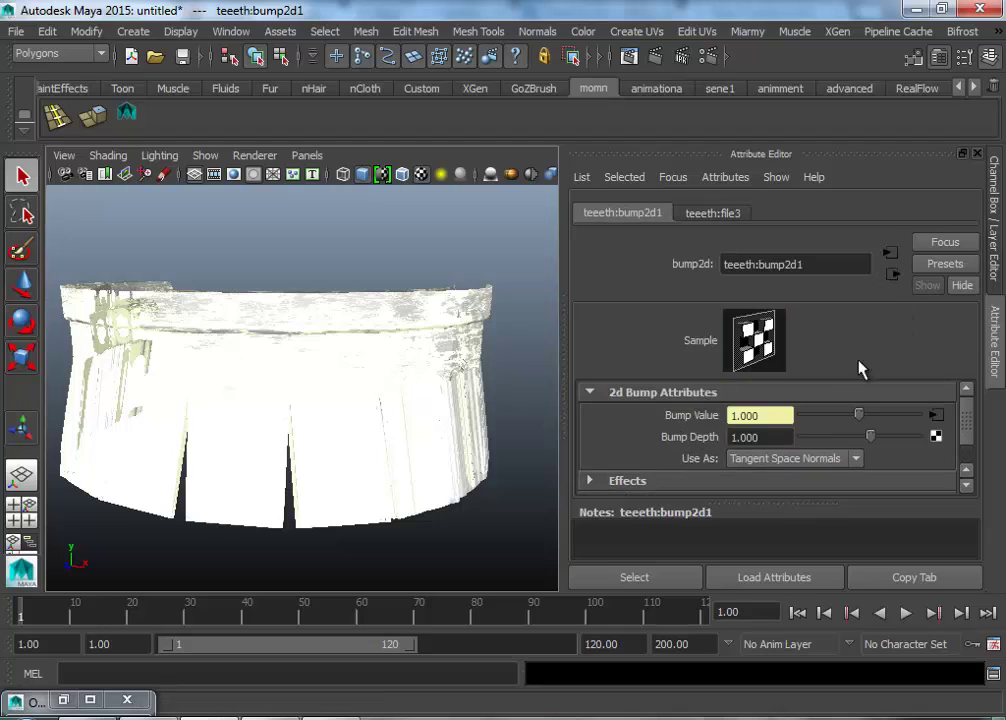
left_click(893, 274)
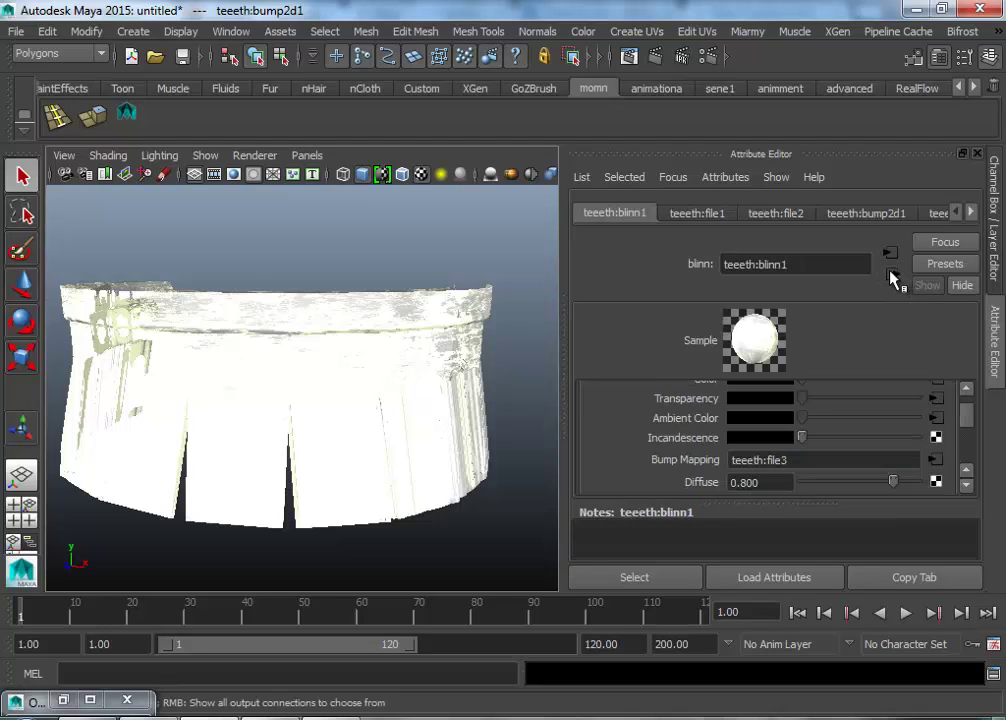
scroll(638, 449, "down", 1)
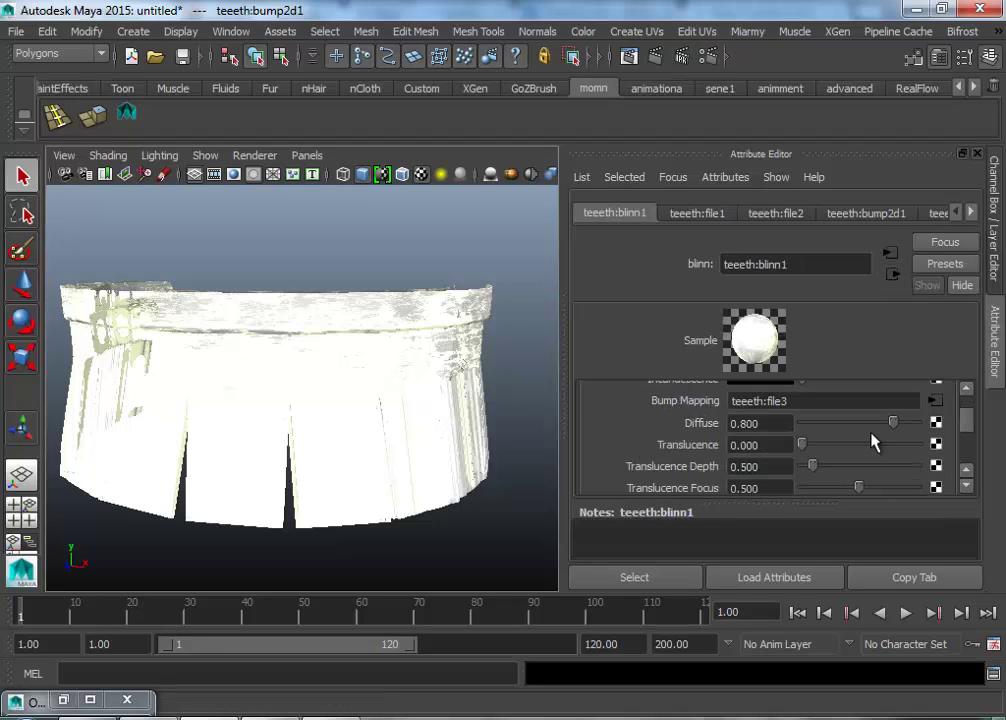
left_click(936, 423)
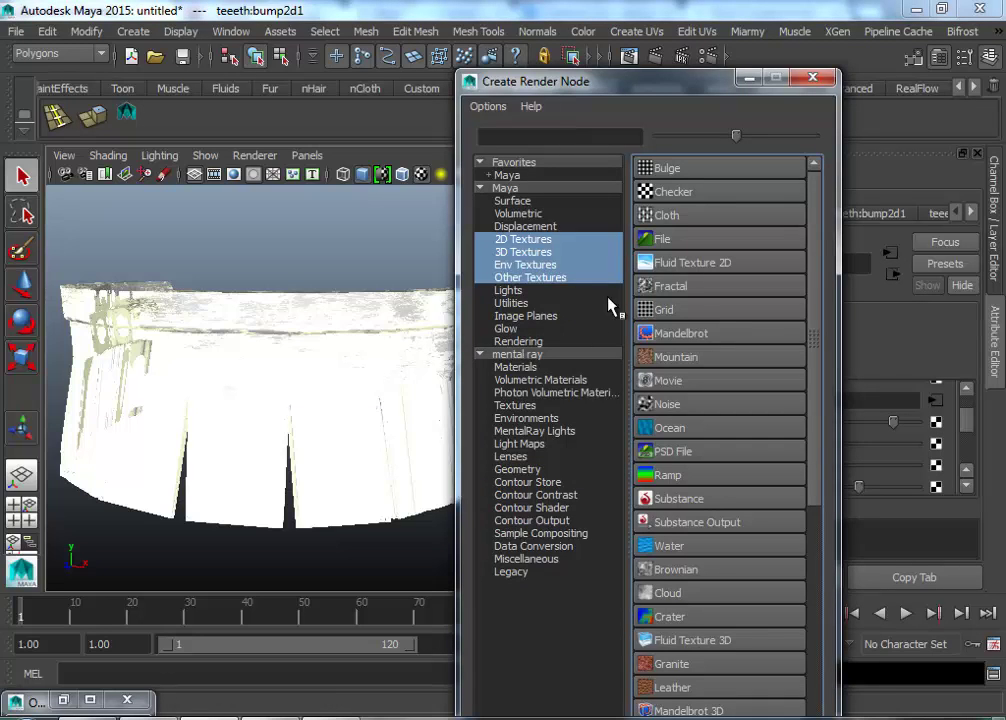
left_click(664, 235)
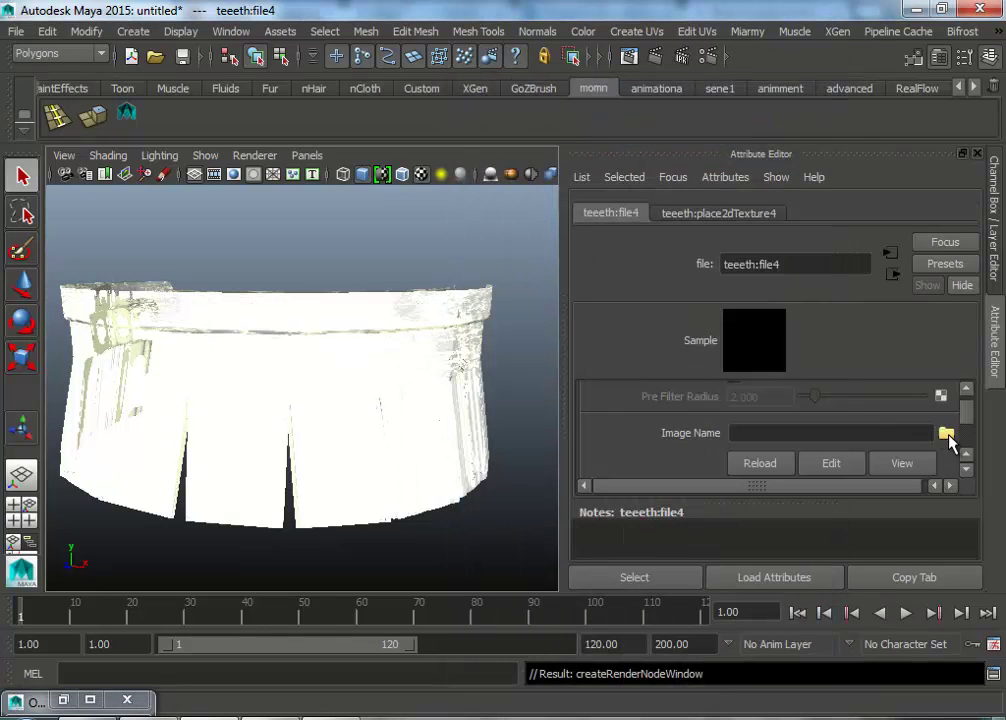
Load the exported Diffuse.png as the diffuse texture's image after previewing Unity4DiffGloss.png, and return to the Blinn material.
left_click(945, 433)
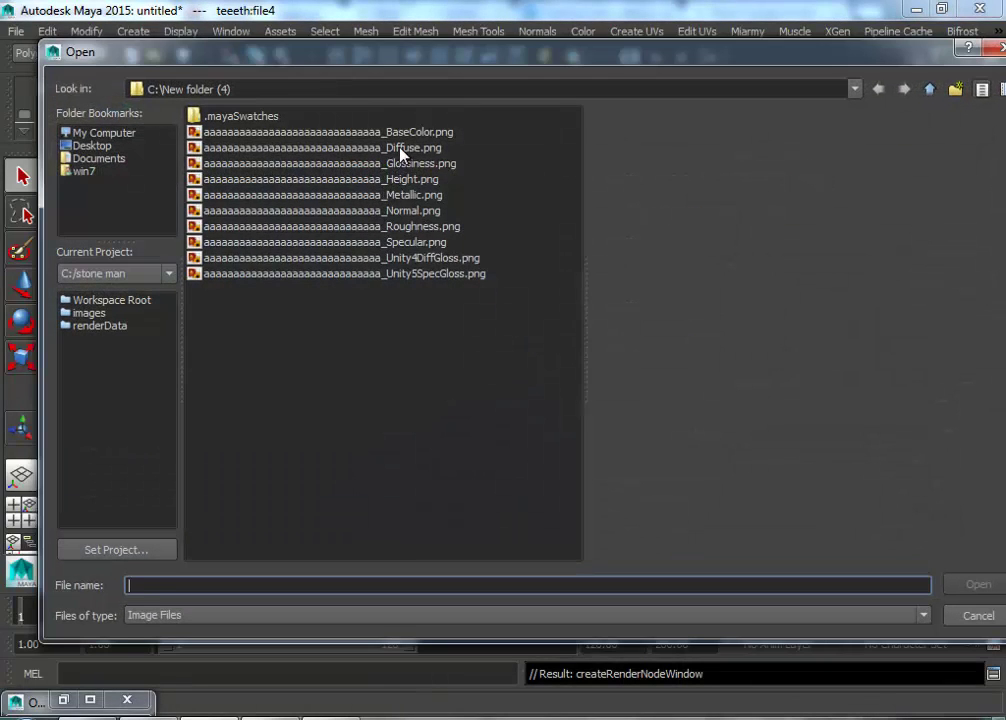
left_click(400, 150)
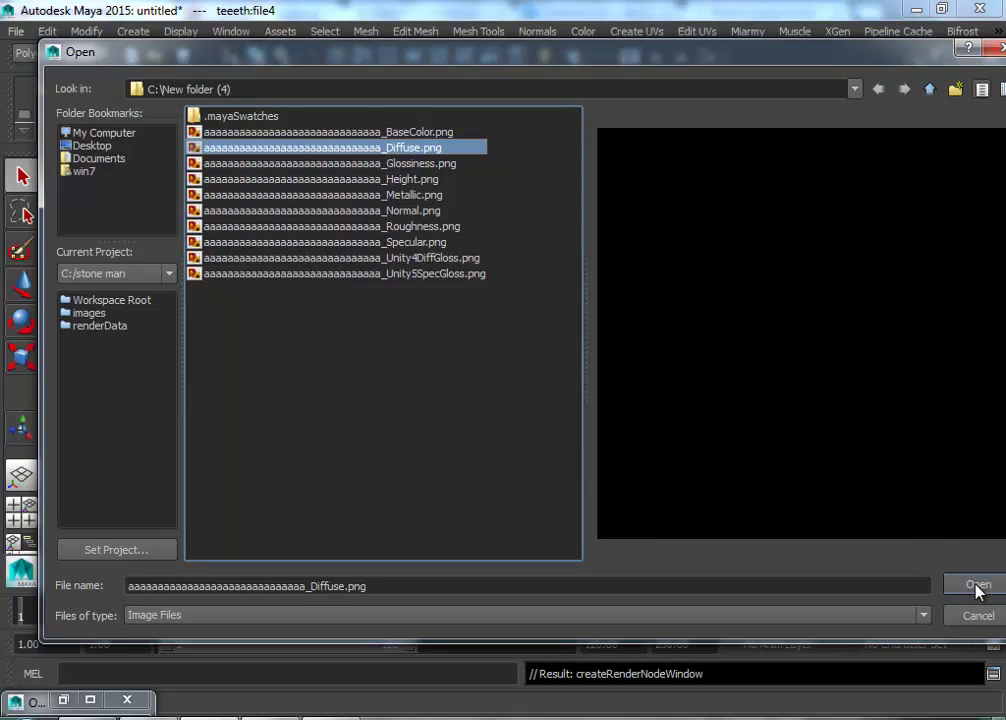
left_click(408, 259)
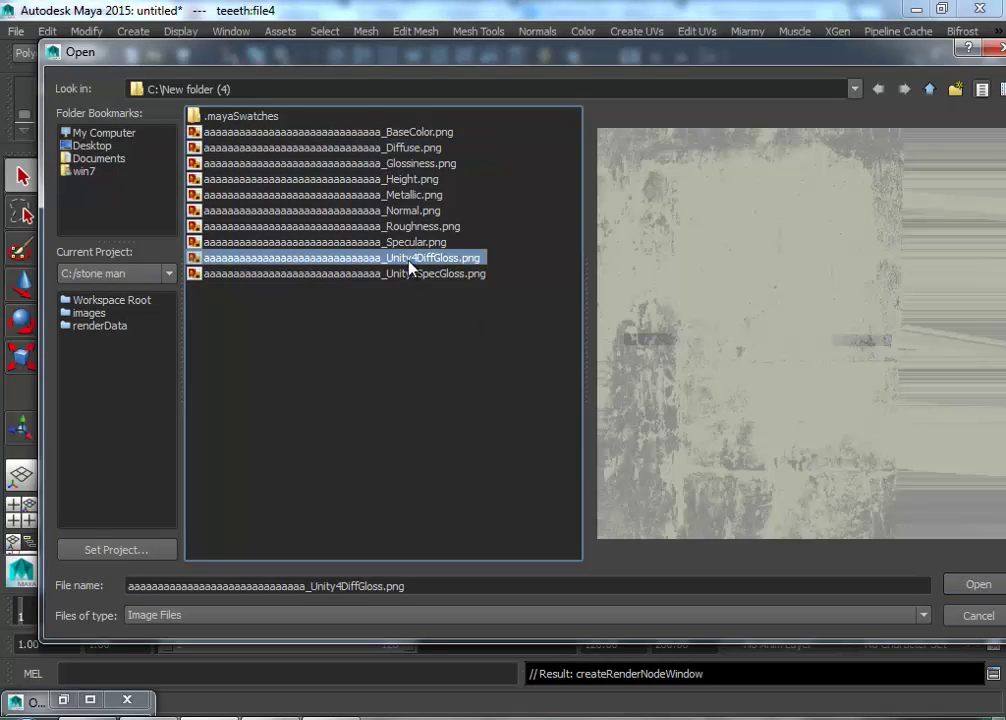
left_click(407, 149)
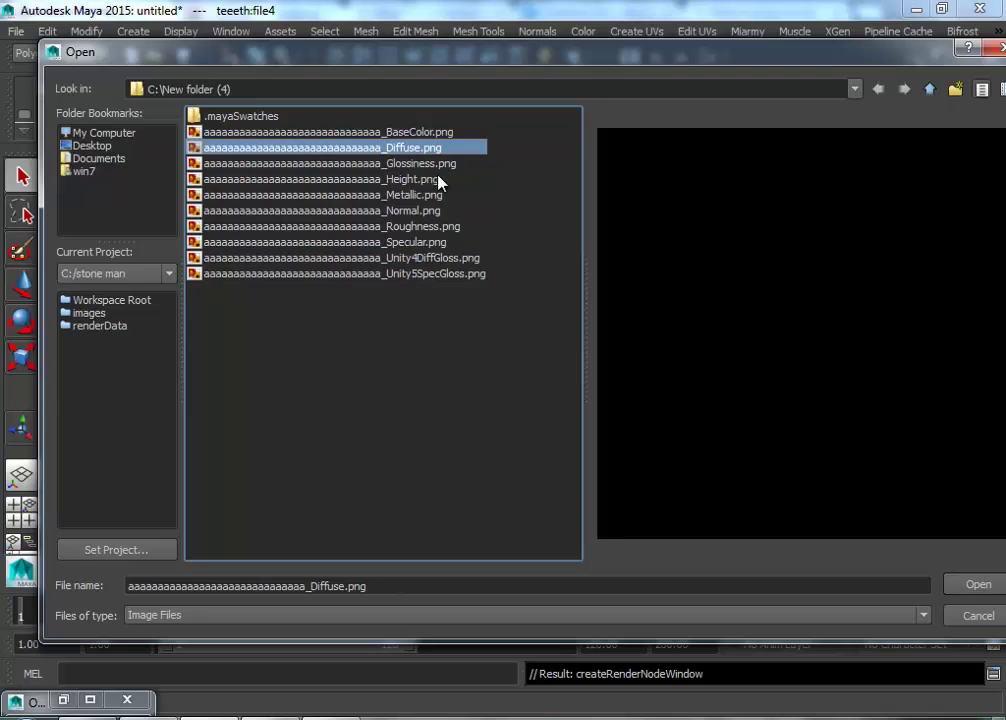
left_click(974, 586)
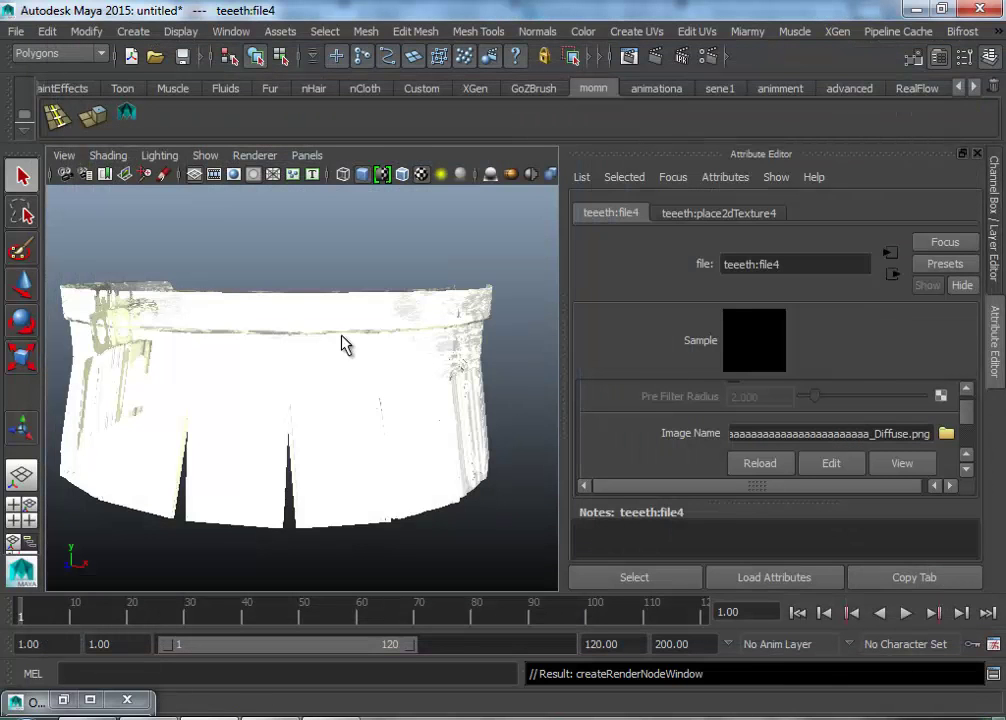
left_click(891, 275)
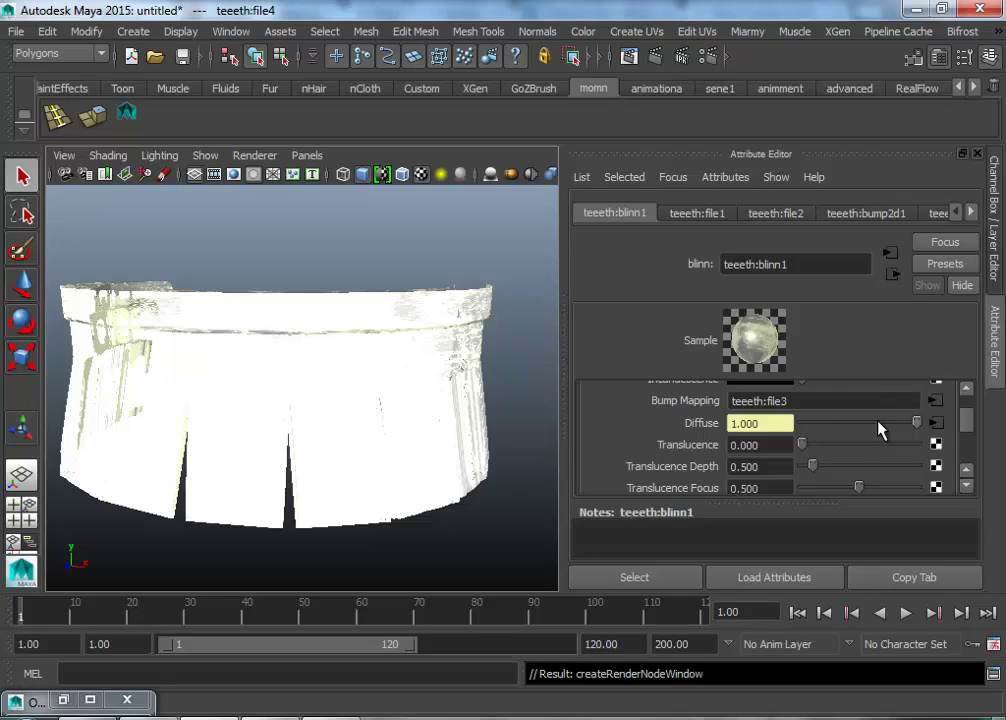
Connect a File texture to the Blinn material's Specular Color.
scroll(875, 430, "down", 2)
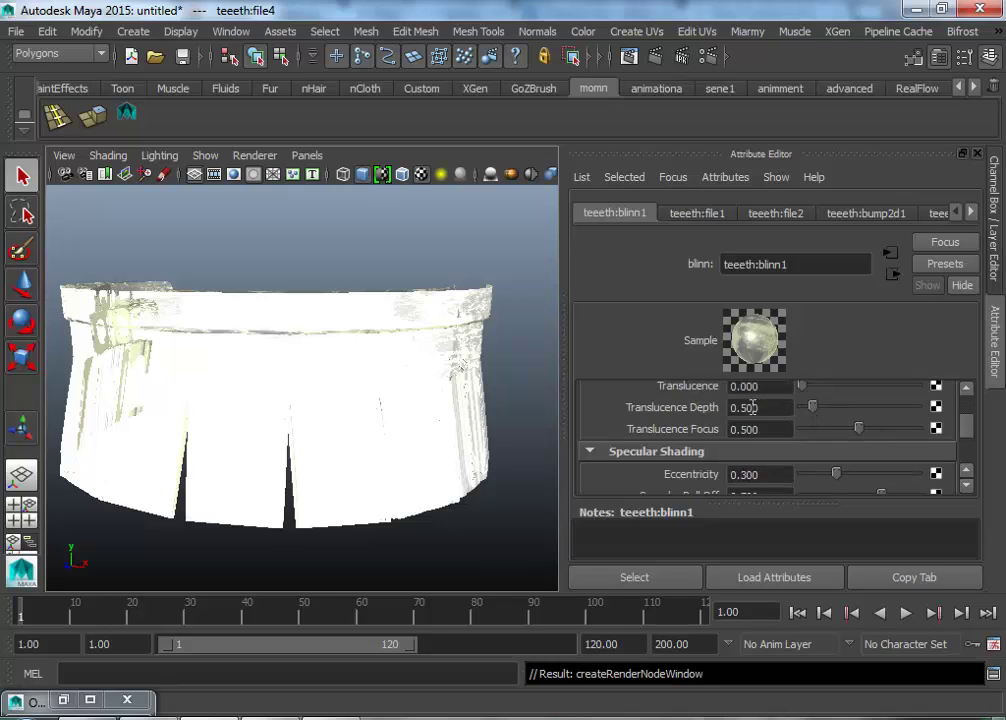
scroll(772, 427, "down", 2)
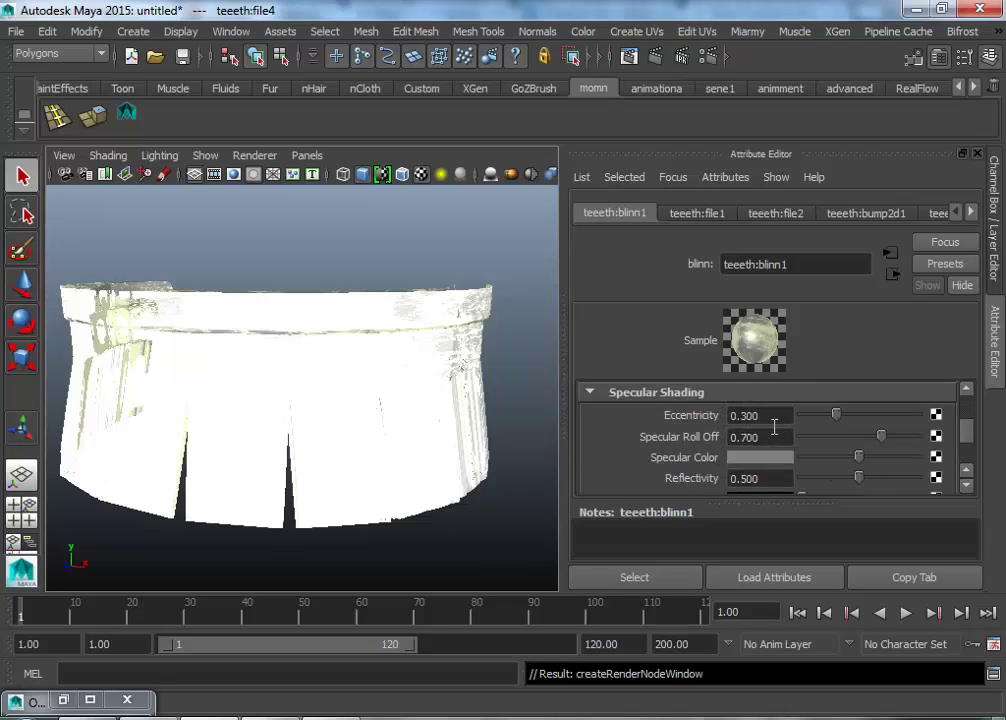
left_click(936, 457)
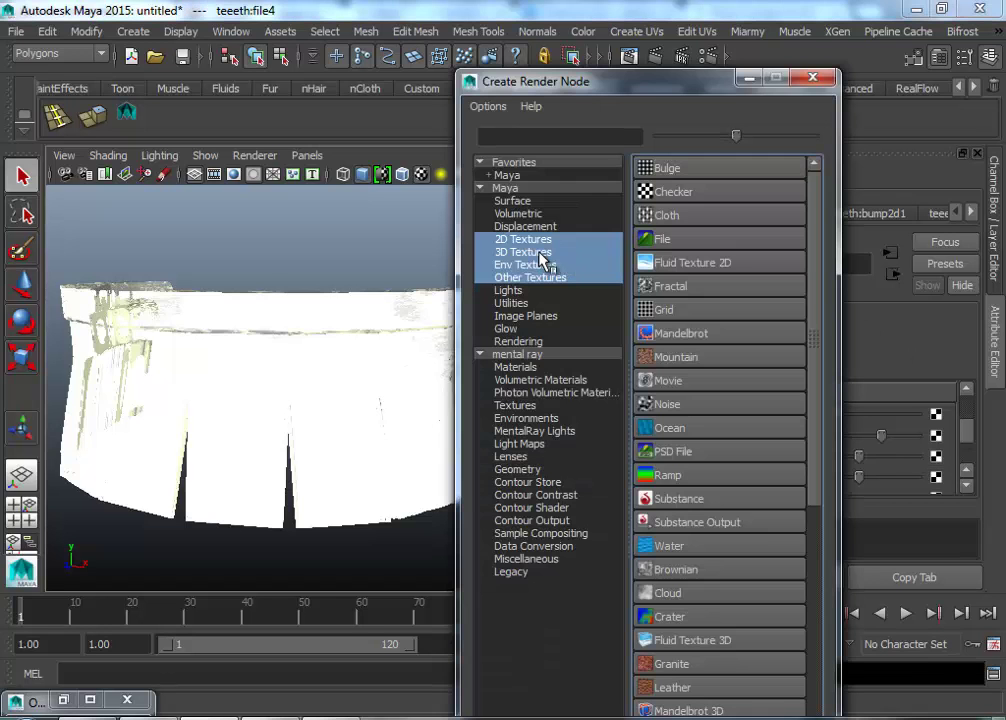
left_click(664, 240)
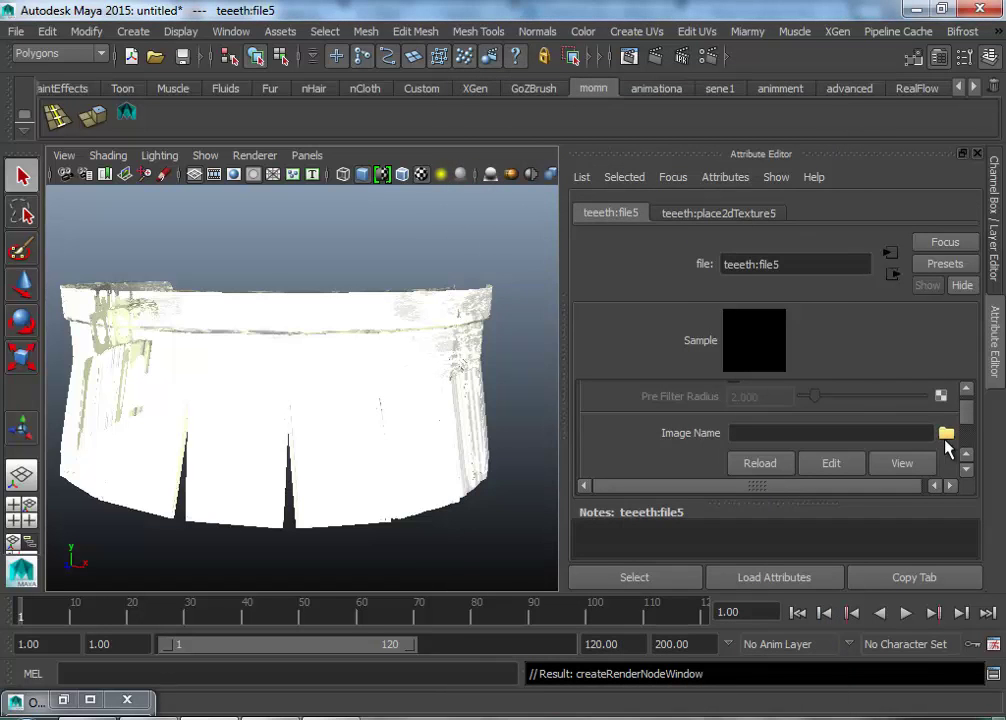
Load the exported Specular.png as the specular color texture's image and return to the Blinn material.
left_click(946, 433)
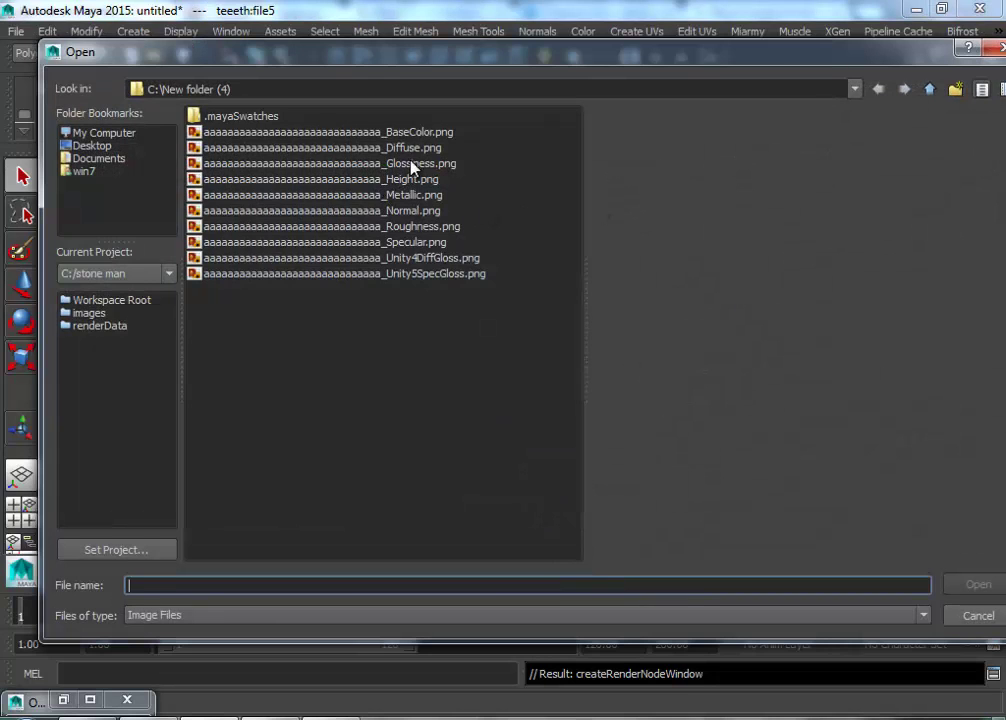
left_click(420, 243)
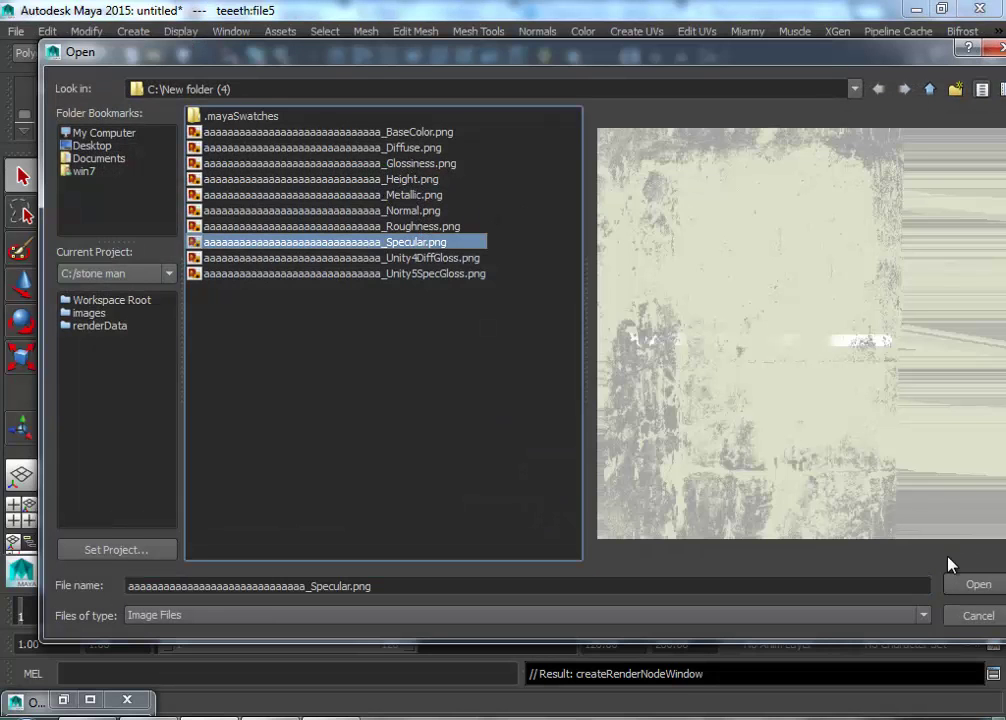
left_click(976, 584)
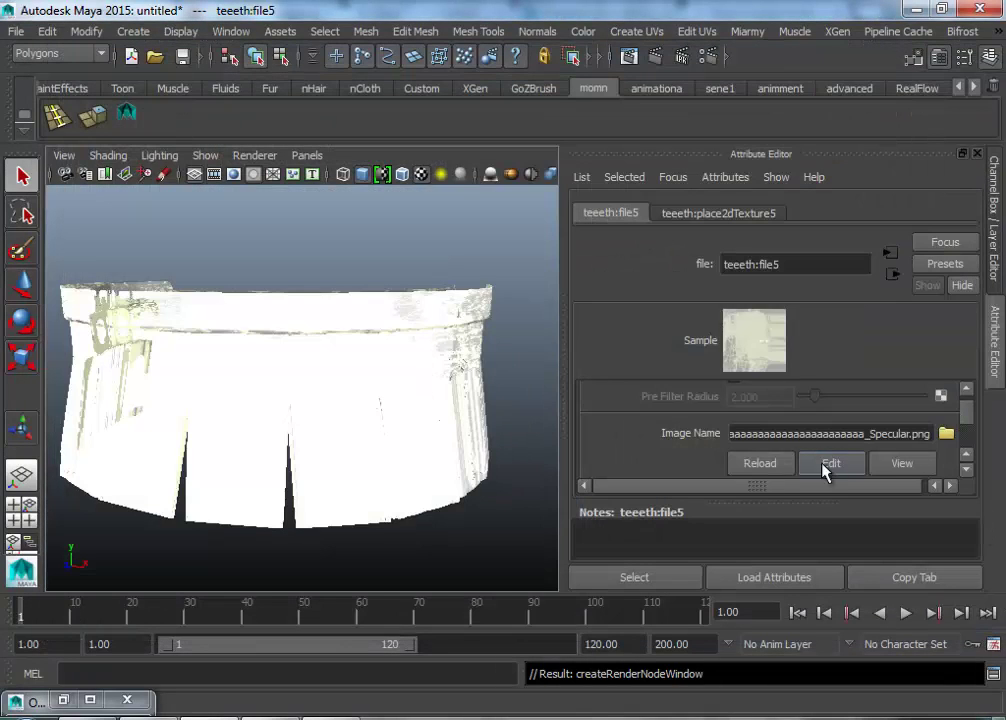
left_click(895, 276)
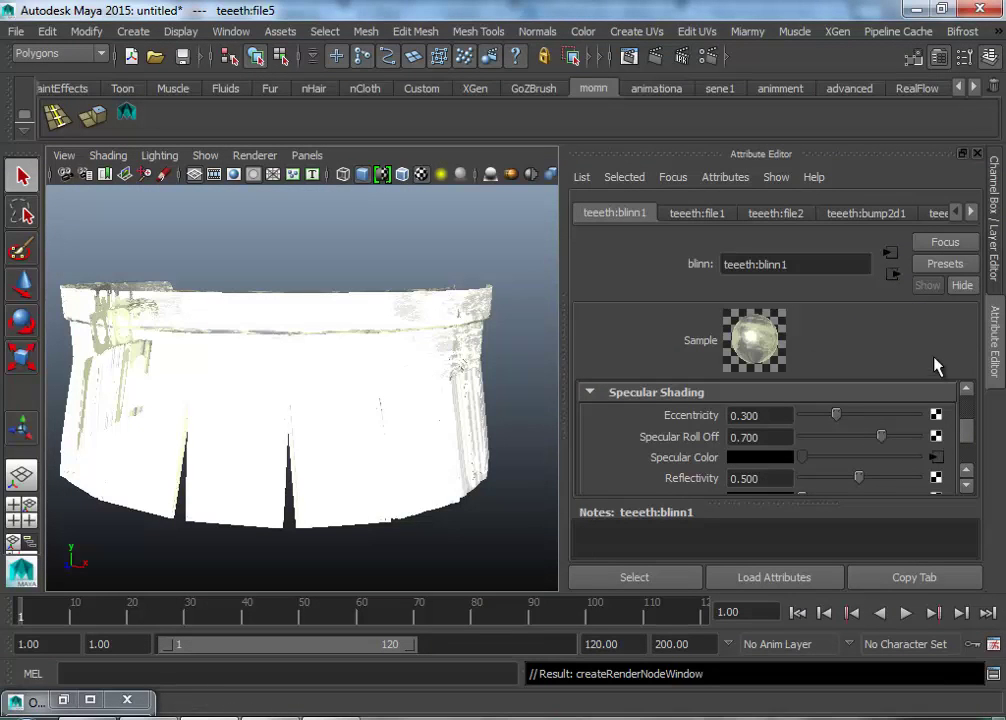
Review the Blinn material's attributes, including the Special Effects and Matte Opacity settings and the common material attributes.
scroll(900, 453, "down", 4)
scroll(900, 453, "up", 2)
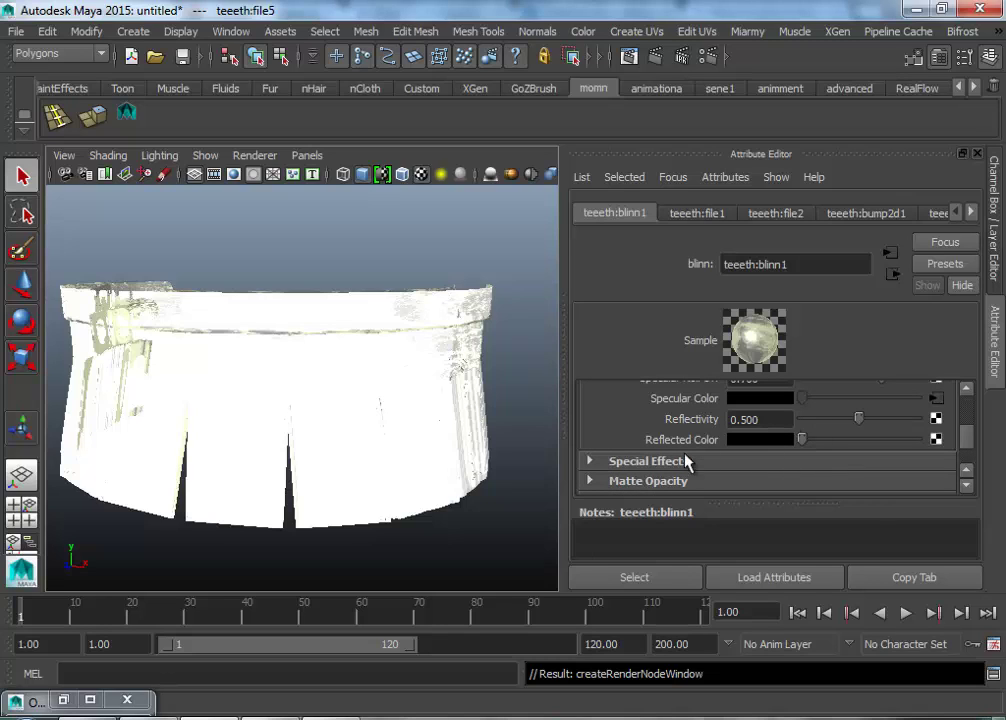
left_click(591, 462)
scroll(600, 463, "down", 2)
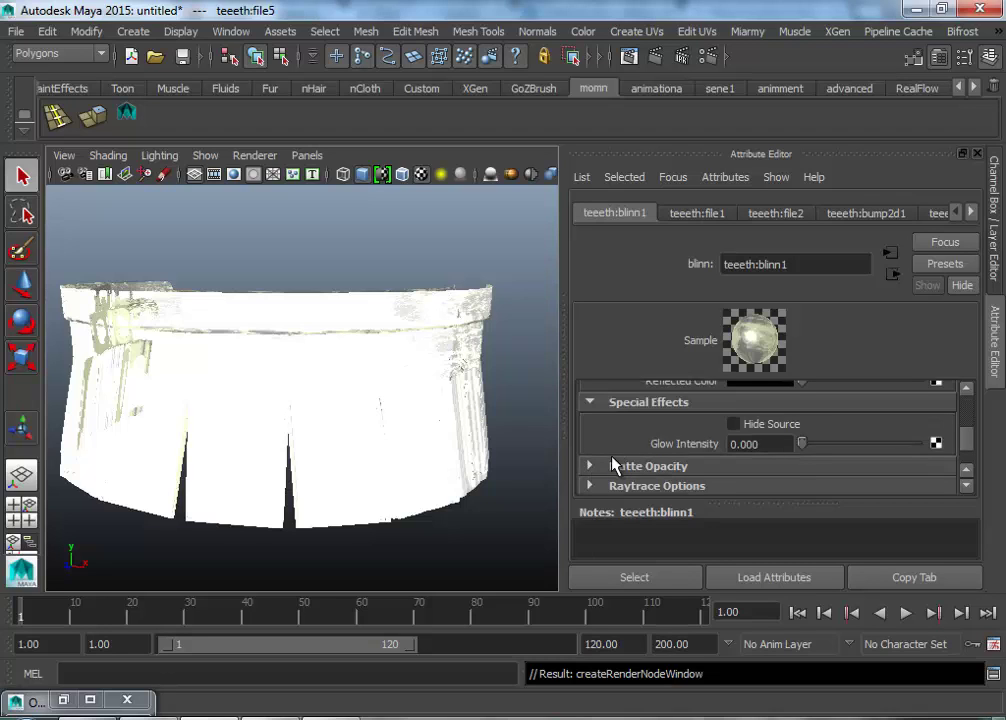
left_click(590, 465)
scroll(640, 455, "down", 3)
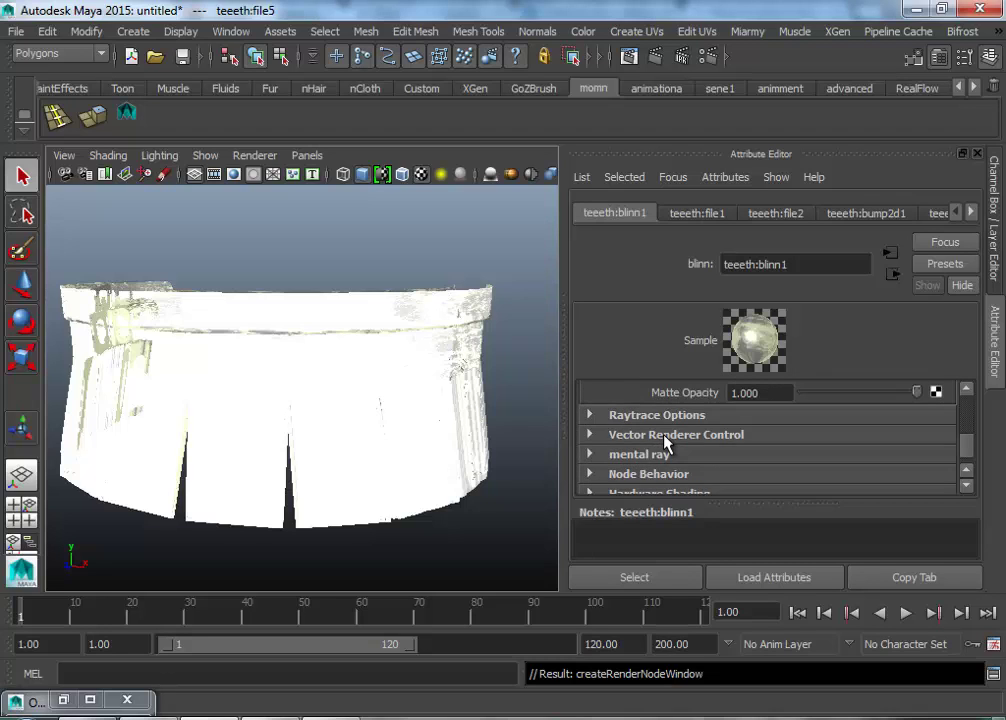
scroll(665, 442, "up", 1)
scroll(665, 442, "down", 2)
scroll(667, 443, "up", 1)
scroll(667, 443, "up", 8)
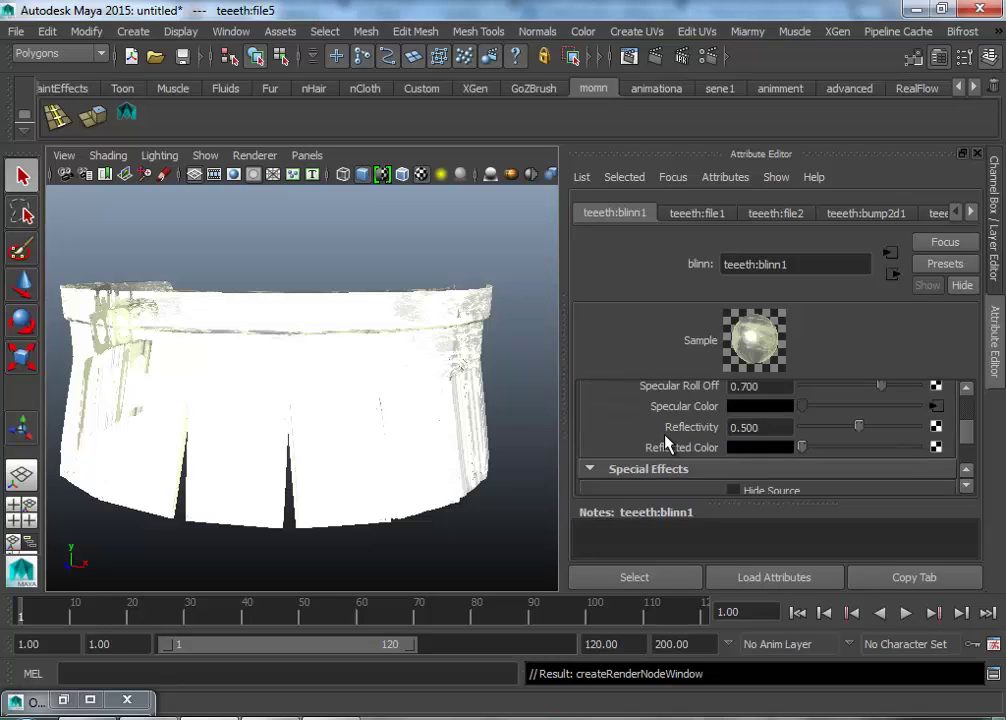
scroll(668, 430, "up", 1)
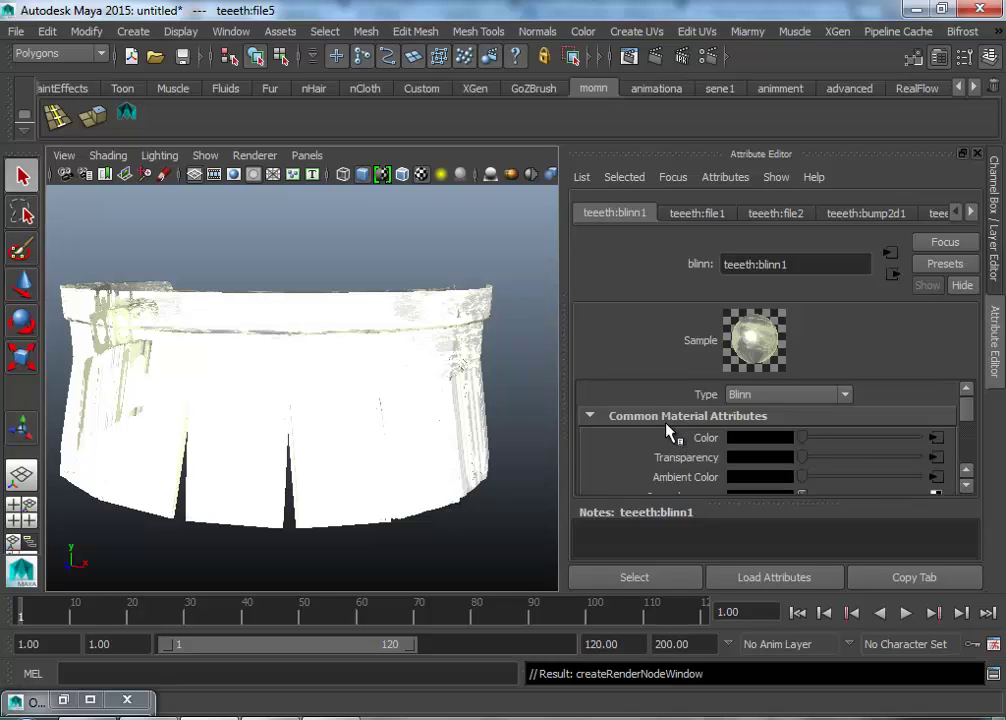
scroll(668, 430, "down", 2)
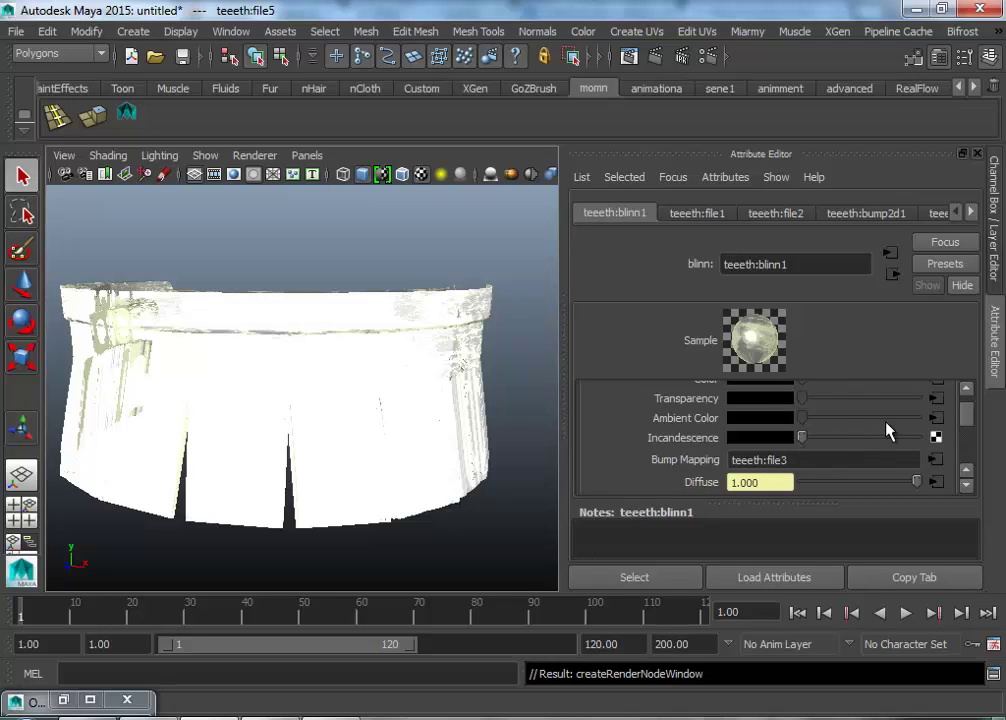
Inspect the file texture connected to the Blinn material's Ambient Color and its 2D texture placement.
left_click(941, 419)
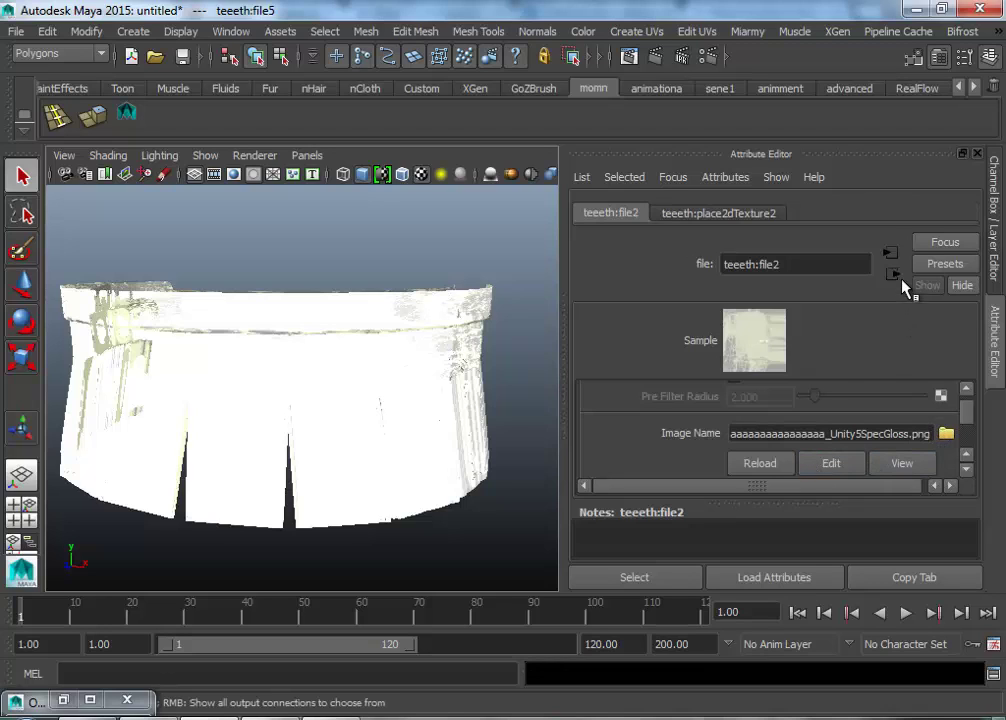
left_click(891, 255)
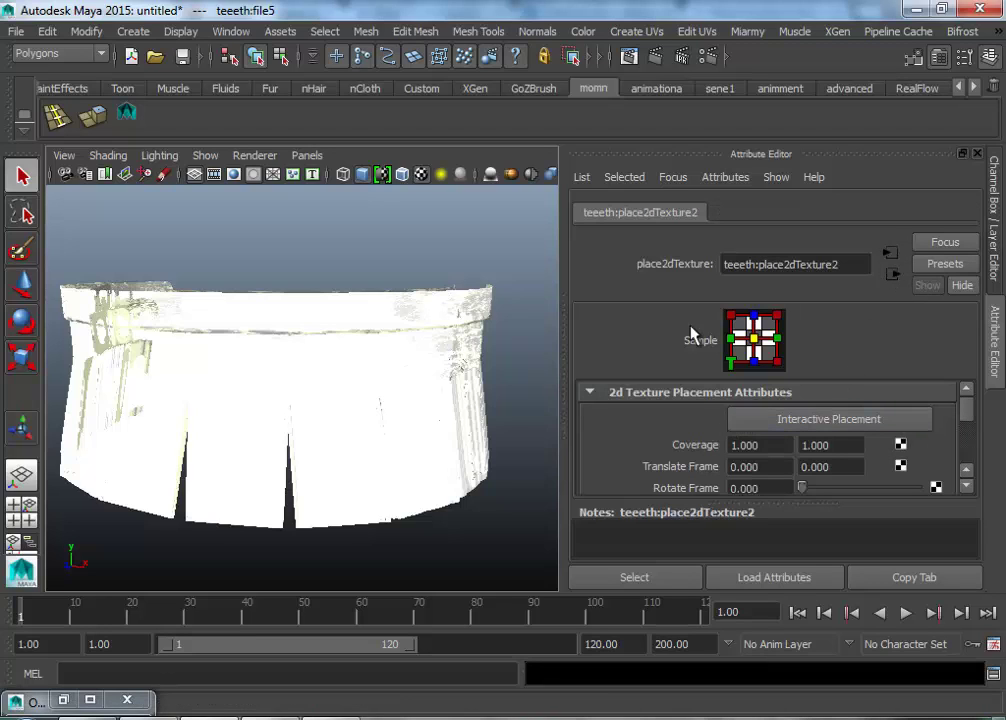
left_click(894, 276)
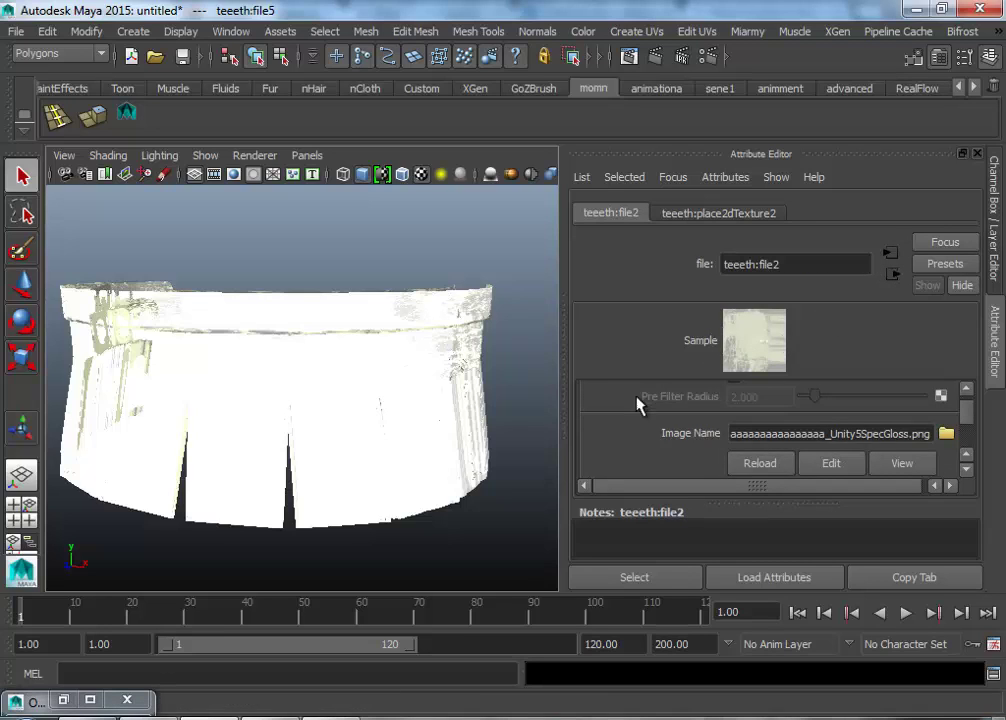
Return to the Blinn material and break the file texture connection on its Ambient Color.
scroll(630, 416, "up", 2)
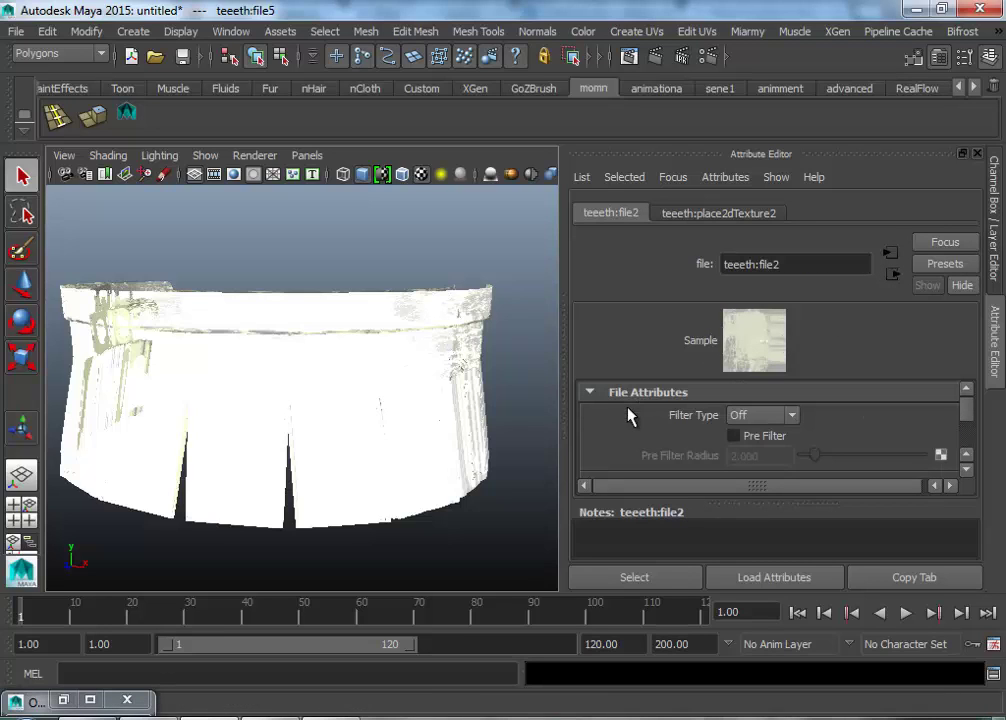
left_click(894, 276)
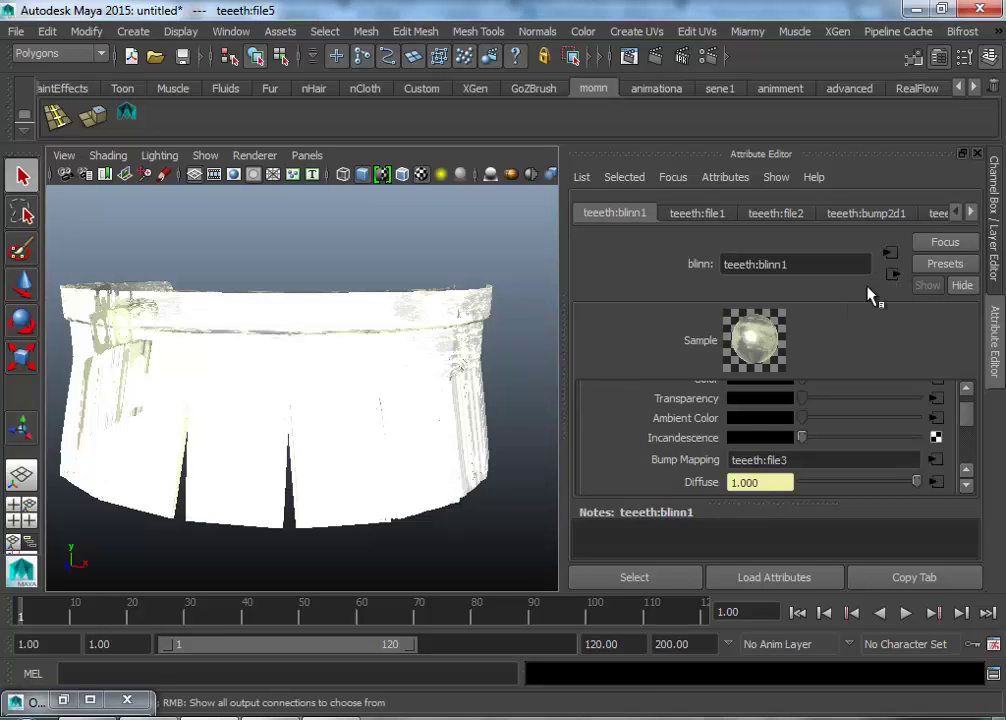
right_click(702, 430)
left_click(716, 472)
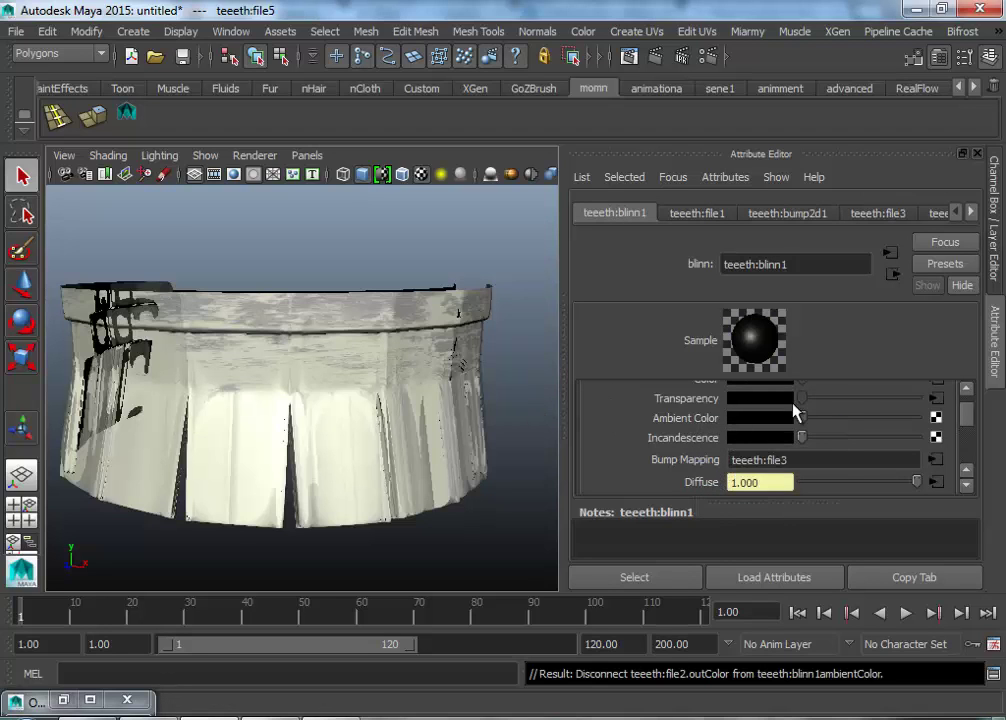
Break the file texture connection on the Blinn material's Transparency.
scroll(693, 455, "up", 3)
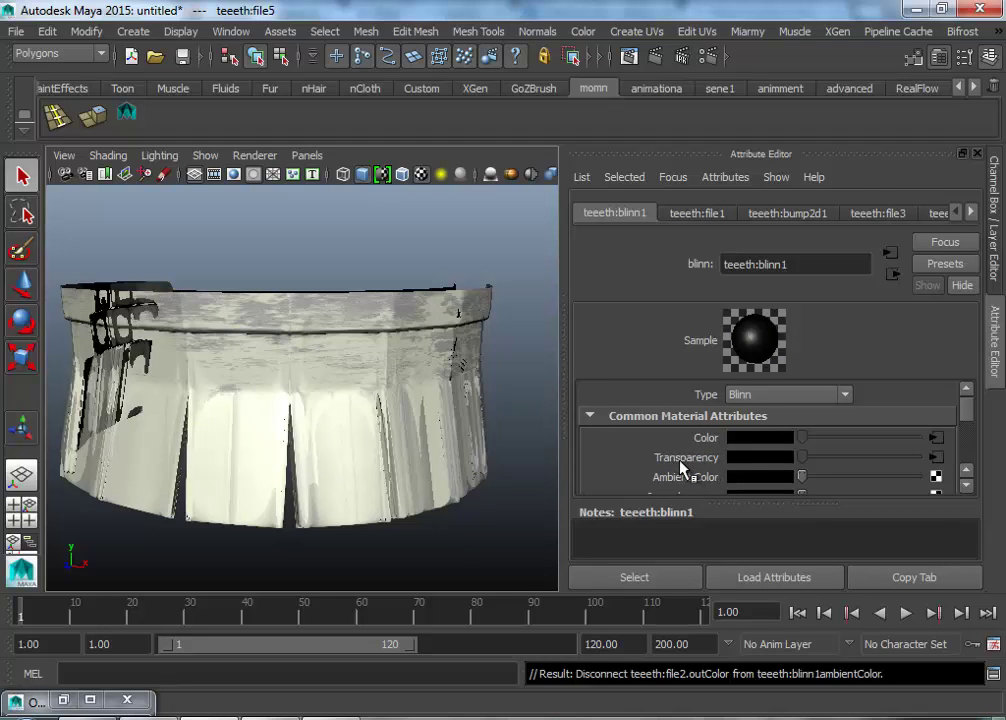
right_click(682, 466)
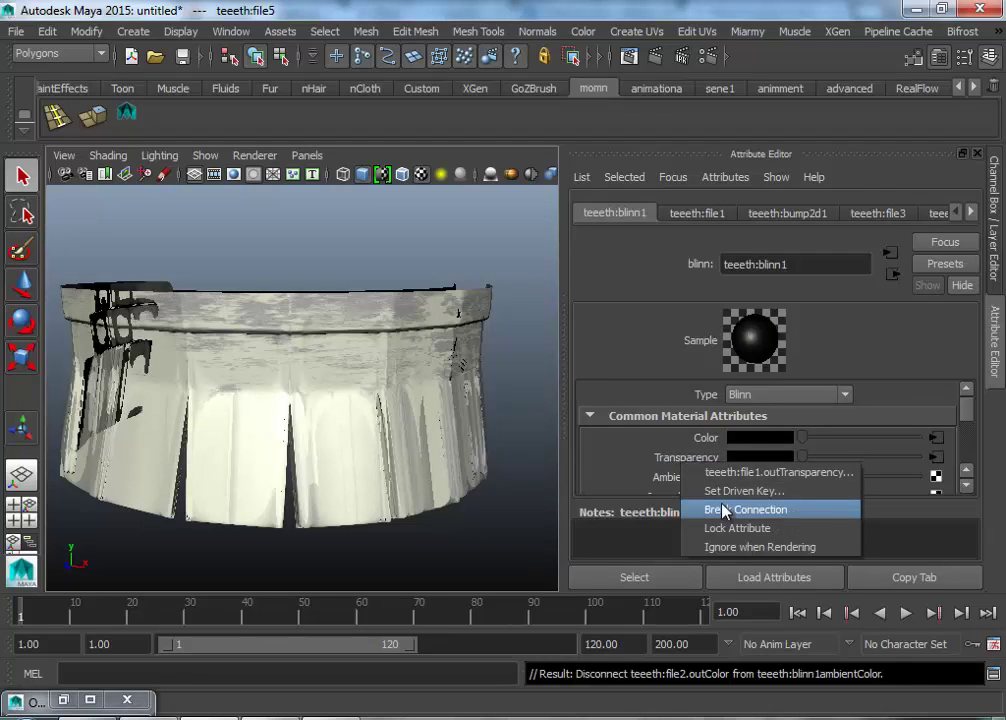
left_click(684, 510)
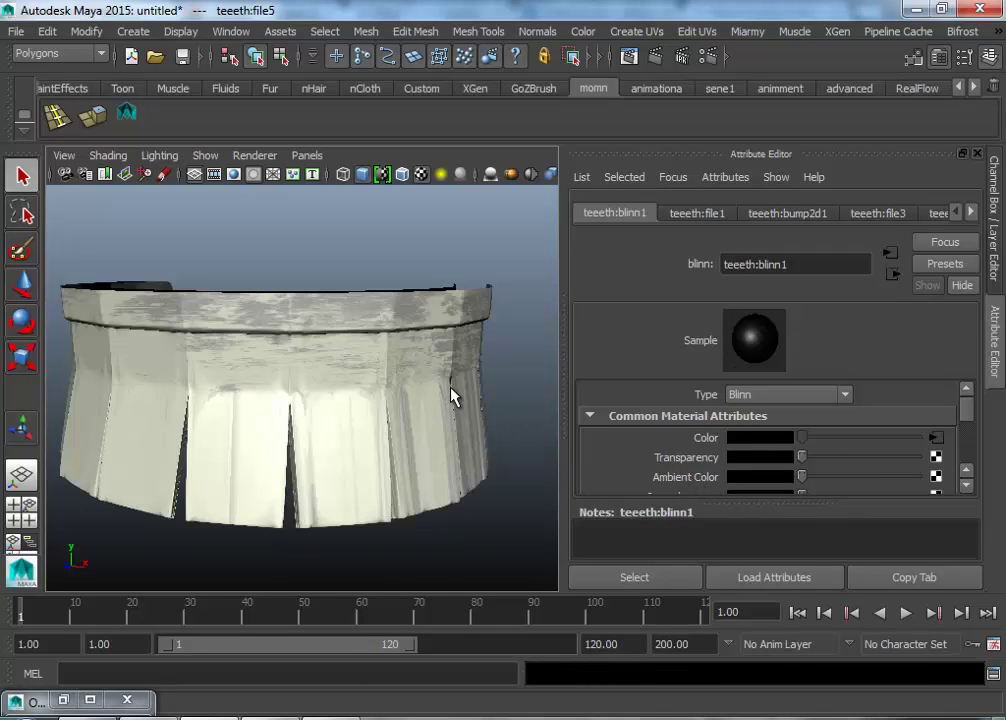
Render the teeth model with Maya Hardware, close the render, and examine the textured model in the viewport from different angles and distances.
left_click_drag(469, 406, 492, 411, "alt")
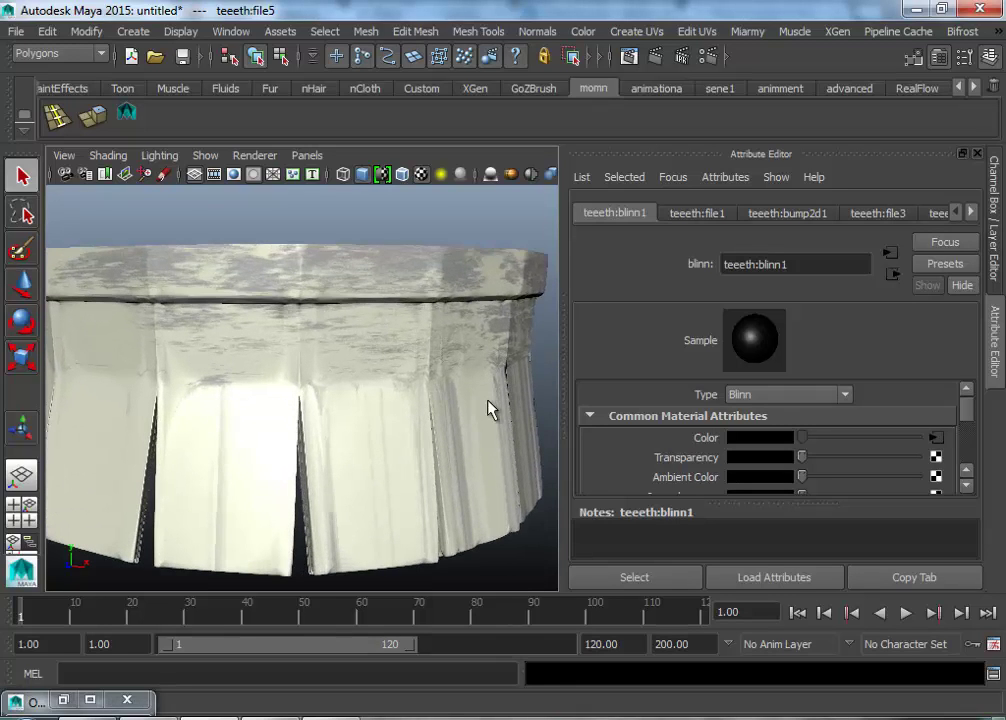
left_click(990, 165)
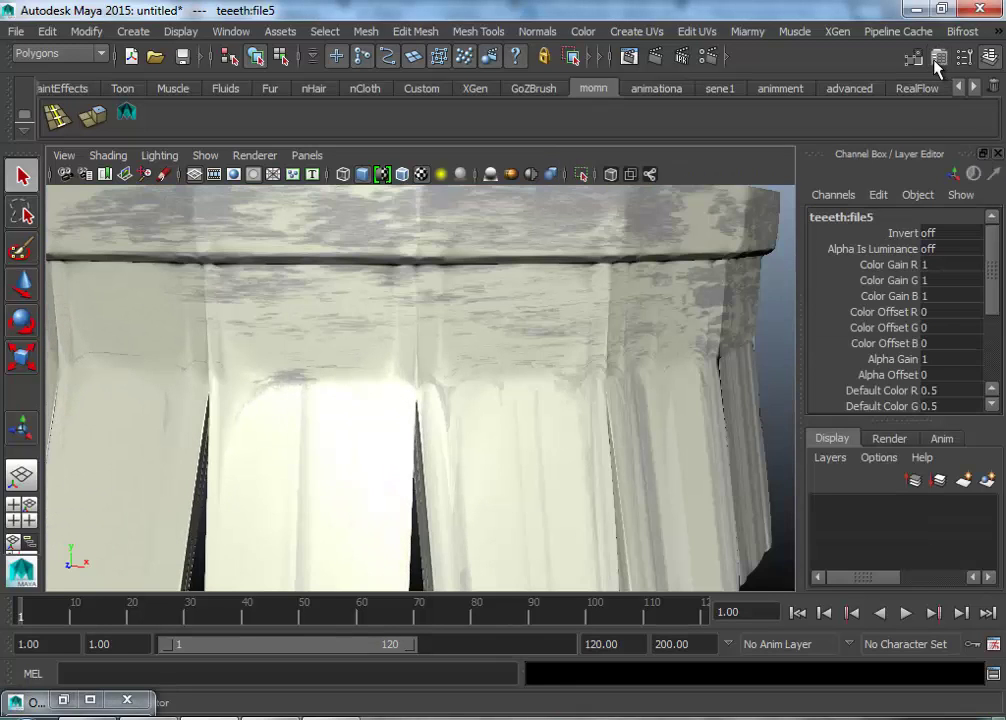
left_click(630, 60)
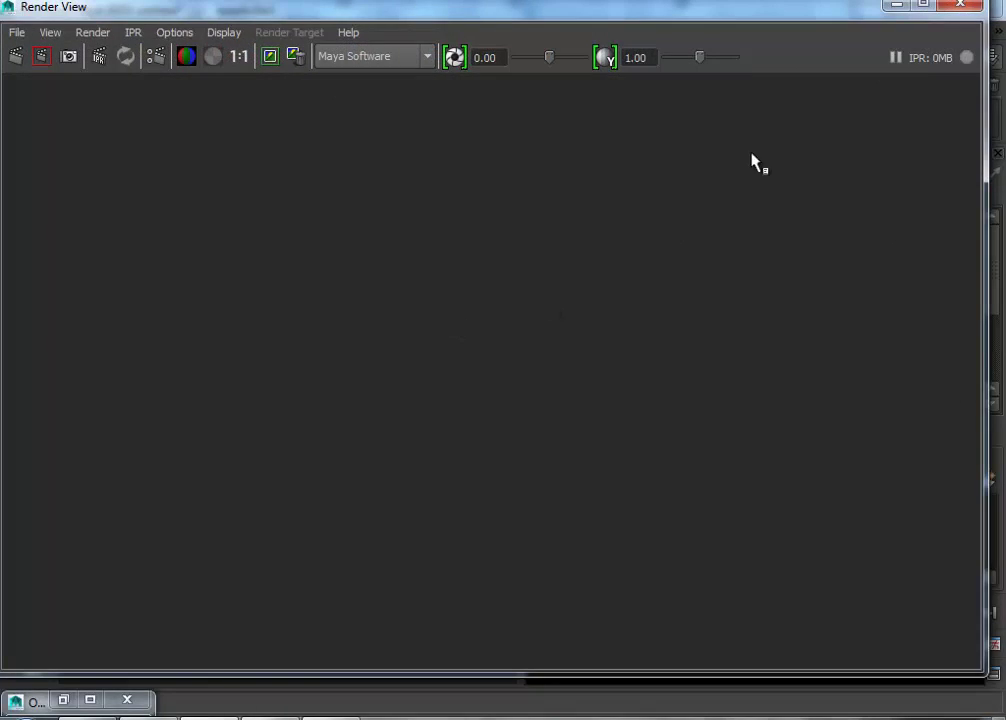
left_click(16, 57)
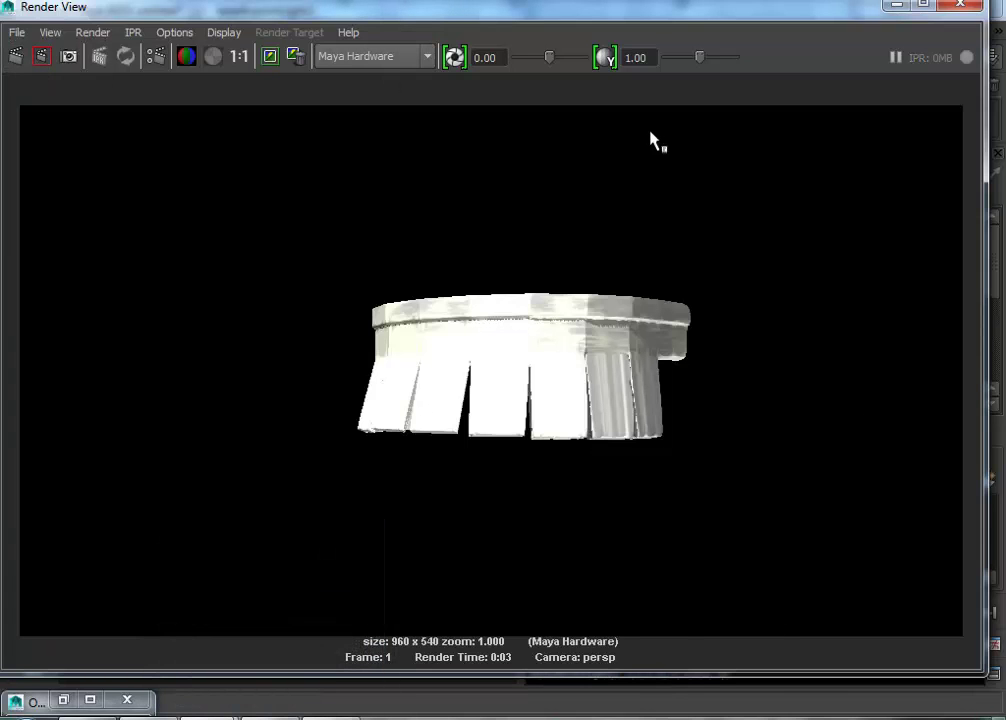
left_click(962, 6)
left_click_drag(456, 326, 391, 364, "alt")
scroll(550, 352, "up", 5)
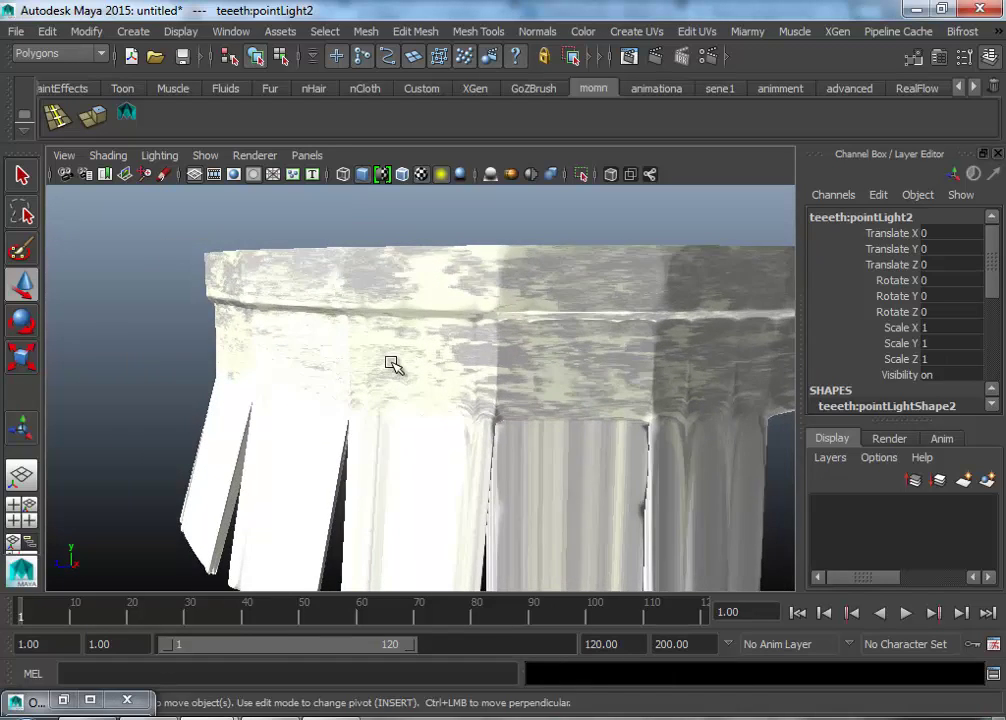
right_click_drag(391, 364, 299, 355, "alt")
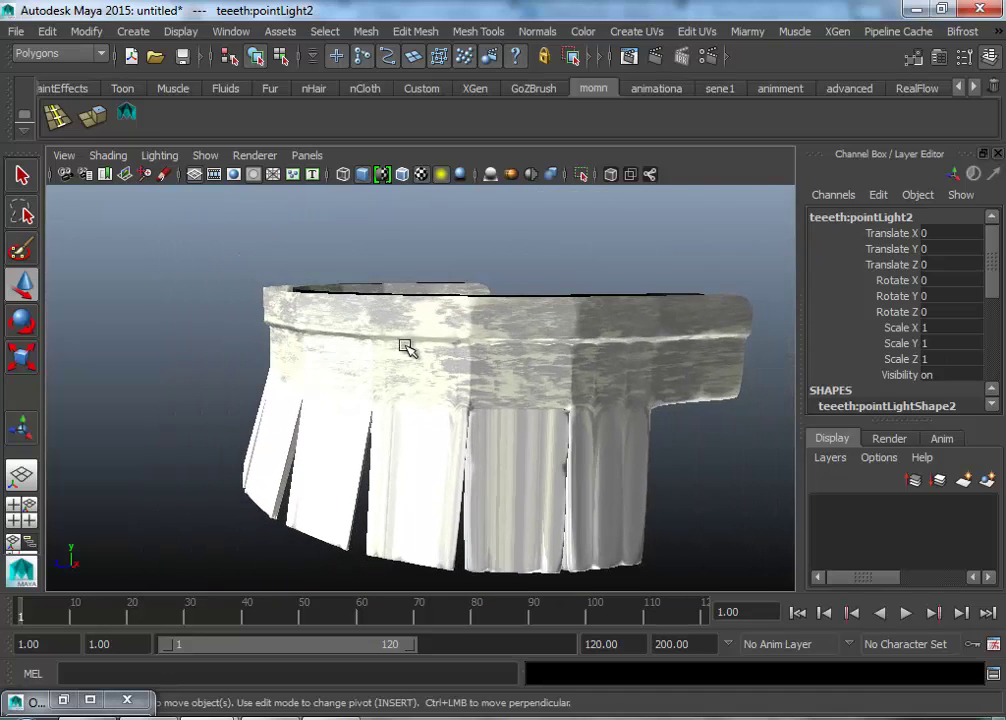
scroll(411, 354, "down", 2)
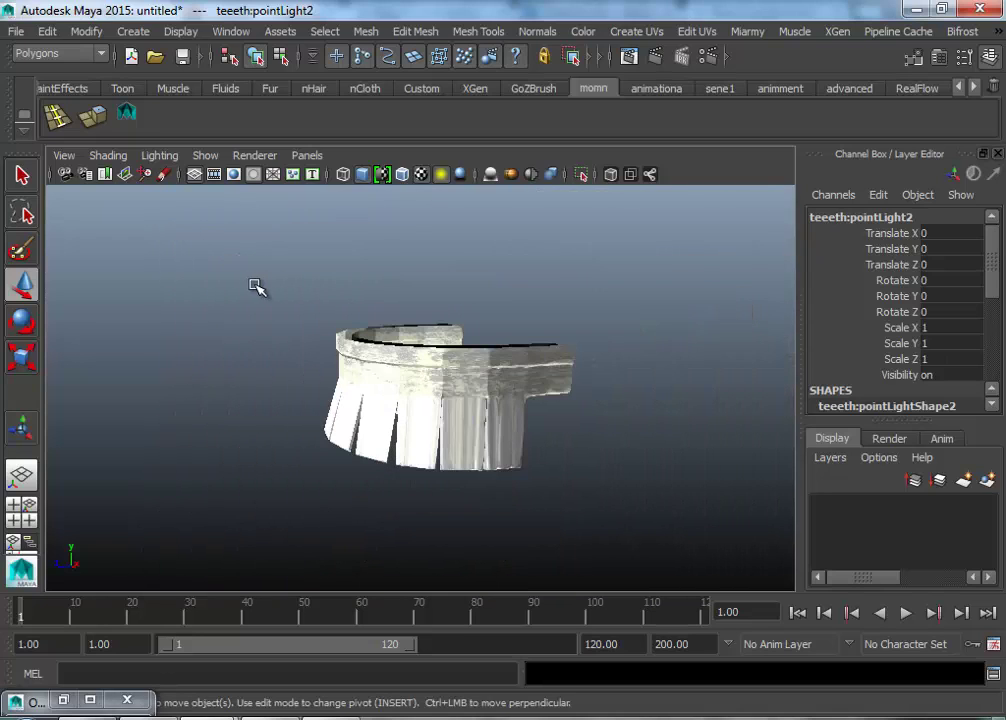